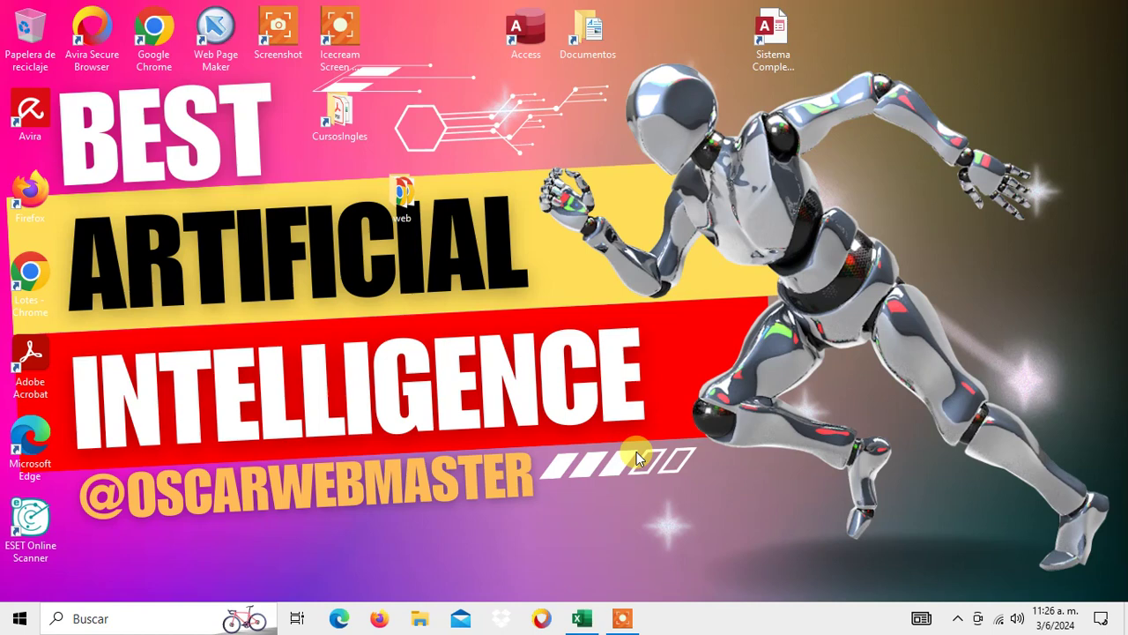
Rename the first sheet of Libro2 from Hoja1 to MovimientosdeProductos
{"action": "mouse_move", "coordinate": [1046, 625]}
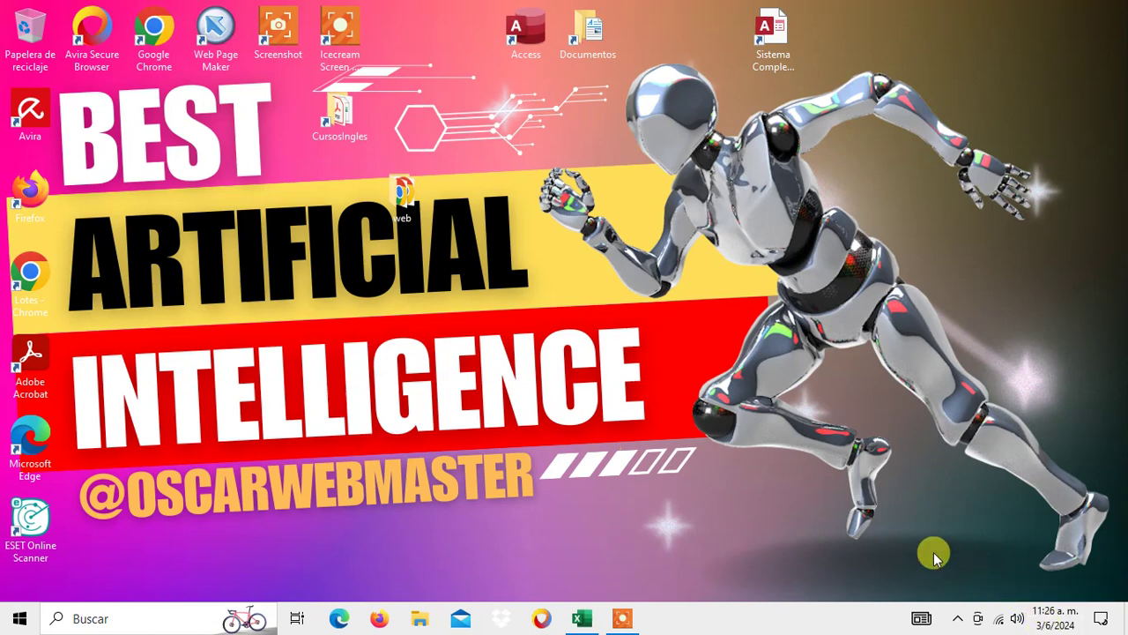
{"action": "left_click", "coordinate": [583, 620]}
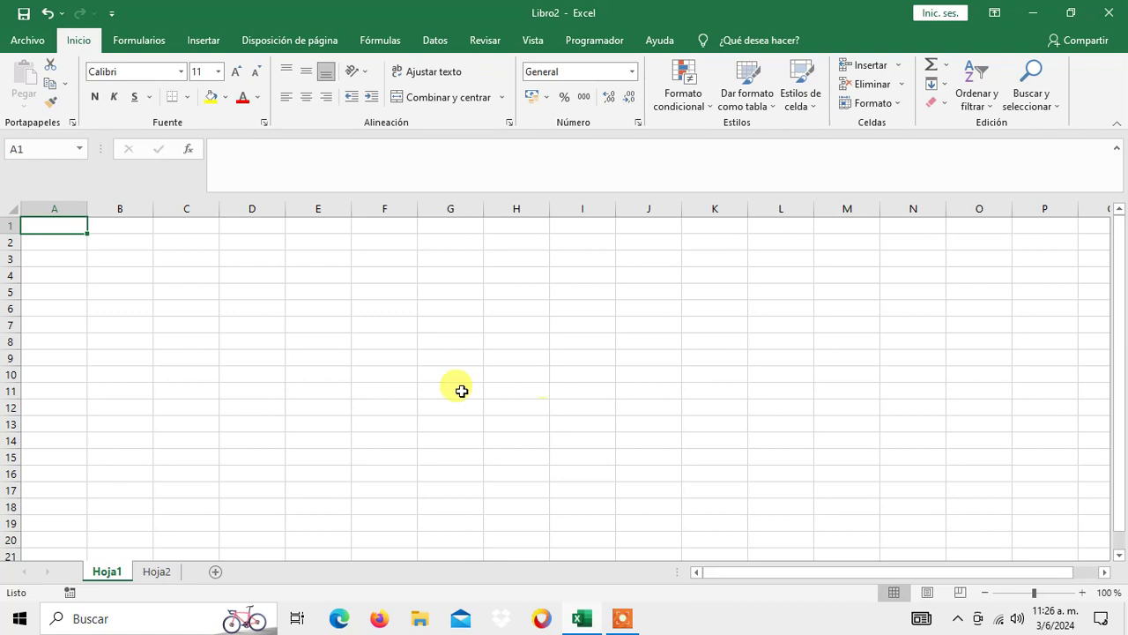
{"action": "right_click", "coordinate": [117, 572]}
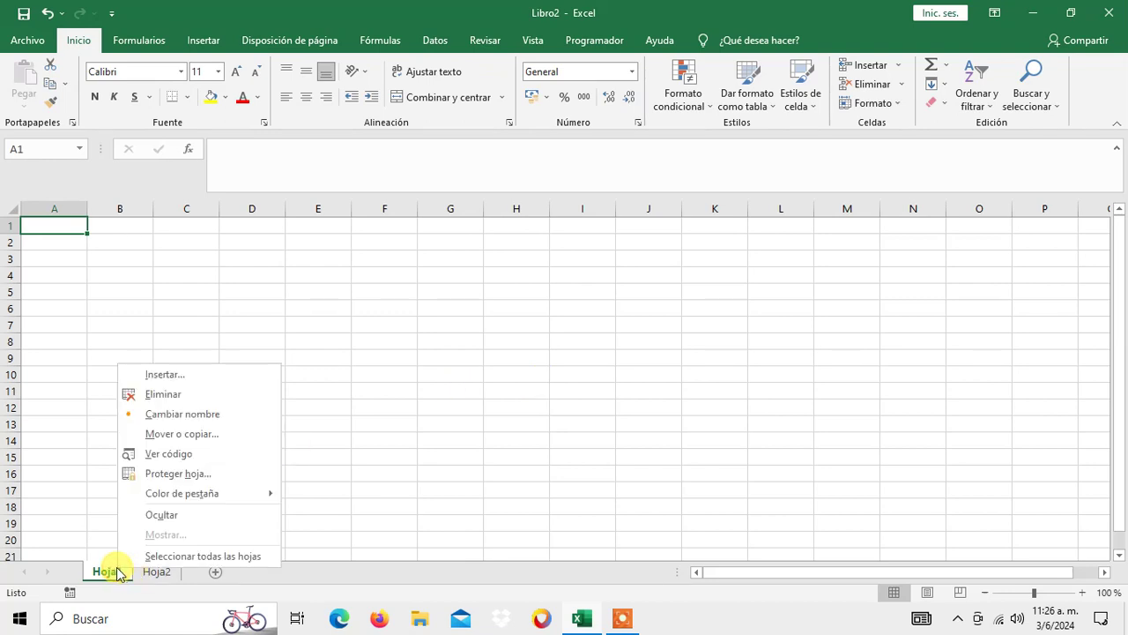
{"action": "left_click", "coordinate": [182, 411]}
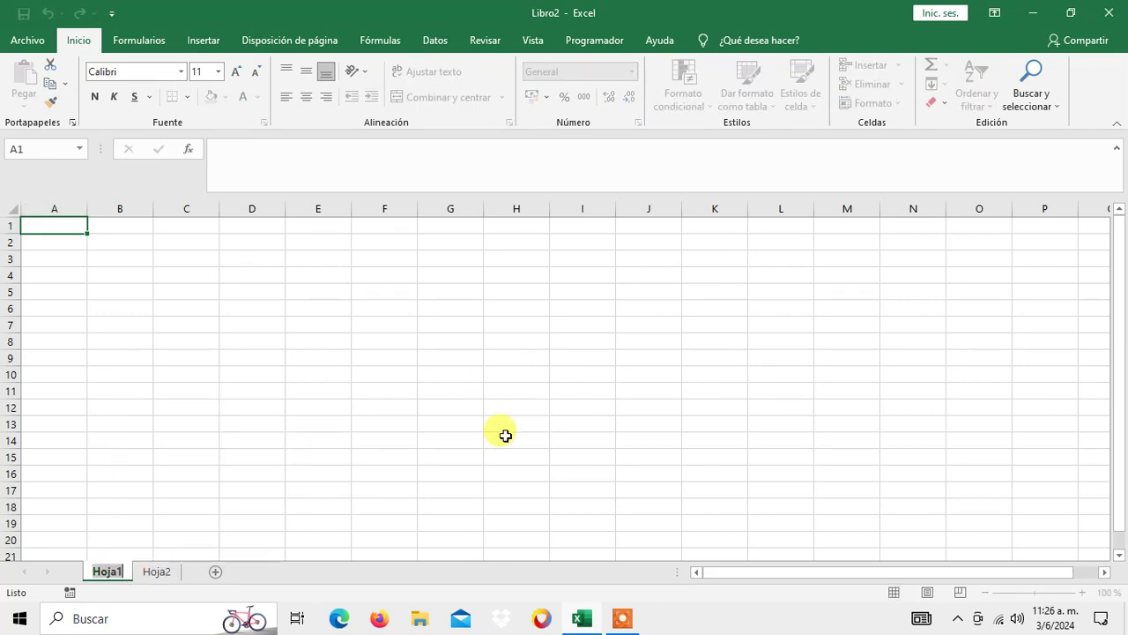
{"action": "type", "text": "Mo"}
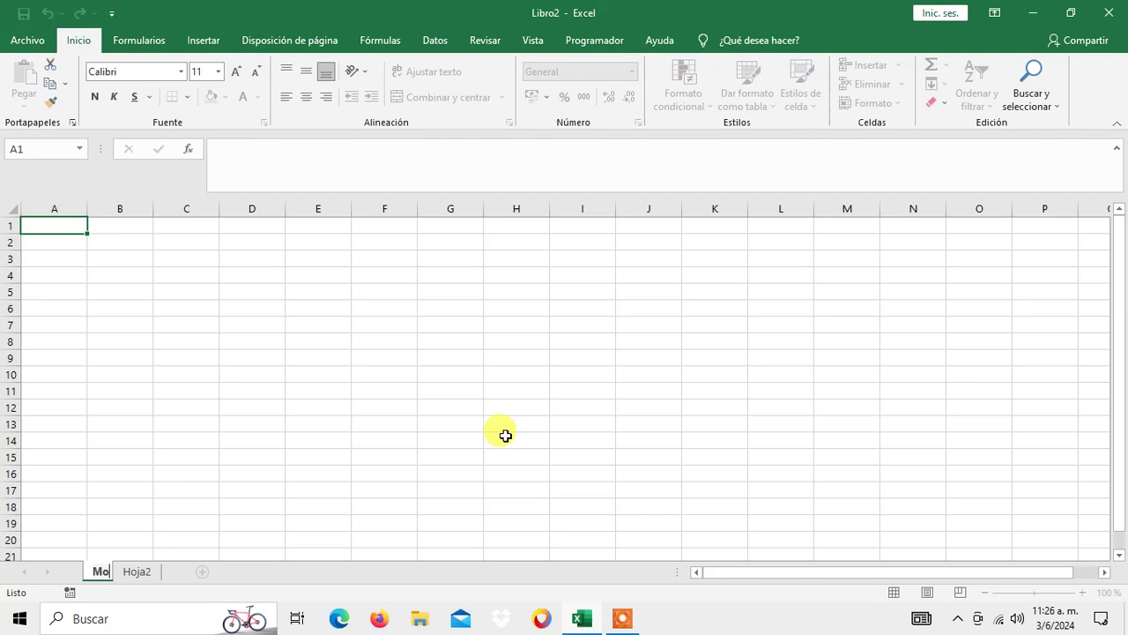
{"action": "type", "text": "vimientosde"}
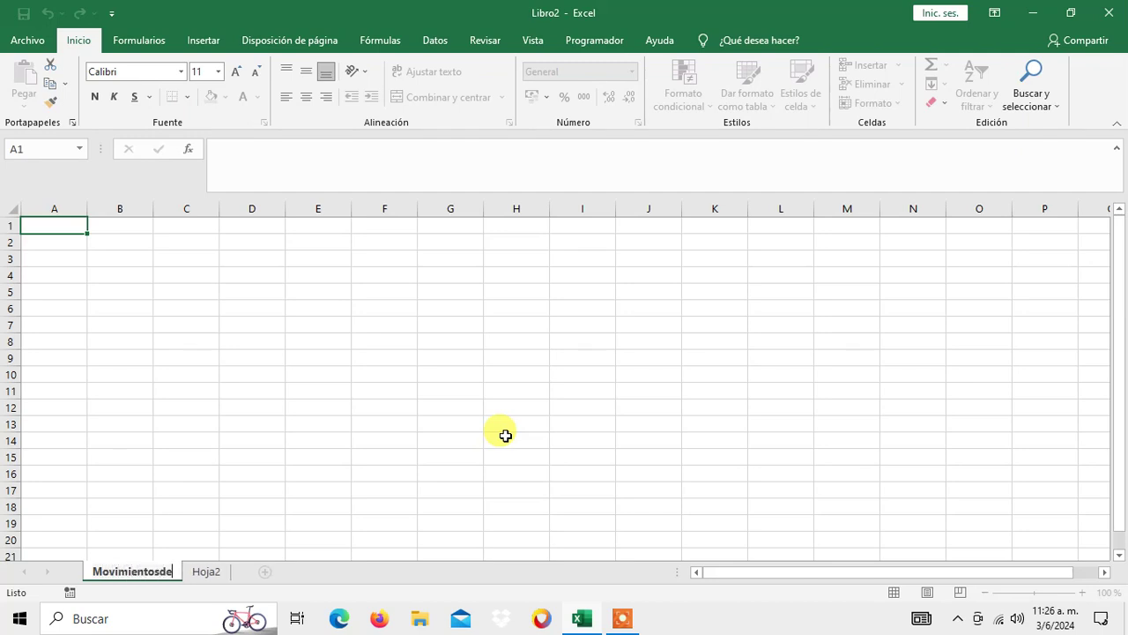
{"action": "type", "text": "Produc"}
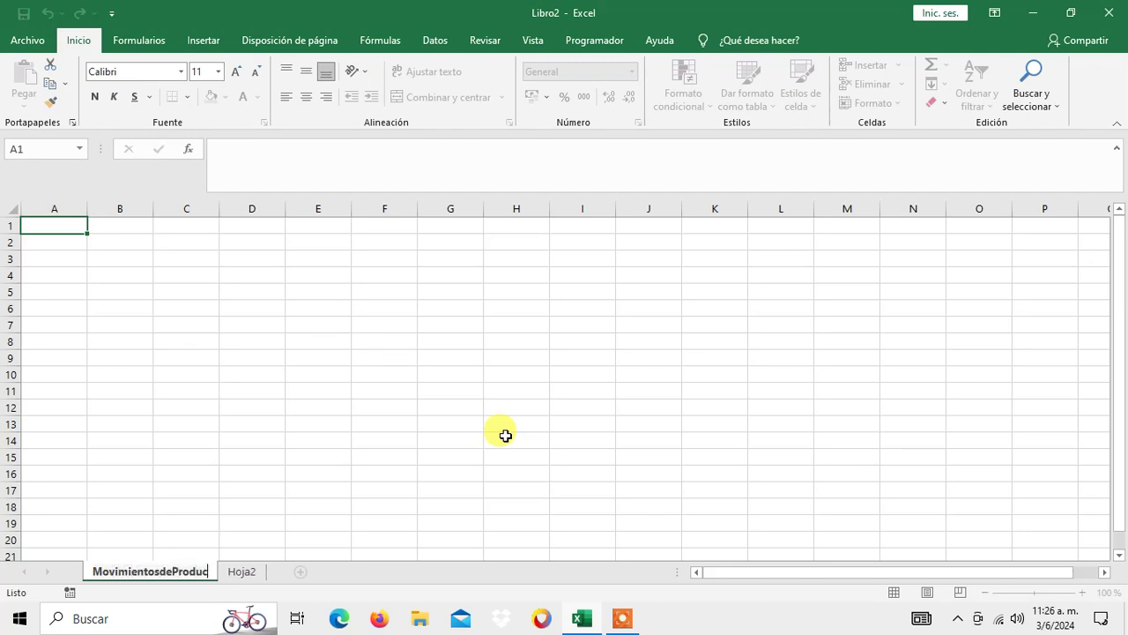
{"action": "type", "text": "tos"}
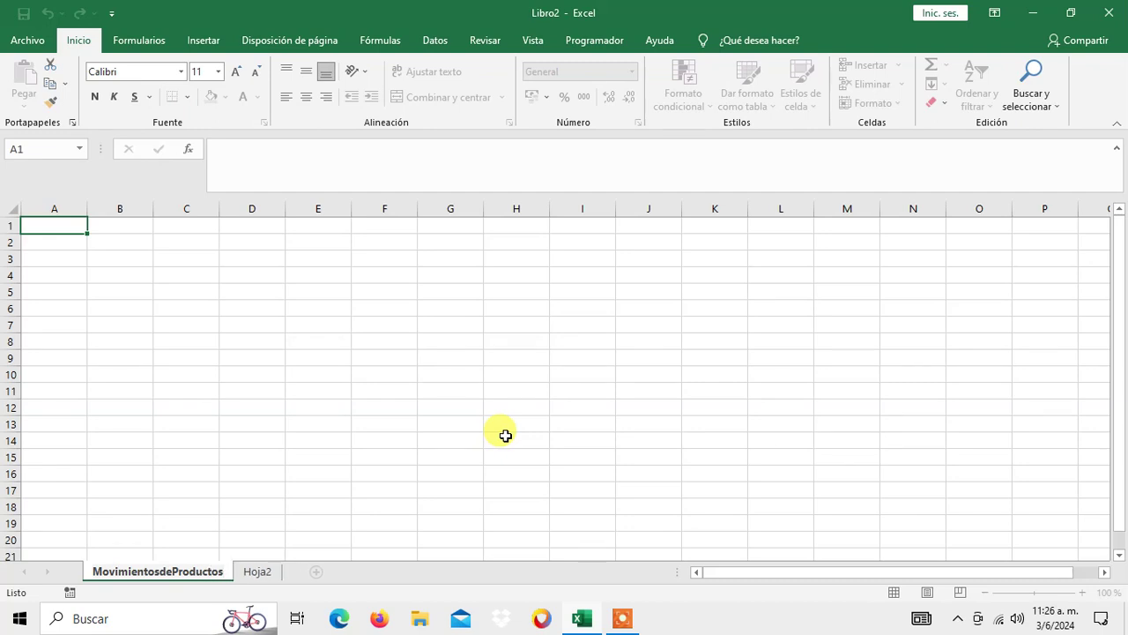
{"action": "left_click", "coordinate": [63, 227]}
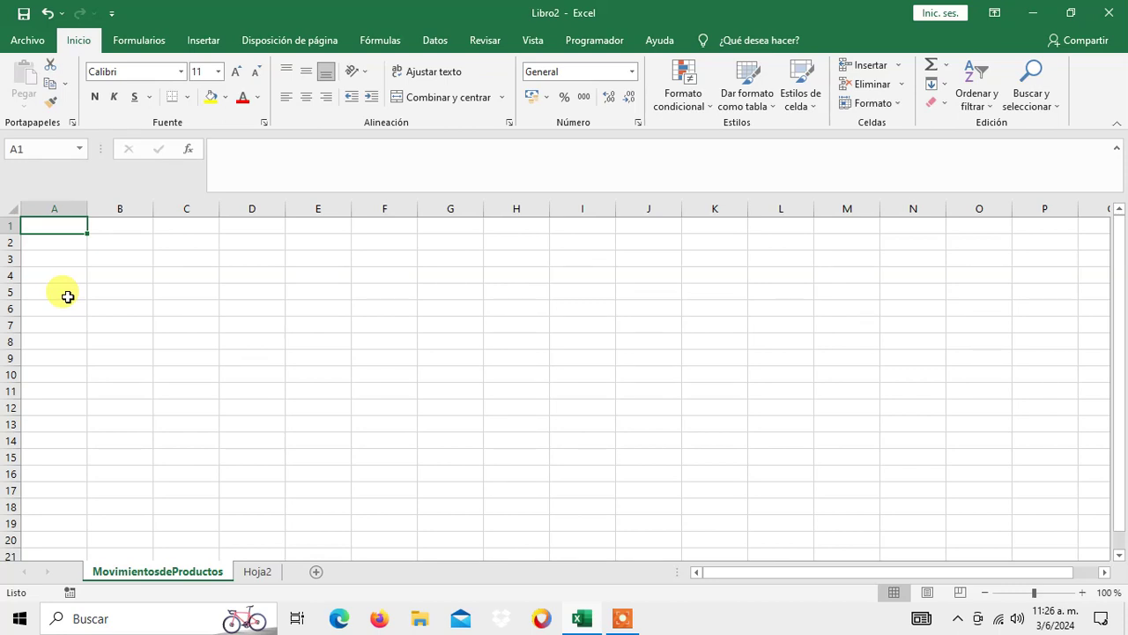
Enter the headers Codigo and Descripcion in A1 and B1
{"action": "type", "text": "Codio"}
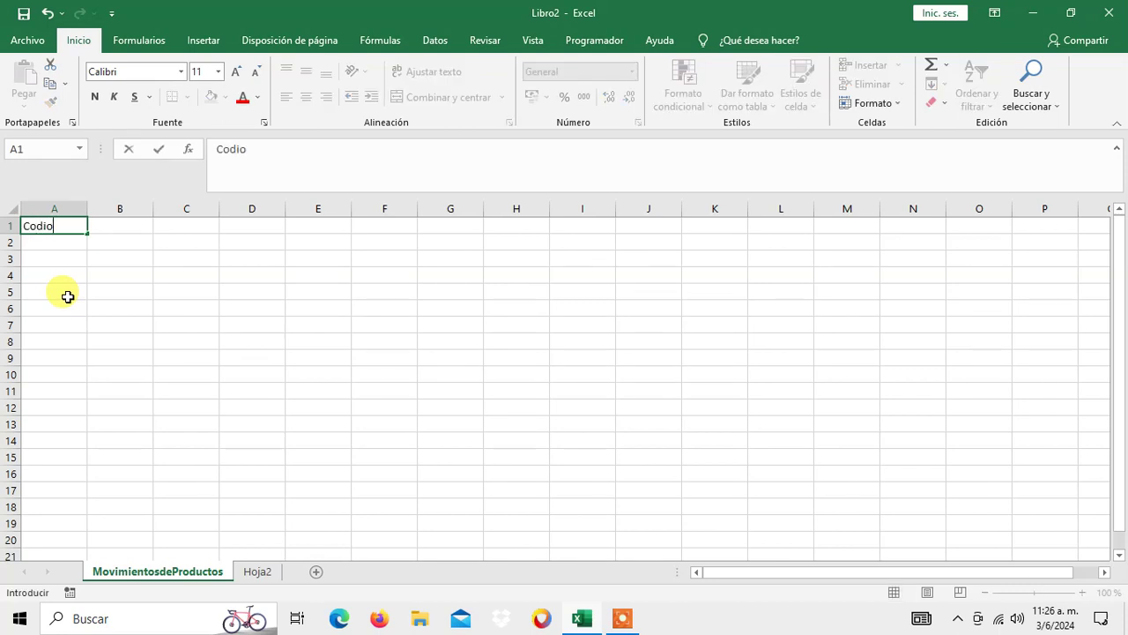
{"action": "key", "text": "BackSpace"}
{"action": "type", "text": "go"}
{"action": "key", "text": "Tab"}
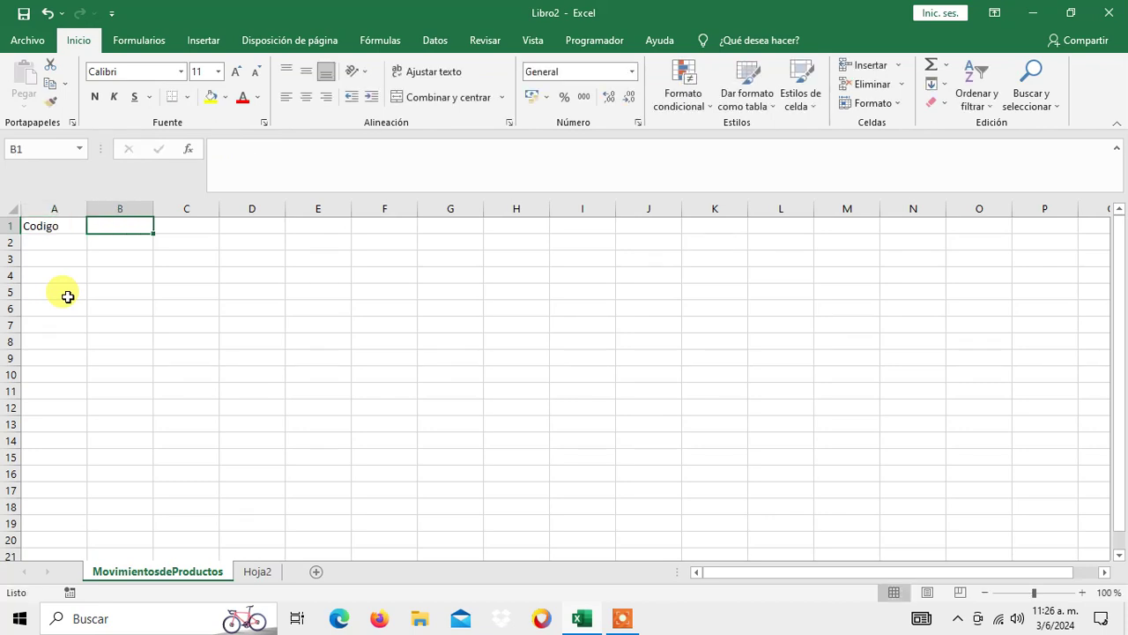
{"action": "type", "text": "De"}
{"action": "type", "text": "scric"}
{"action": "key", "text": "BackSpace"}
{"action": "type", "text": "p"}
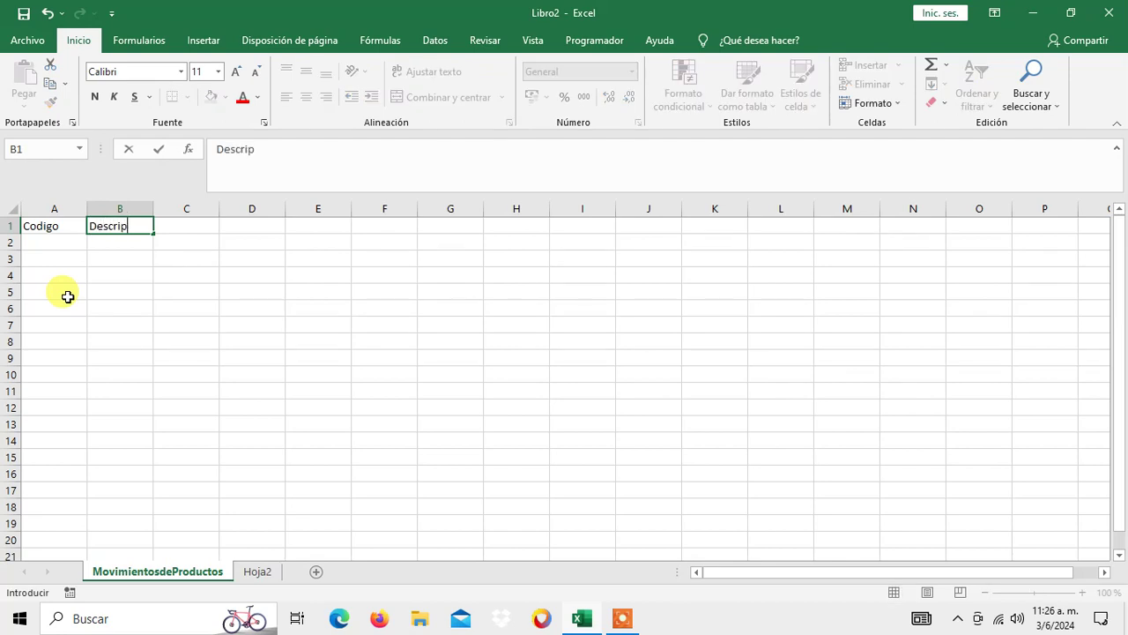
{"action": "type", "text": "'ci"}
{"action": "key", "text": "BackSpace"}
{"action": "key", "text": "BackSpace"}
{"action": "key", "text": "BackSpace"}
{"action": "type", "text": "cio"}
{"action": "type", "text": "n"}
{"action": "key", "text": "Tab"}
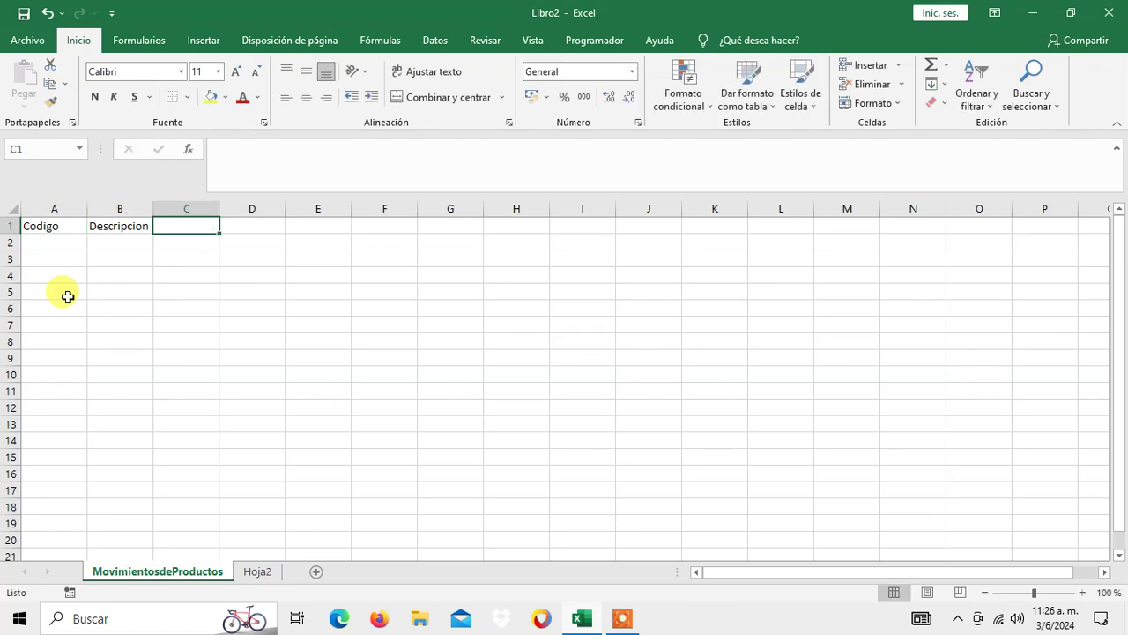
Enter the headers Documento, Fecha, Entradas and Salidas in C1:F1
{"action": "type", "text": "D"}
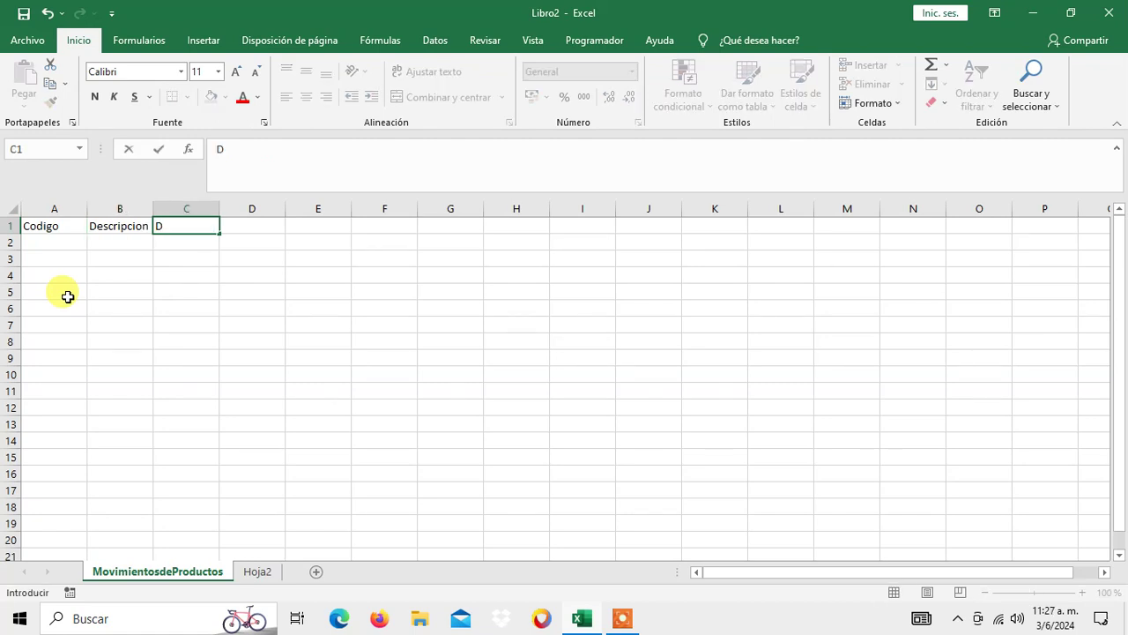
{"action": "type", "text": "ocume"}
{"action": "type", "text": "nto"}
{"action": "key", "text": "Tab"}
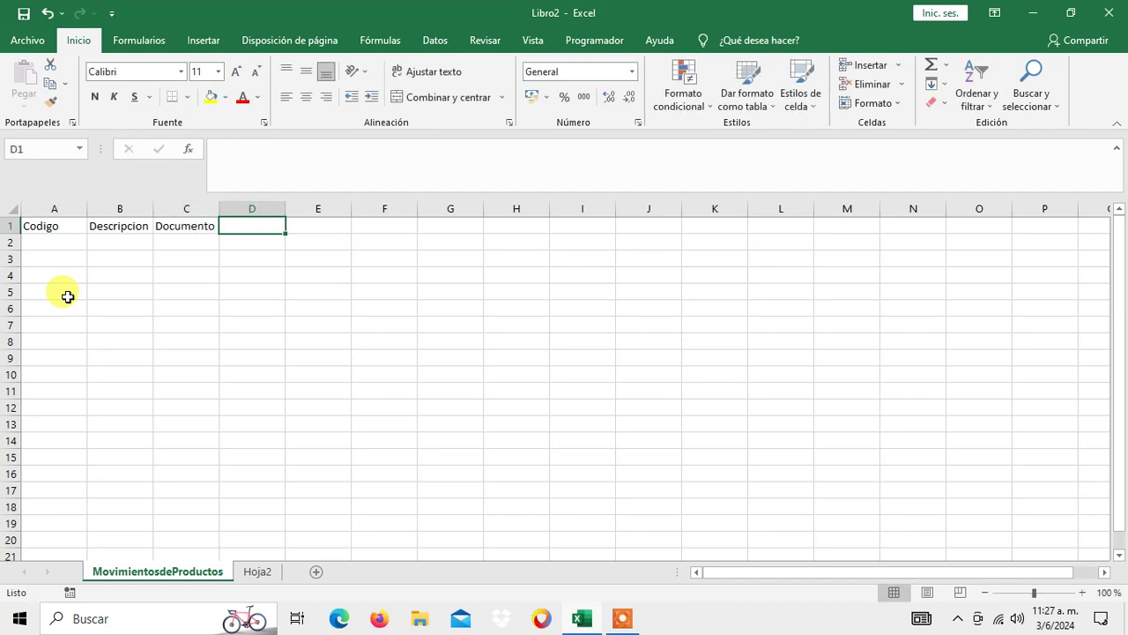
{"action": "type", "text": "Fech"}
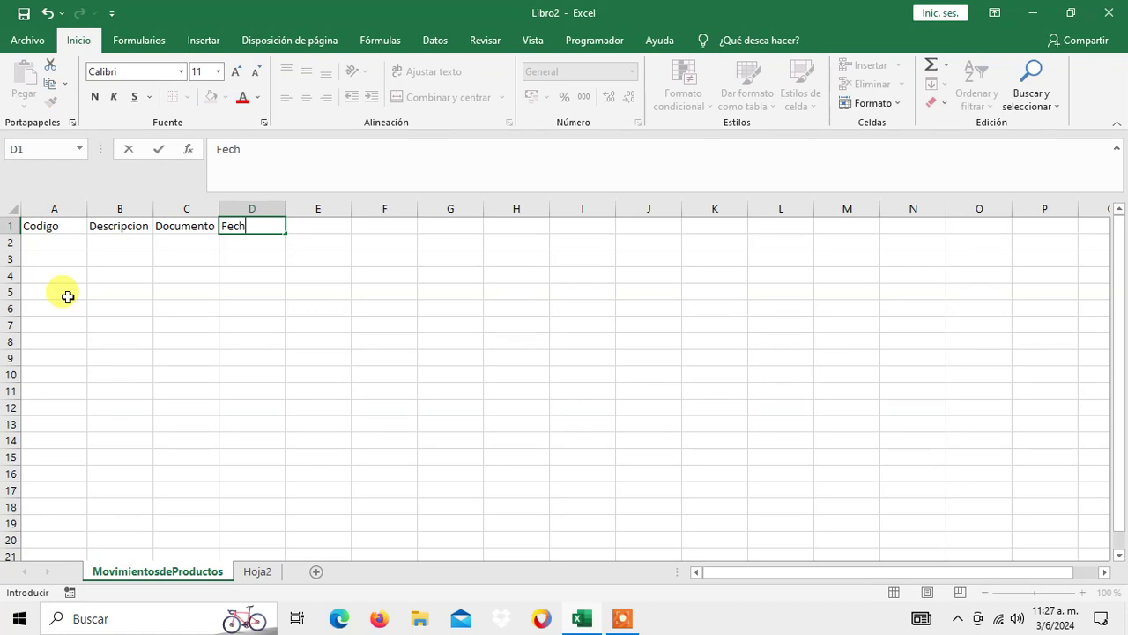
{"action": "type", "text": "a"}
{"action": "key", "text": "Tab"}
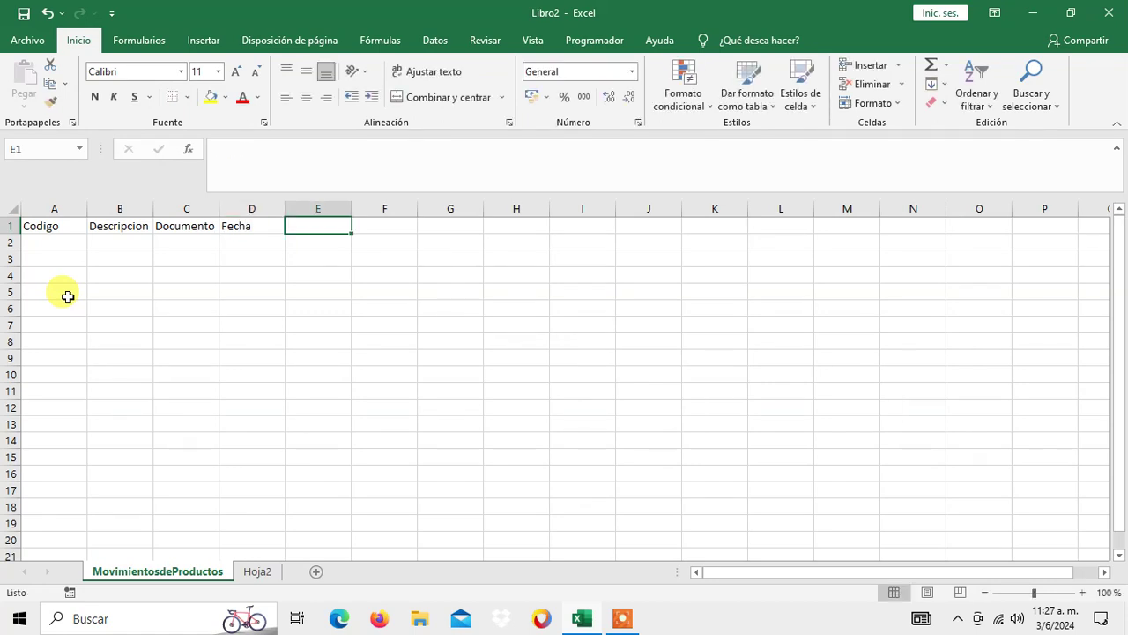
{"action": "type", "text": "E"}
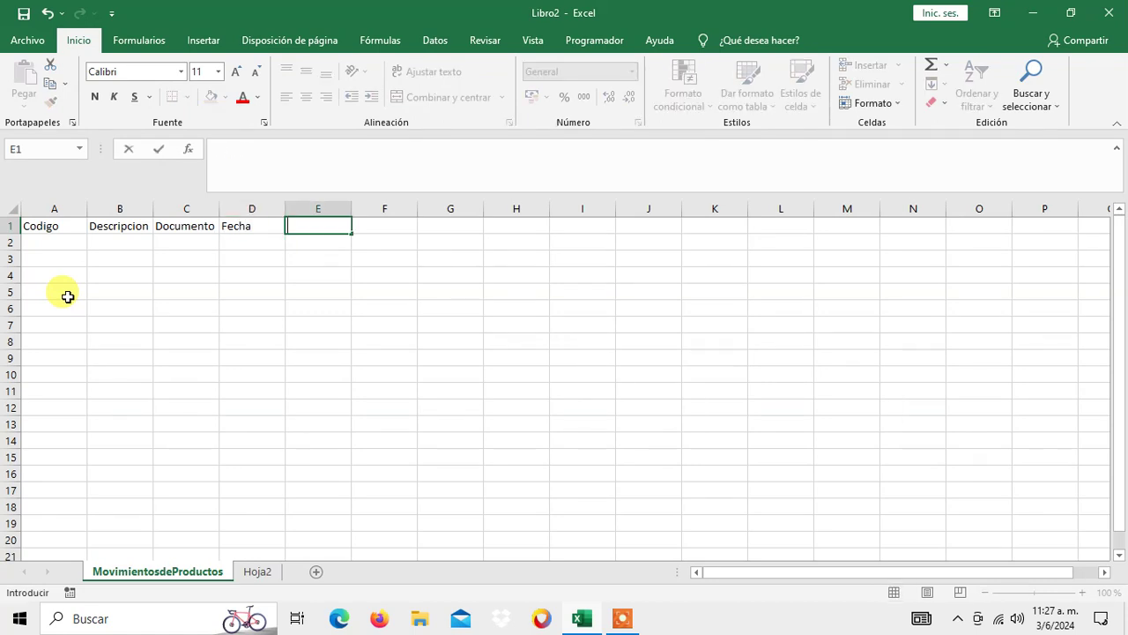
{"action": "type", "text": "nt"}
{"action": "type", "text": "radas"}
{"action": "key", "text": "Tab"}
{"action": "type", "text": "Salid"}
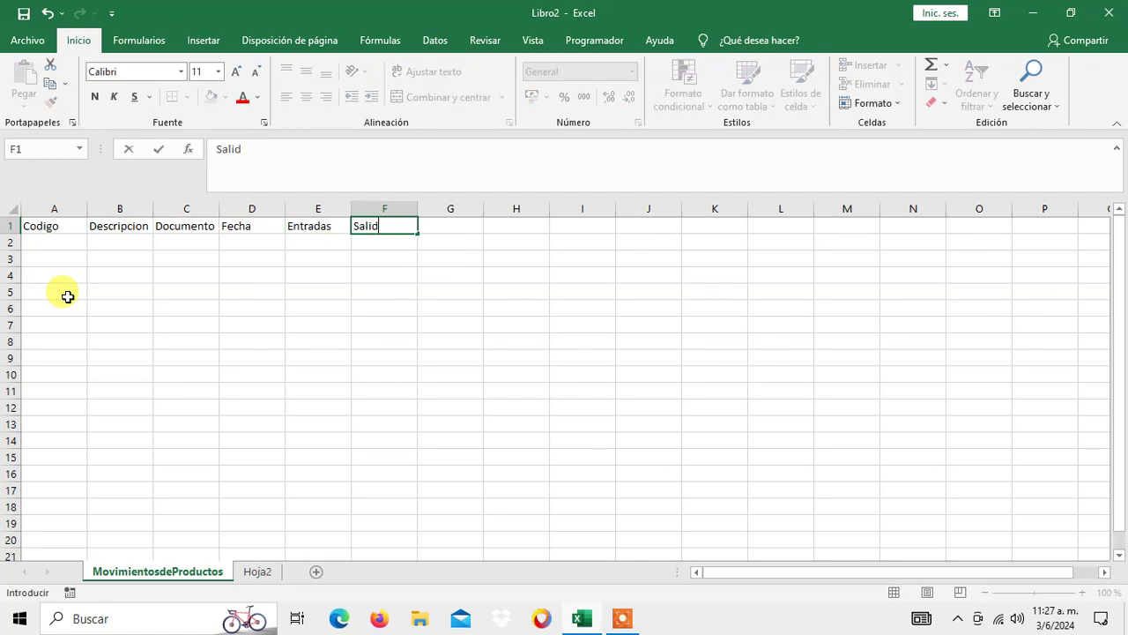
{"action": "type", "text": "as"}
{"action": "key", "text": "Return"}
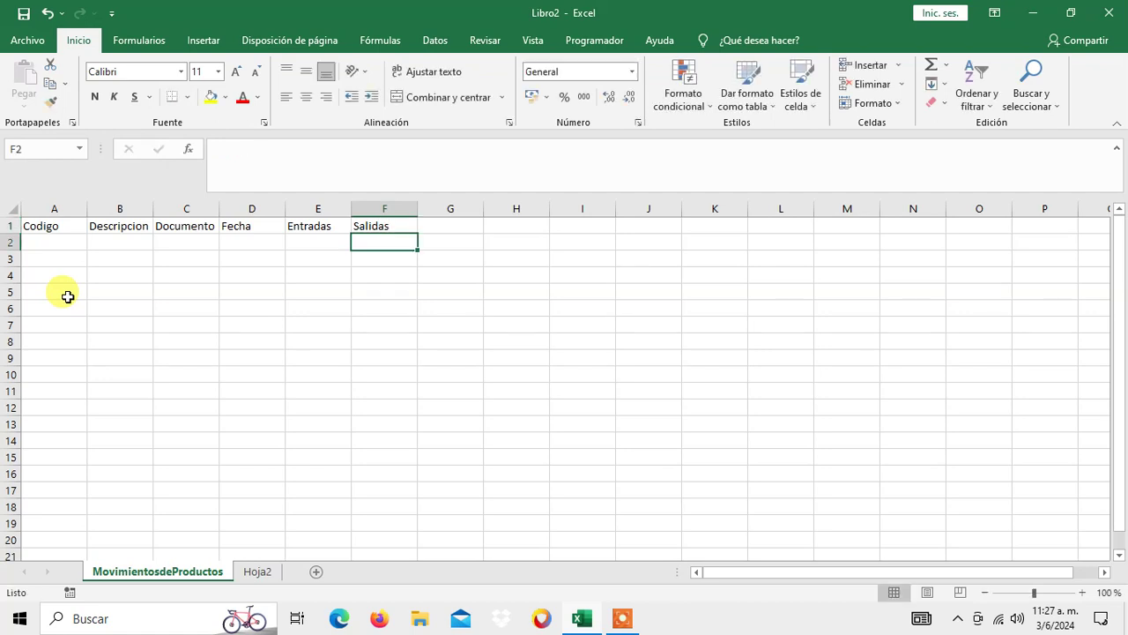
{"action": "key", "text": "Left"}
{"action": "key", "text": "Left"}
{"action": "key", "text": "Left"}
{"action": "key", "text": "Left"}
{"action": "key", "text": "Left"}
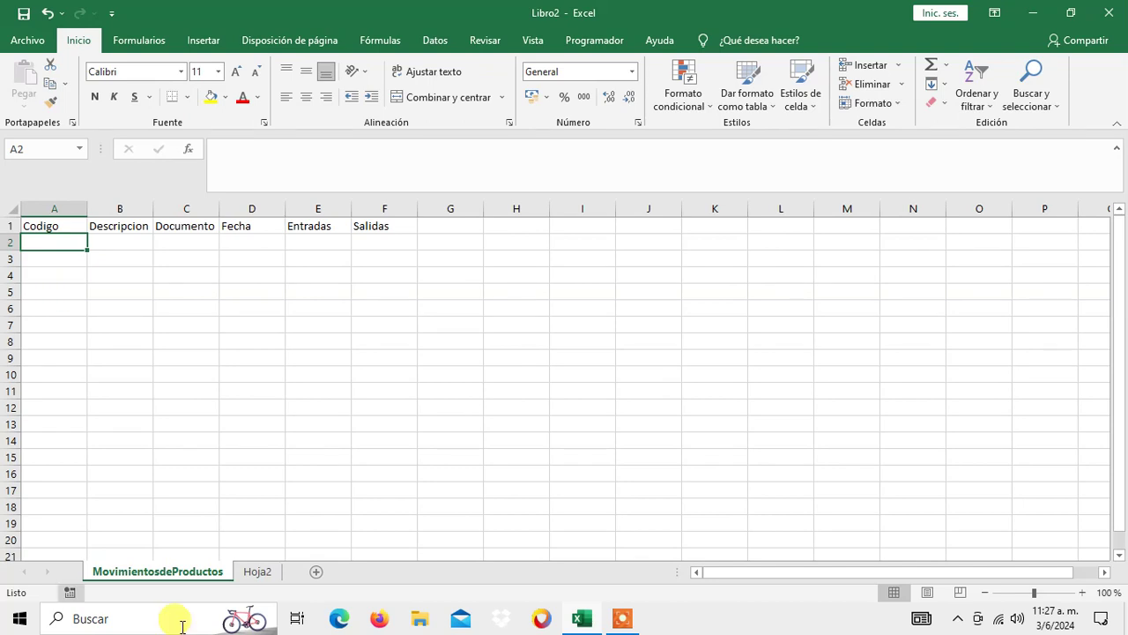
Rename the Hoja2 sheet to KardexdeProductos and select cell A1
{"action": "left_click", "coordinate": [260, 573]}
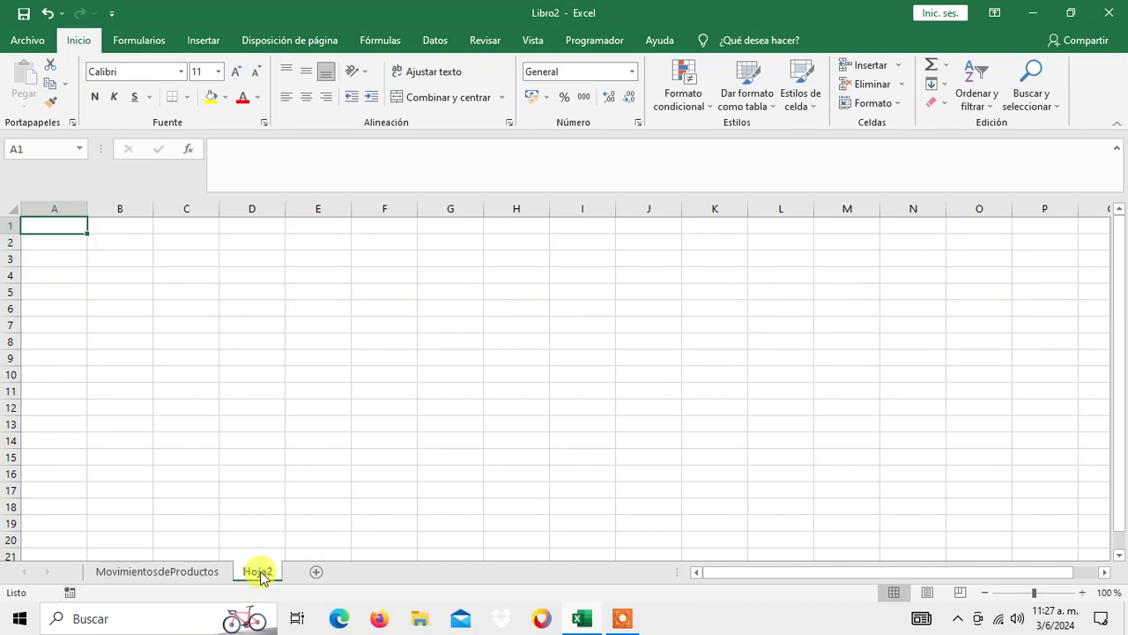
{"action": "right_click", "coordinate": [259, 573]}
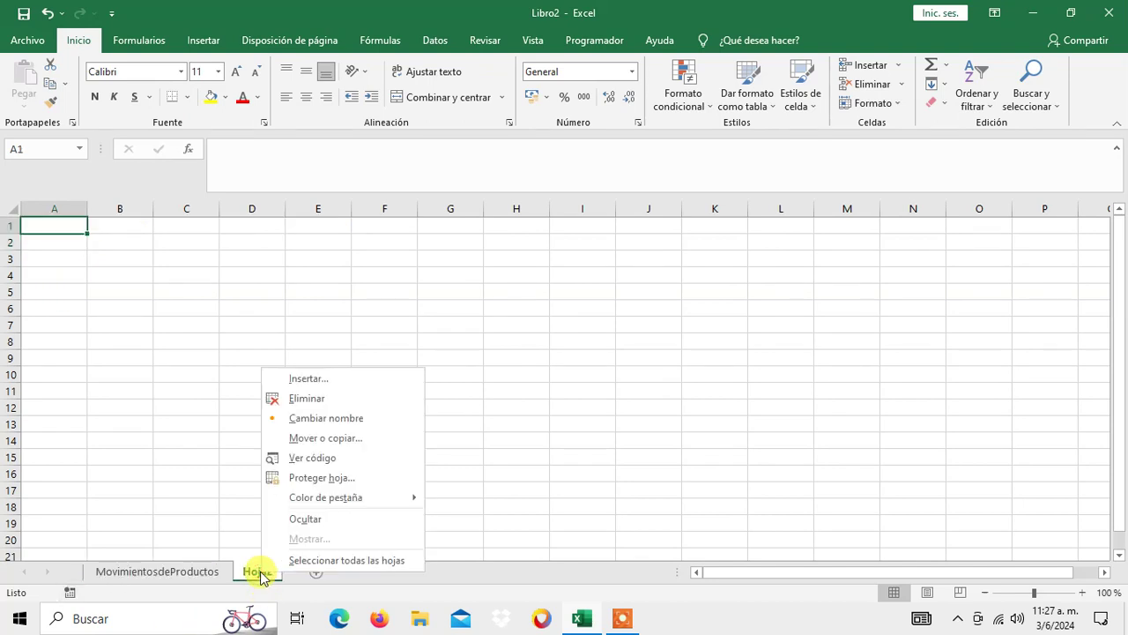
{"action": "left_click", "coordinate": [314, 419]}
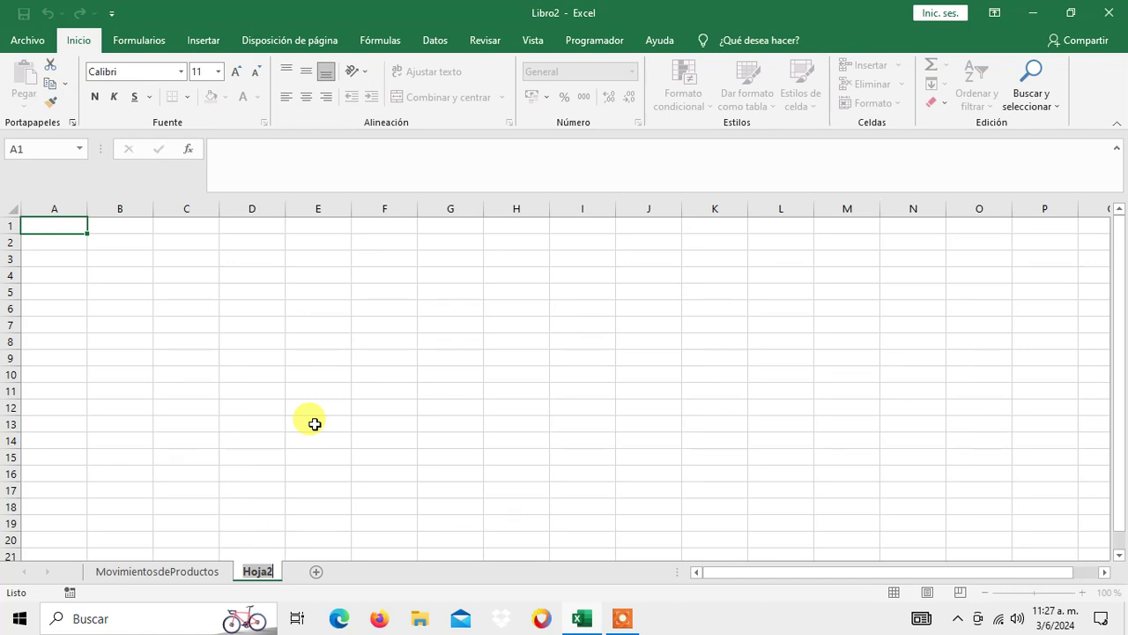
{"action": "type", "text": "k"}
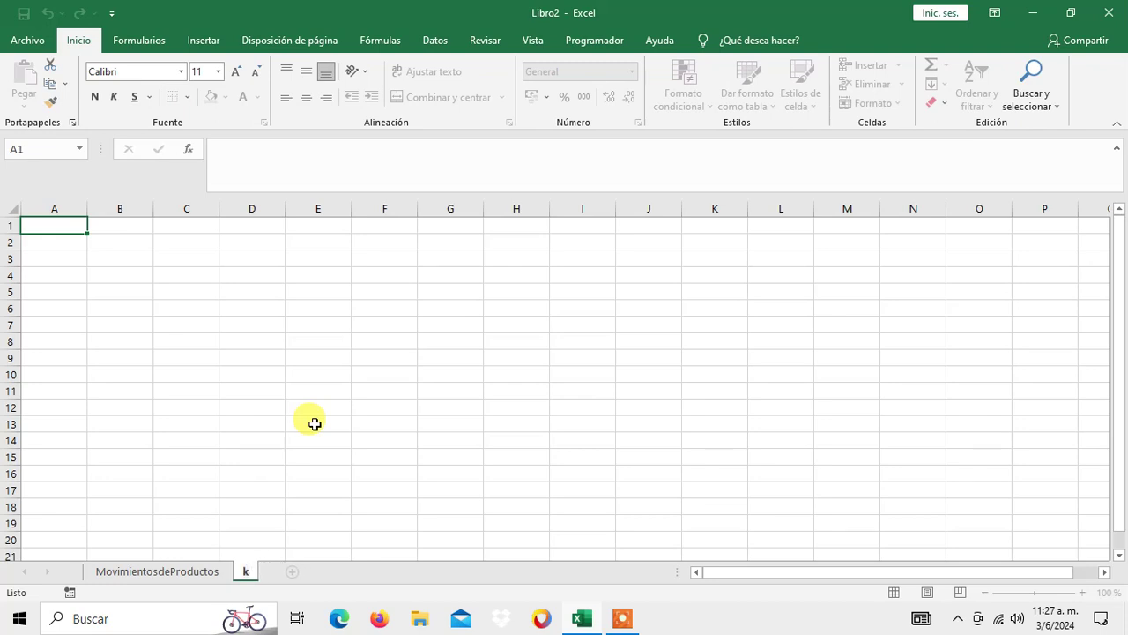
{"action": "type", "text": "arde"}
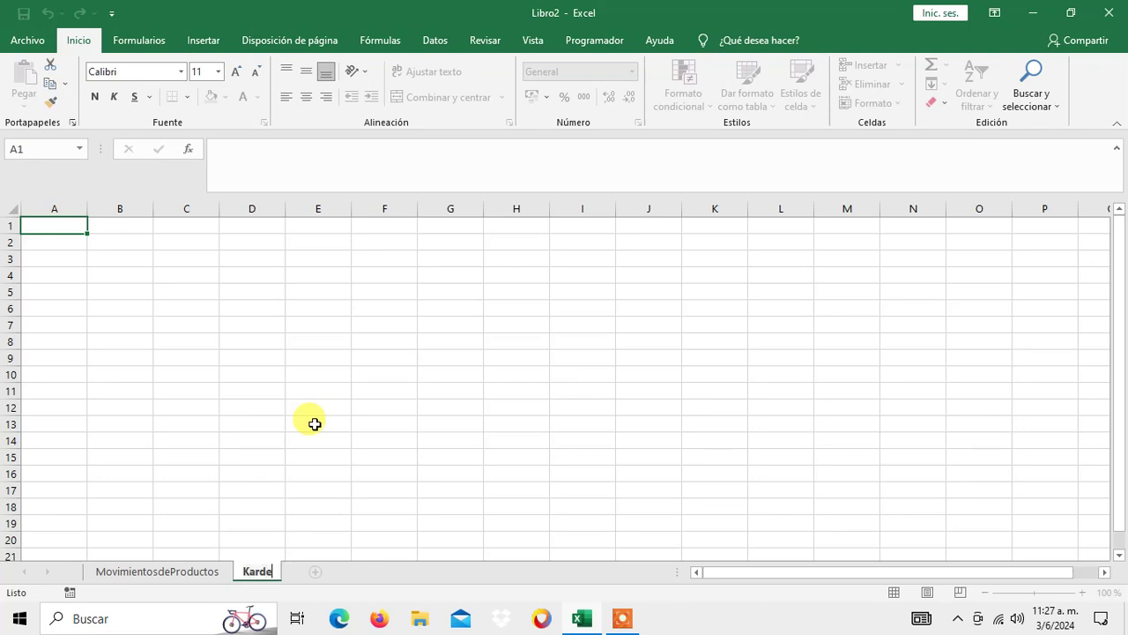
{"action": "type", "text": "xdeP"}
{"action": "type", "text": "roduct"}
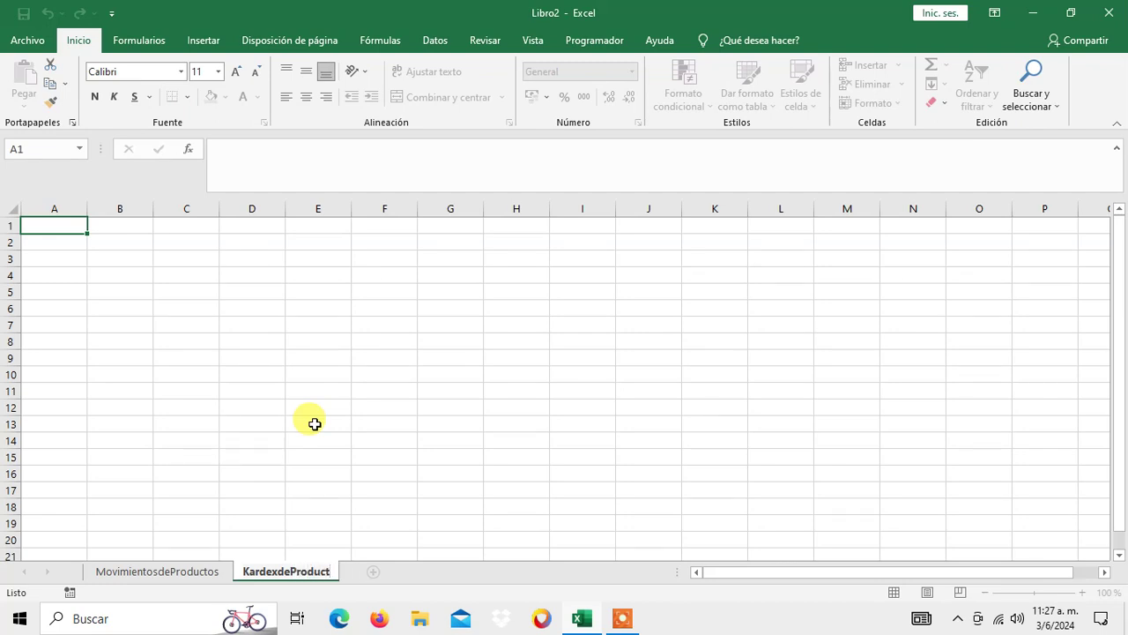
{"action": "type", "text": "os"}
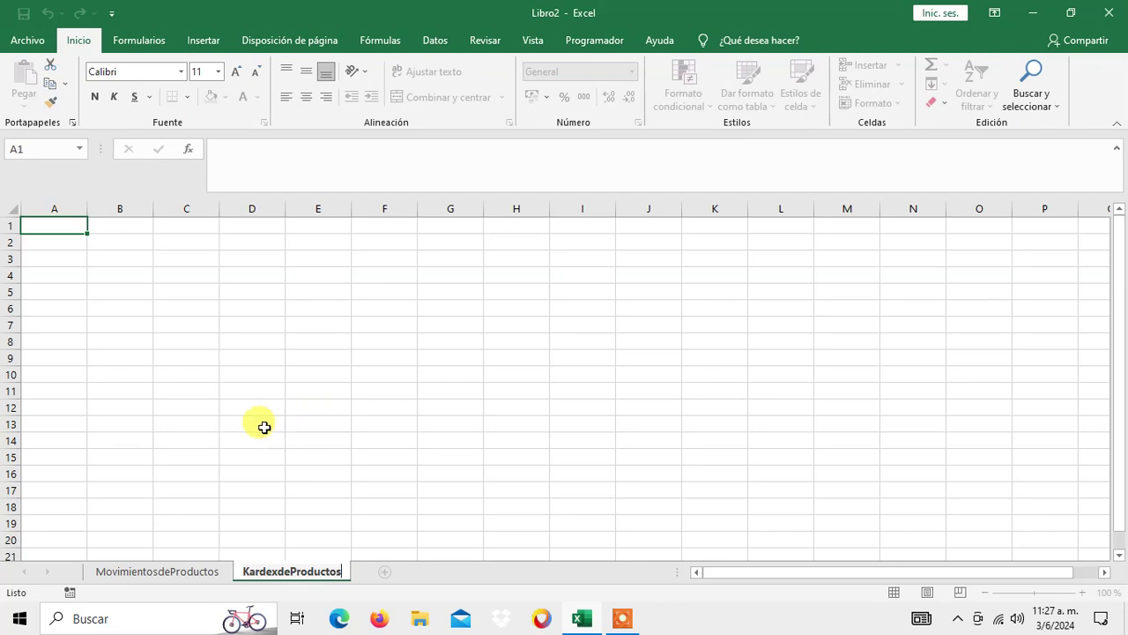
{"action": "left_click", "coordinate": [126, 305]}
{"action": "left_click", "coordinate": [74, 228]}
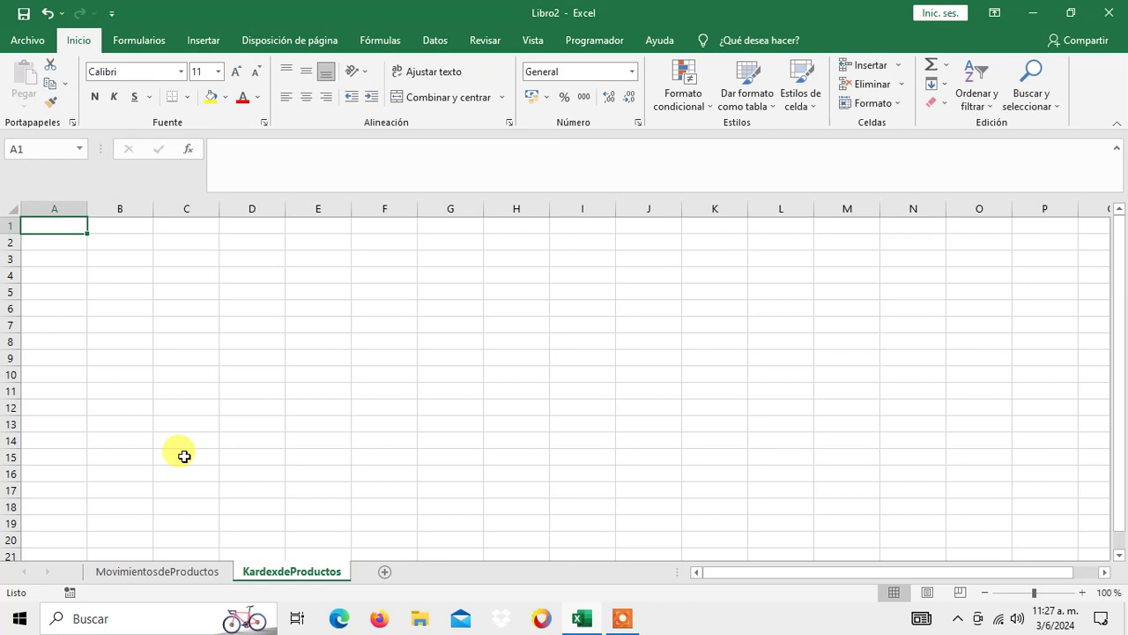
Type the headers Codigo, Descripcion, Entradas, Salidas and Existencias into A1:E1 of KardexdeProductos
{"action": "type", "text": "Codig"}
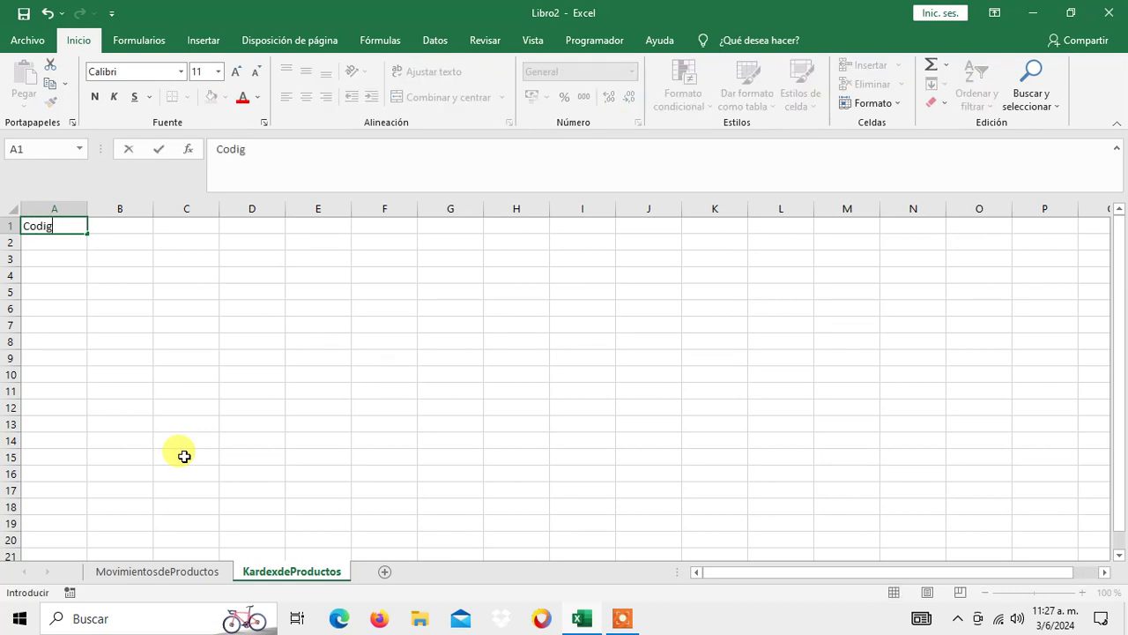
{"action": "type", "text": "o"}
{"action": "key", "text": "Tab"}
{"action": "type", "text": "De"}
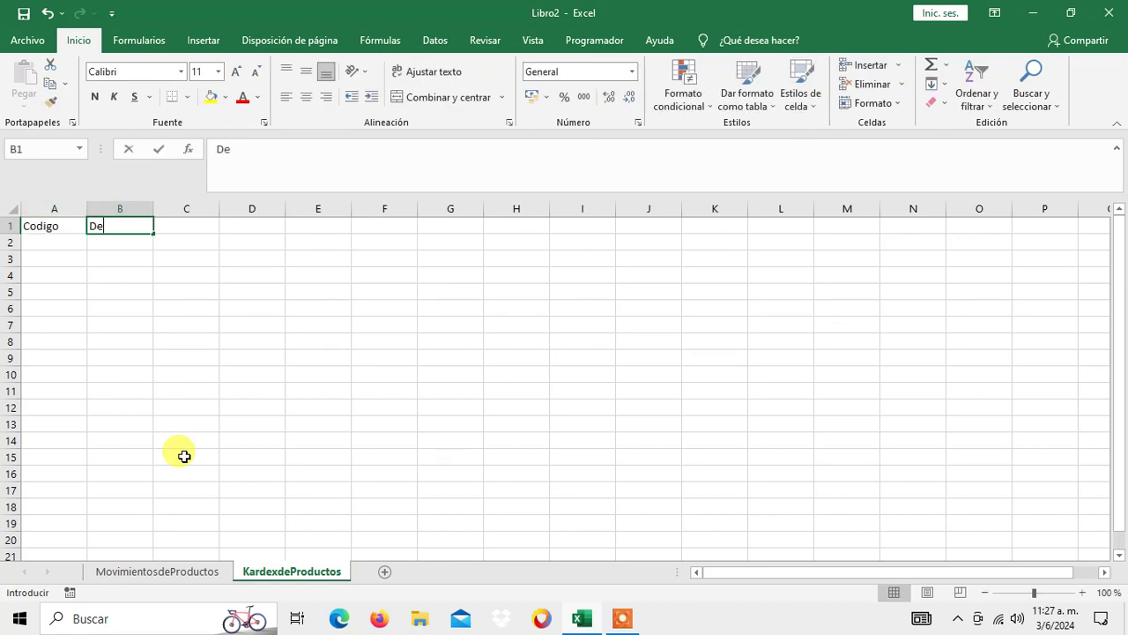
{"action": "type", "text": "scripcion"}
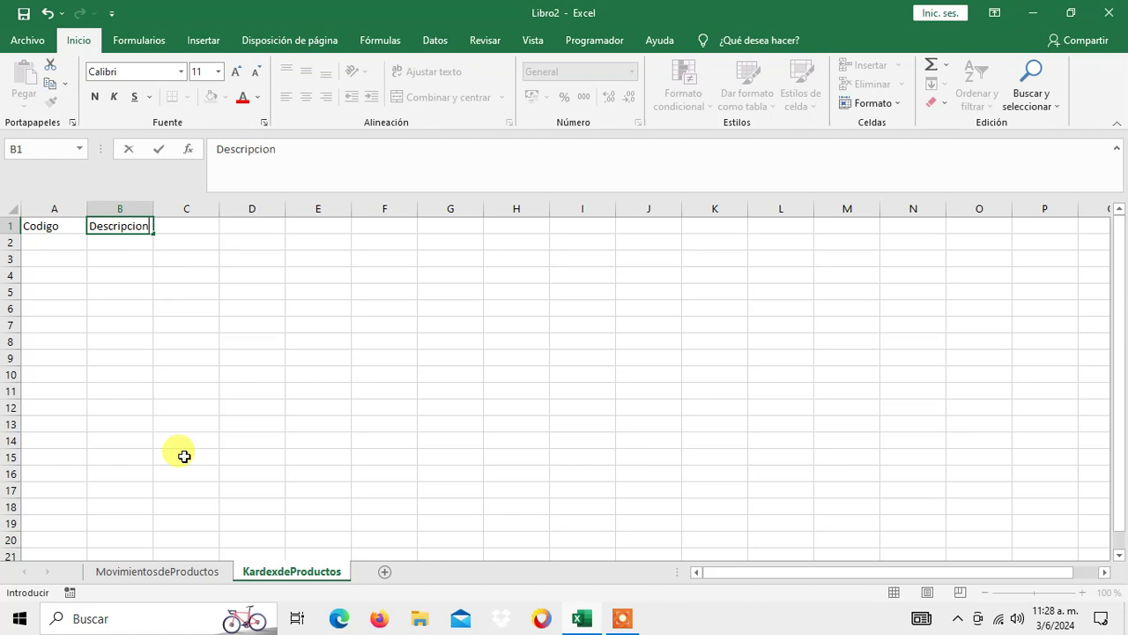
{"action": "key", "text": "Tab"}
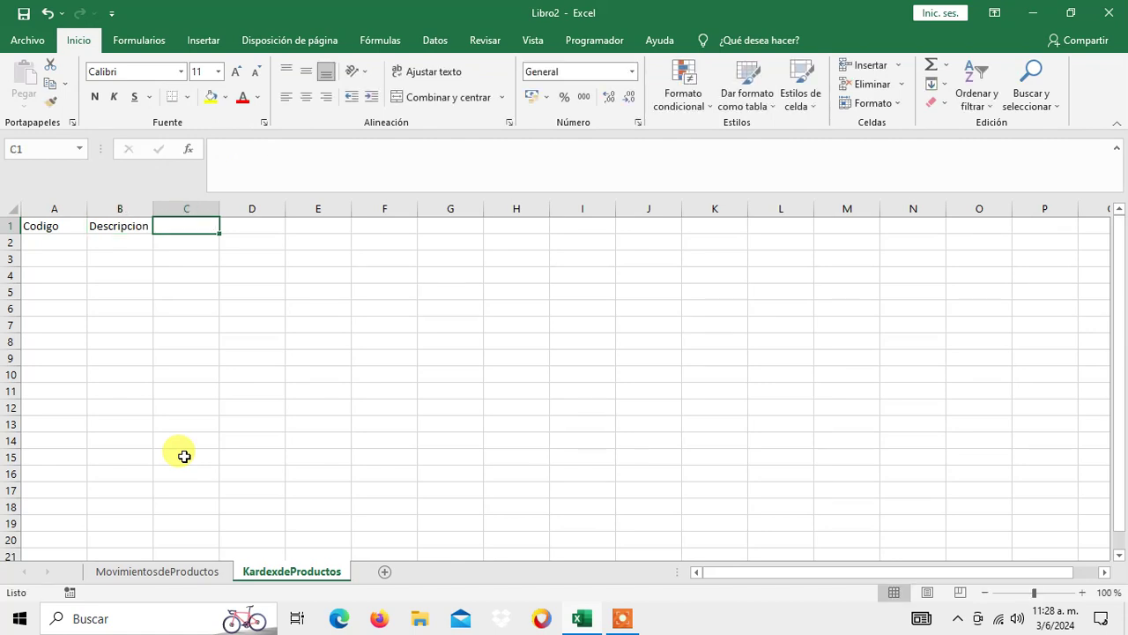
{"action": "type", "text": "Entrad"}
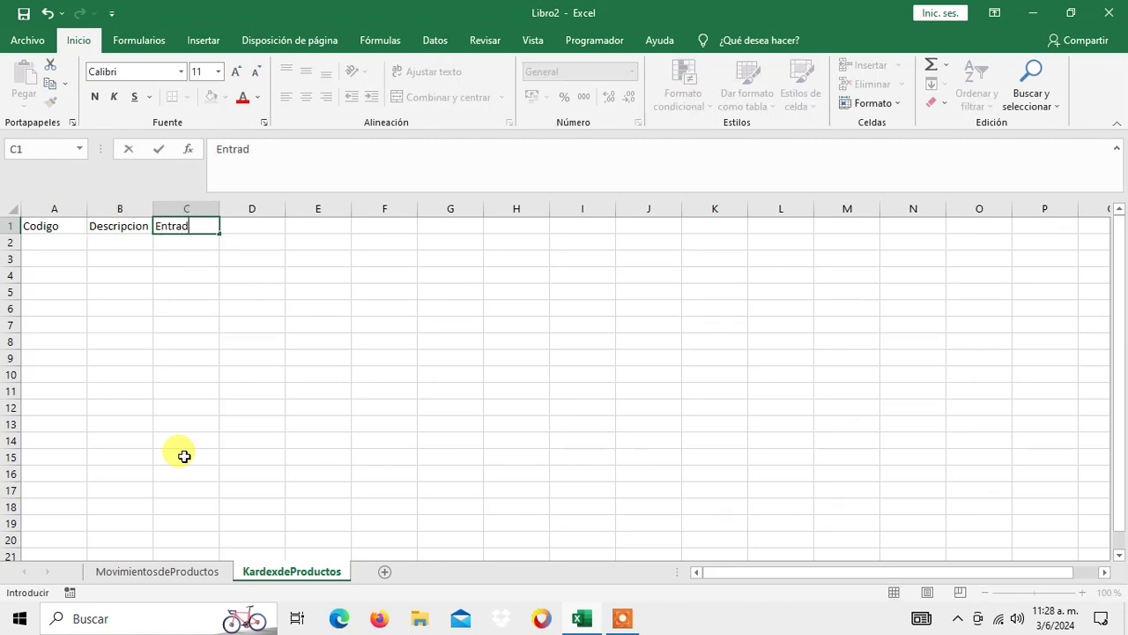
{"action": "type", "text": "as"}
{"action": "key", "text": "Tab"}
{"action": "type", "text": "Sa"}
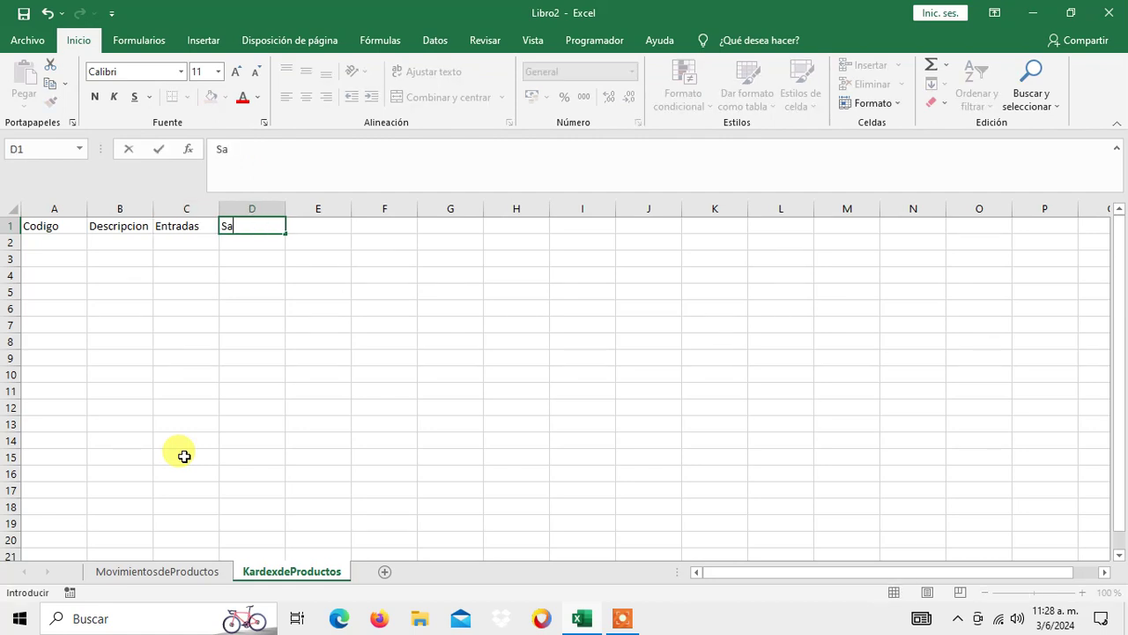
{"action": "type", "text": "lidas"}
{"action": "key", "text": "Tab"}
{"action": "type", "text": "E"}
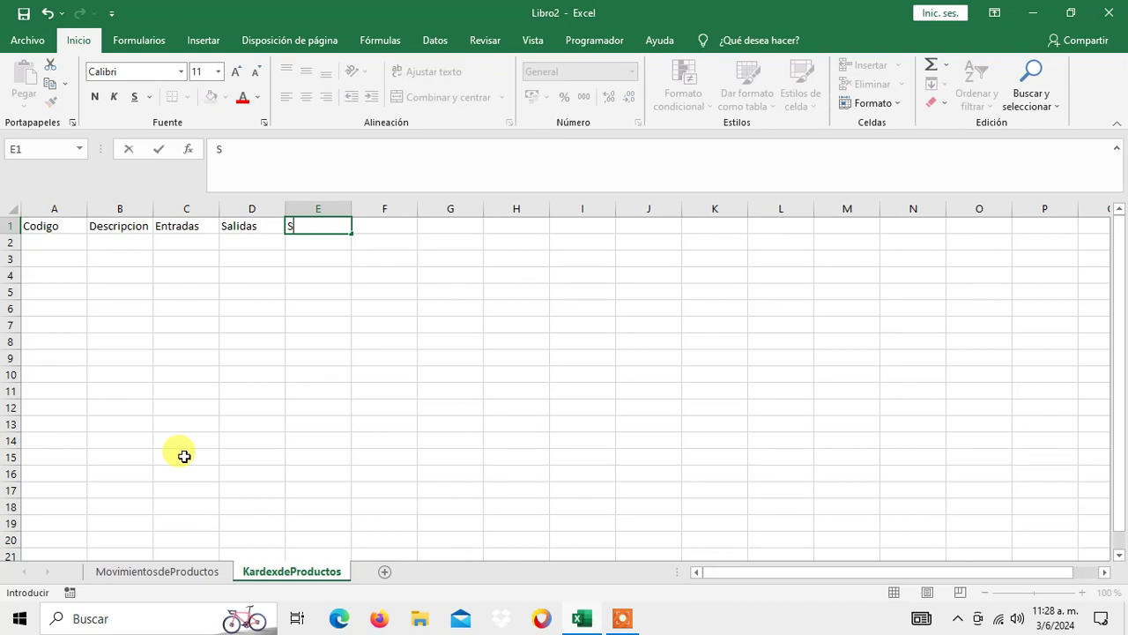
{"action": "type", "text": "xiste"}
{"action": "type", "text": "ncias"}
{"action": "key", "text": "Return"}
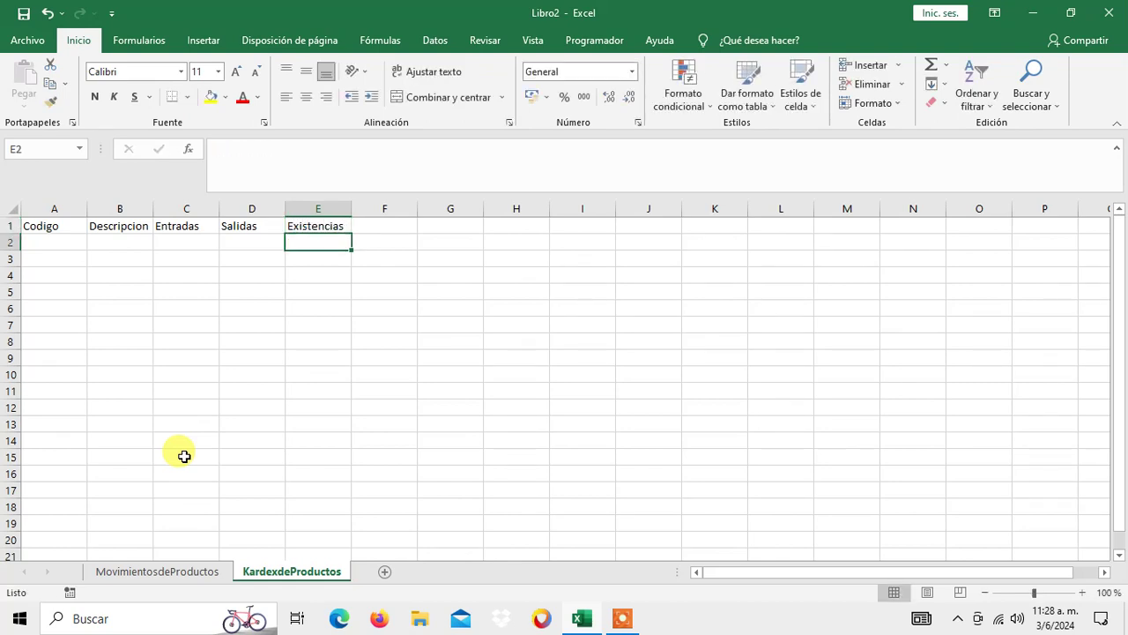
{"action": "key", "text": "Left"}
{"action": "key", "text": "Left"}
{"action": "key", "text": "Left"}
{"action": "key", "text": "Left"}
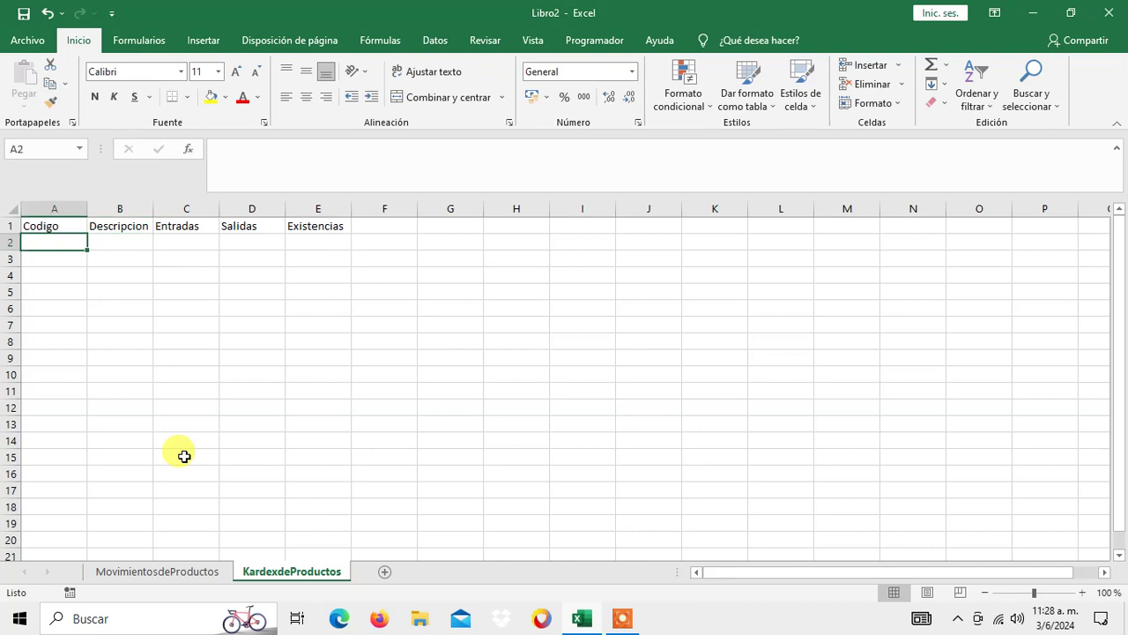
Enter the codes A-1, A-2, A-3 and A-4 in A2:A5, then move to B2
{"action": "type", "text": "A"}
{"action": "type", "text": "-1"}
{"action": "key", "text": "Return"}
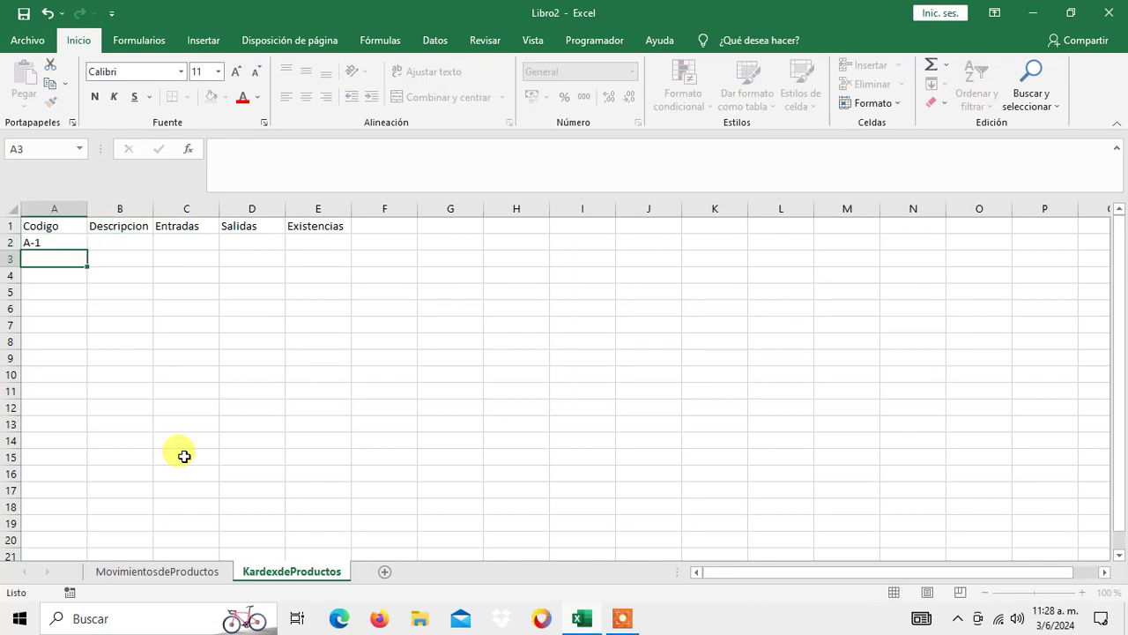
{"action": "type", "text": "A-2"}
{"action": "key", "text": "Return"}
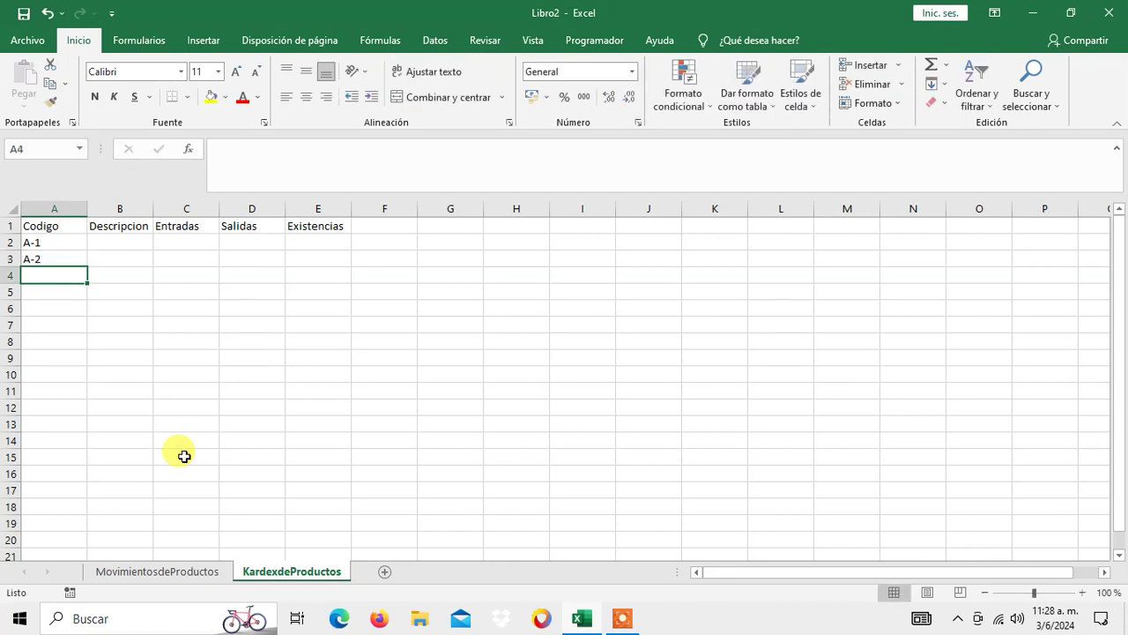
{"action": "type", "text": "A-3"}
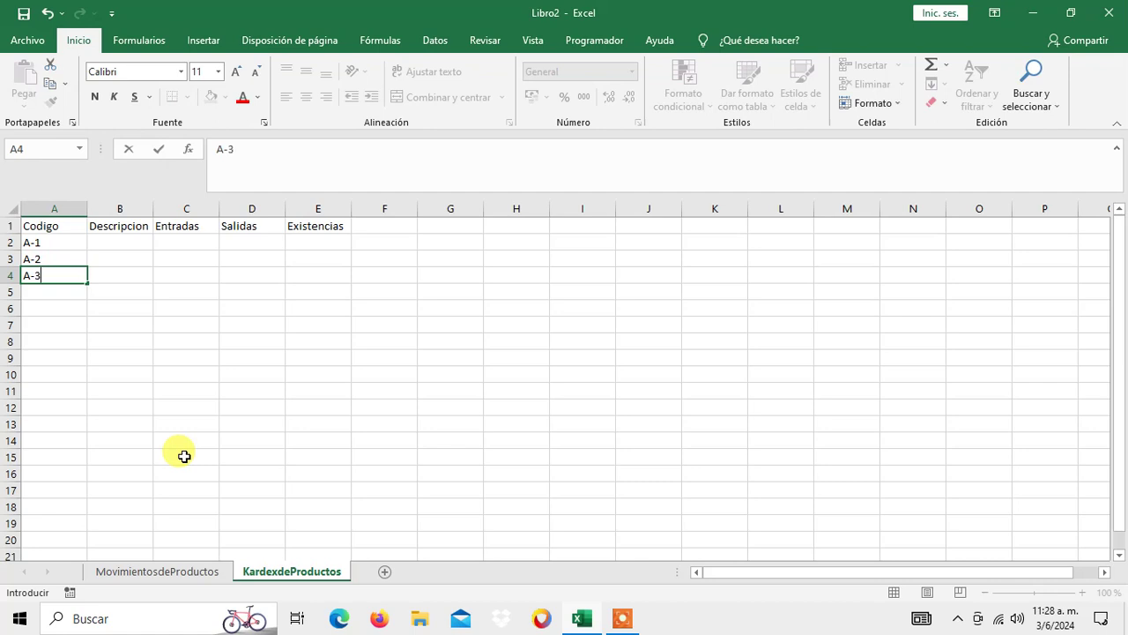
{"action": "key", "text": "Return"}
{"action": "type", "text": "A"}
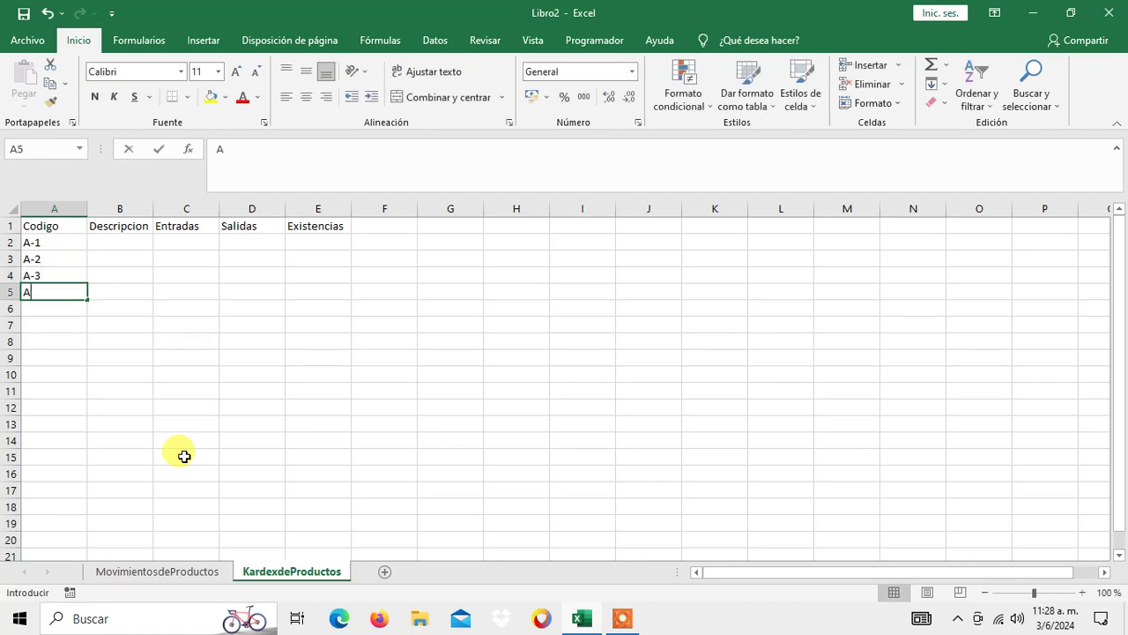
{"action": "type", "text": "-4"}
{"action": "key", "text": "Up"}
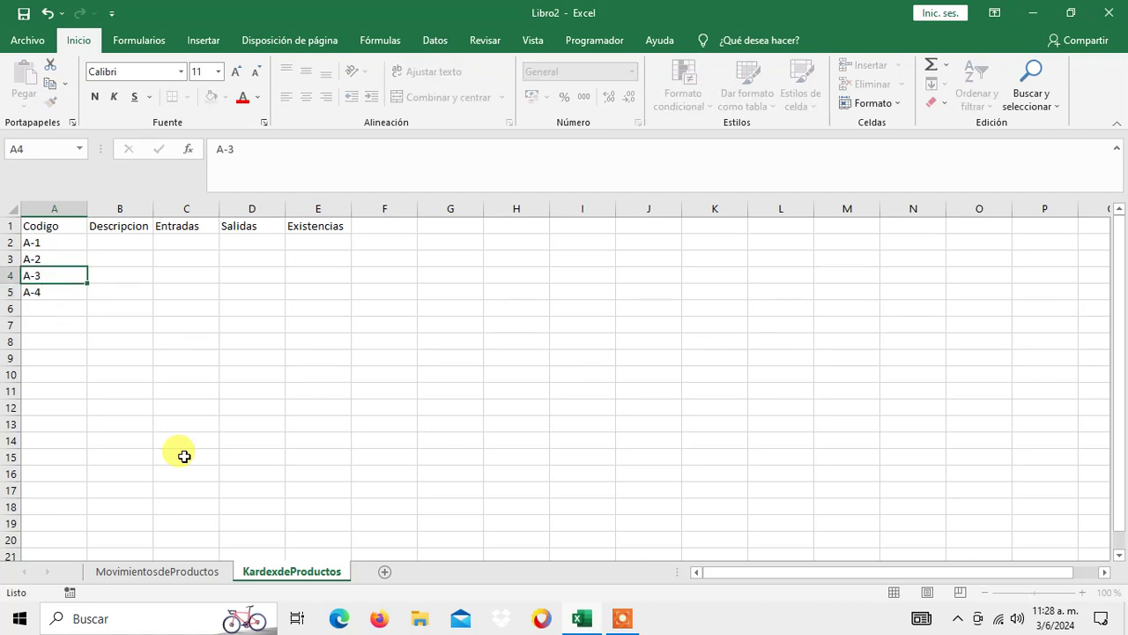
{"action": "key", "text": "Up"}
{"action": "key", "text": "Up"}
{"action": "key", "text": "Right"}
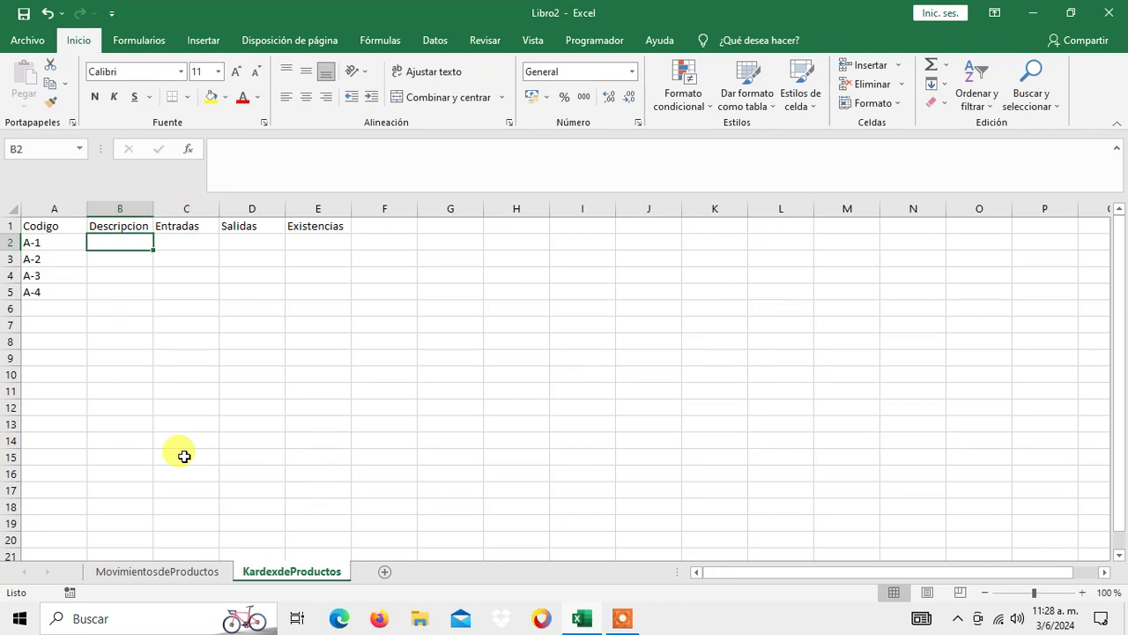
Enter the descriptions Arroz and Frijoles in B2 and B3
{"action": "type", "text": "A"}
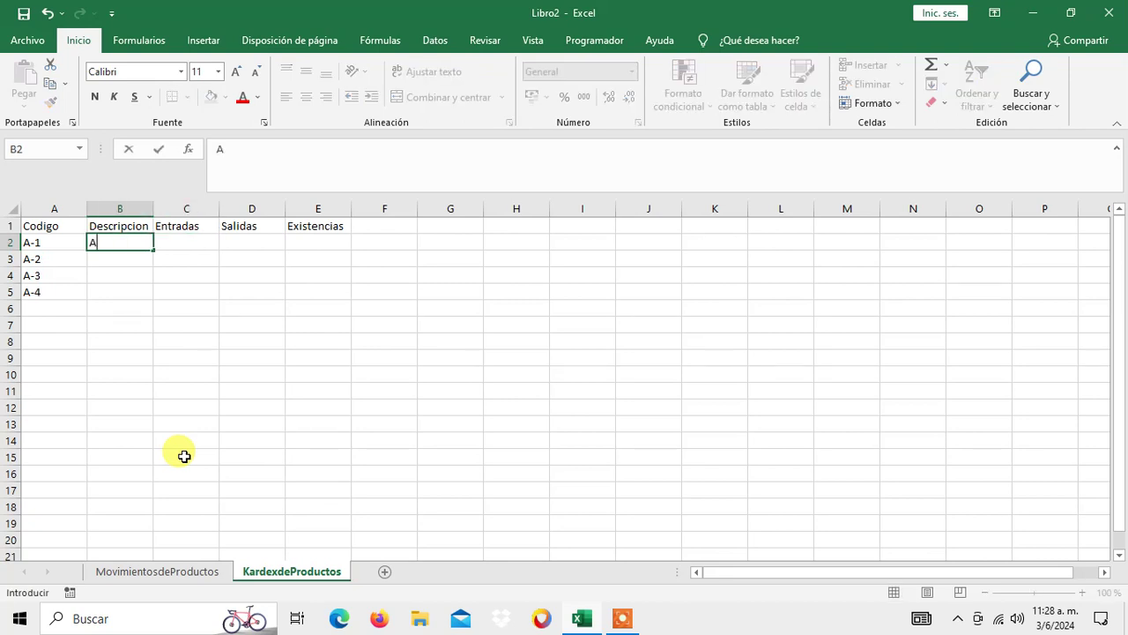
{"action": "type", "text": "lica"}
{"action": "key", "text": "BackSpace"}
{"action": "key", "text": "BackSpace"}
{"action": "key", "text": "BackSpace"}
{"action": "key", "text": "BackSpace"}
{"action": "key", "text": "BackSpace"}
{"action": "type", "text": "Arro"}
{"action": "type", "text": "z"}
{"action": "key", "text": "Return"}
{"action": "type", "text": "Fr"}
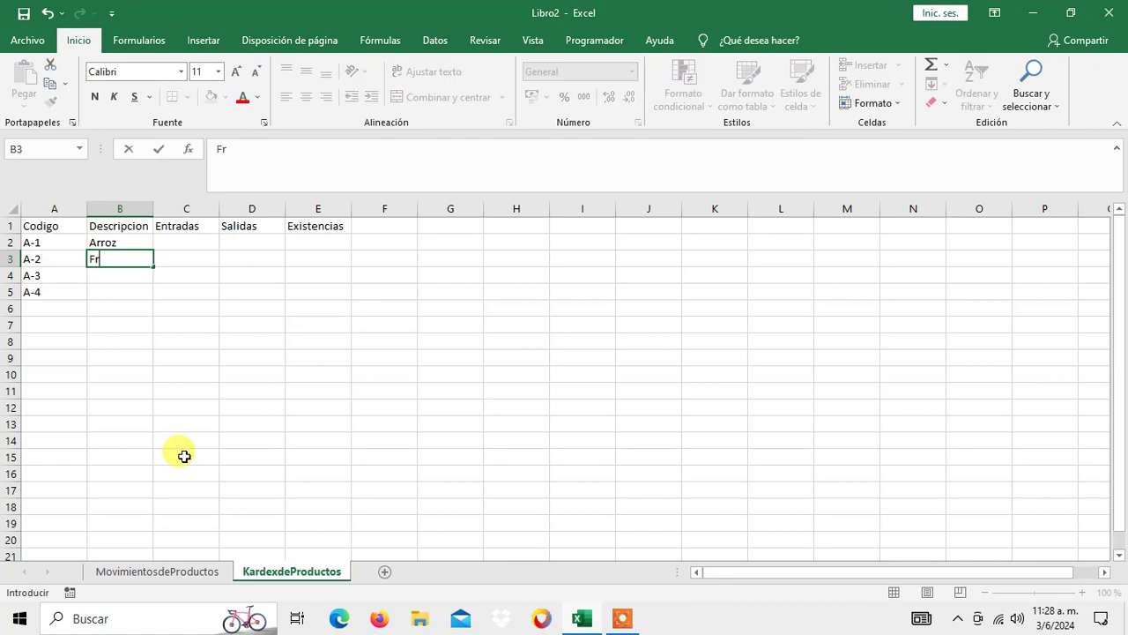
{"action": "type", "text": "ijoles"}
{"action": "key", "text": "Return"}
Enter the descriptions Azucar and Sorgo in B4 and B5, then go to the first Entradas cell
{"action": "type", "text": "A"}
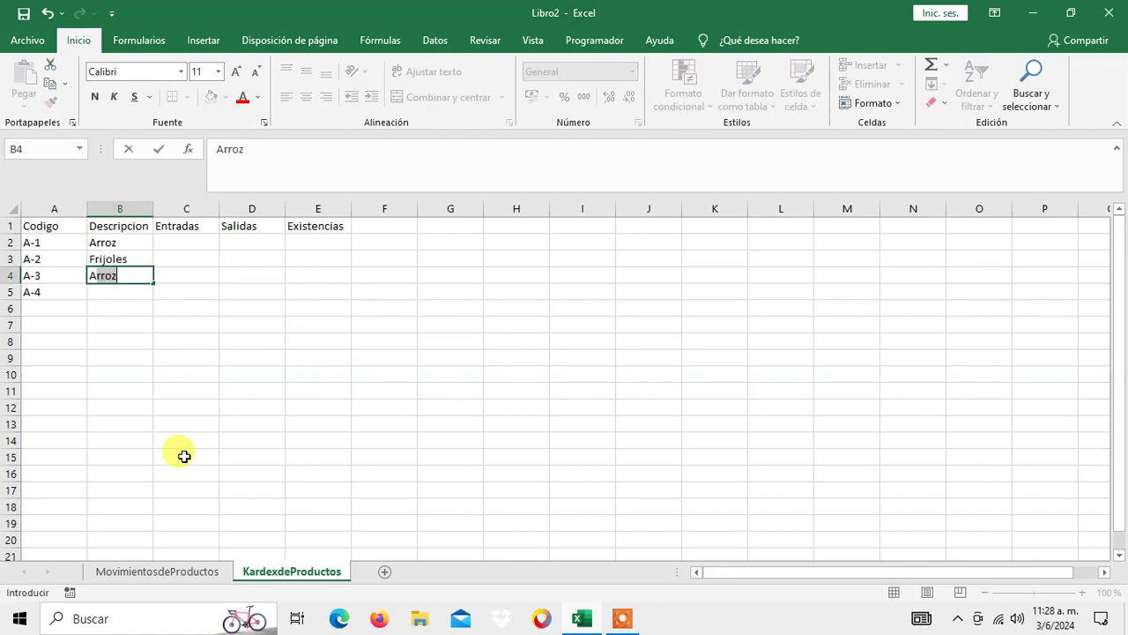
{"action": "type", "text": "u"}
{"action": "type", "text": "zuc"}
{"action": "type", "text": "ar"}
{"action": "key", "text": "Return"}
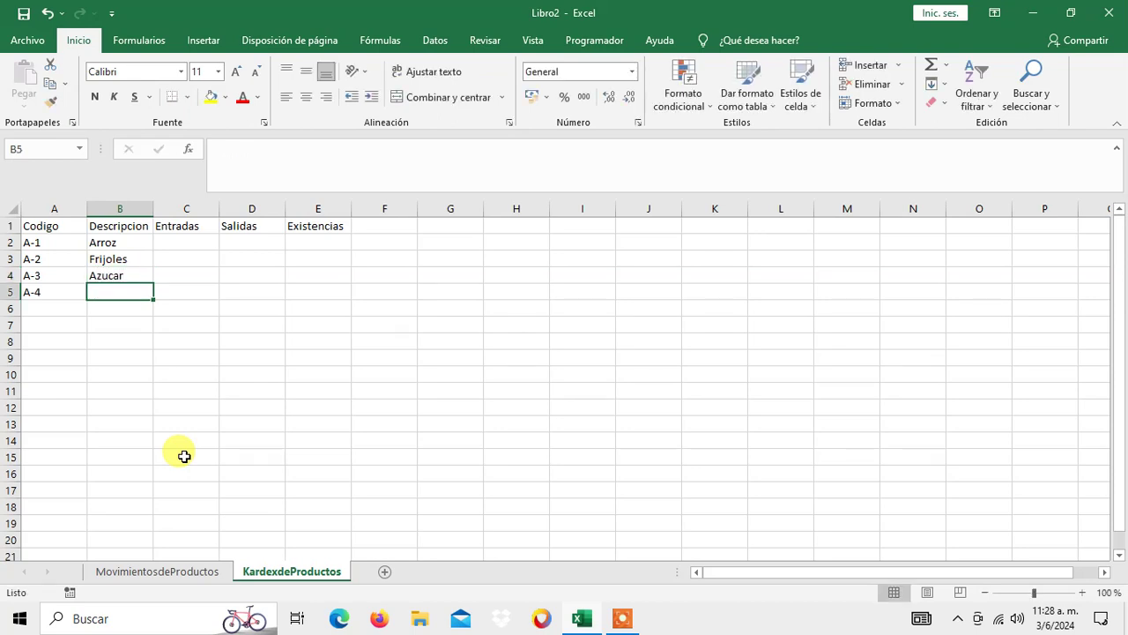
{"action": "type", "text": "Sorgo"}
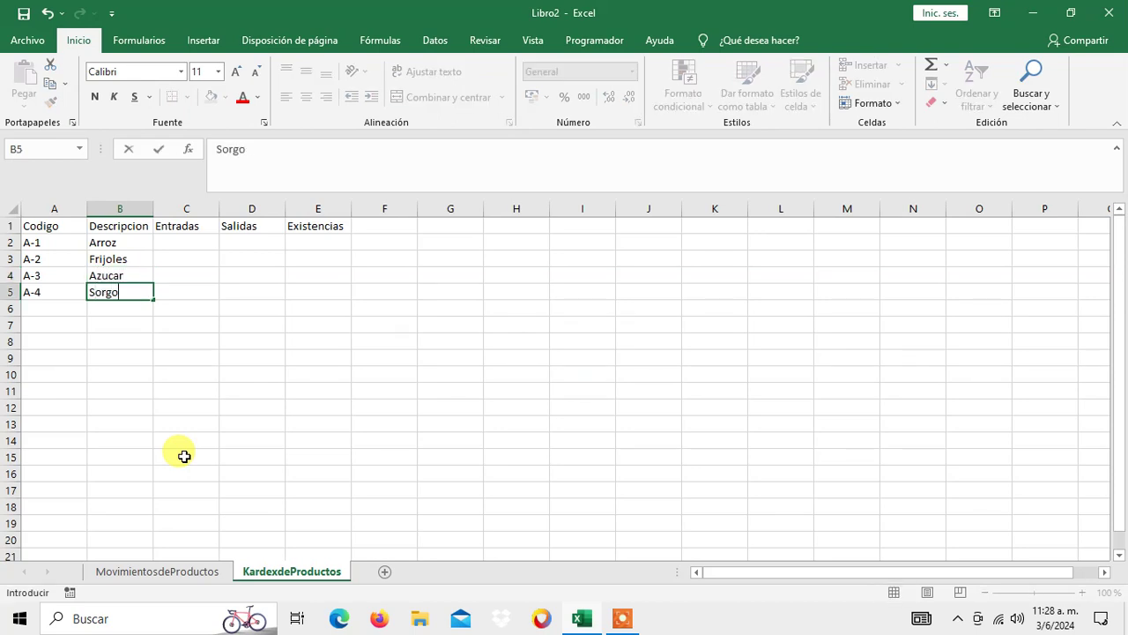
{"action": "key", "text": "Up"}
{"action": "key", "text": "Up"}
{"action": "key", "text": "Up"}
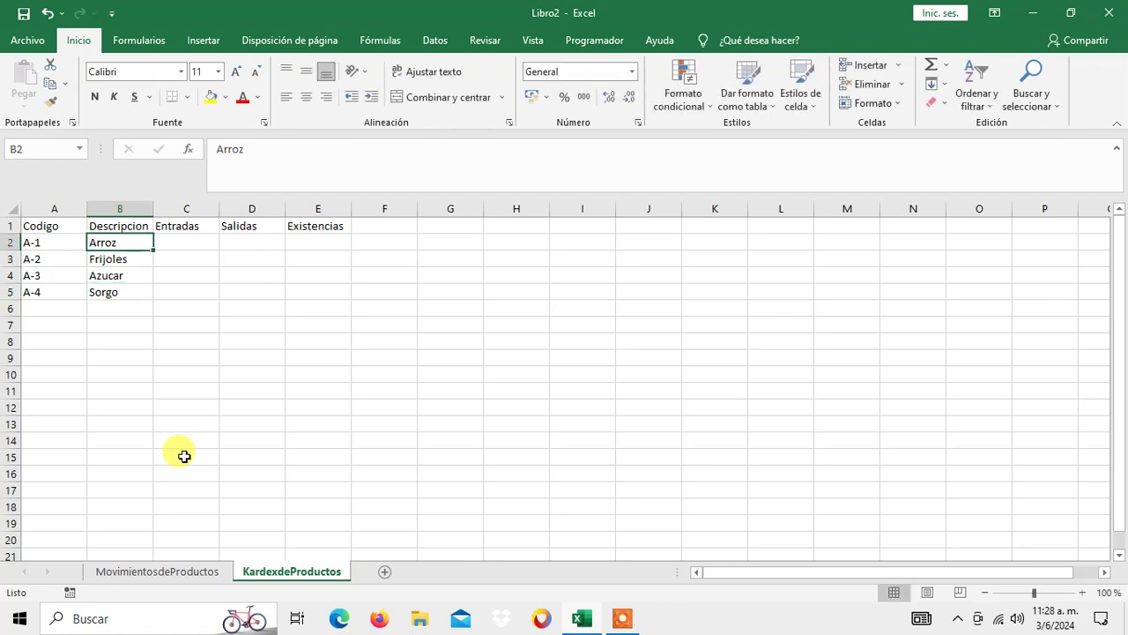
{"action": "key", "text": "Right"}
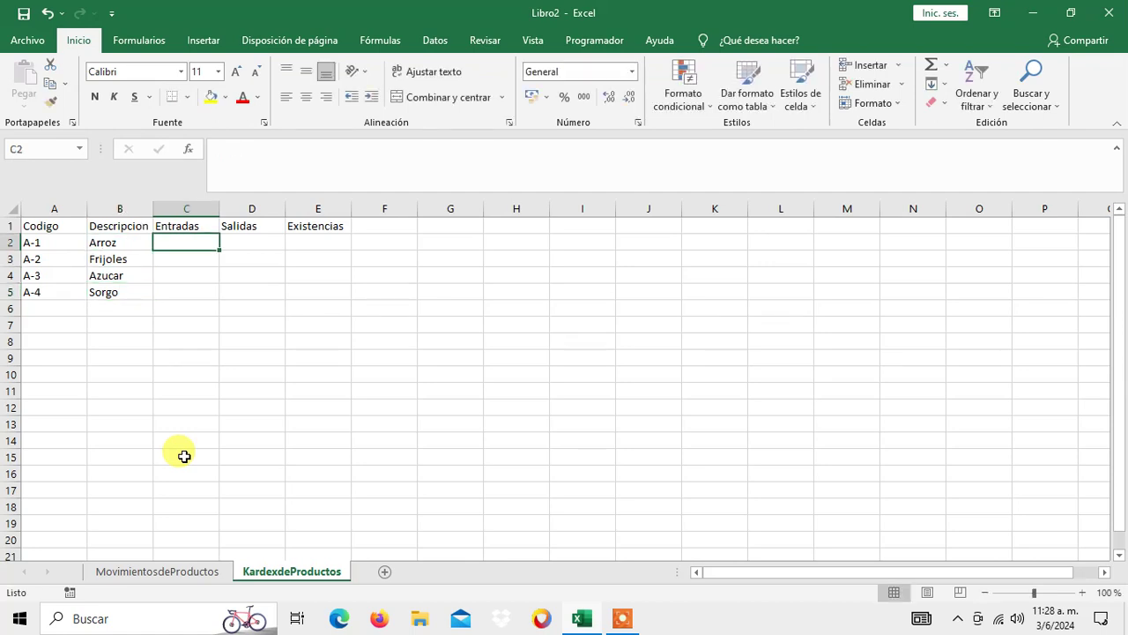
{"action": "key", "text": "Right"}
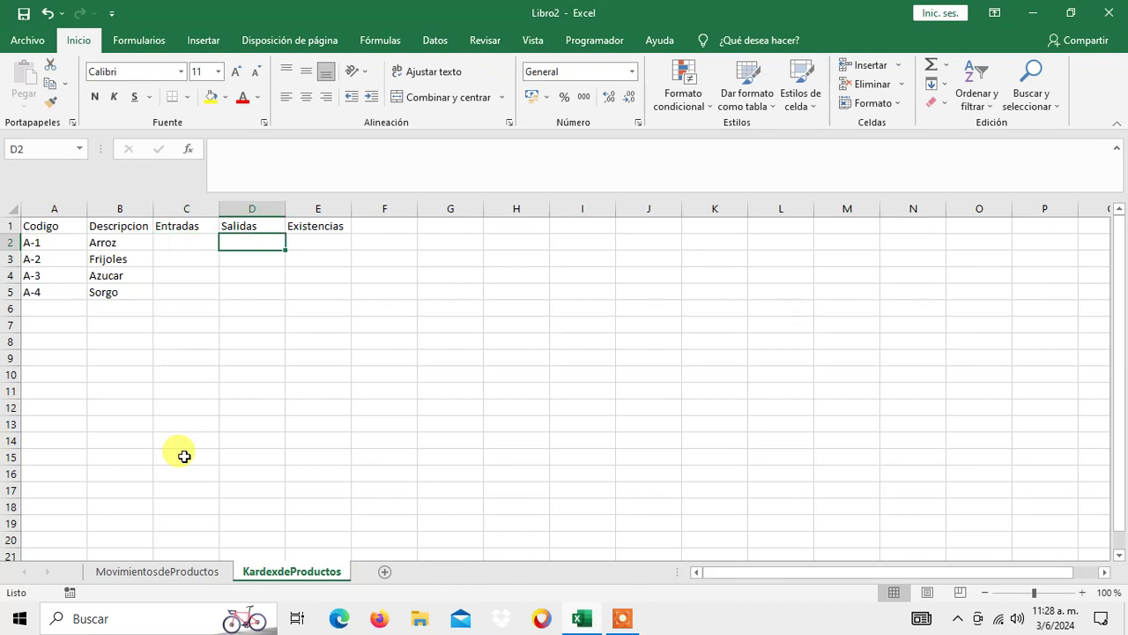
{"action": "key", "text": "Right"}
{"action": "key", "text": "Left"}
{"action": "key", "text": "Left"}
{"action": "key", "text": "Left"}
{"action": "key", "text": "Left"}
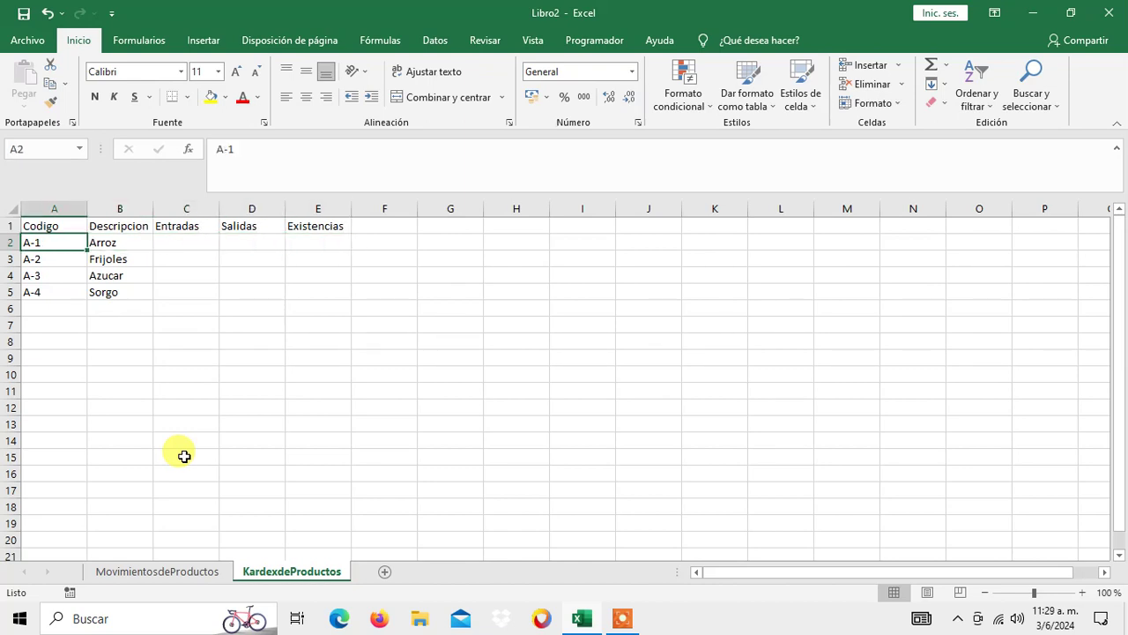
{"action": "key", "text": "Up"}
{"action": "key", "text": "Down"}
{"action": "key", "text": "Right"}
{"action": "key", "text": "Right"}
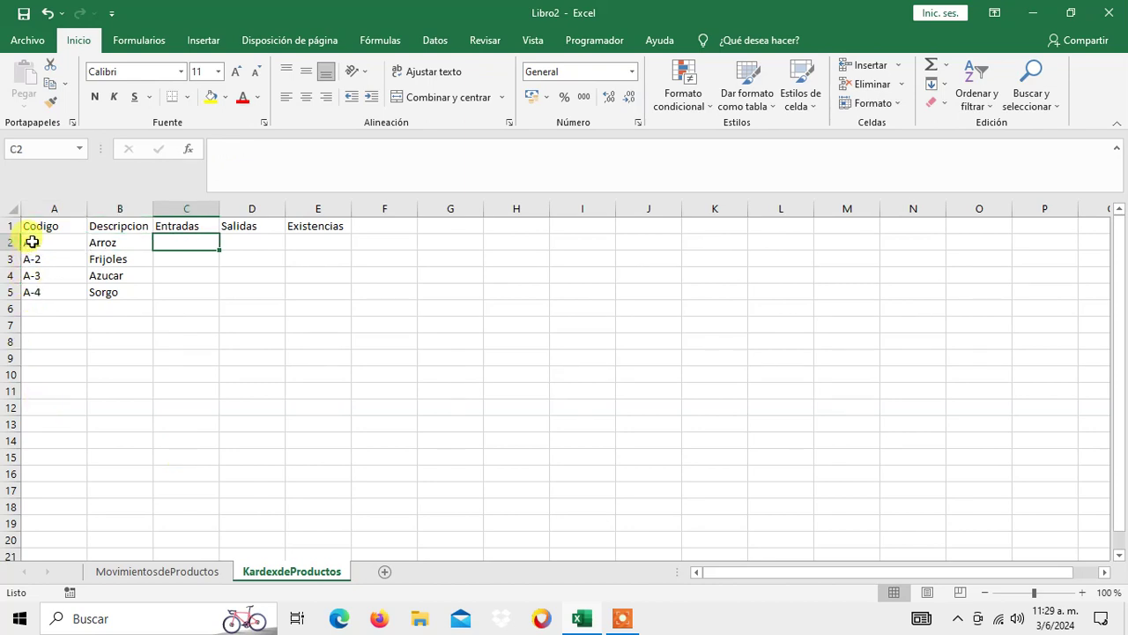
Copy codes A-1 to A-4 from KardexdeProductos into A2:A5 of MovimientosdeProductos
{"action": "left_click_drag", "start_coordinate": [30, 240], "coordinate": [33, 292]}
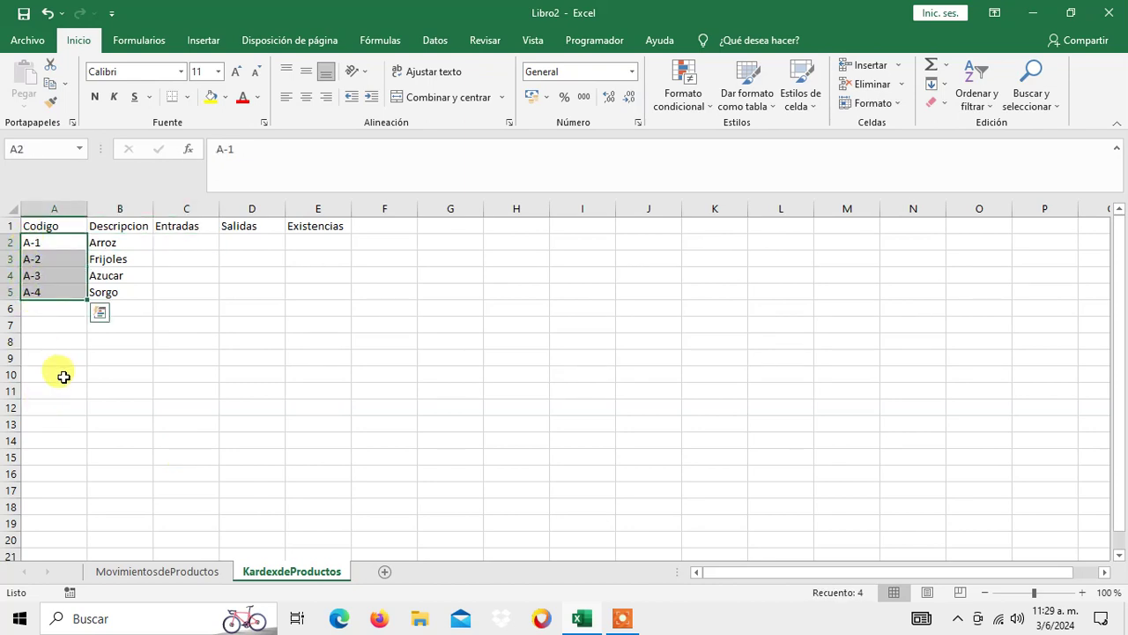
{"action": "key", "text": "ctrl+c"}
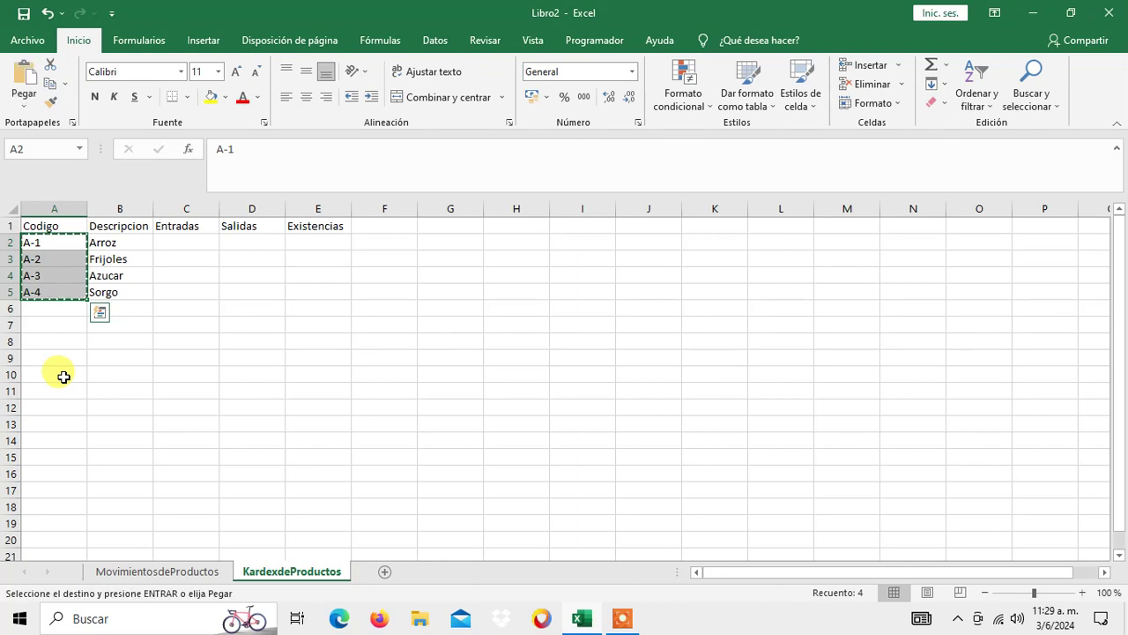
{"action": "left_click", "coordinate": [146, 571]}
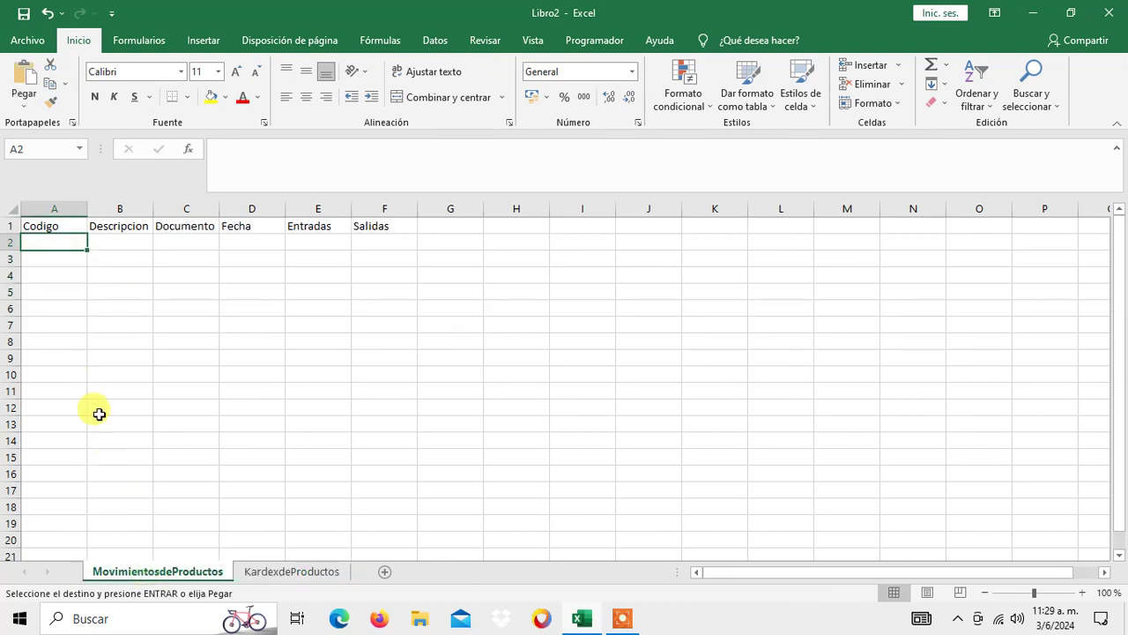
{"action": "key", "text": "ctrl+v"}
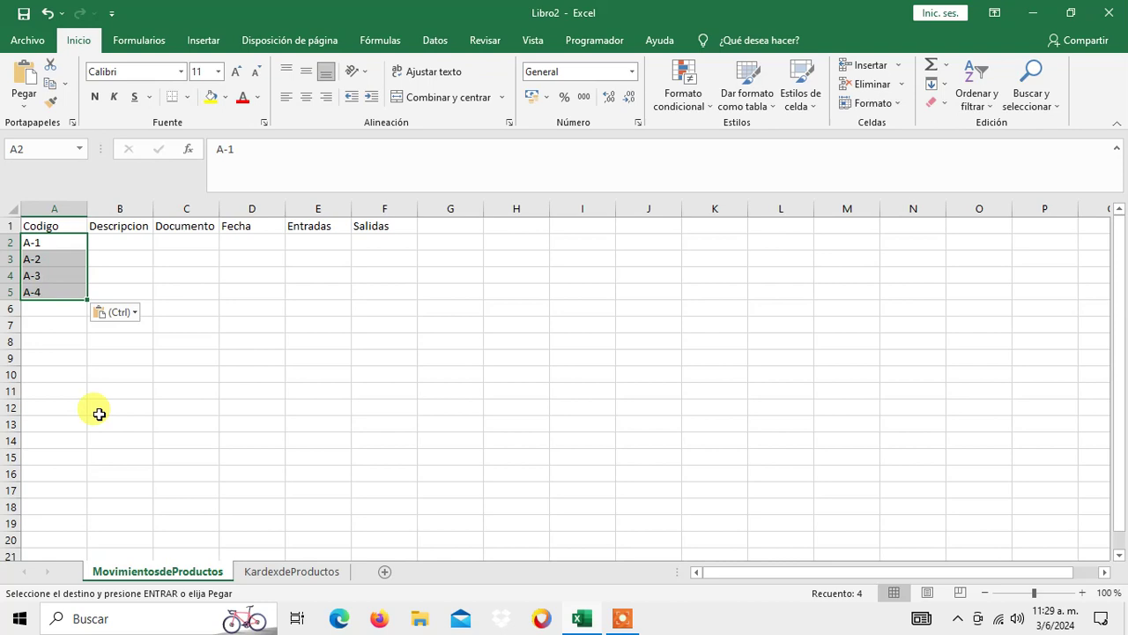
{"action": "key", "text": "Right"}
{"action": "key", "text": "Right"}
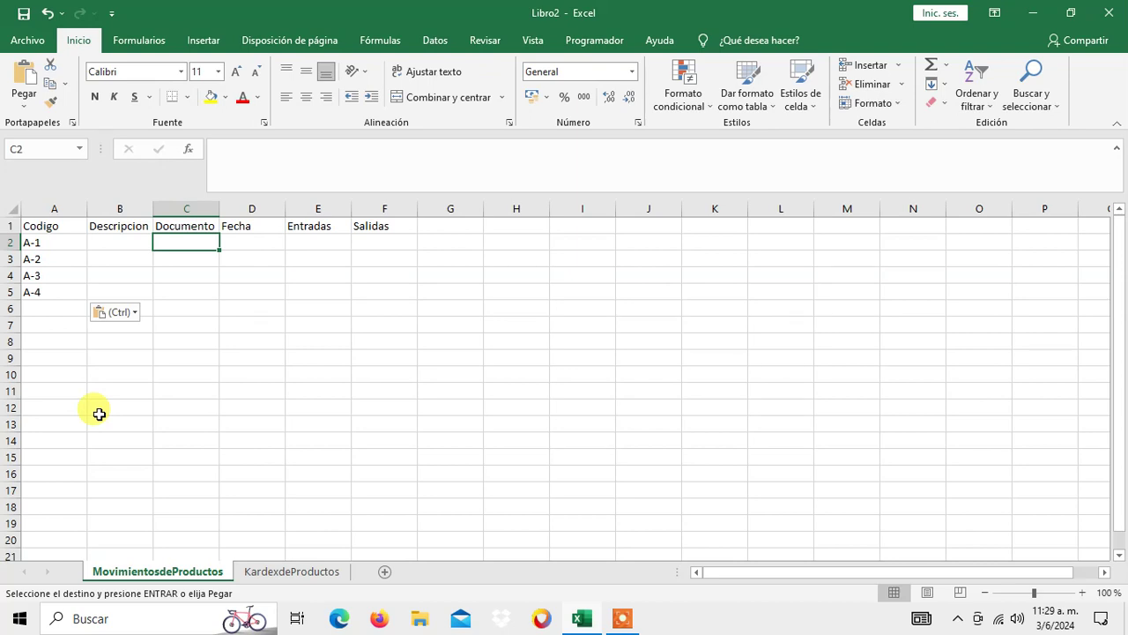
Fill the document number D-1 into all four Documento rows
{"action": "type", "text": "D-"}
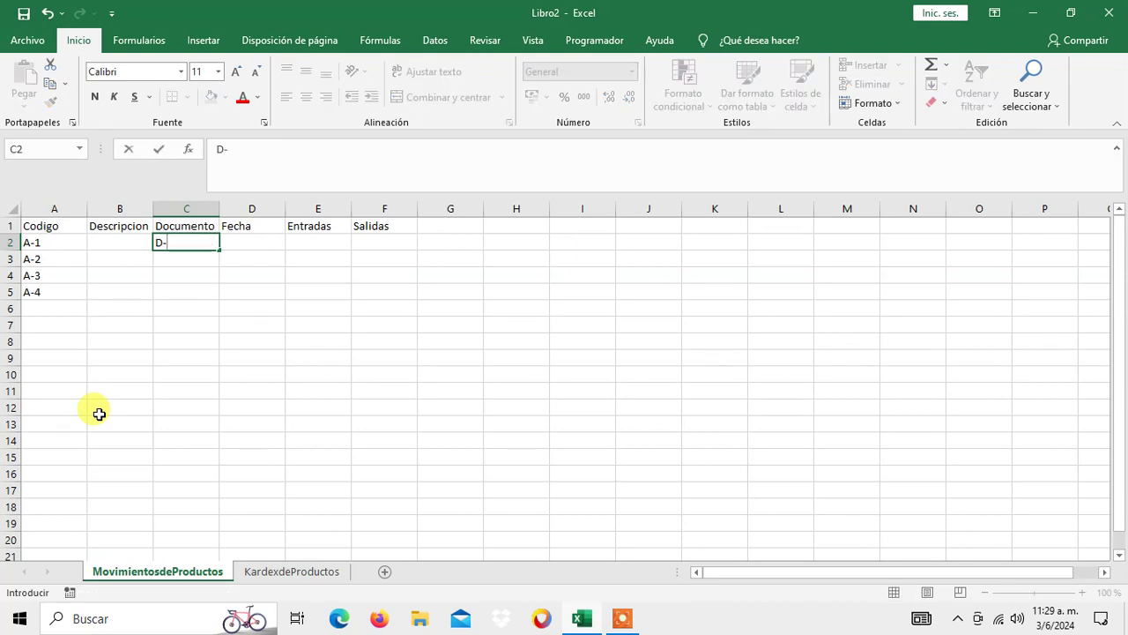
{"action": "type", "text": "1"}
{"action": "key", "text": "ctrl+Return"}
{"action": "key", "text": "ctrl+c"}
{"action": "key", "text": "Down"}
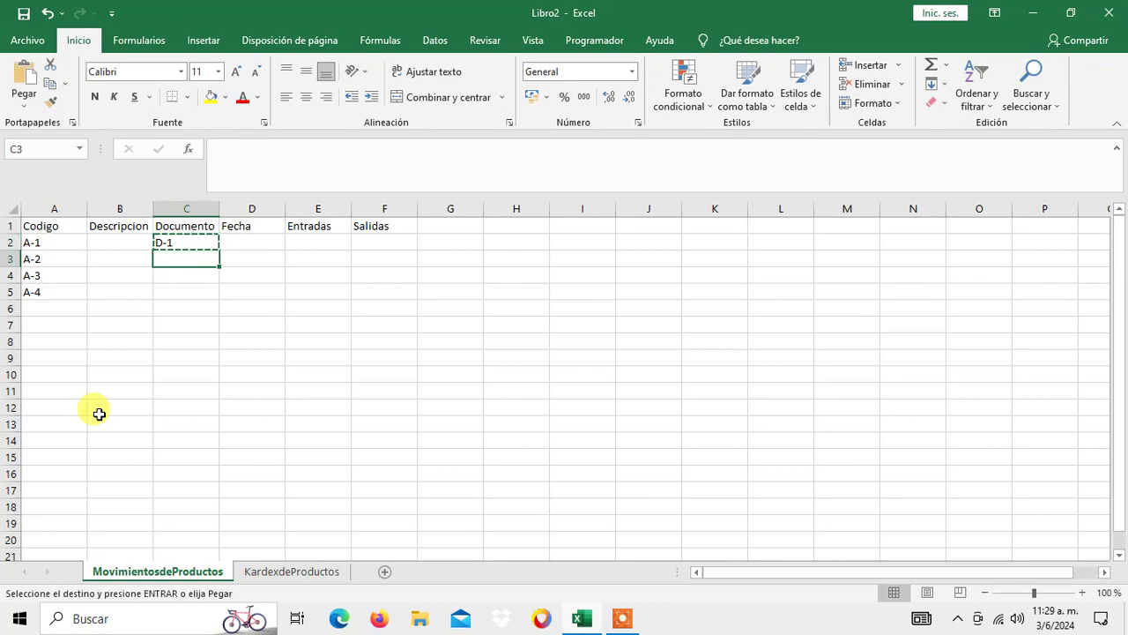
{"action": "key", "text": "shift+Down"}
{"action": "key", "text": "shift+Down"}
{"action": "key", "text": "Return"}
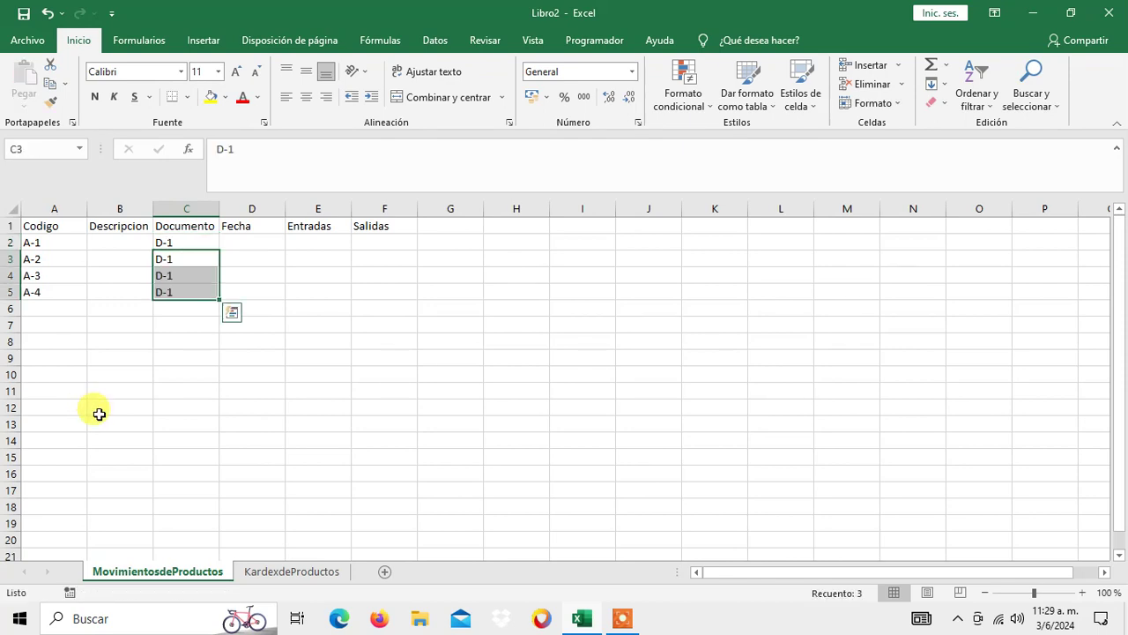
Enter the date 03/6/2024 in D2 and copy it down to D5
{"action": "key", "text": "Up"}
{"action": "key", "text": "Right"}
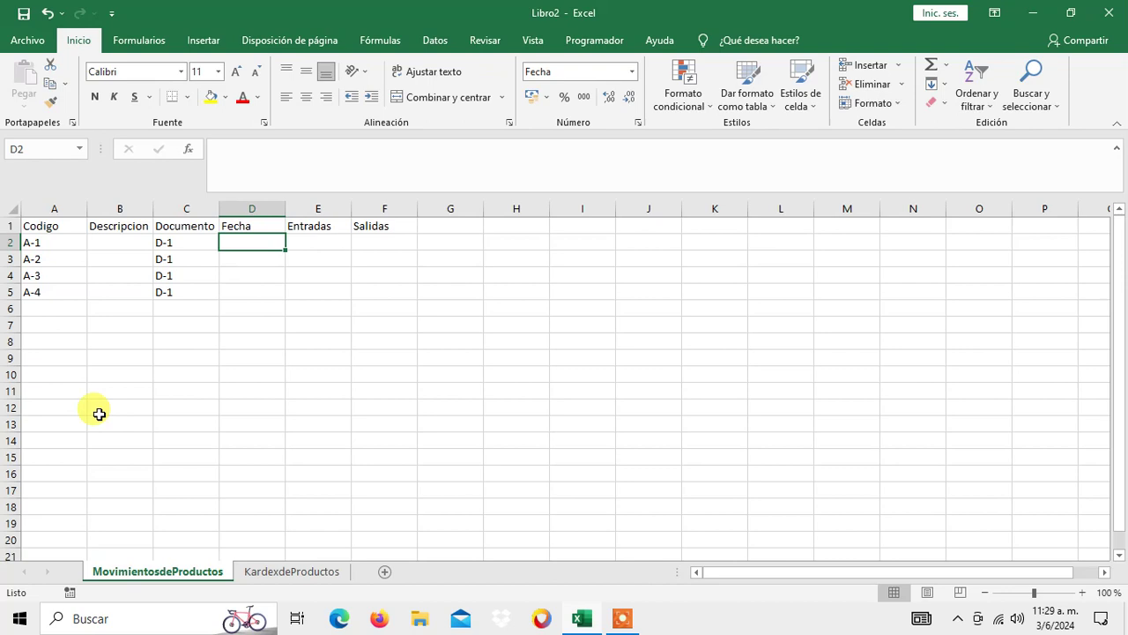
{"action": "type", "text": "03/"}
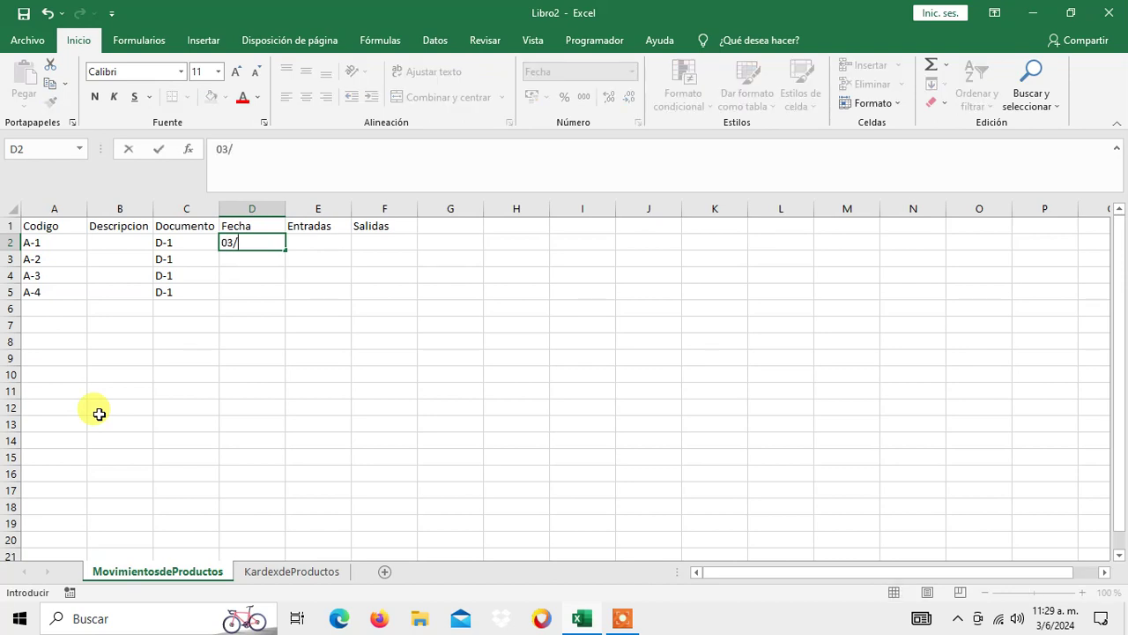
{"action": "type", "text": "6/"}
{"action": "type", "text": "2024"}
{"action": "key", "text": "Return"}
{"action": "key", "text": "Up"}
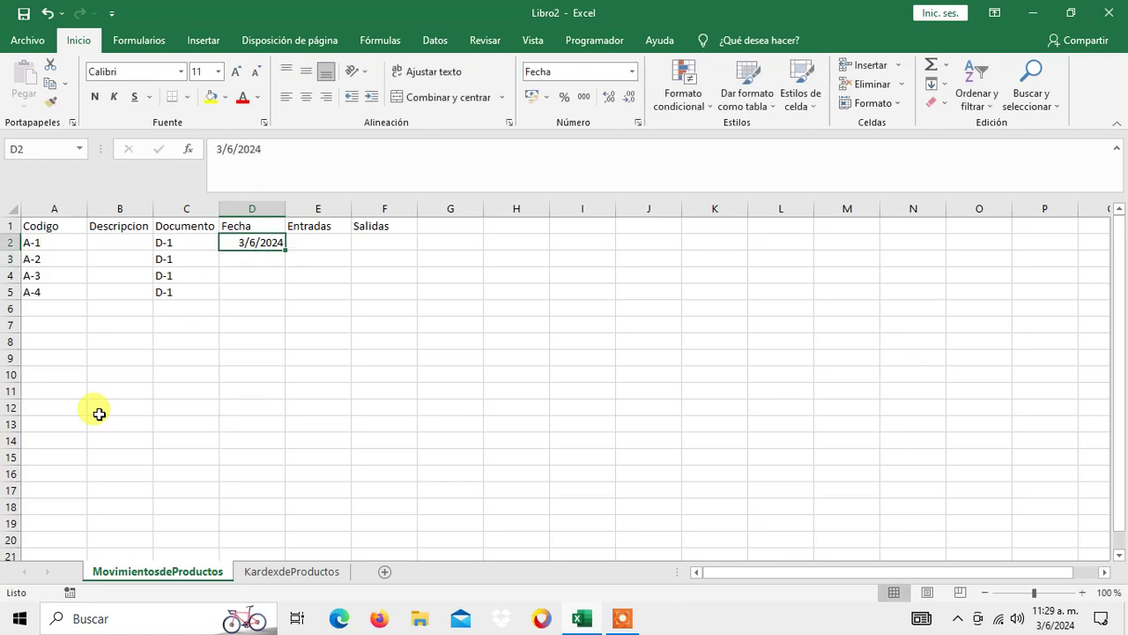
{"action": "key", "text": "ctrl+c"}
{"action": "key", "text": "Down"}
{"action": "key", "text": "shift+Down"}
{"action": "key", "text": "shift+Down"}
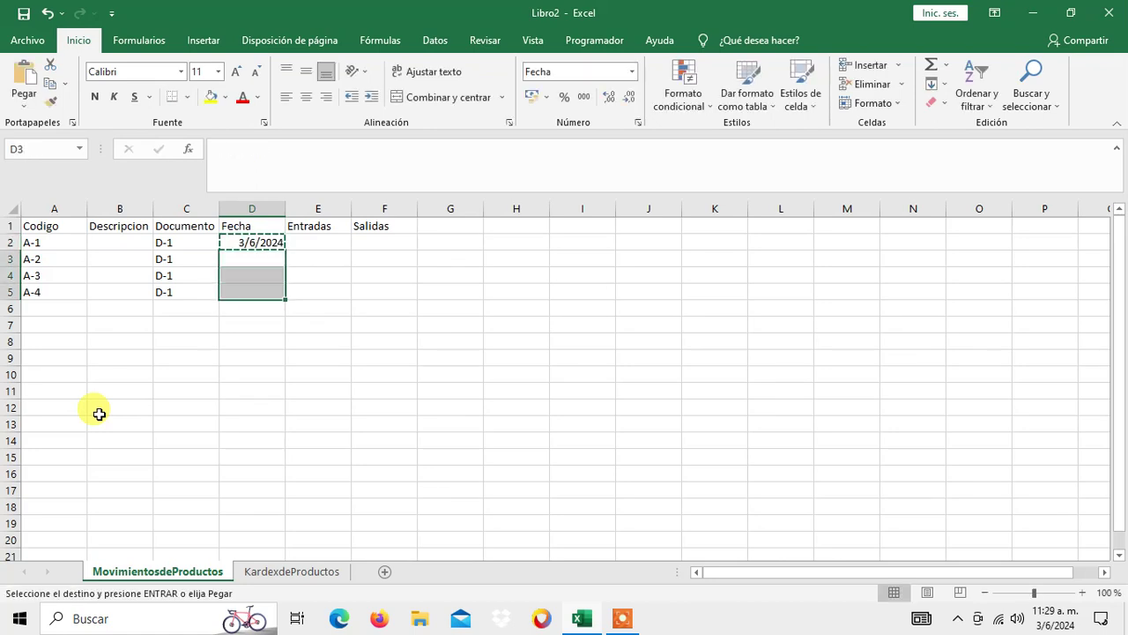
{"action": "key", "text": "Return"}
{"action": "key", "text": "Up"}
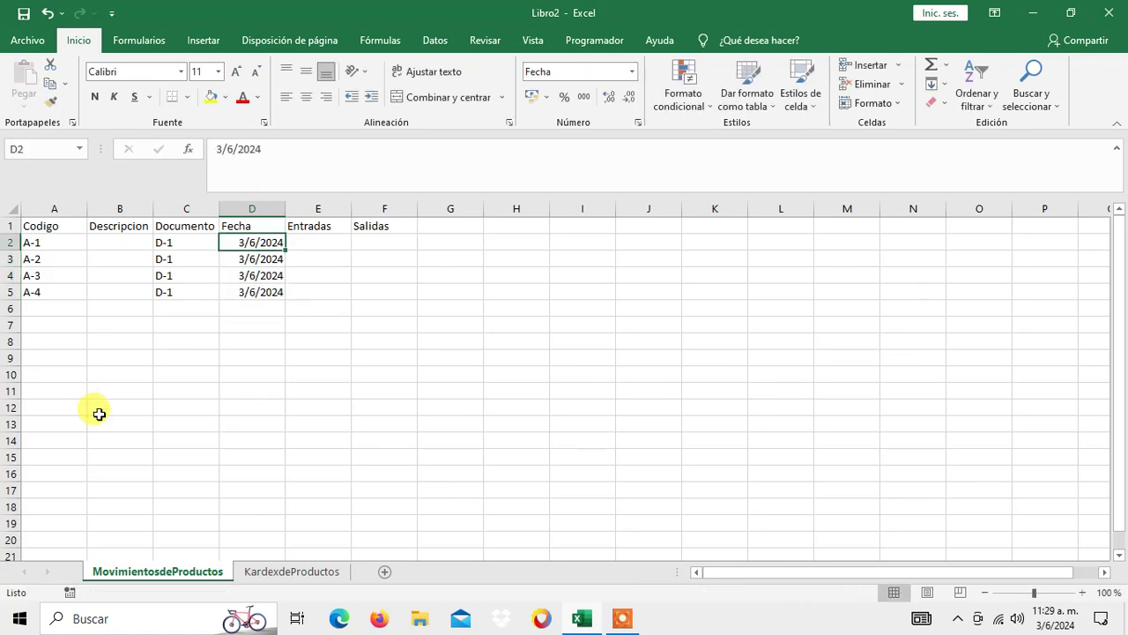
Enter the Entradas 120, 130, 145 and 175 in E2:E5, then return to B2
{"action": "key", "text": "Right"}
{"action": "type", "text": "1"}
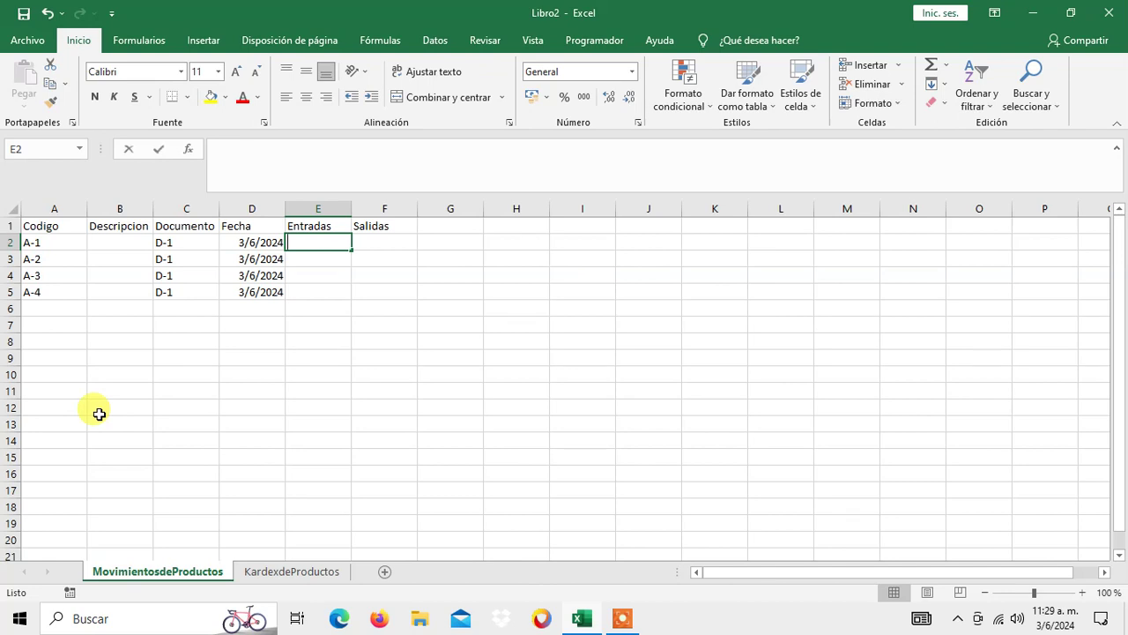
{"action": "type", "text": "20"}
{"action": "key", "text": "Return"}
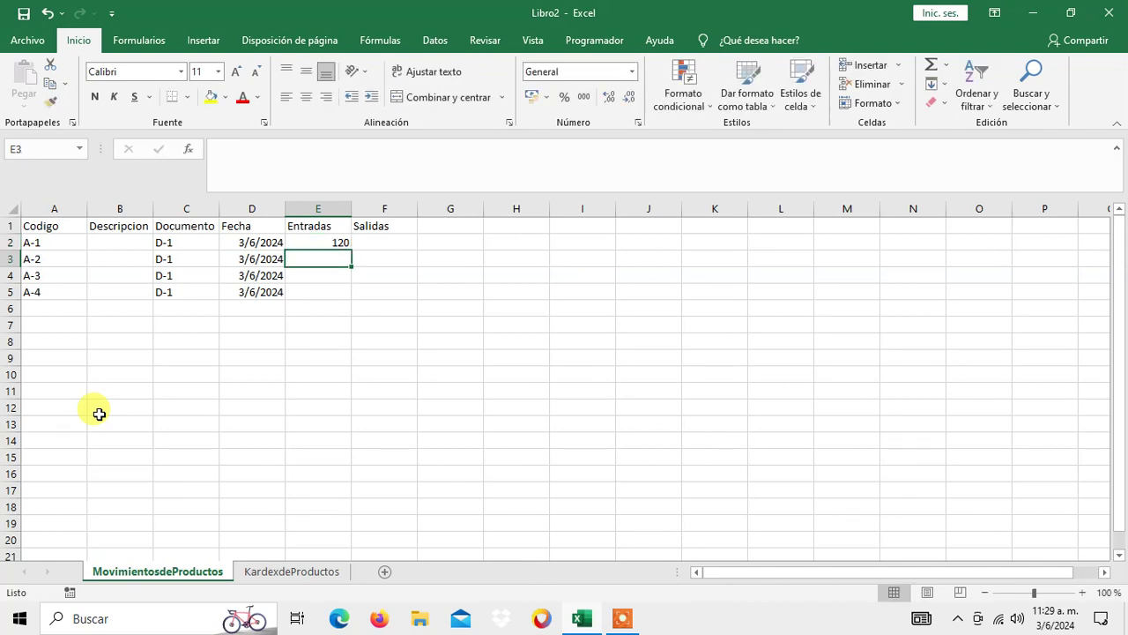
{"action": "type", "text": "130"}
{"action": "key", "text": "Return"}
{"action": "type", "text": "145"}
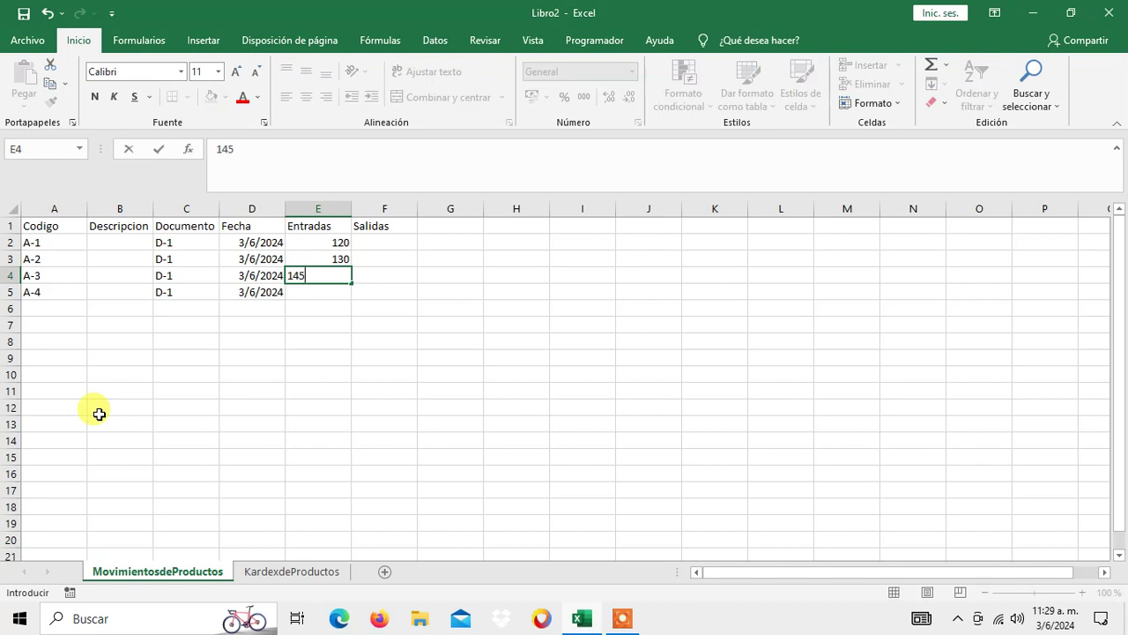
{"action": "key", "text": "Return"}
{"action": "type", "text": "17"}
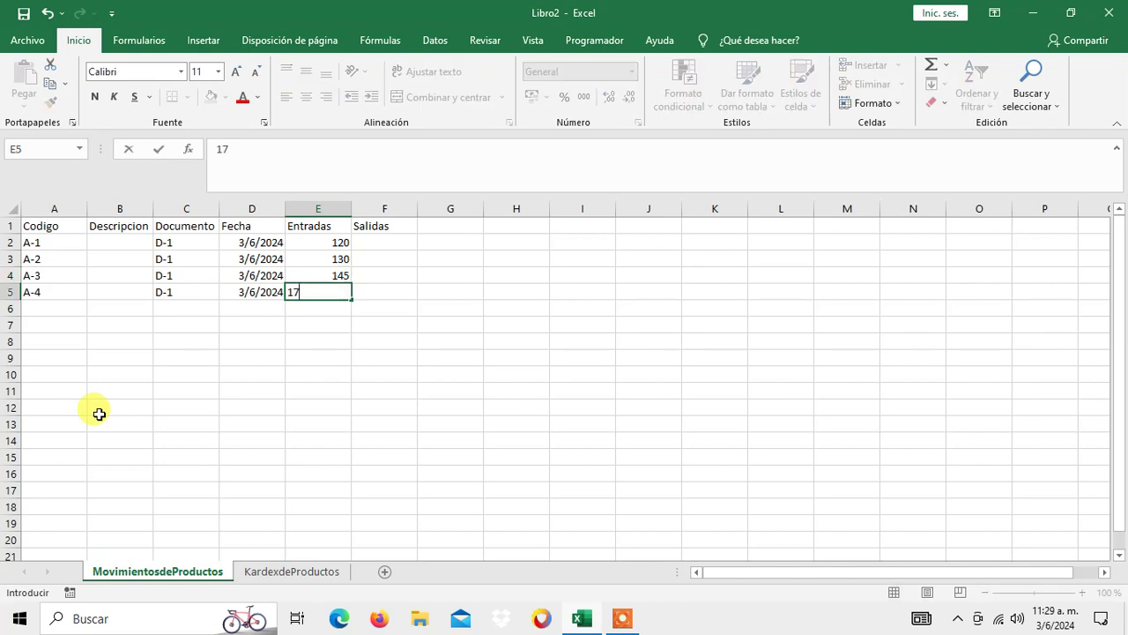
{"action": "type", "text": "5"}
{"action": "key", "text": "Up"}
{"action": "key", "text": "Up"}
{"action": "key", "text": "Up"}
{"action": "key", "text": "Up"}
{"action": "key", "text": "Down"}
{"action": "key", "text": "Down"}
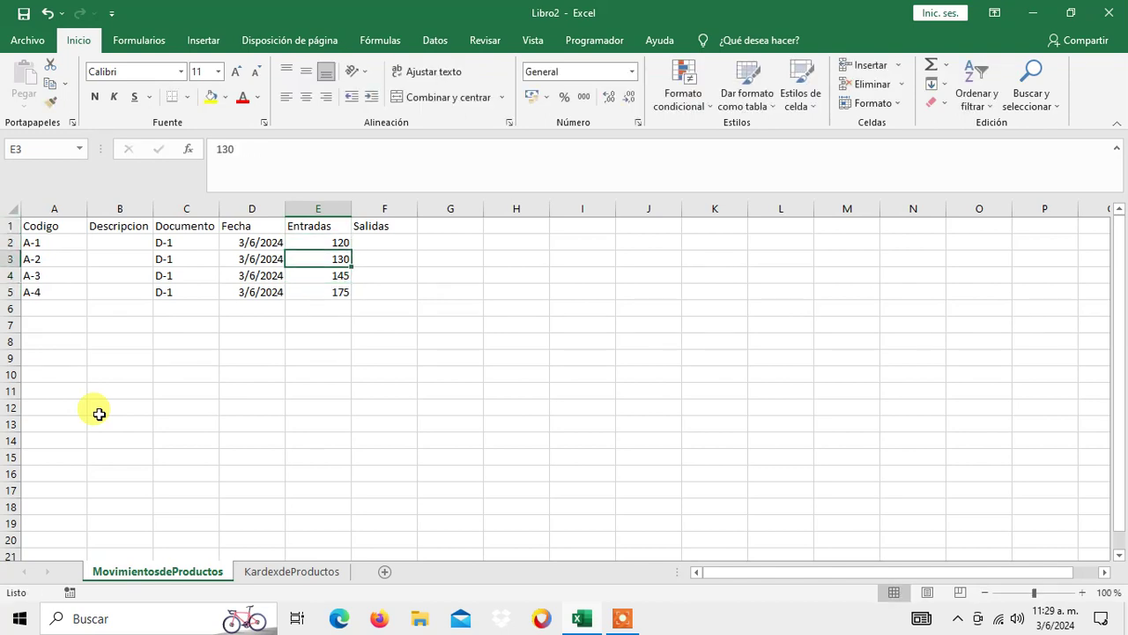
{"action": "key", "text": "Left"}
{"action": "key", "text": "Up"}
{"action": "key", "text": "Left"}
{"action": "key", "text": "Left"}
{"action": "key", "text": "Right"}
{"action": "key", "text": "Left"}
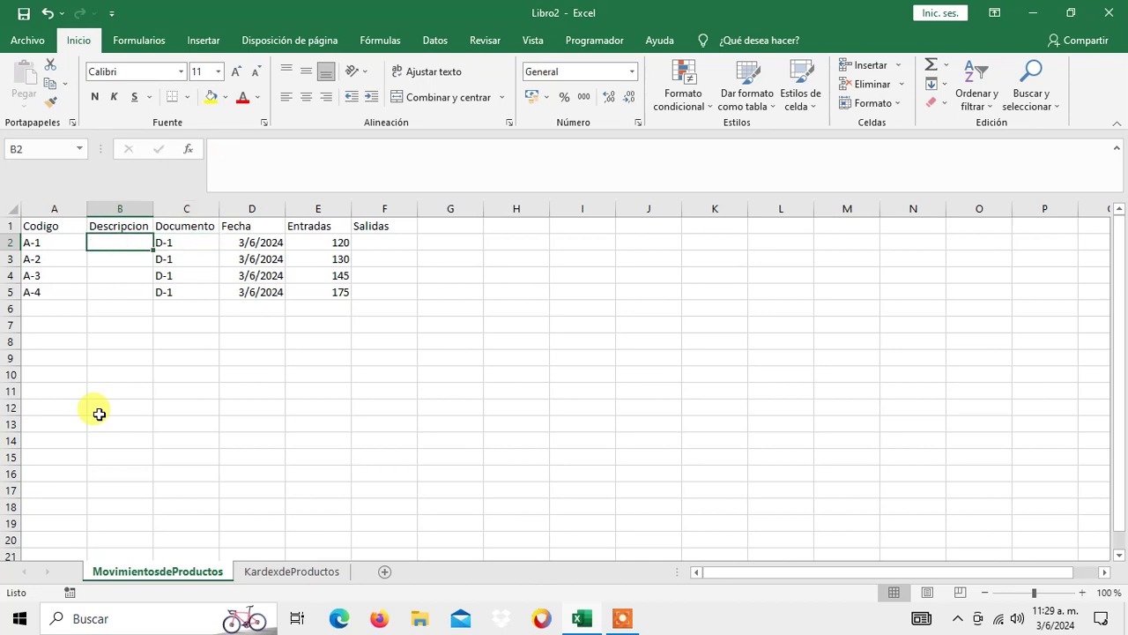
{"action": "key", "text": "Left"}
{"action": "key", "text": "Right"}
Widen the Descripcion column and draft a BUSCARV lookup in B2, then abandon it
{"action": "left_click_drag", "start_coordinate": [153, 208], "coordinate": [202, 208]}
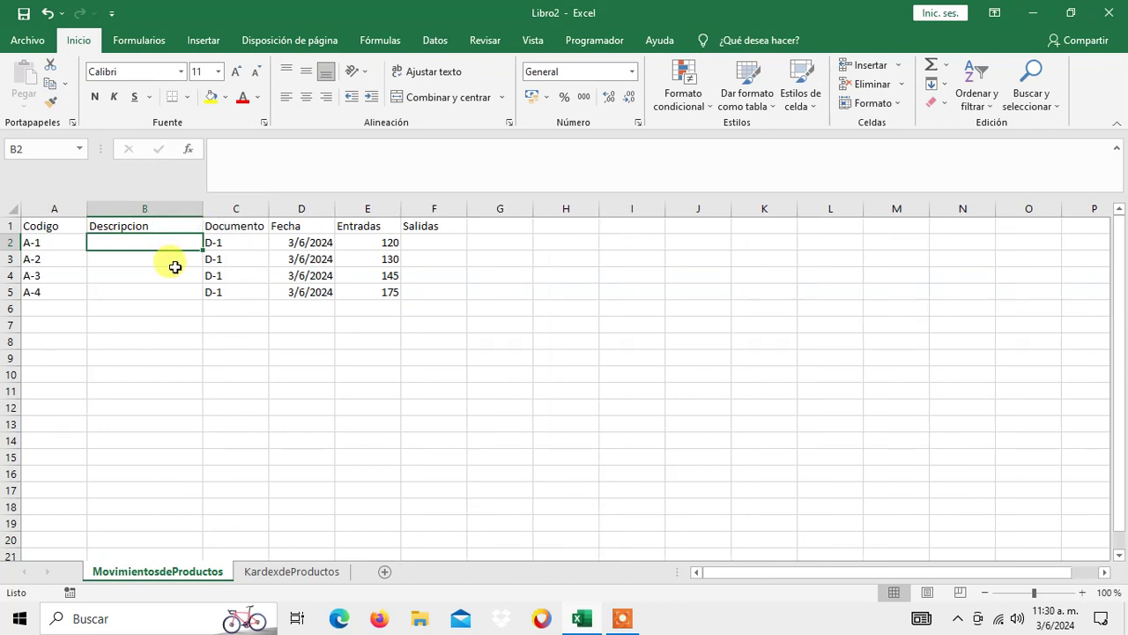
{"action": "type", "text": "="}
{"action": "key", "text": "Escape"}
{"action": "type", "text": "=busc"}
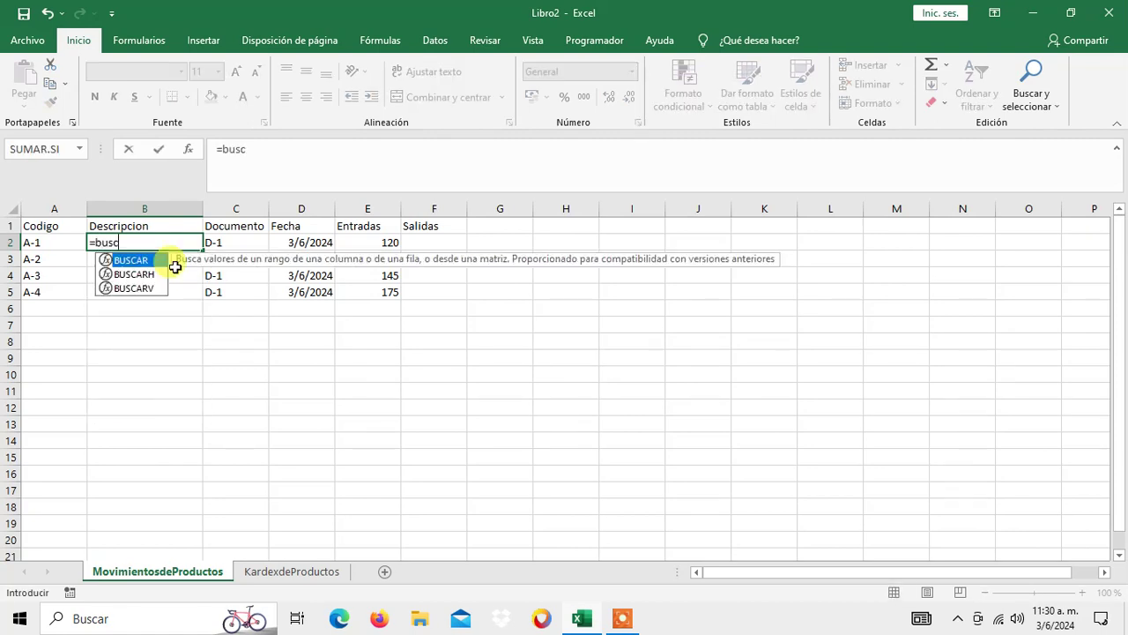
{"action": "type", "text": "arv"}
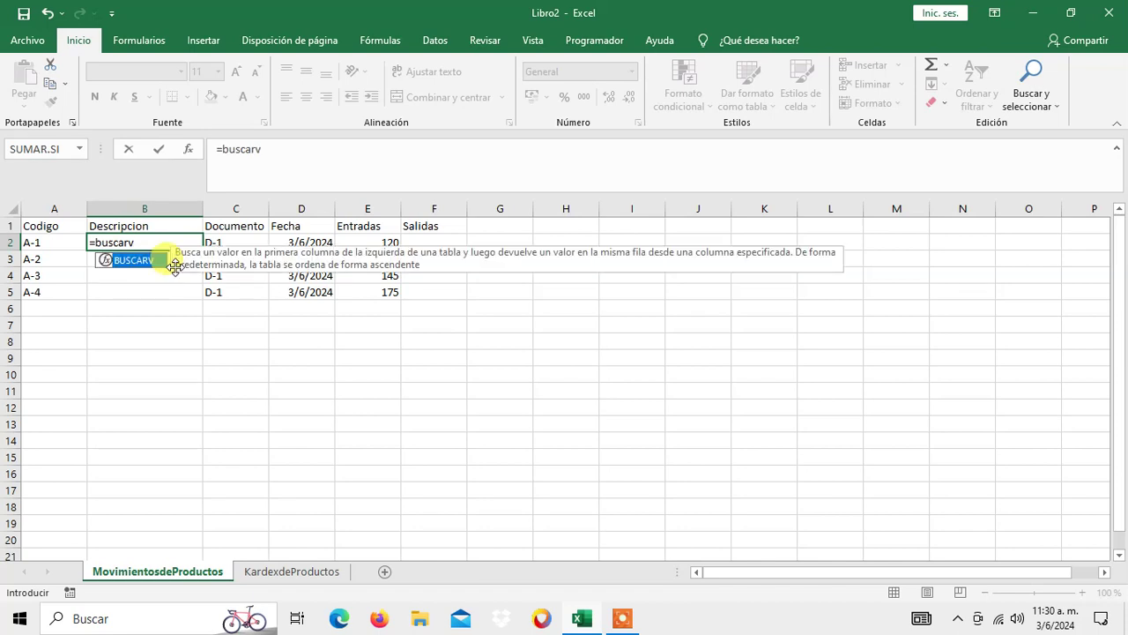
{"action": "type", "text": "("}
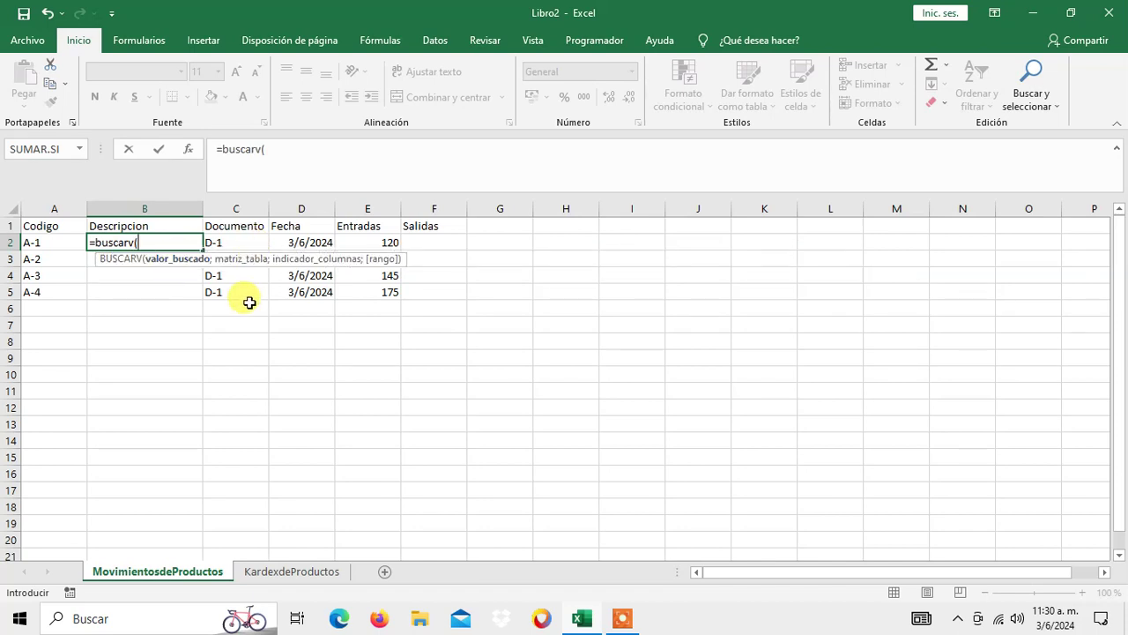
{"action": "left_click", "coordinate": [44, 244]}
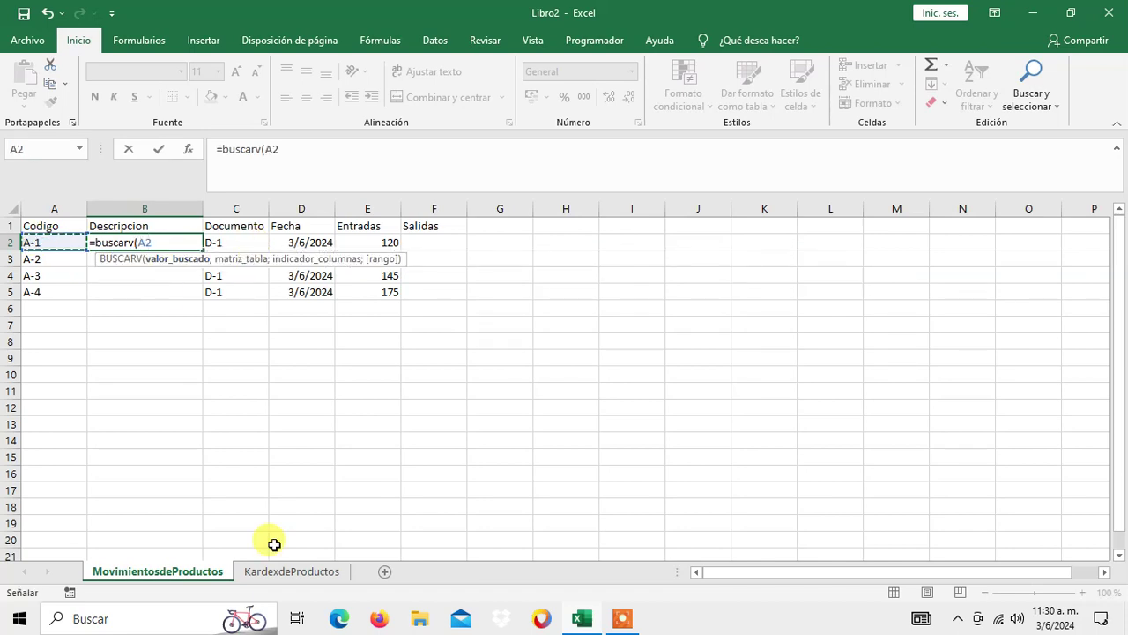
{"action": "left_click", "coordinate": [300, 573]}
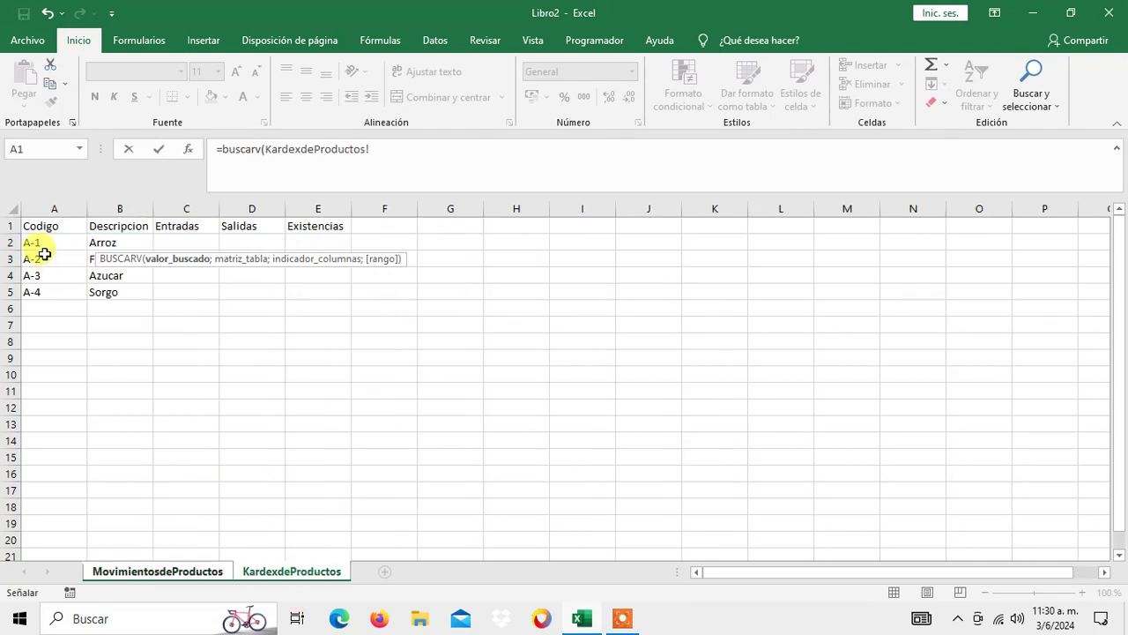
{"action": "left_click_drag", "start_coordinate": [32, 244], "coordinate": [91, 298]}
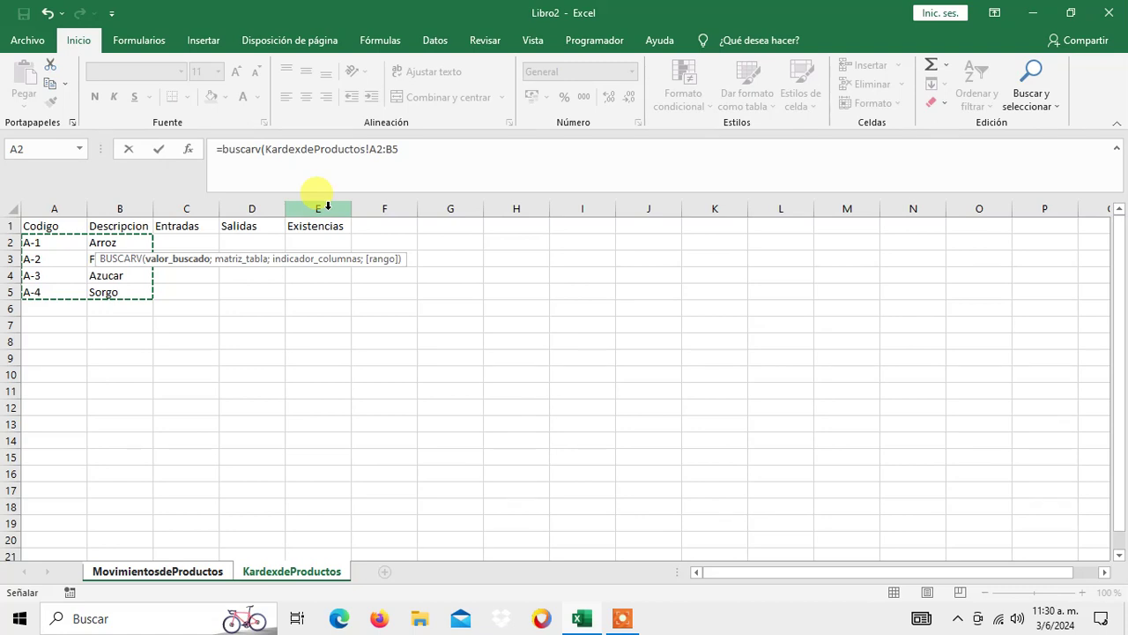
{"action": "key", "text": "F4"}
{"action": "type", "text": "$B$5;"}
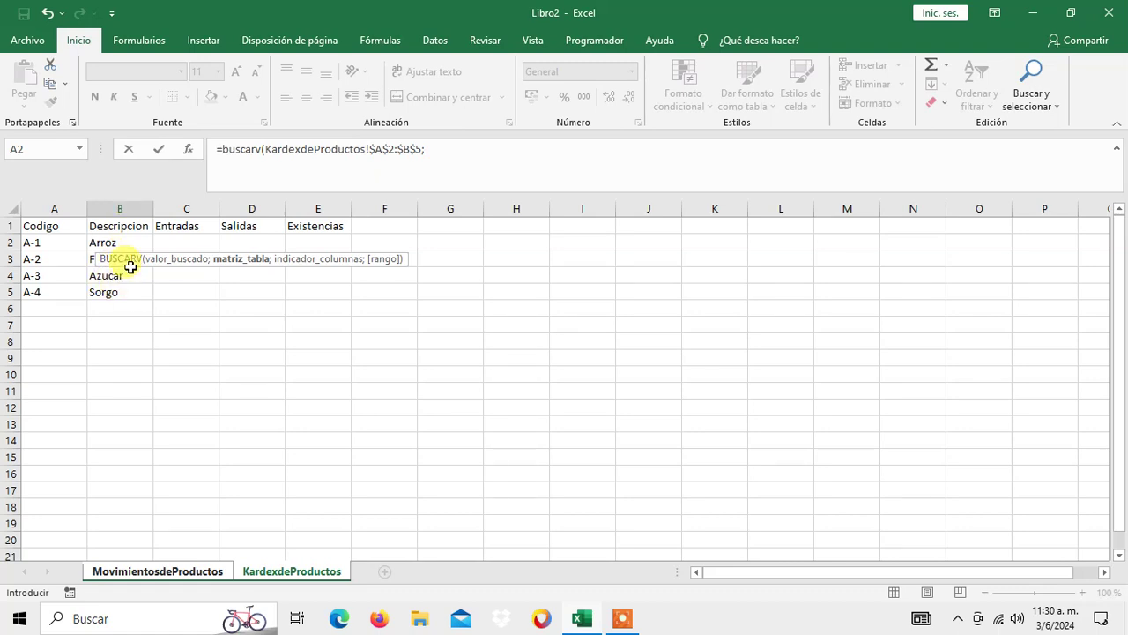
{"action": "type", "text": "2"}
{"action": "type", "text": ";"}
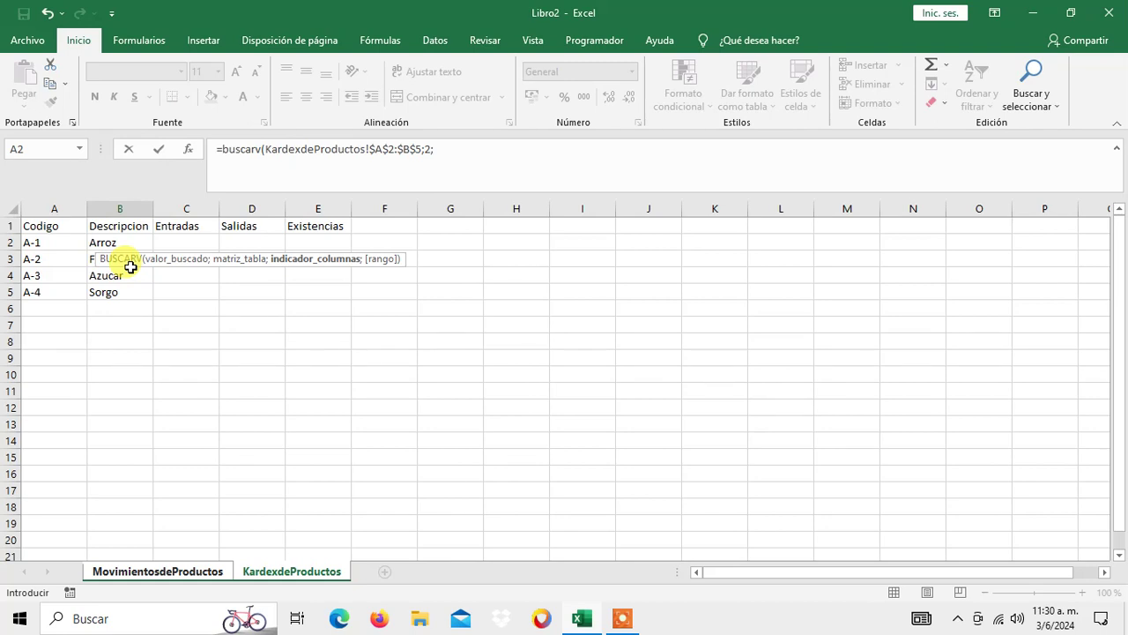
{"action": "type", "text": "f"}
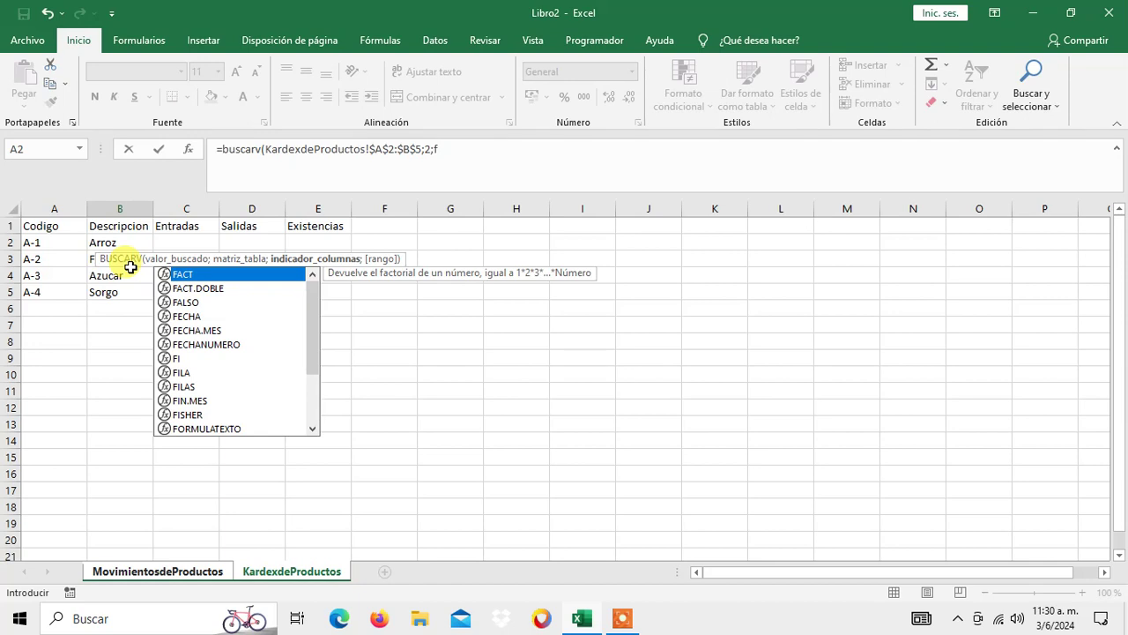
{"action": "key", "text": "Escape"}
{"action": "key", "text": "Escape"}
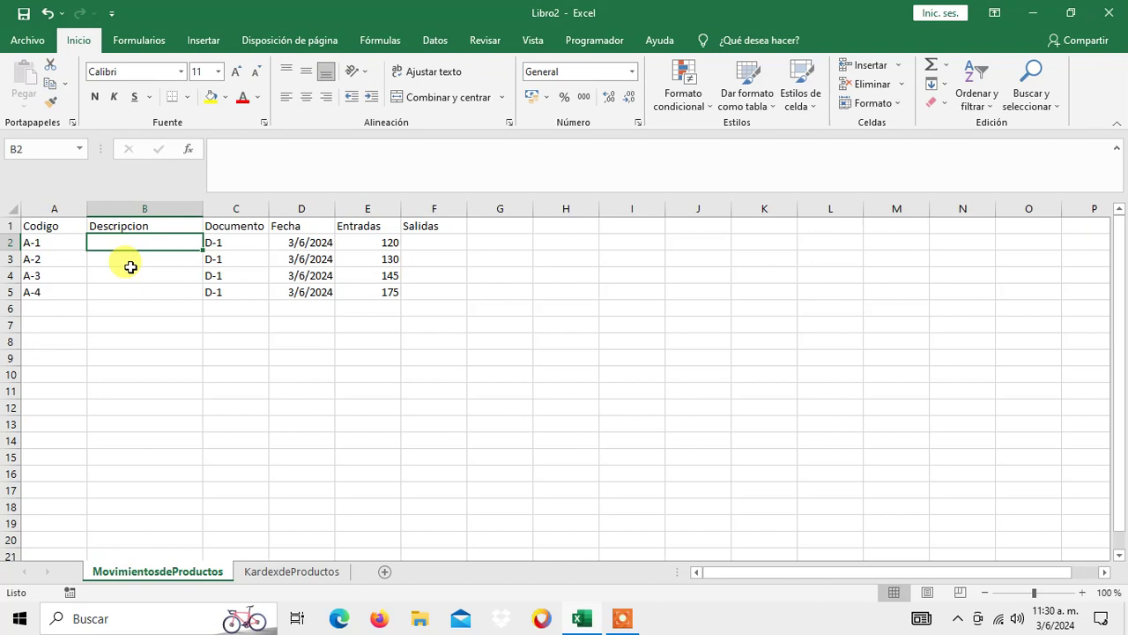
Restart =buscarv in B2 with lookup A2, range KardexdeProductos!$A$2:$B$5 and column 2
{"action": "type", "text": "=busc"}
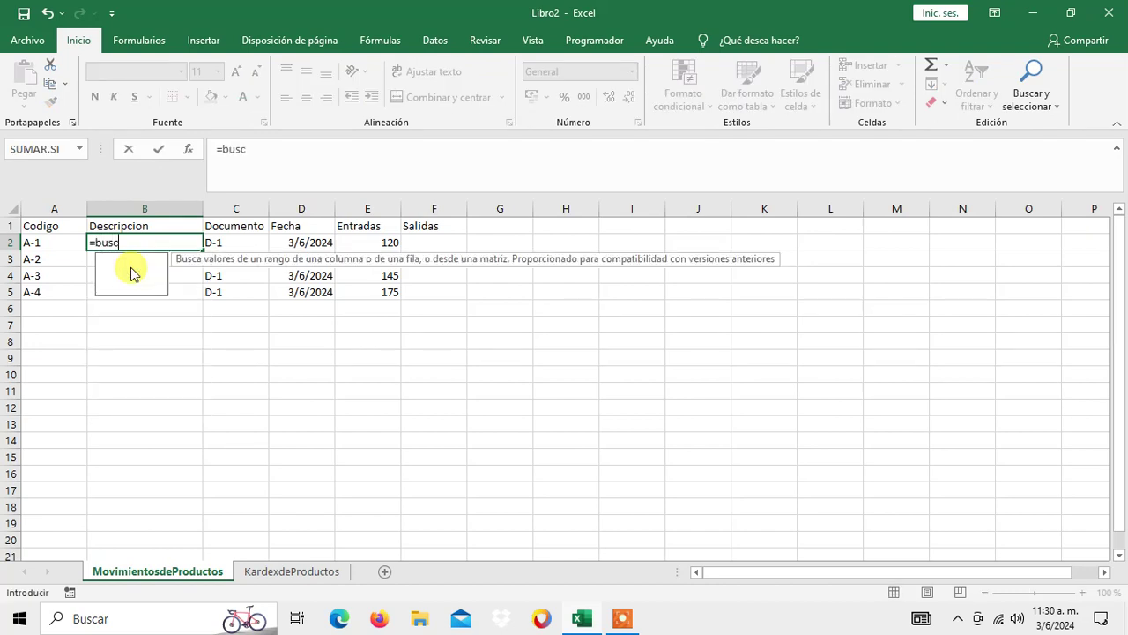
{"action": "type", "text": "arv("}
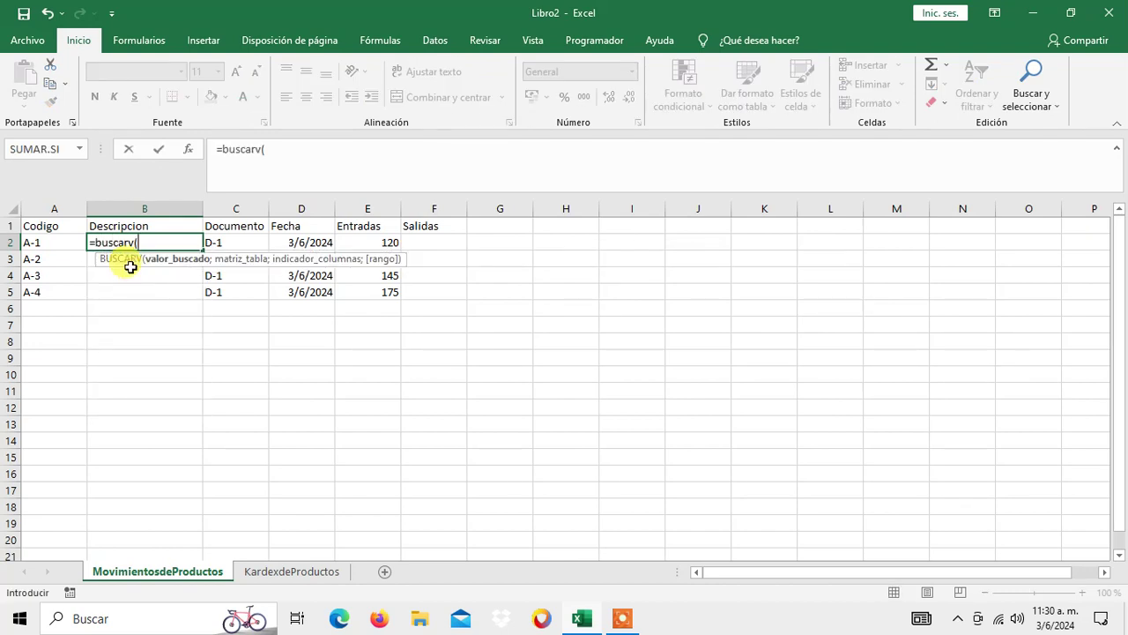
{"action": "key", "text": "Left"}
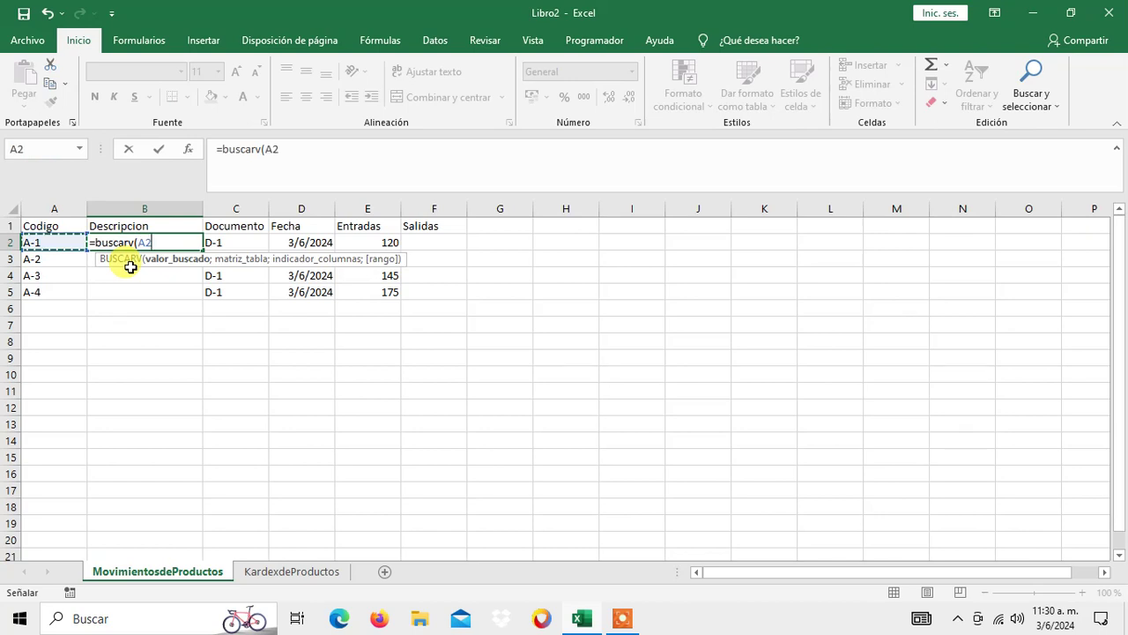
{"action": "type", "text": ";"}
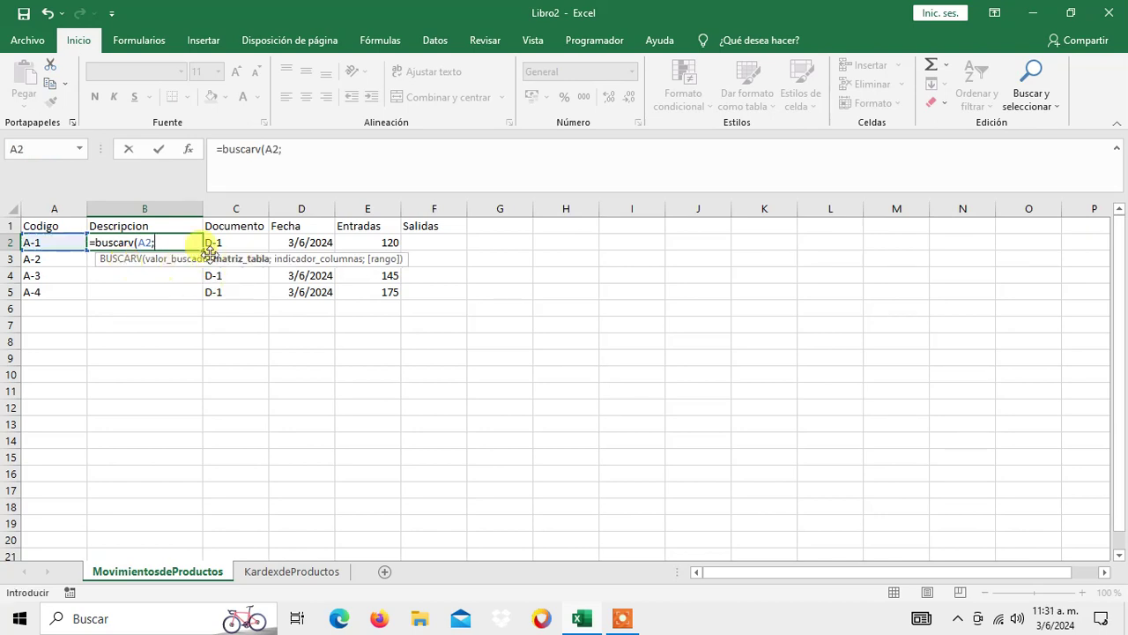
{"action": "left_click", "coordinate": [272, 574]}
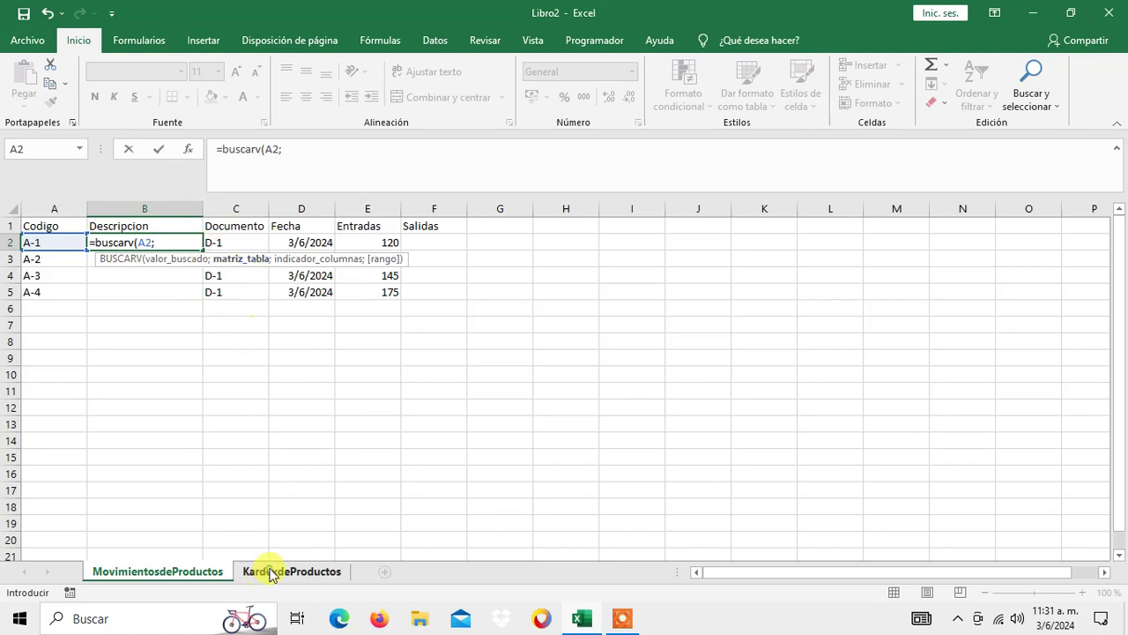
{"action": "left_click", "coordinate": [41, 243]}
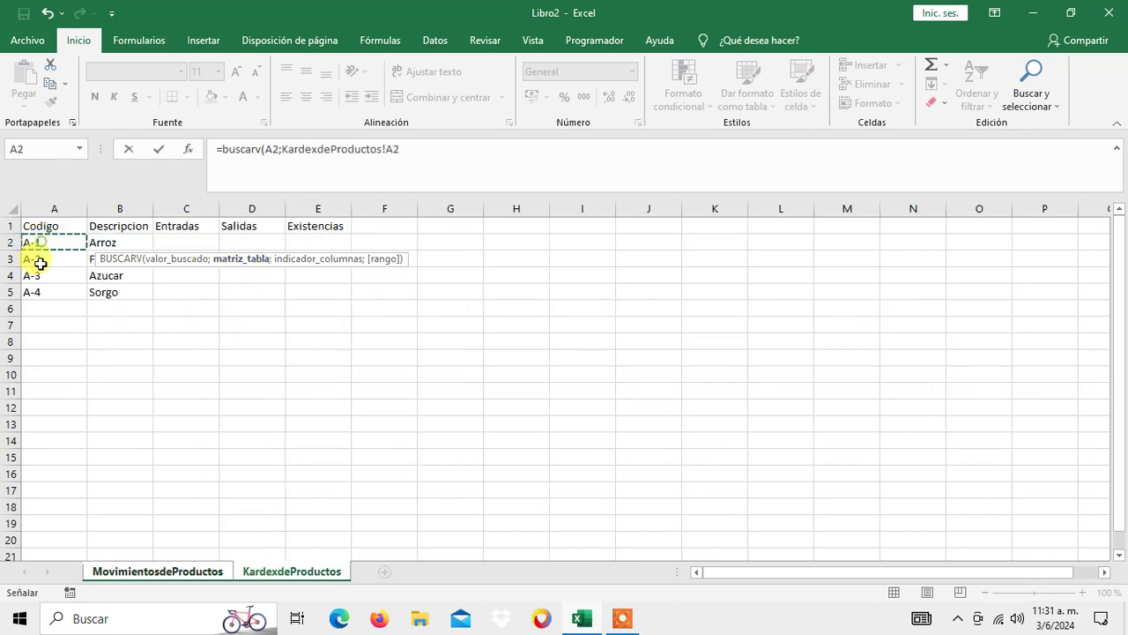
{"action": "left_click_drag", "start_coordinate": [40, 263], "coordinate": [107, 294]}
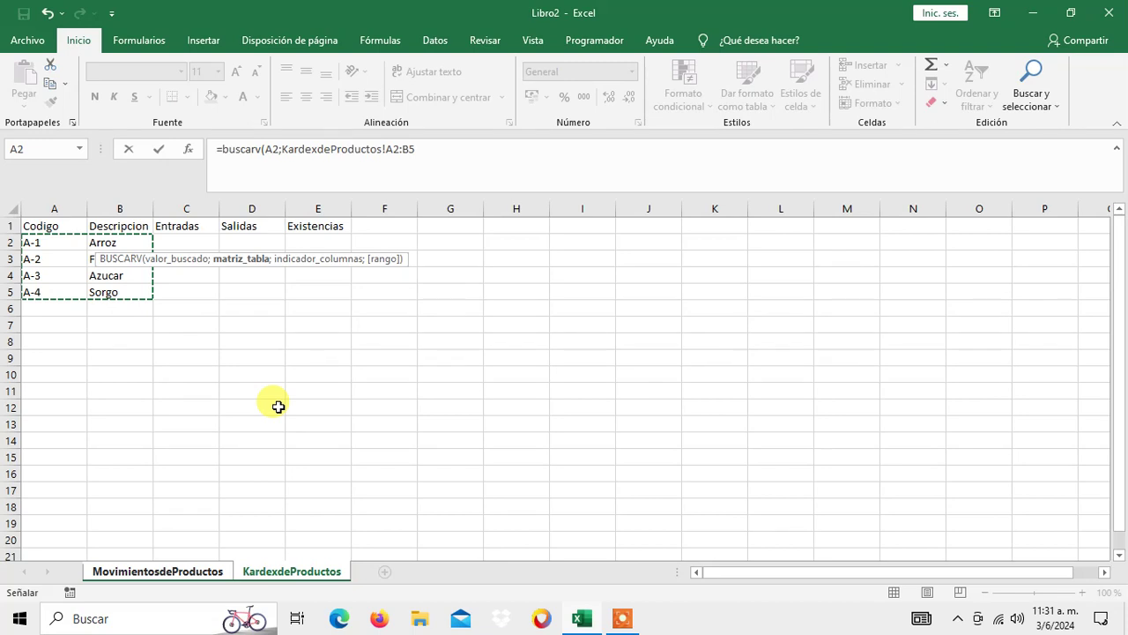
{"action": "key", "text": "F4"}
{"action": "type", "text": "$B$5;"}
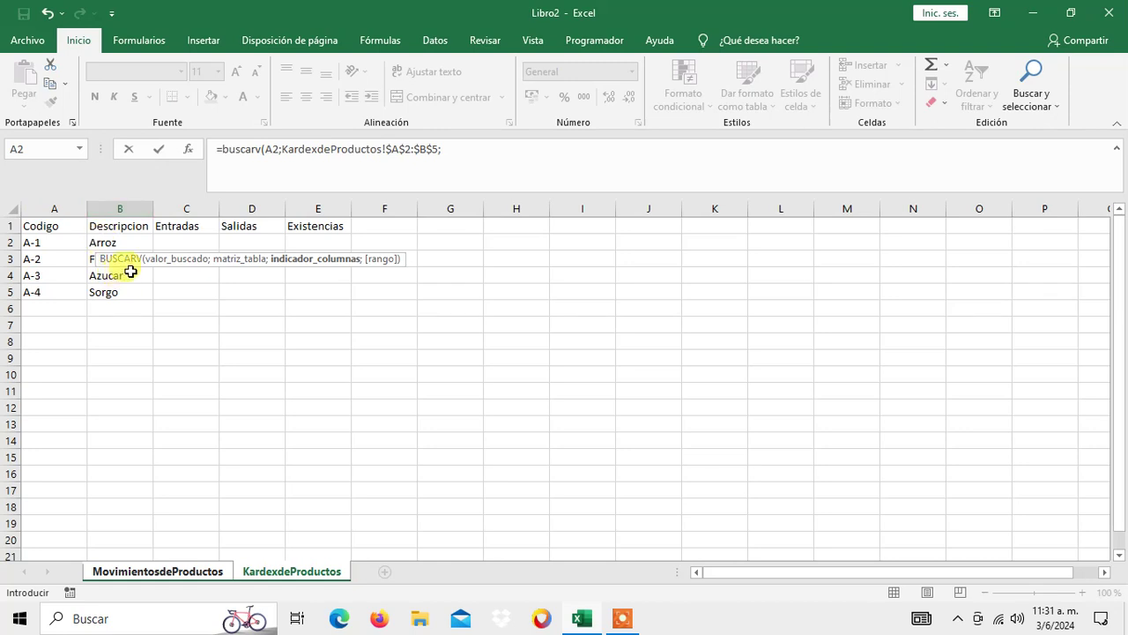
{"action": "type", "text": "2;"}
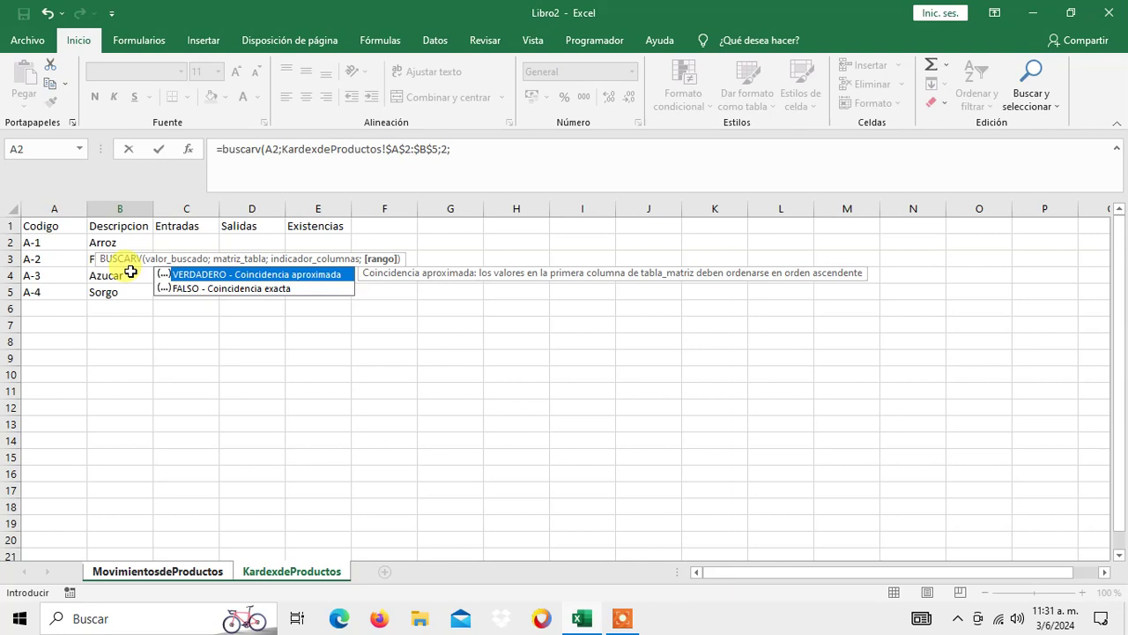
Complete the lookup with match type falso and commit it so B2 shows Arroz
{"action": "key", "text": "Down"}
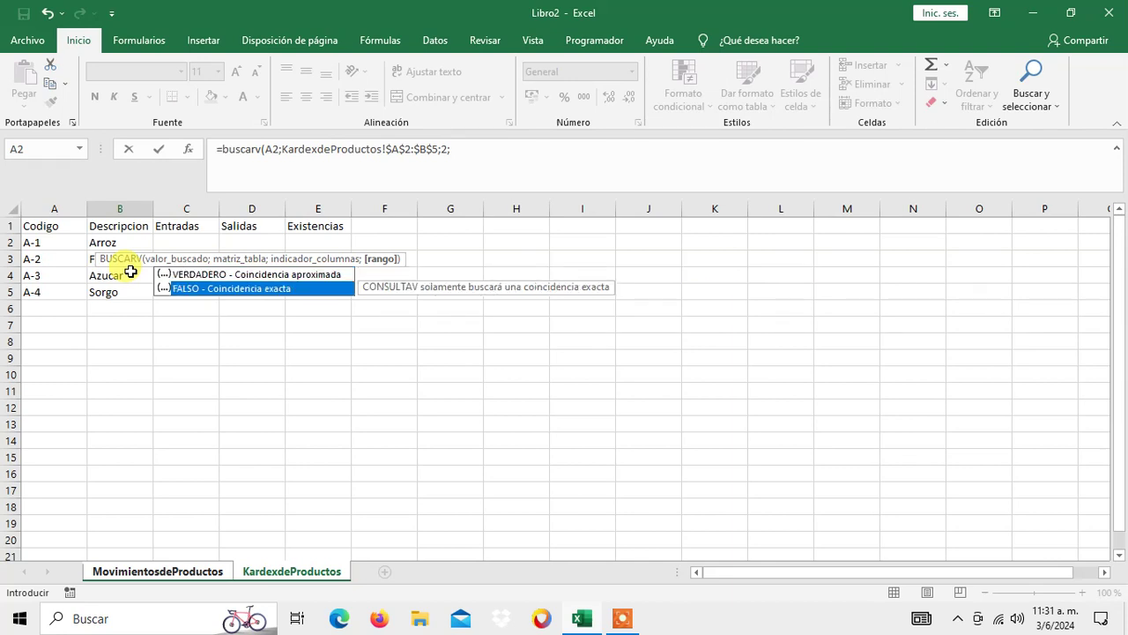
{"action": "key", "text": "Escape"}
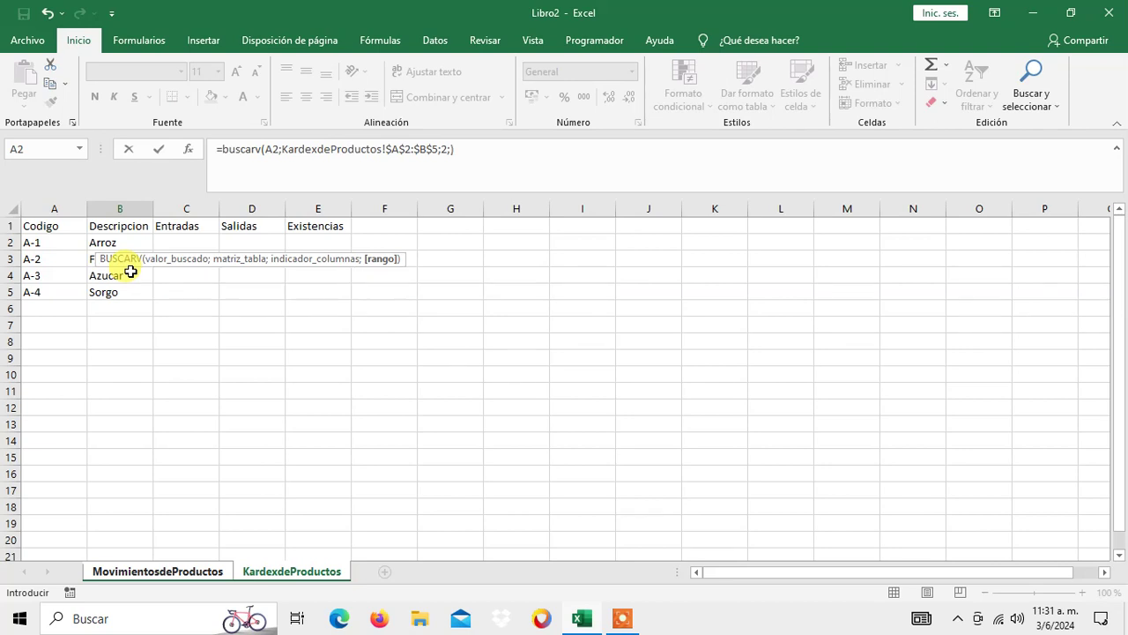
{"action": "type", "text": ")"}
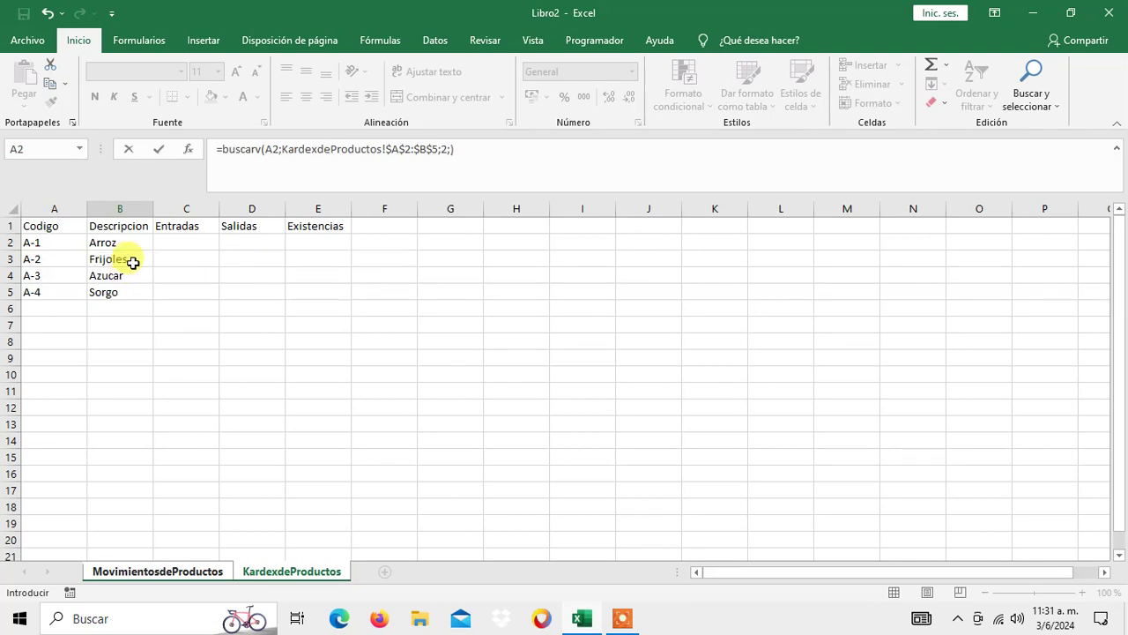
{"action": "left_click", "coordinate": [451, 146]}
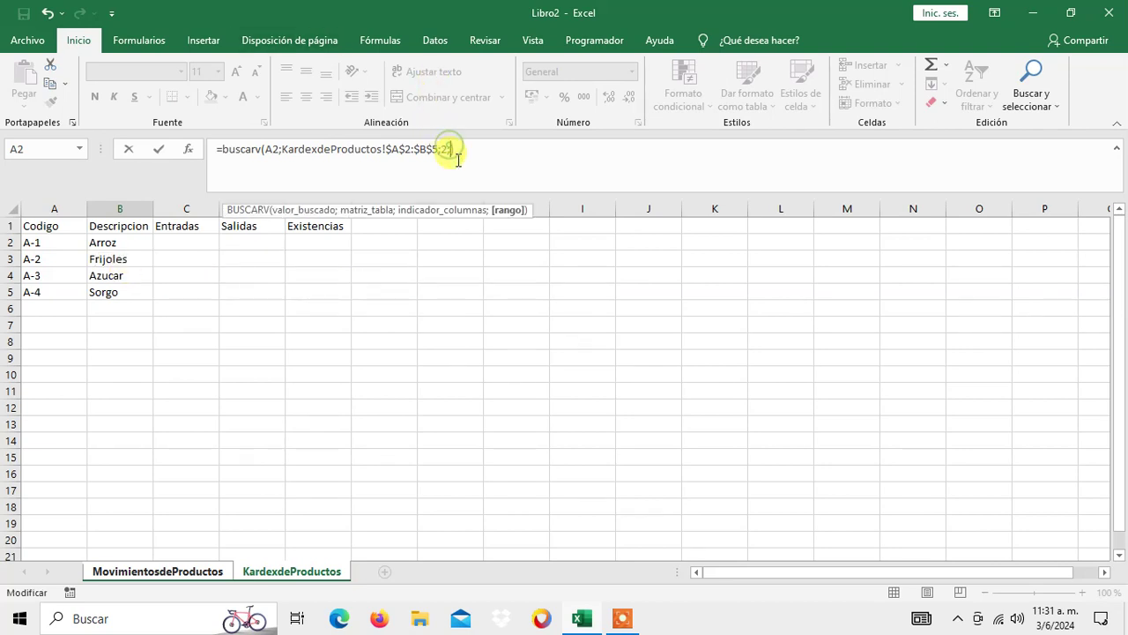
{"action": "type", "text": "fal"}
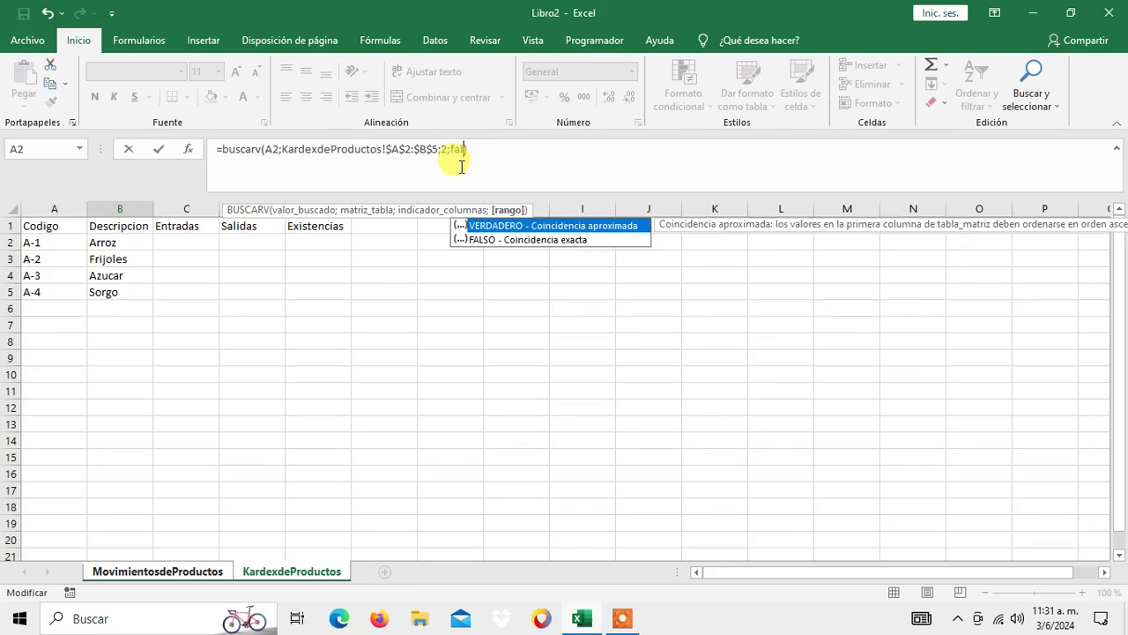
{"action": "type", "text": "s"}
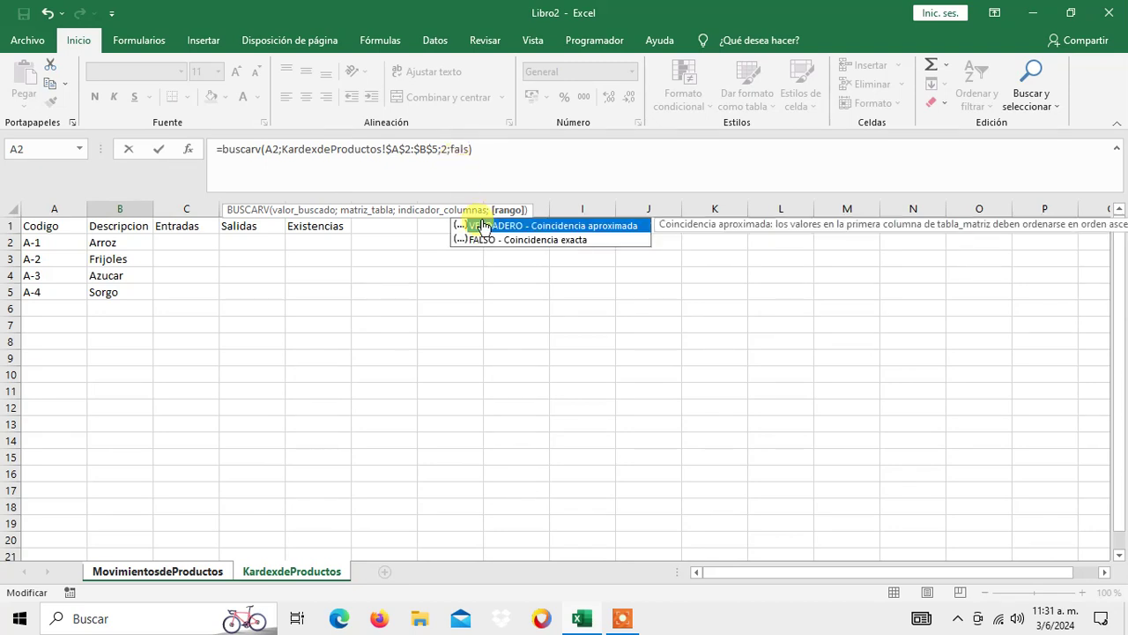
{"action": "left_click", "coordinate": [486, 241]}
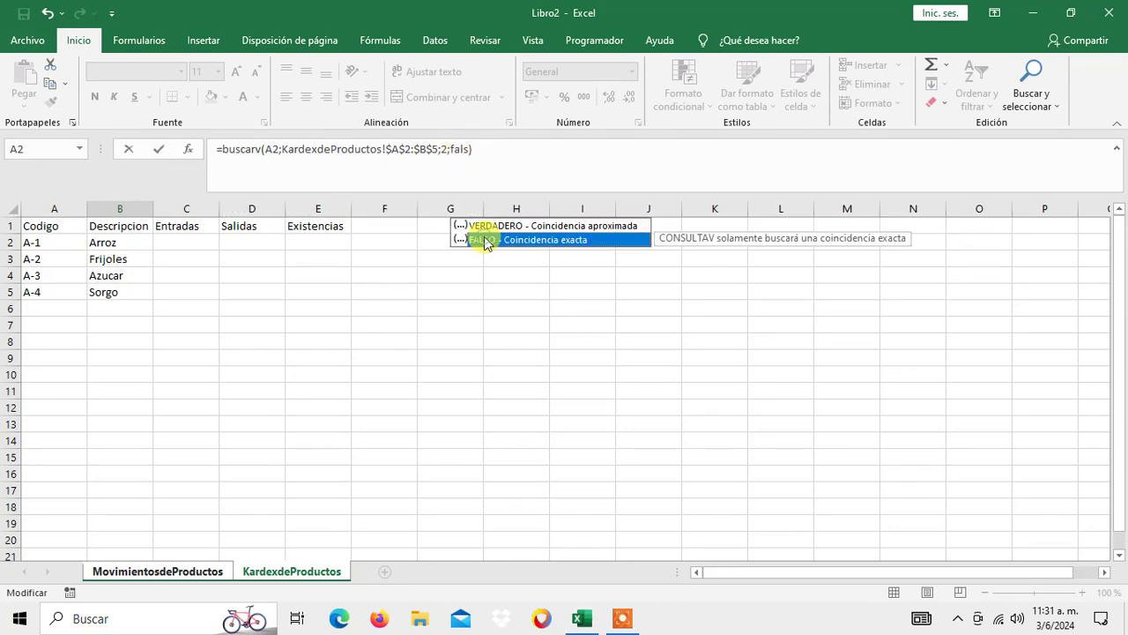
{"action": "left_click", "coordinate": [470, 151]}
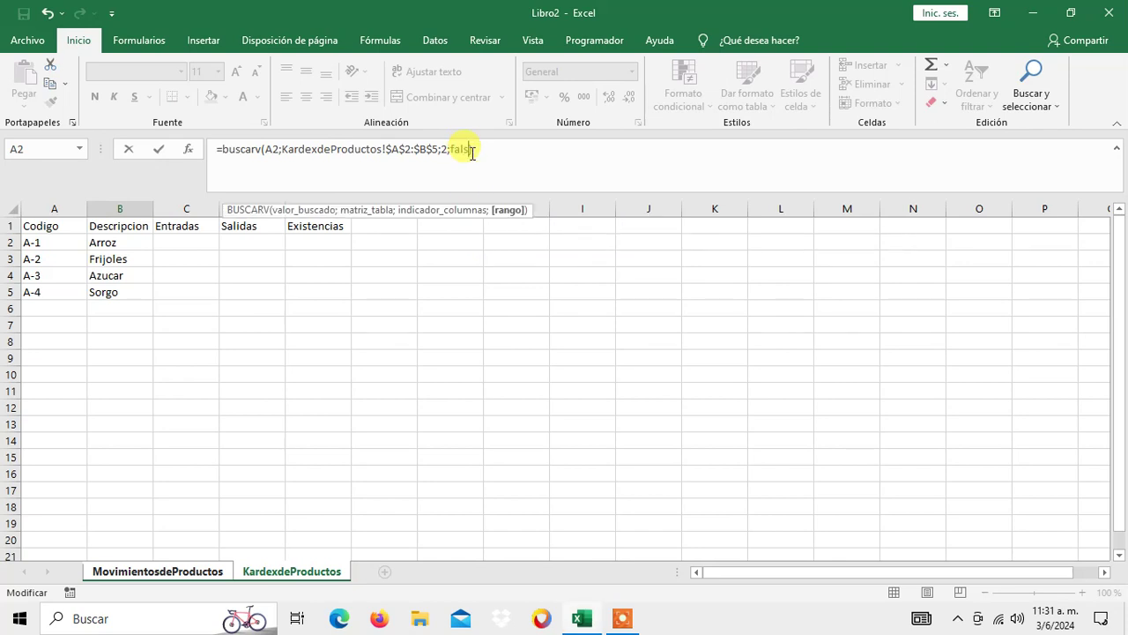
{"action": "type", "text": "o)"}
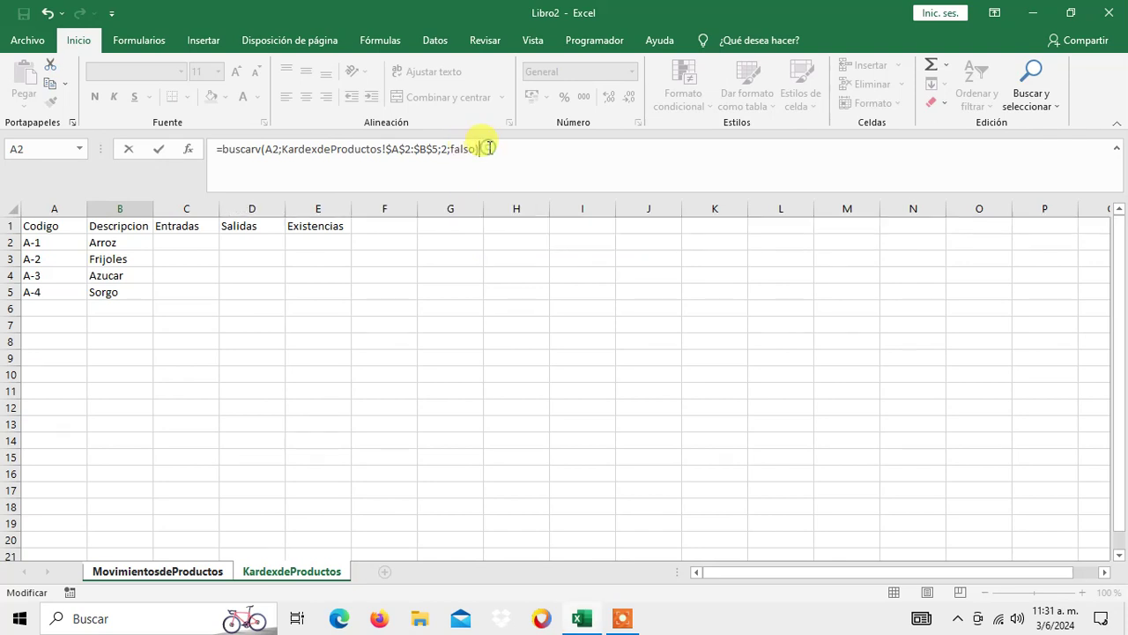
{"action": "key", "text": "Return"}
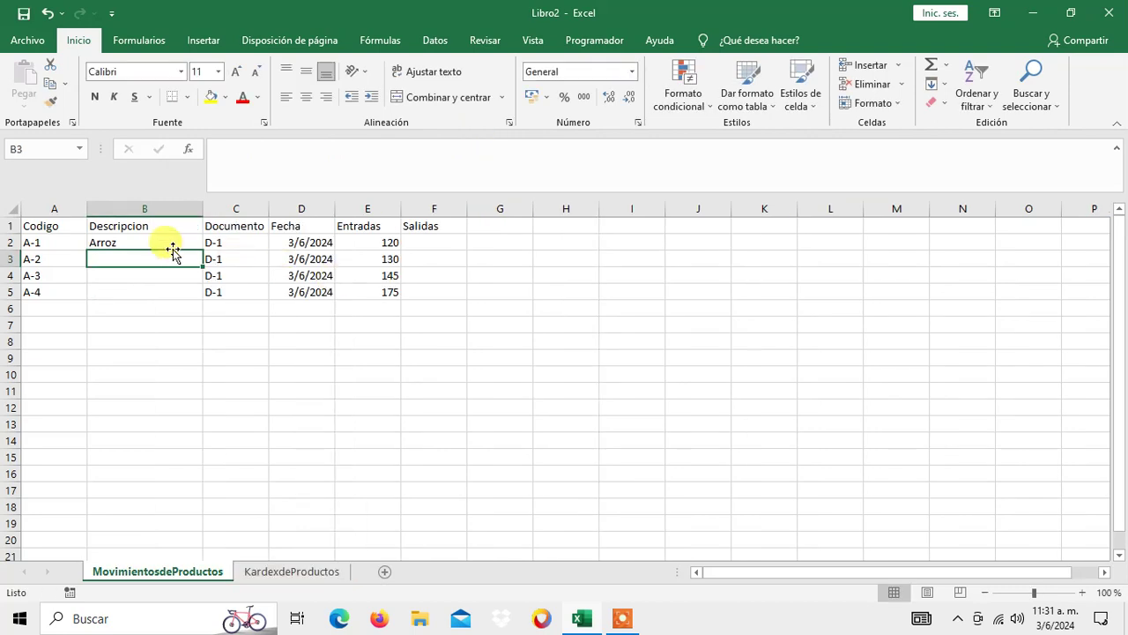
Copy the B2 lookup formula down to B5, filling in Frijoles, Azucar and Sorgo
{"action": "left_click", "coordinate": [169, 243]}
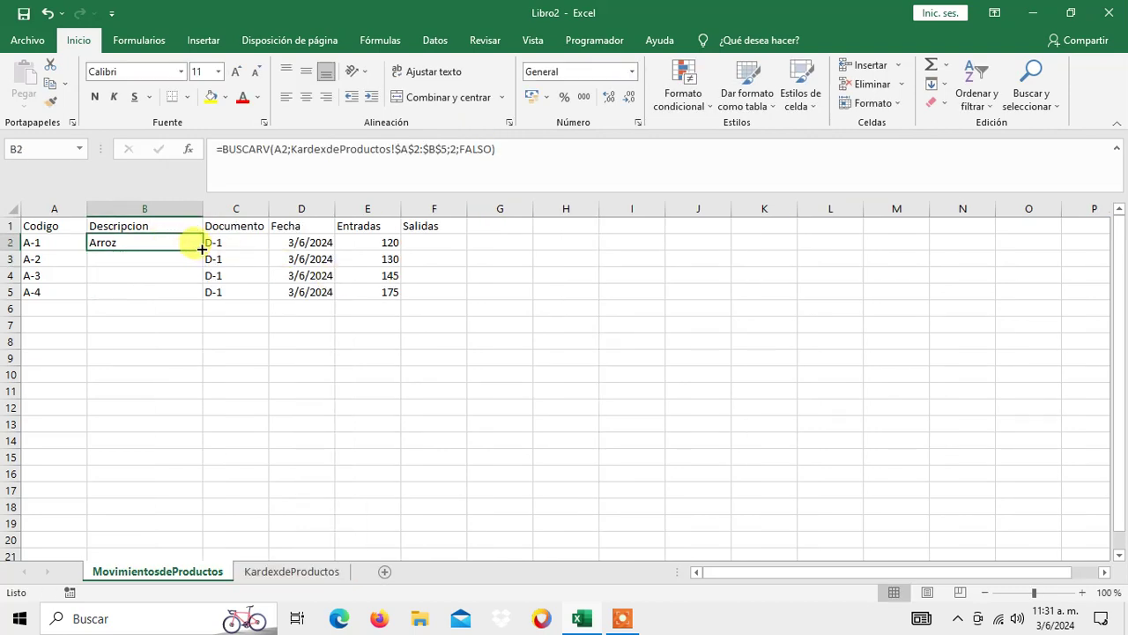
{"action": "left_click_drag", "start_coordinate": [202, 251], "coordinate": [200, 304]}
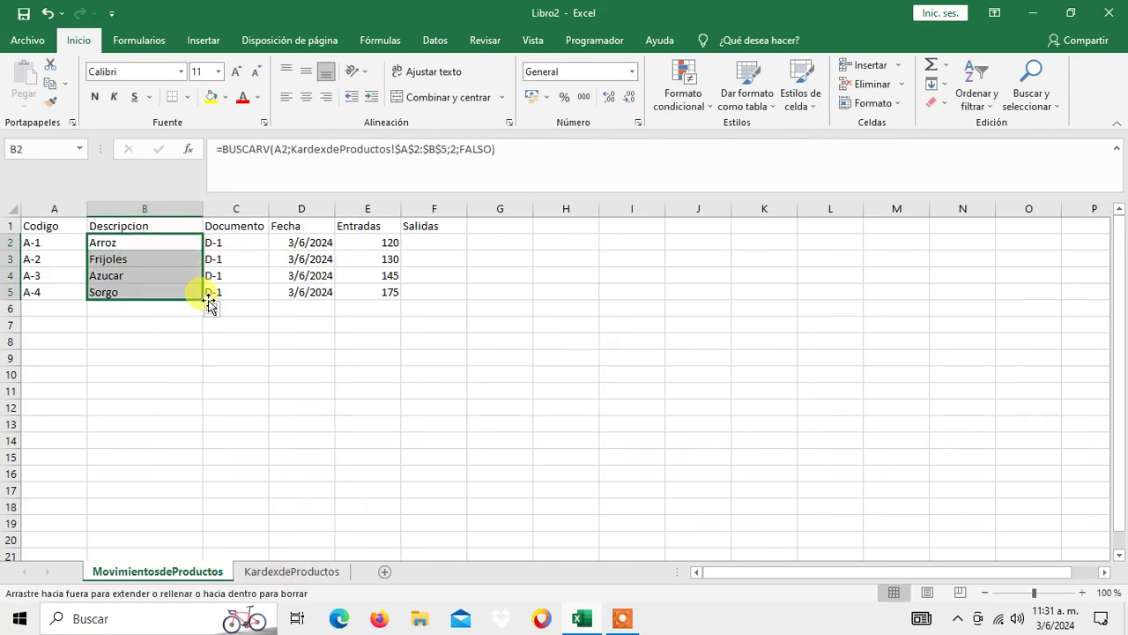
{"action": "left_click", "coordinate": [132, 247]}
{"action": "left_click", "coordinate": [128, 259]}
{"action": "left_click", "coordinate": [127, 275]}
{"action": "left_click", "coordinate": [127, 291]}
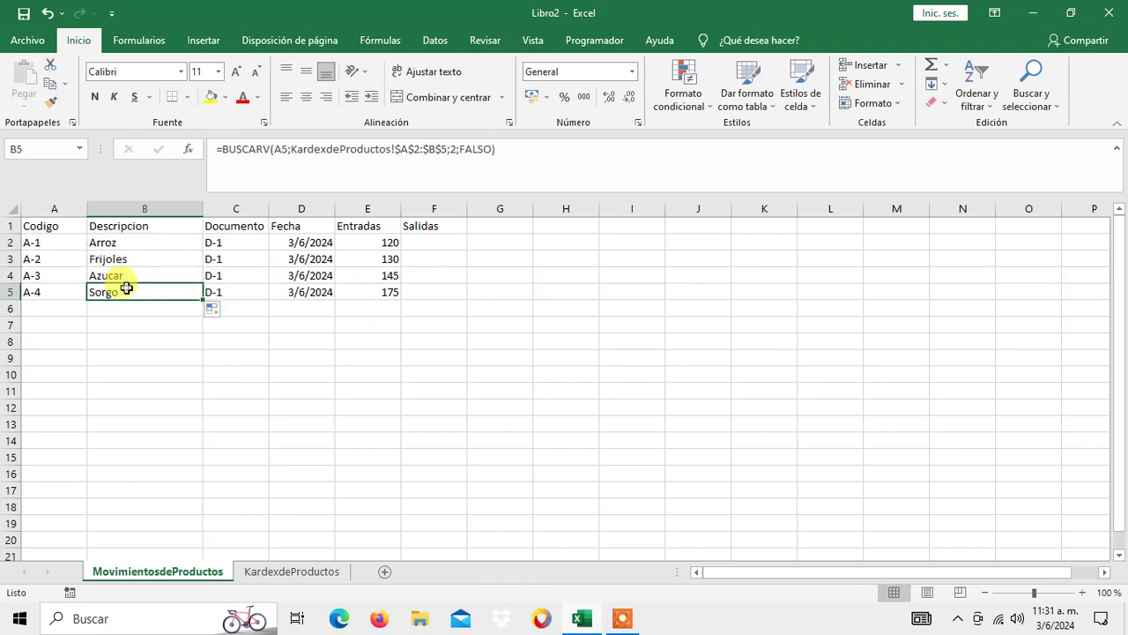
Glance at the KardexdeProductos sheet, then return and select product codes A2:A5
{"action": "left_click", "coordinate": [261, 573]}
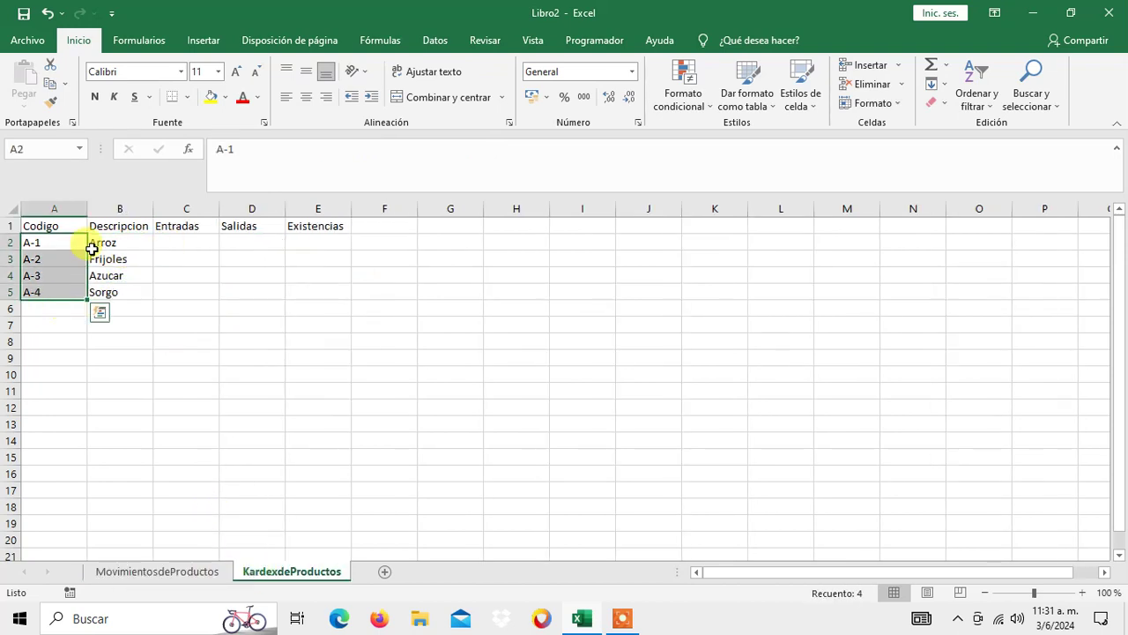
{"action": "left_click", "coordinate": [179, 393]}
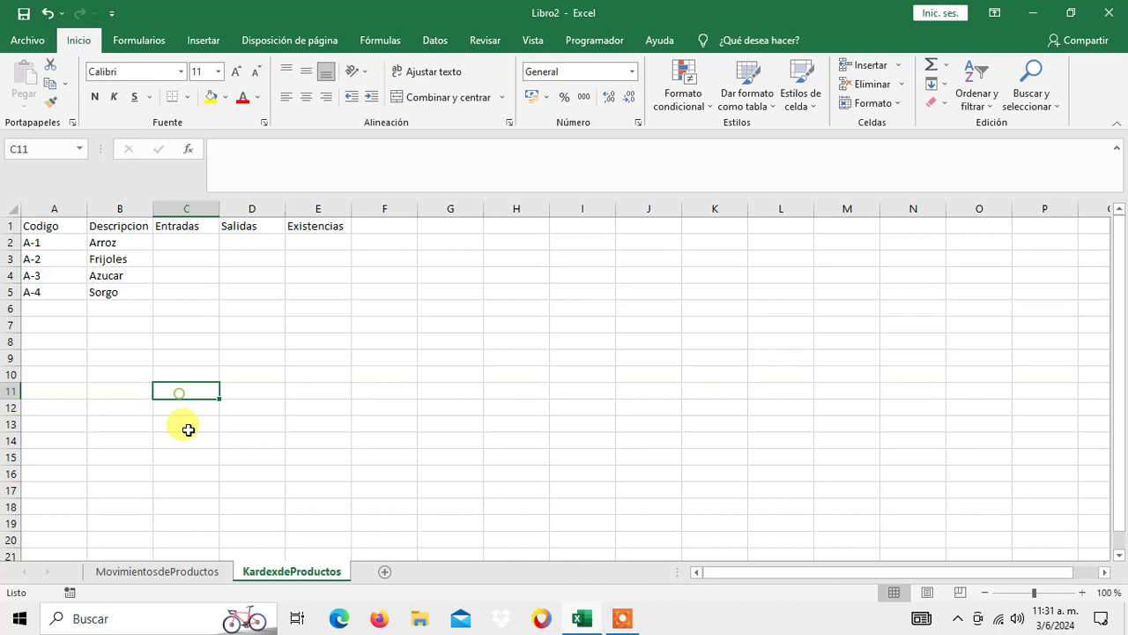
{"action": "left_click", "coordinate": [202, 571]}
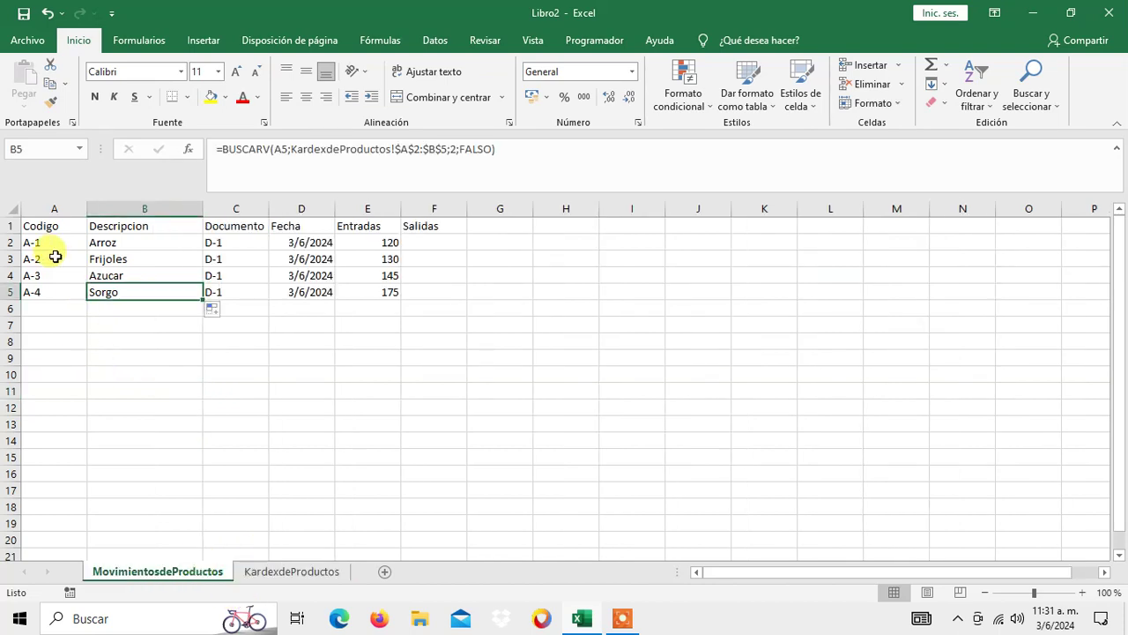
{"action": "left_click_drag", "start_coordinate": [35, 243], "coordinate": [36, 291]}
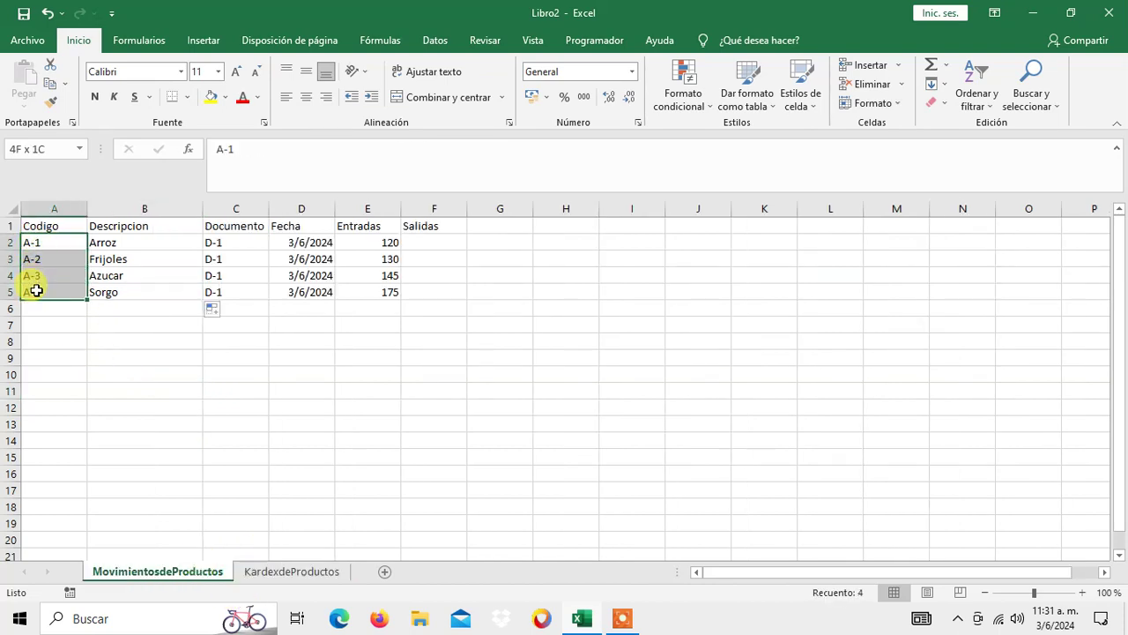
Copy product codes A-1 to A-4 into rows 6 to 9
{"action": "key", "text": "ctrl+c"}
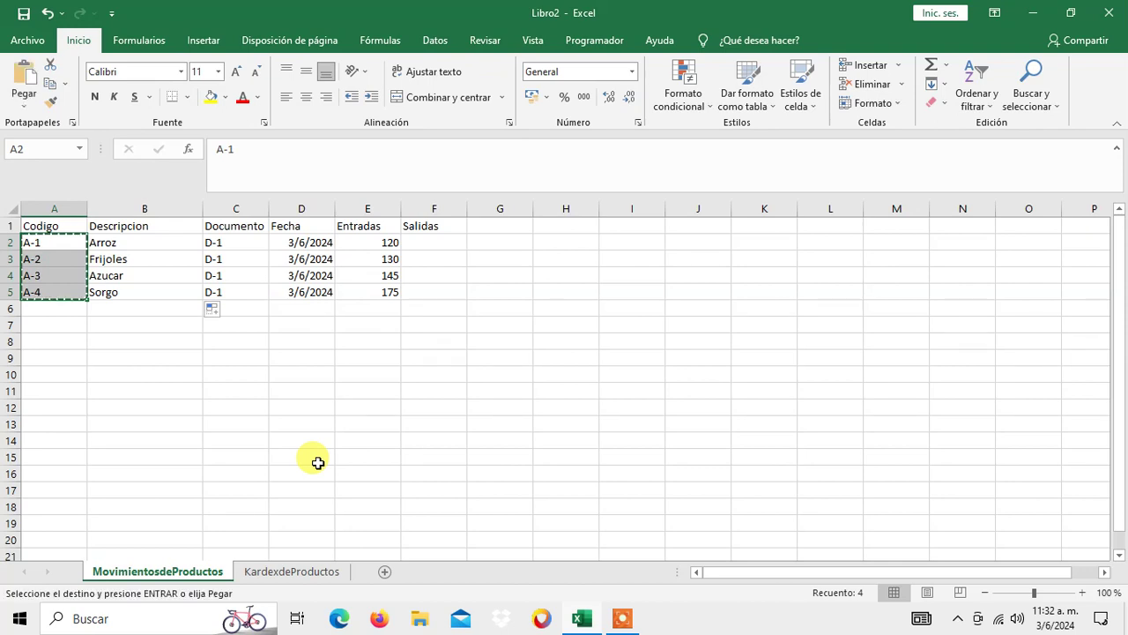
{"action": "key", "text": "Down"}
{"action": "key", "text": "Down"}
{"action": "key", "text": "Down"}
{"action": "key", "text": "Down"}
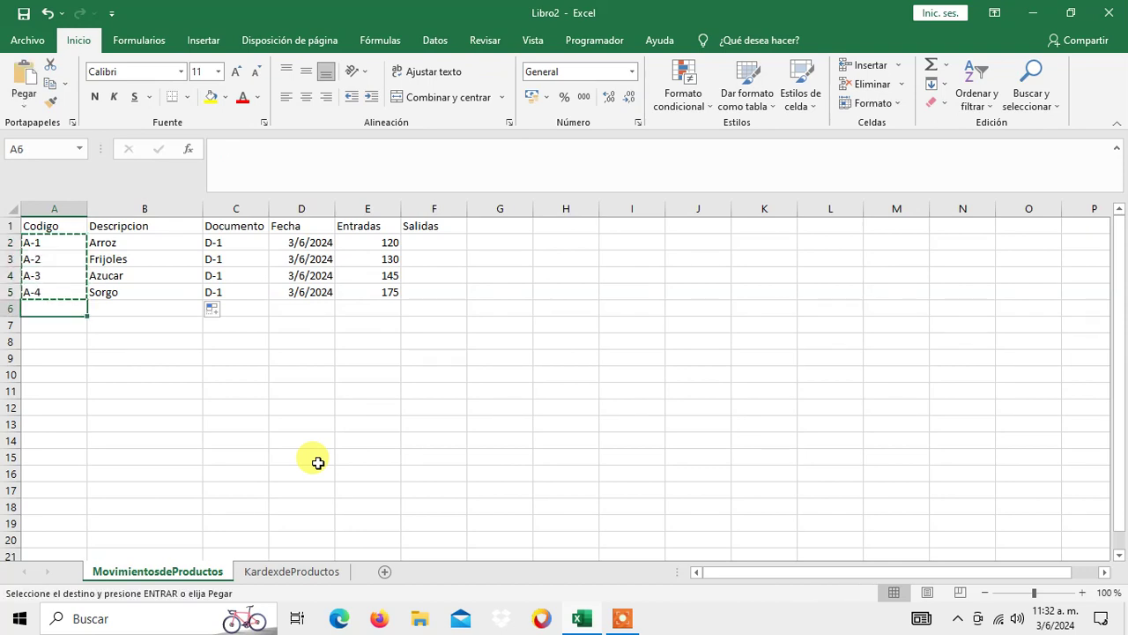
{"action": "key", "text": "Return"}
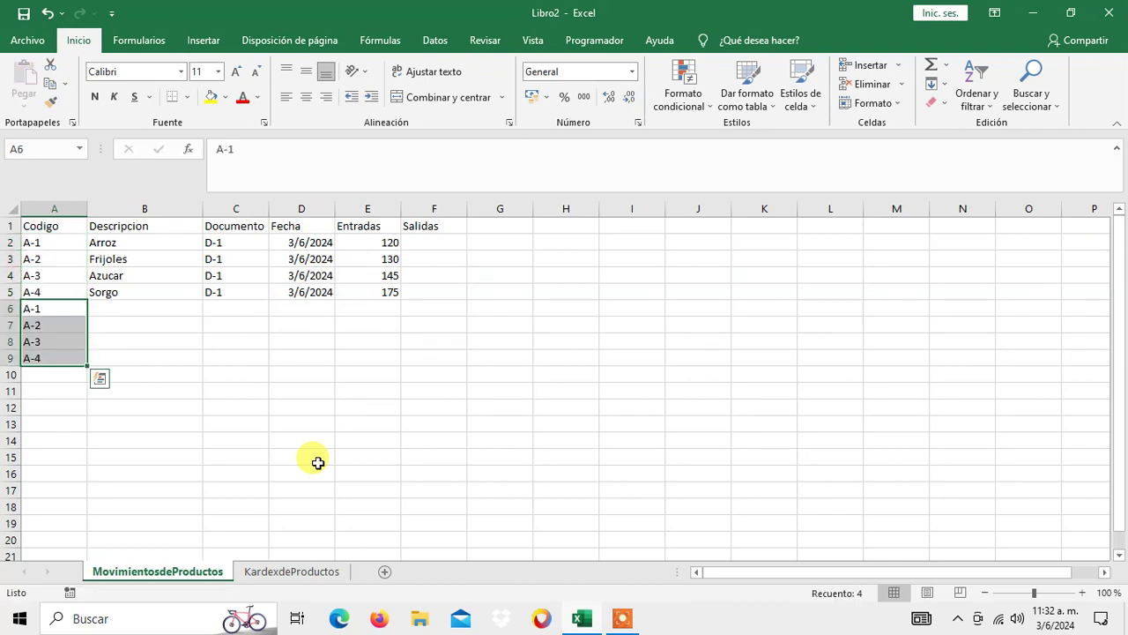
Enter the date 4/6/2024 in D6 and copy it down to D9
{"action": "key", "text": "Right"}
{"action": "key", "text": "Right"}
{"action": "key", "text": "Right"}
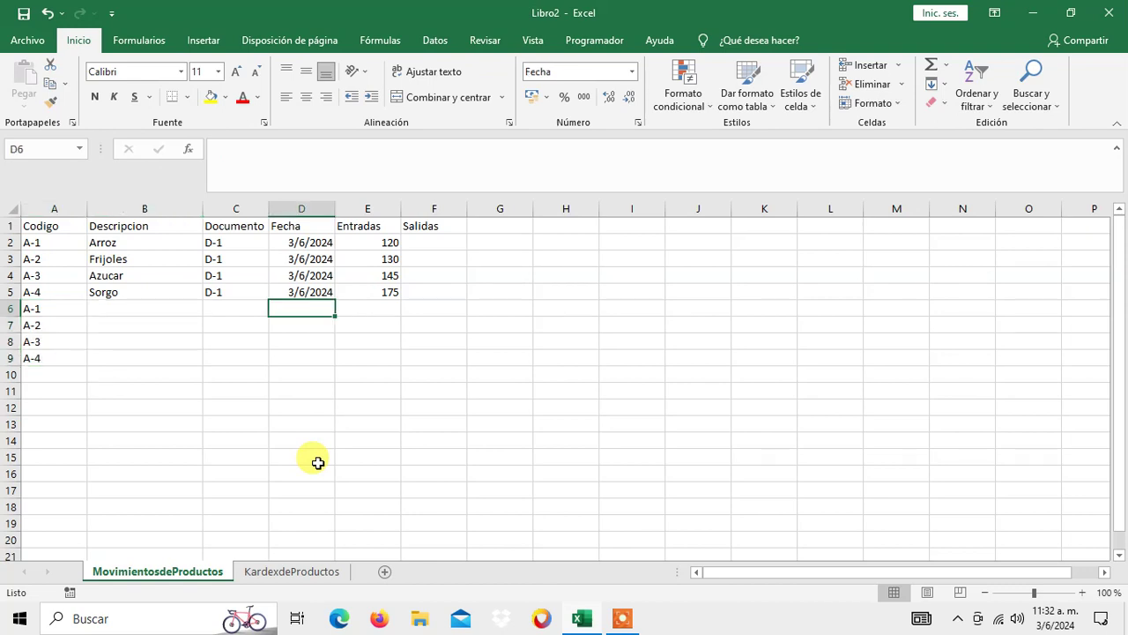
{"action": "type", "text": "4/6/2"}
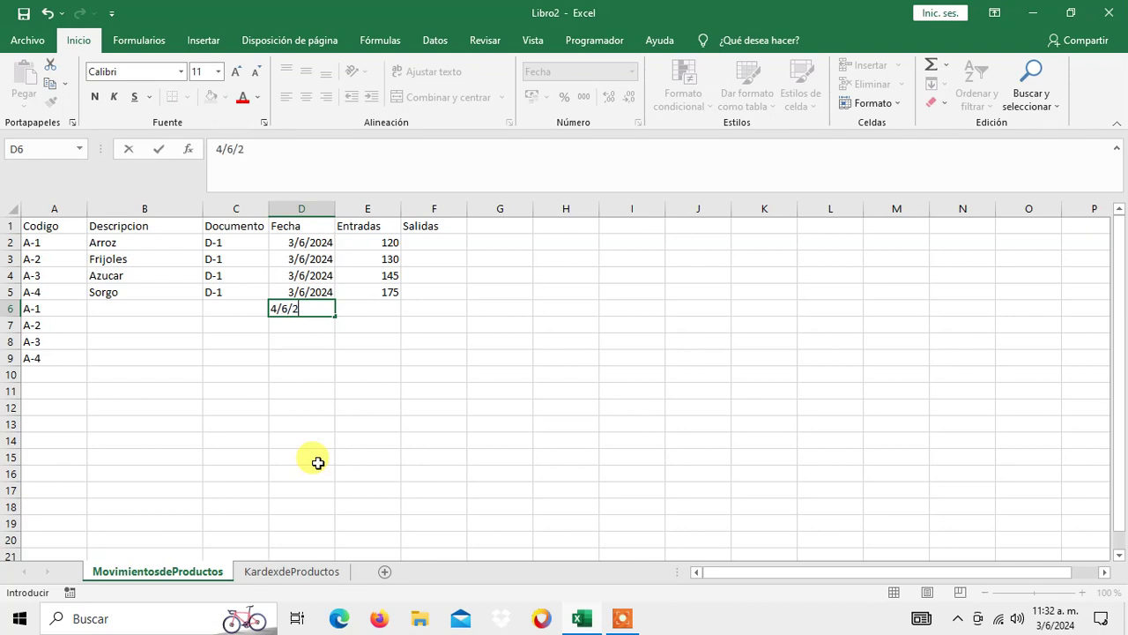
{"action": "type", "text": "024"}
{"action": "key", "text": "Return"}
{"action": "key", "text": "Up"}
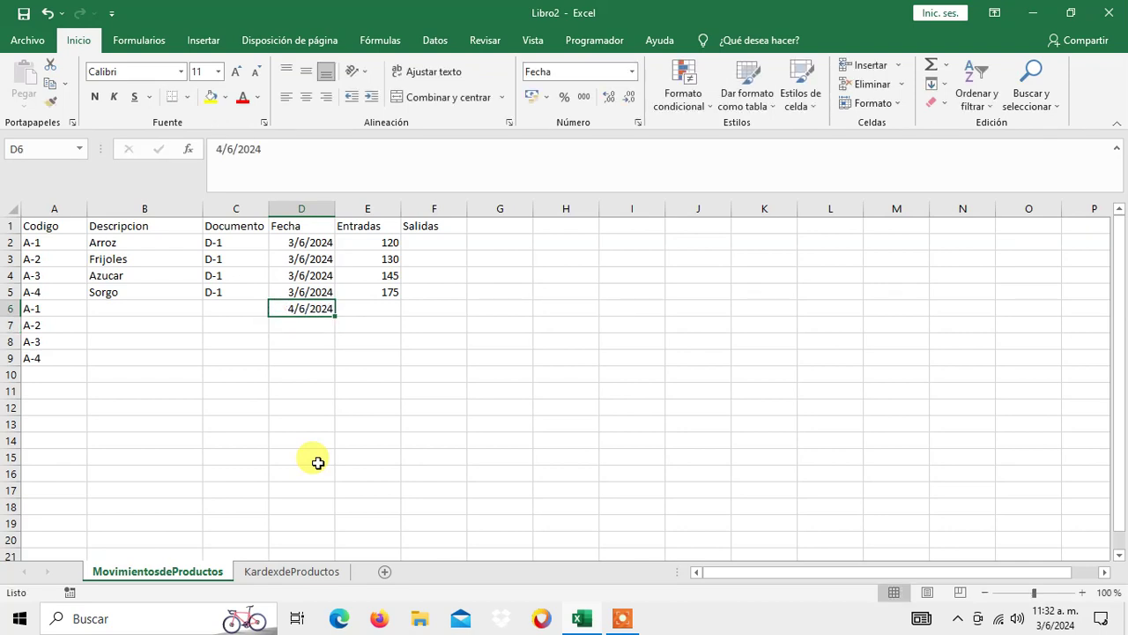
{"action": "key", "text": "ctrl+c"}
{"action": "key", "text": "Down"}
{"action": "key", "text": "shift+Down"}
{"action": "key", "text": "shift+Down"}
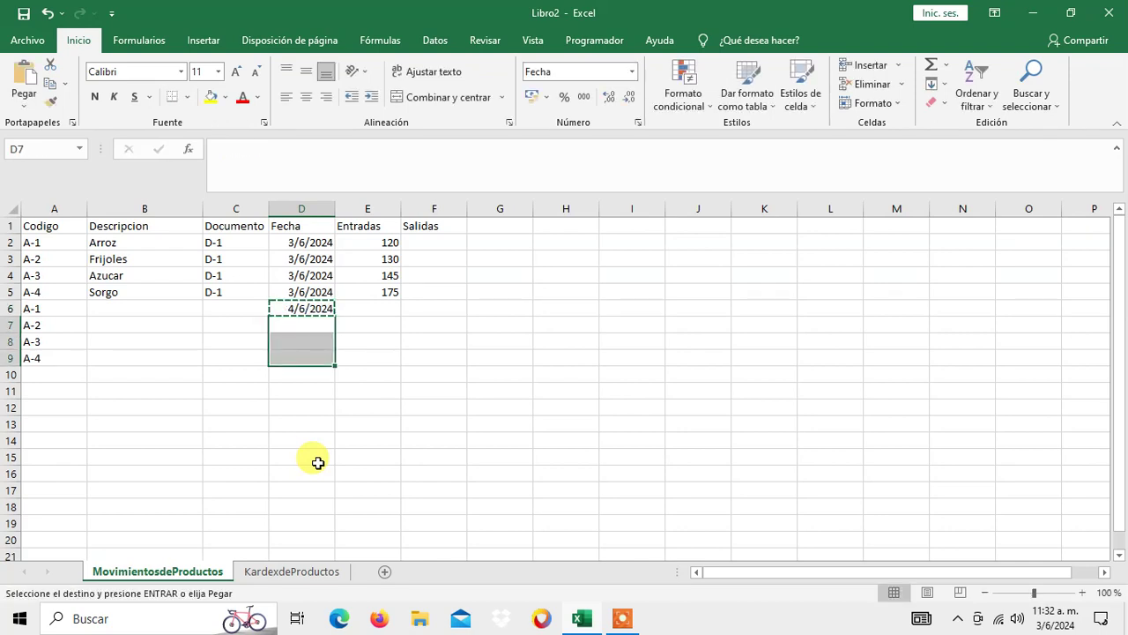
{"action": "key", "text": "ctrl+v"}
{"action": "key", "text": "Escape"}
Enter document number S-1 in C6 and copy it down through row 9
{"action": "key", "text": "Up"}
{"action": "key", "text": "Up"}
{"action": "key", "text": "Left"}
{"action": "key", "text": "Down"}
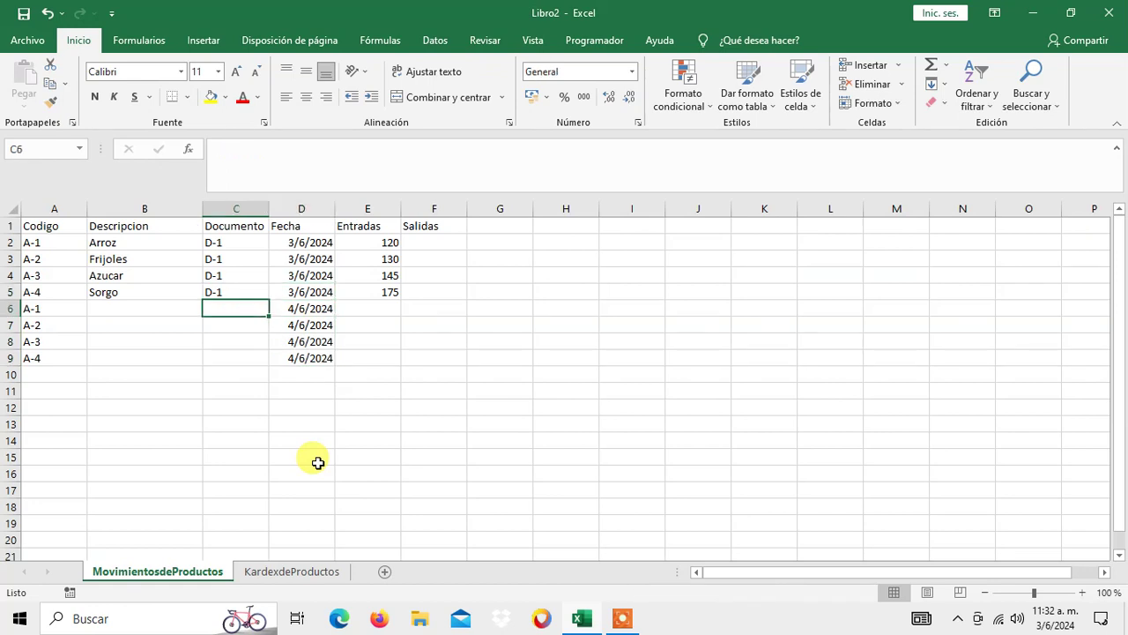
{"action": "type", "text": "S-"}
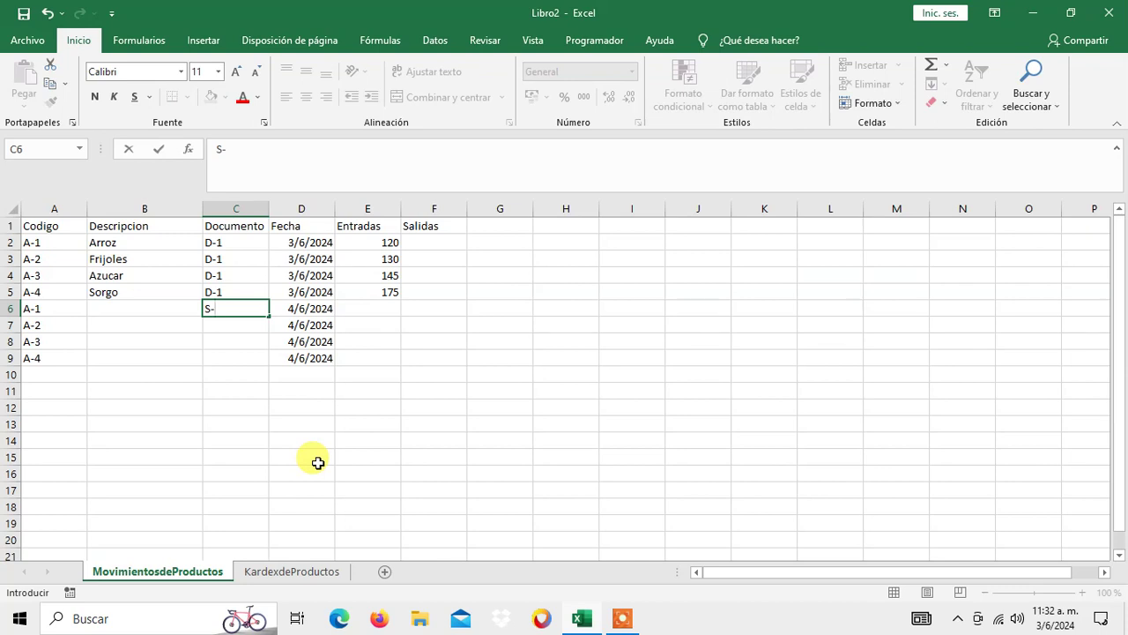
{"action": "type", "text": "1"}
{"action": "key", "text": "ctrl+Return"}
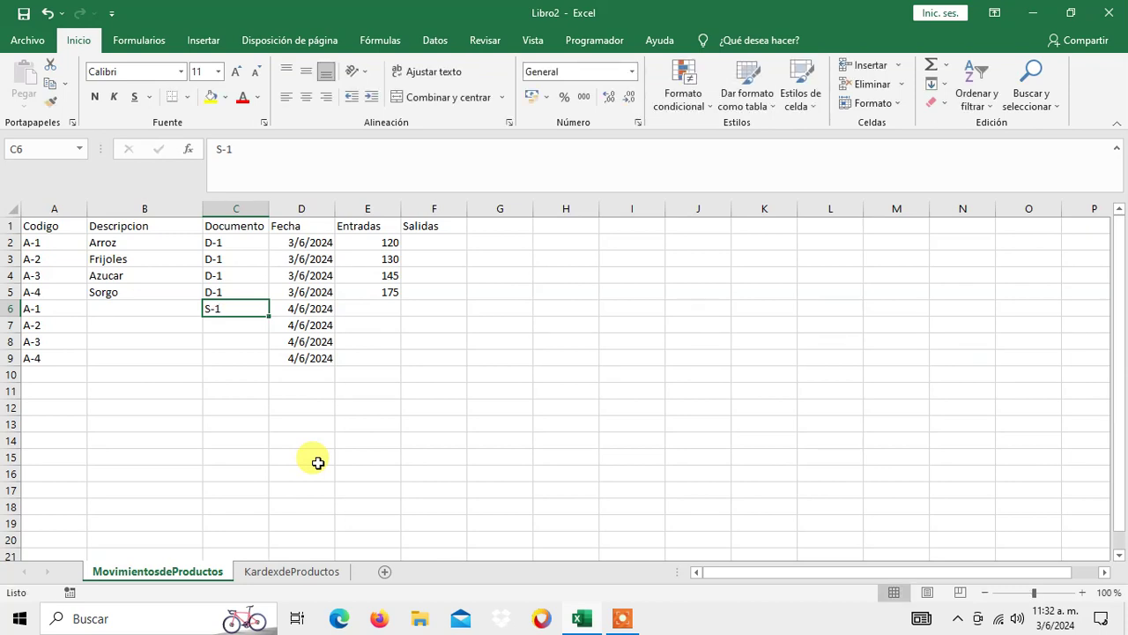
{"action": "key", "text": "ctrl+c"}
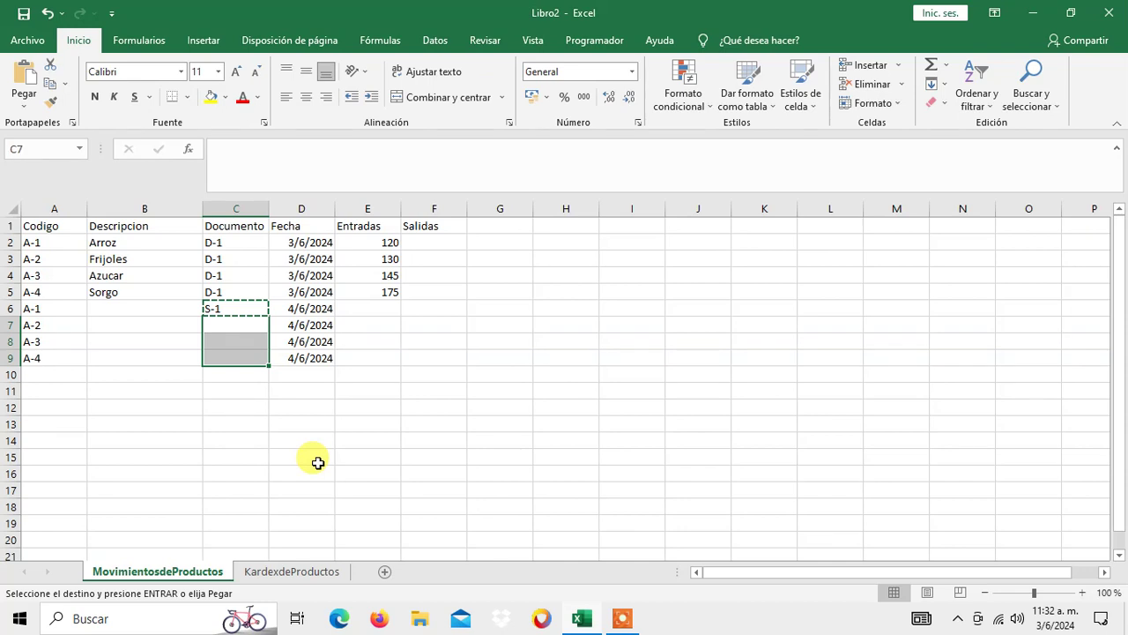
{"action": "key", "text": "ctrl+v"}
{"action": "key", "text": "Escape"}
{"action": "key", "text": "Up"}
{"action": "key", "text": "Left"}
{"action": "key", "text": "Left"}
{"action": "key", "text": "Right"}
{"action": "key", "text": "Right"}
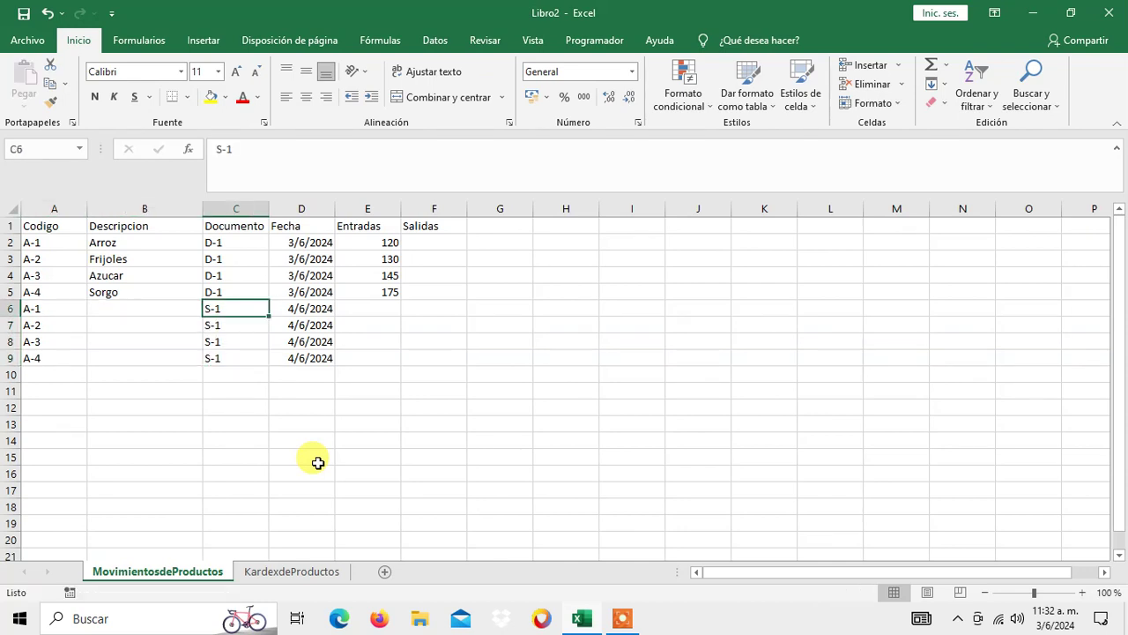
{"action": "key", "text": "Right"}
{"action": "key", "text": "Right"}
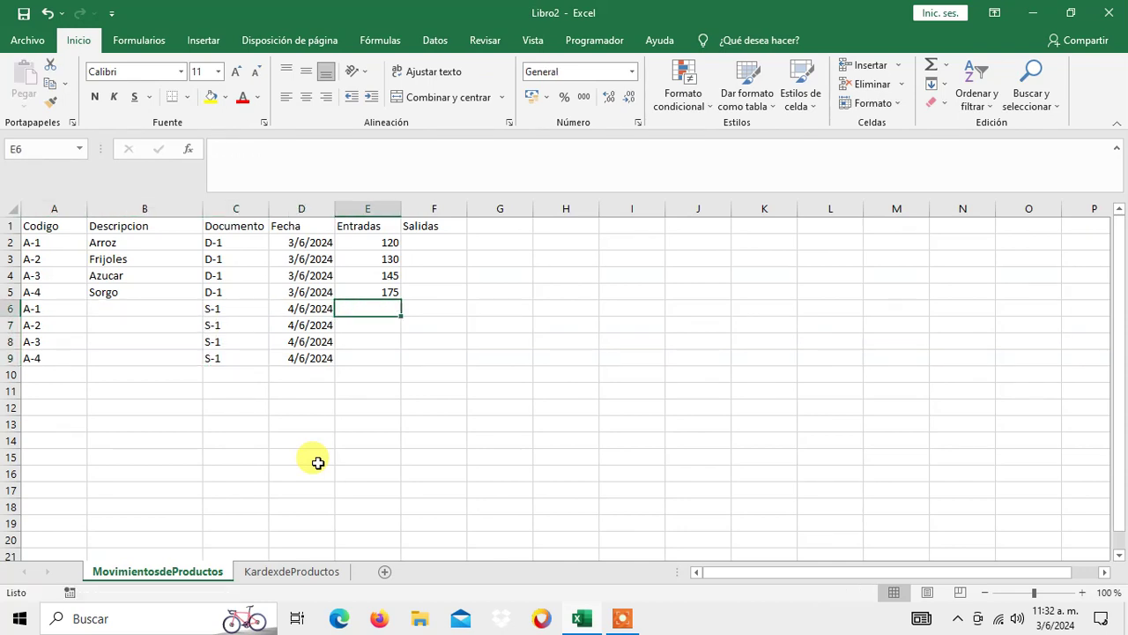
Type the exit quantities 101, 125, 130 and 135 into F6 through F9
{"action": "key", "text": "Right"}
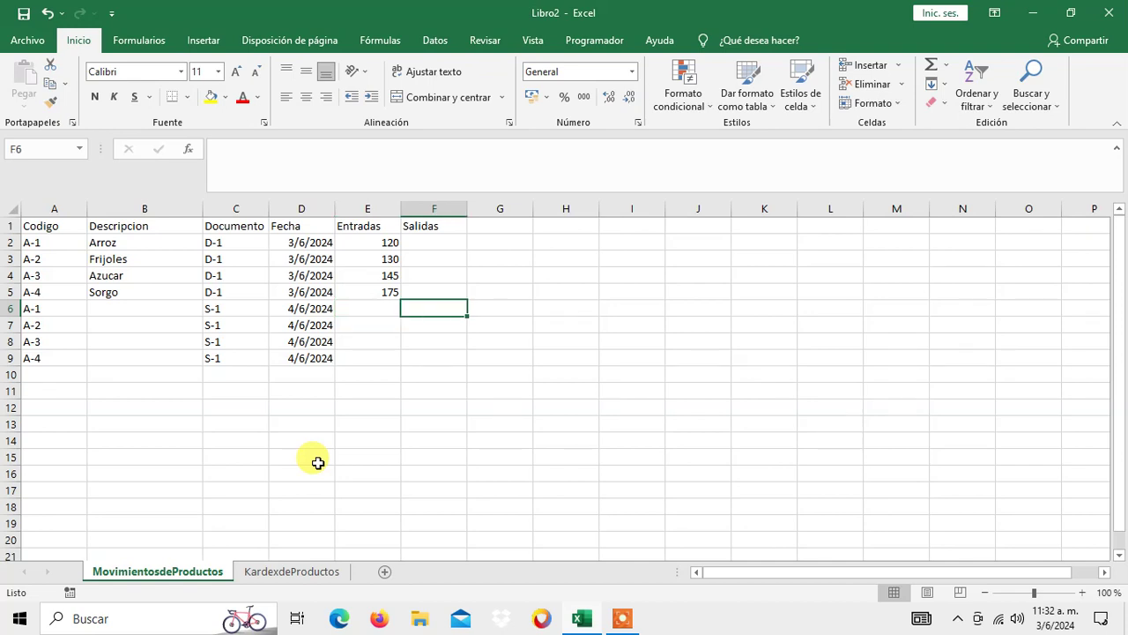
{"action": "type", "text": "10"}
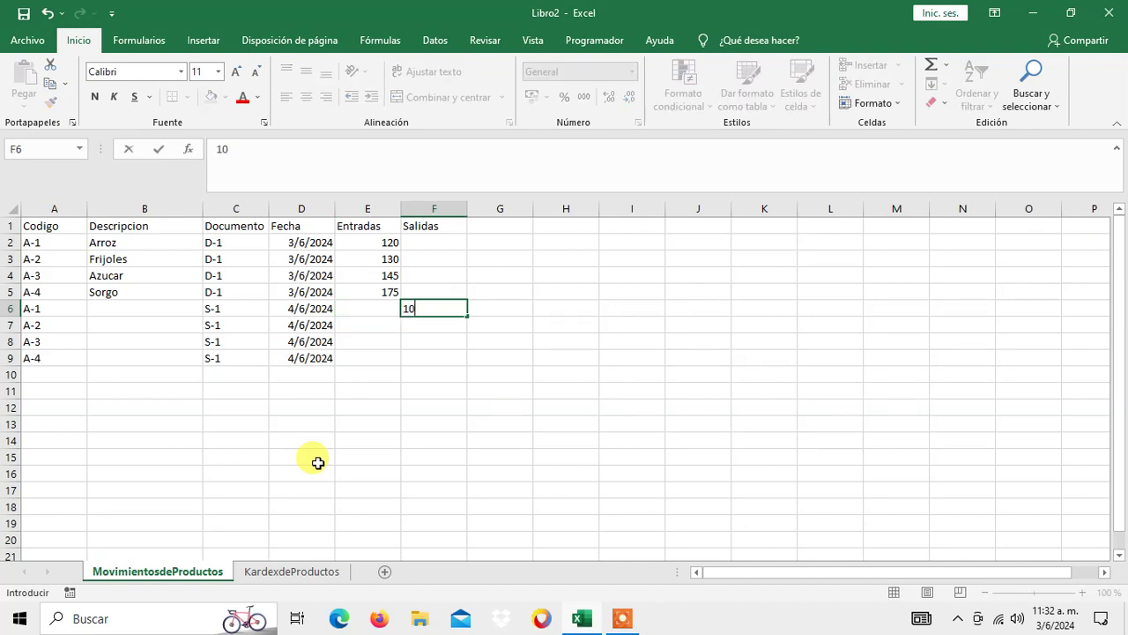
{"action": "type", "text": "1"}
{"action": "key", "text": "Return"}
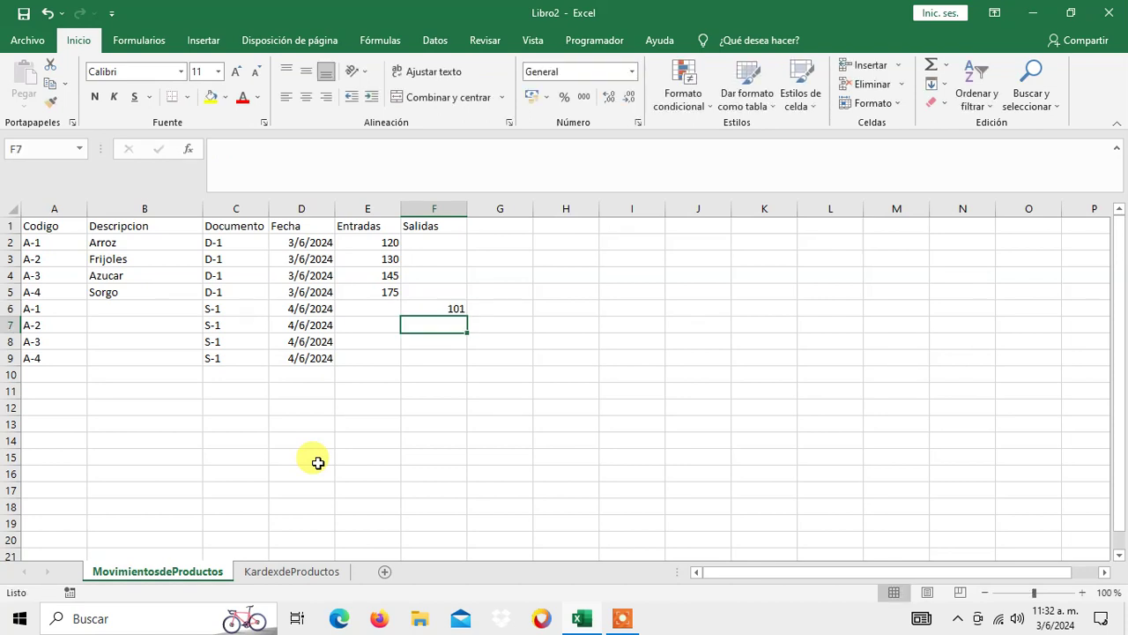
{"action": "type", "text": "125"}
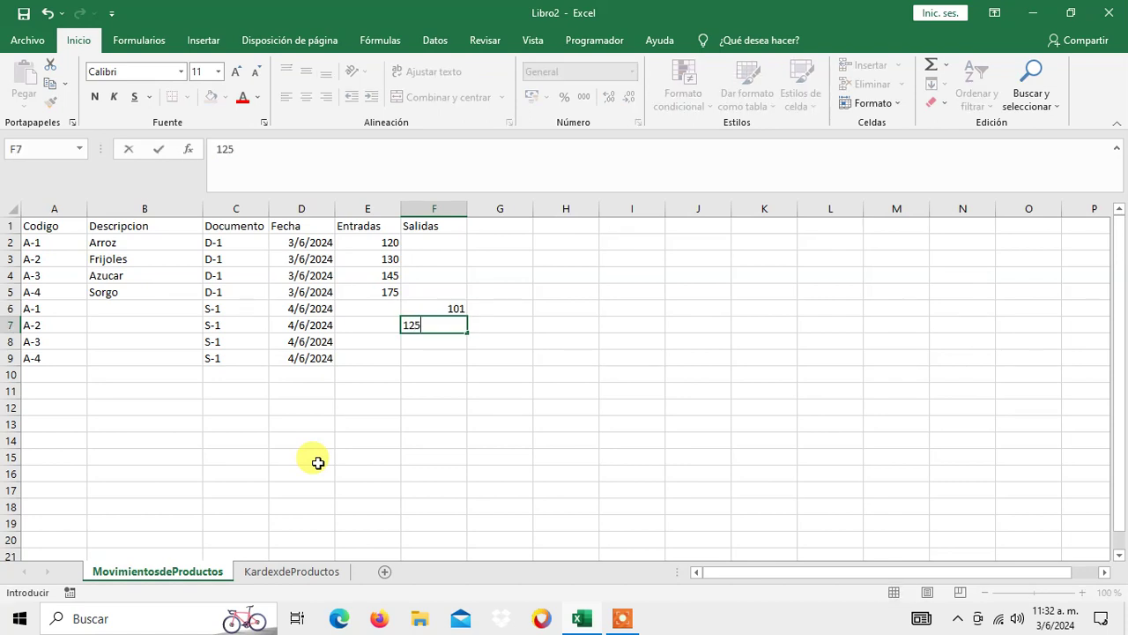
{"action": "key", "text": "Return"}
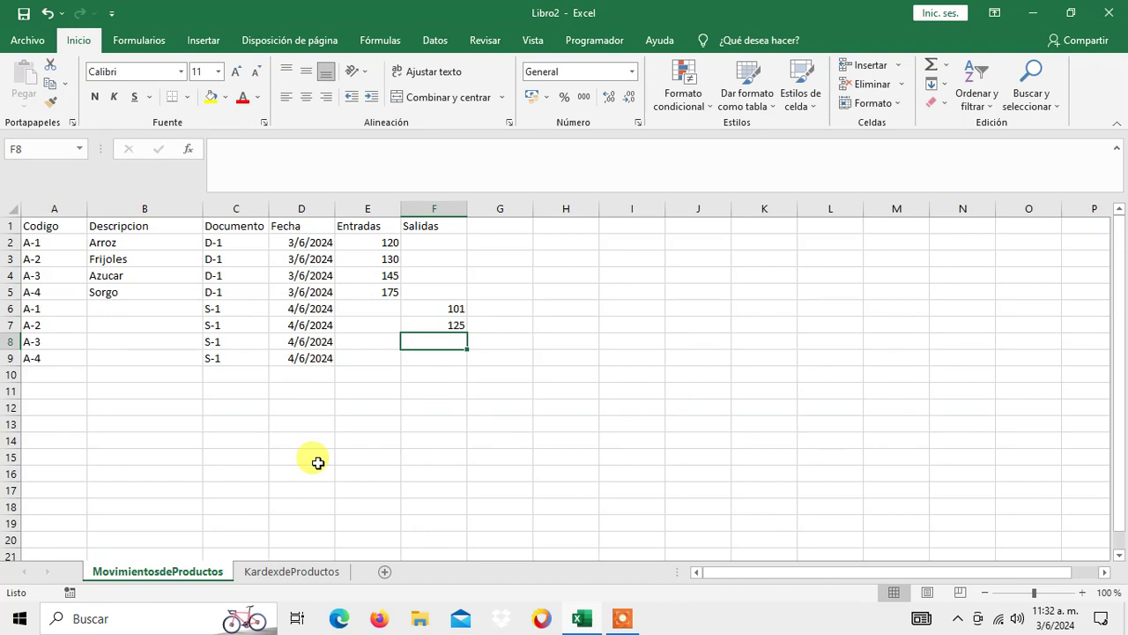
{"action": "type", "text": "130"}
{"action": "key", "text": "Return"}
{"action": "type", "text": "135"}
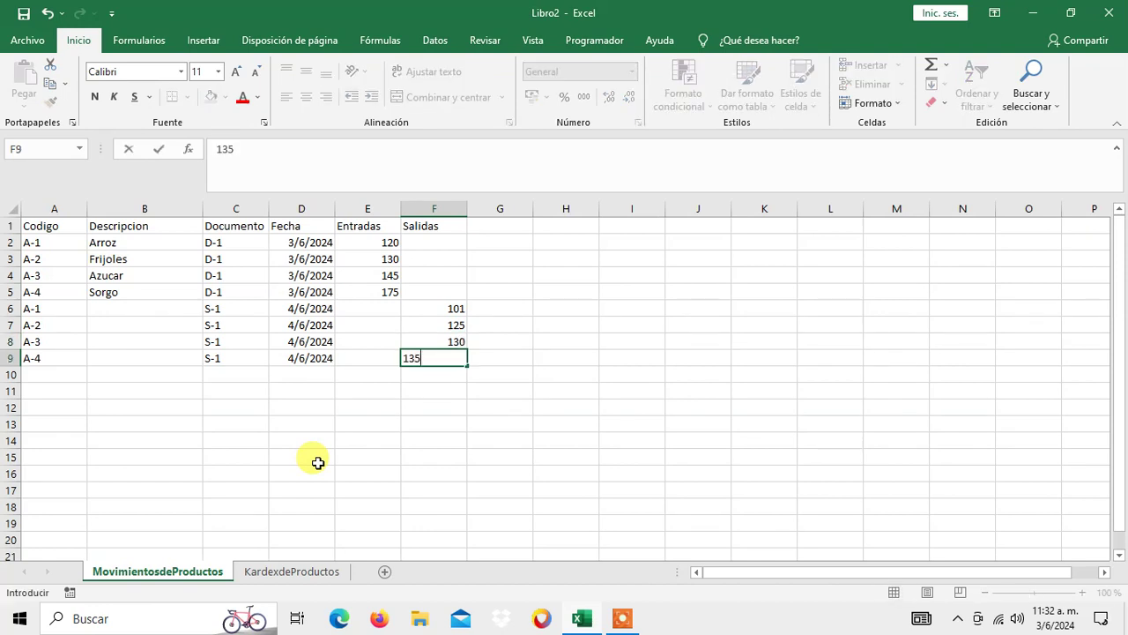
{"action": "key", "text": "Up"}
{"action": "key", "text": "Up"}
{"action": "key", "text": "Up"}
Drag the B5 BUSCARV description formula down to B9
{"action": "key", "text": "Left"}
{"action": "key", "text": "Left"}
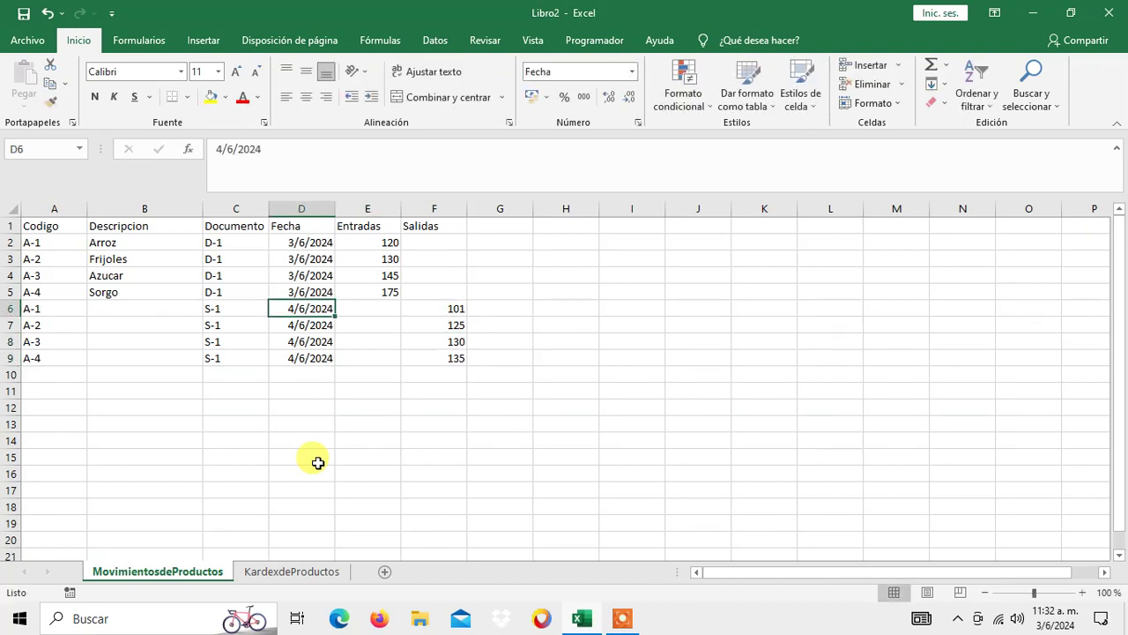
{"action": "key", "text": "Left"}
{"action": "key", "text": "Left"}
{"action": "key", "text": "Up"}
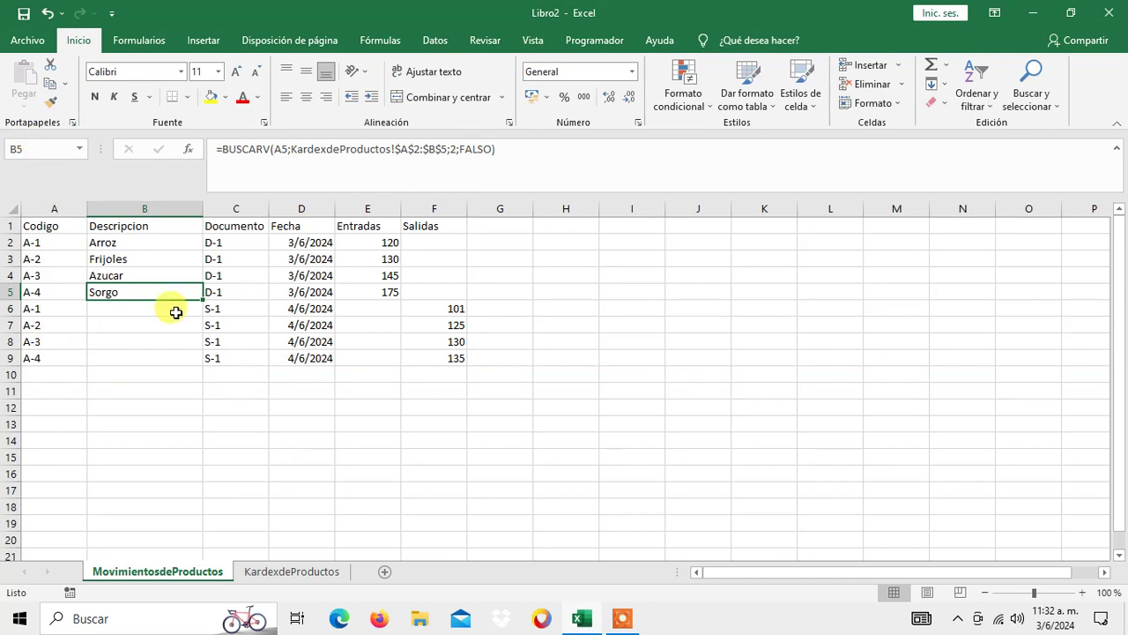
{"action": "left_click_drag", "start_coordinate": [202, 299], "coordinate": [195, 359]}
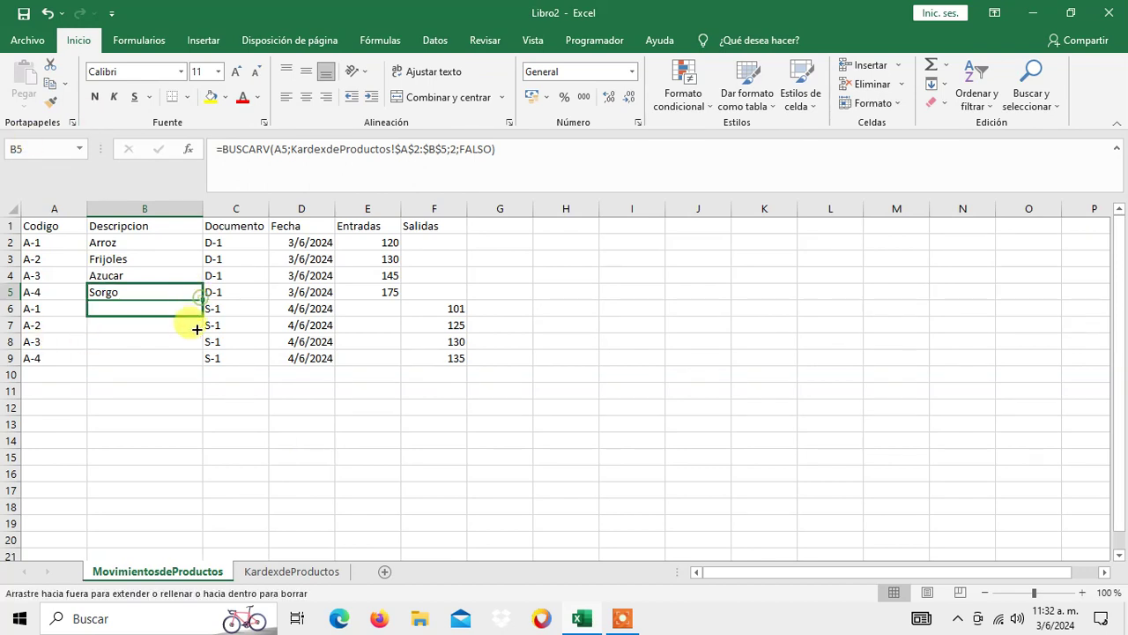
Check the copied description formulas down the Descripcion column
{"action": "left_click", "coordinate": [101, 357]}
{"action": "left_click", "coordinate": [120, 309]}
{"action": "left_click", "coordinate": [121, 275]}
{"action": "left_click", "coordinate": [124, 240]}
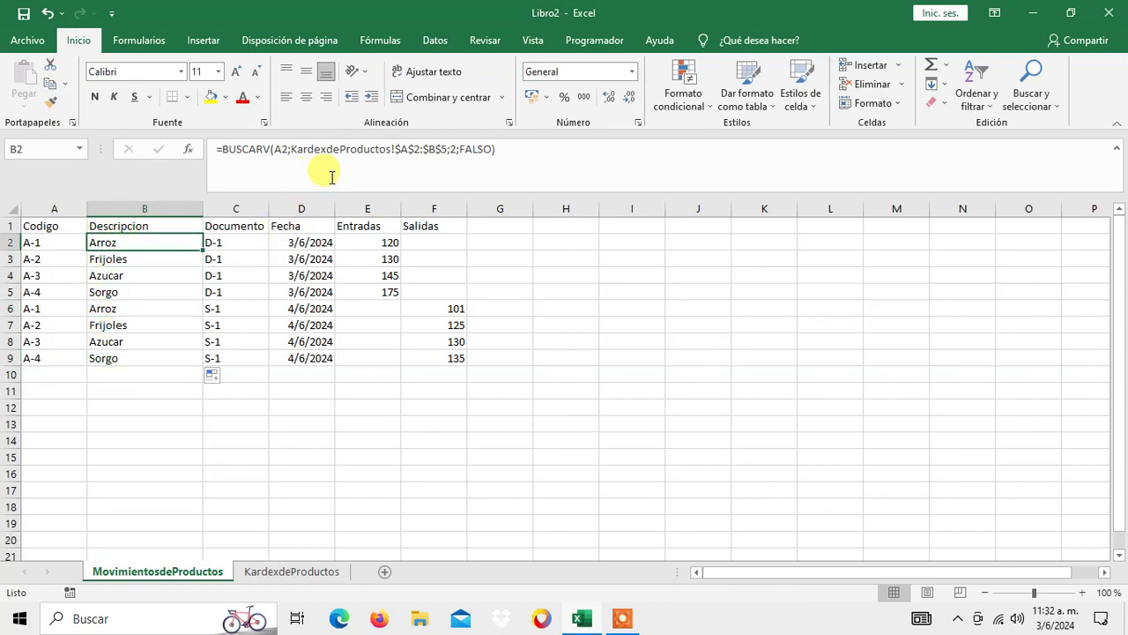
{"action": "left_click", "coordinate": [106, 262]}
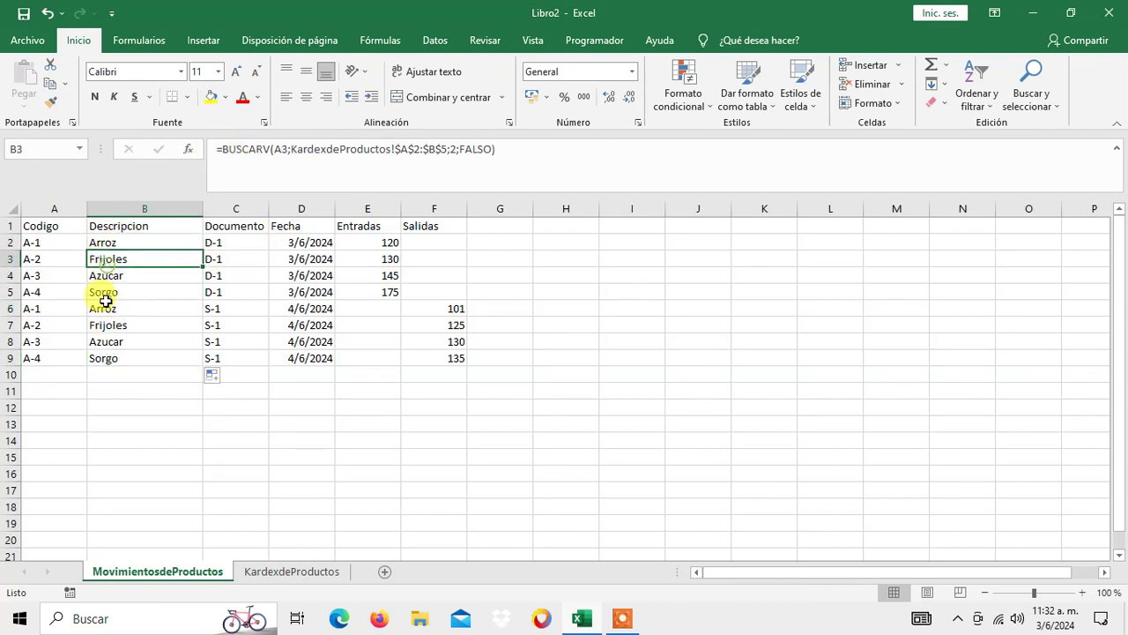
{"action": "left_click", "coordinate": [102, 309]}
{"action": "left_click", "coordinate": [103, 341]}
{"action": "left_click", "coordinate": [144, 229]}
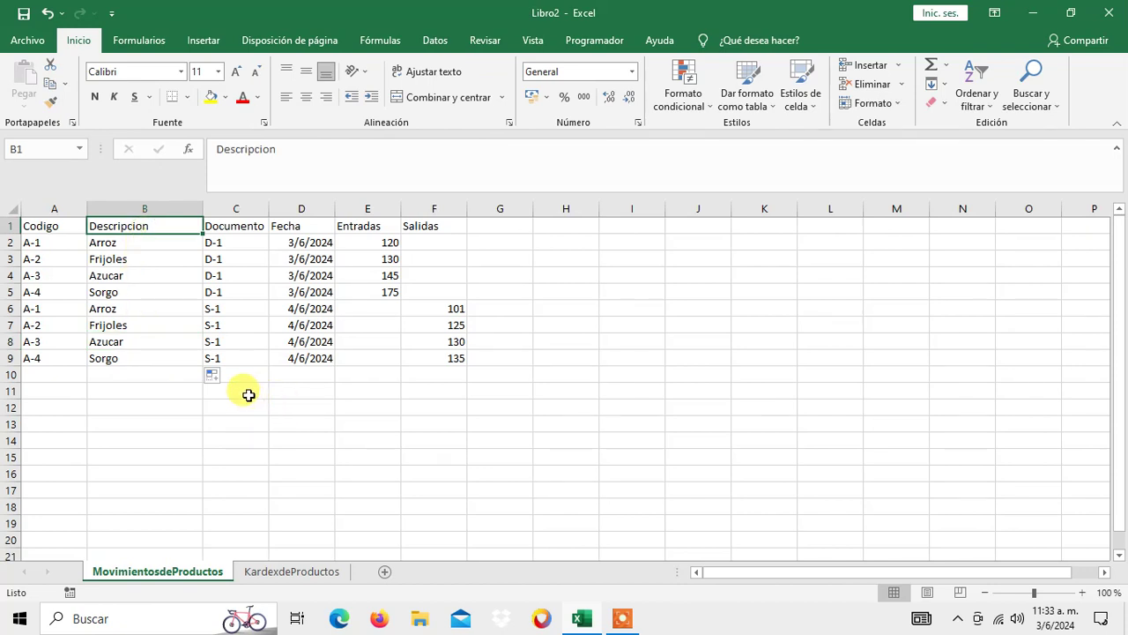
Label cell D11 'Suman' for the totals row
{"action": "left_click", "coordinate": [284, 391]}
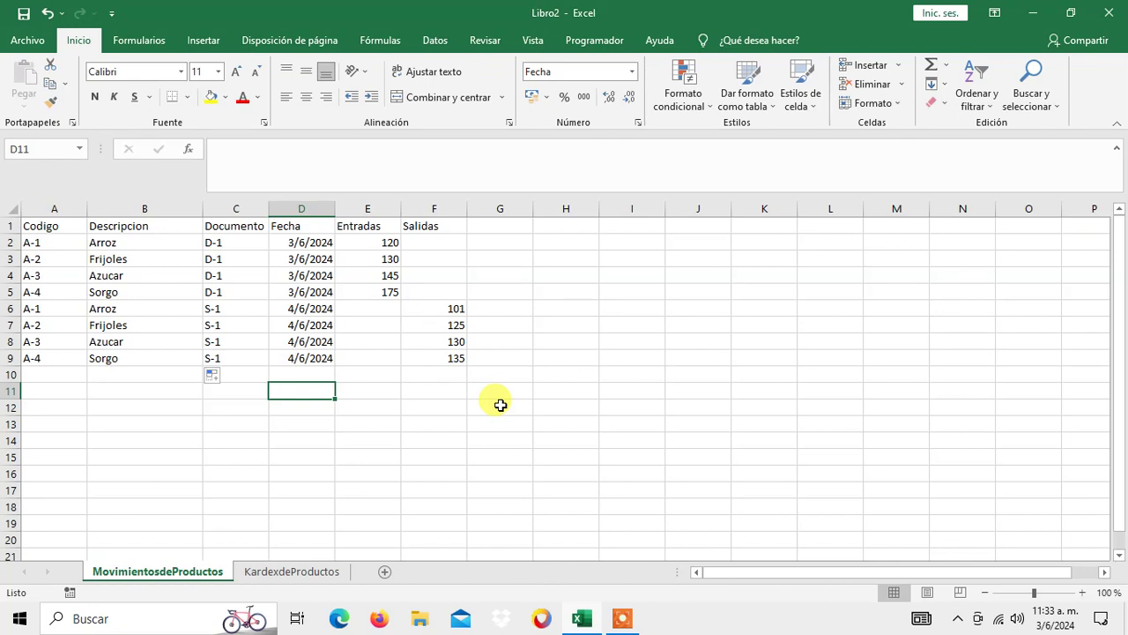
{"action": "type", "text": "sum"}
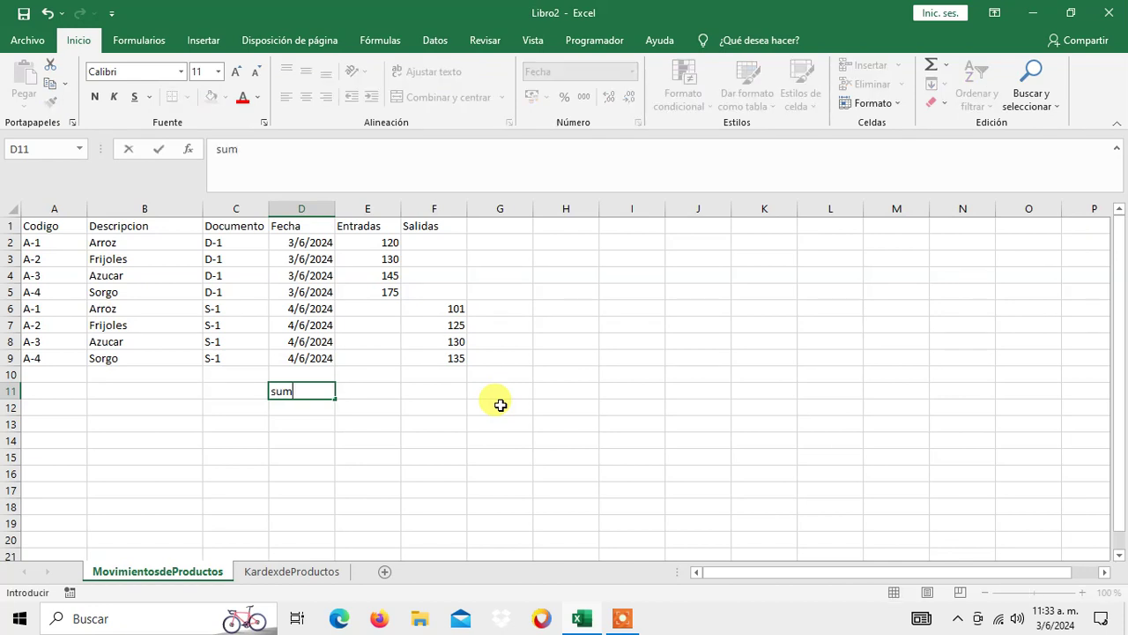
{"action": "type", "text": "a"}
{"action": "key", "text": "Escape"}
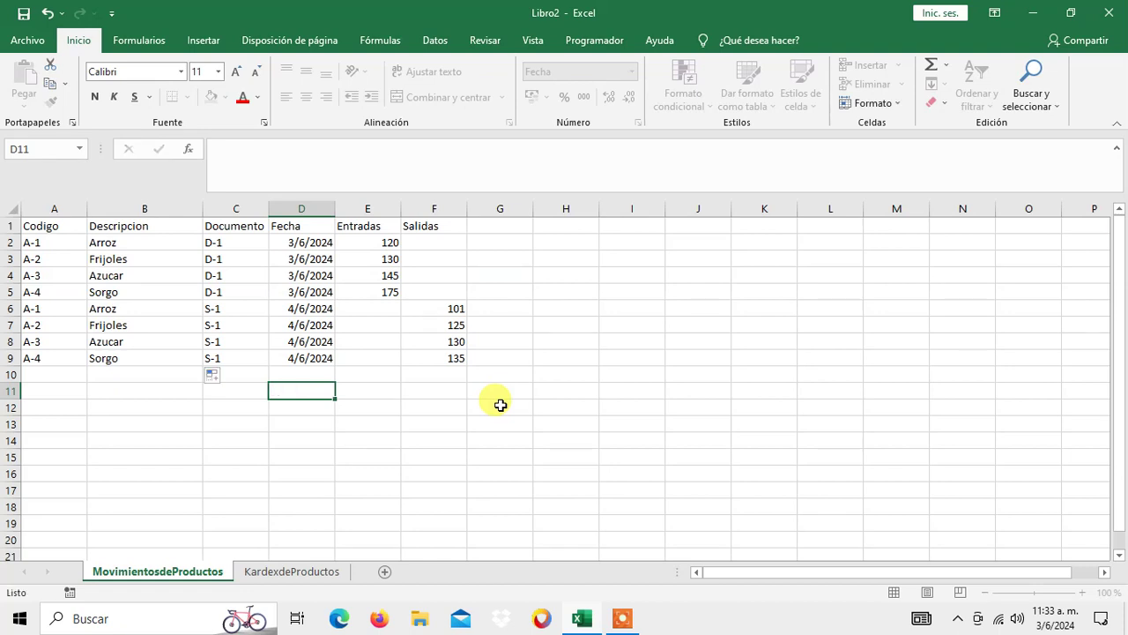
{"action": "type", "text": "su"}
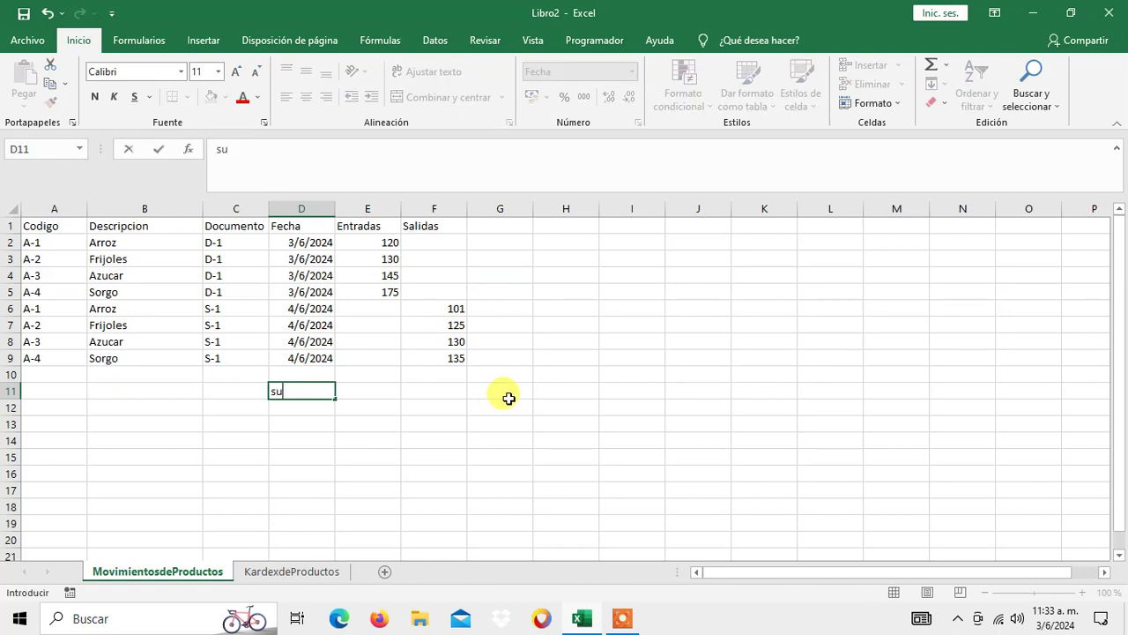
{"action": "type", "text": "ma"}
{"action": "type", "text": "n"}
{"action": "key", "text": "Escape"}
{"action": "type", "text": "Suman"}
{"action": "key", "text": "Return"}
{"action": "key", "text": "Up"}
Enter =SUMA(E2:E10) in E11 to total Entradas at 570
{"action": "key", "text": "Right"}
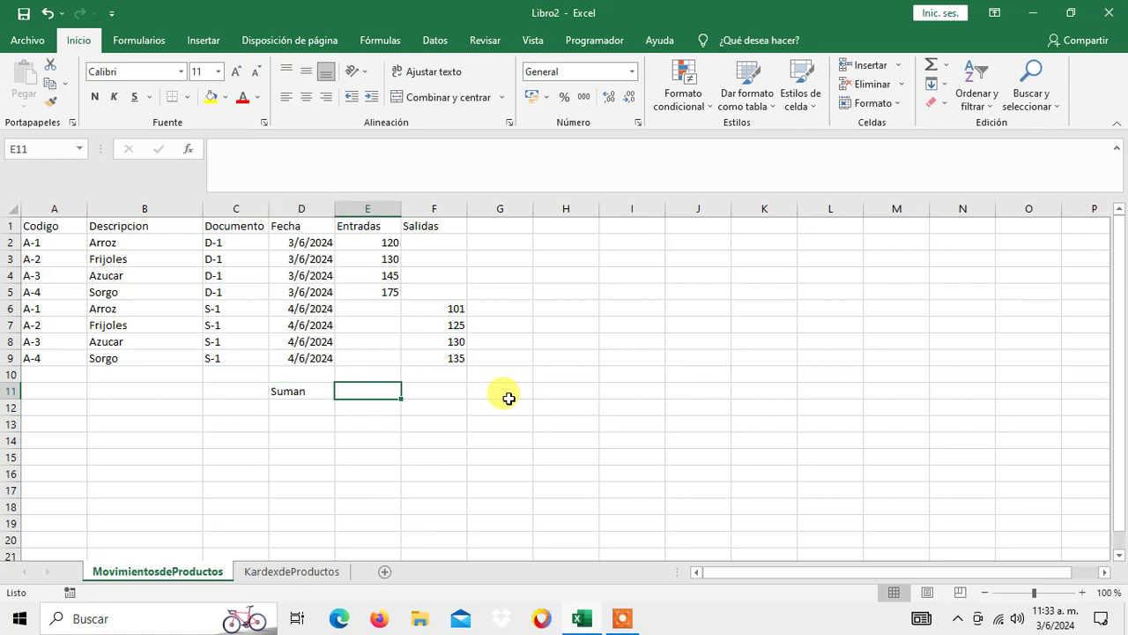
{"action": "type", "text": "=suma"}
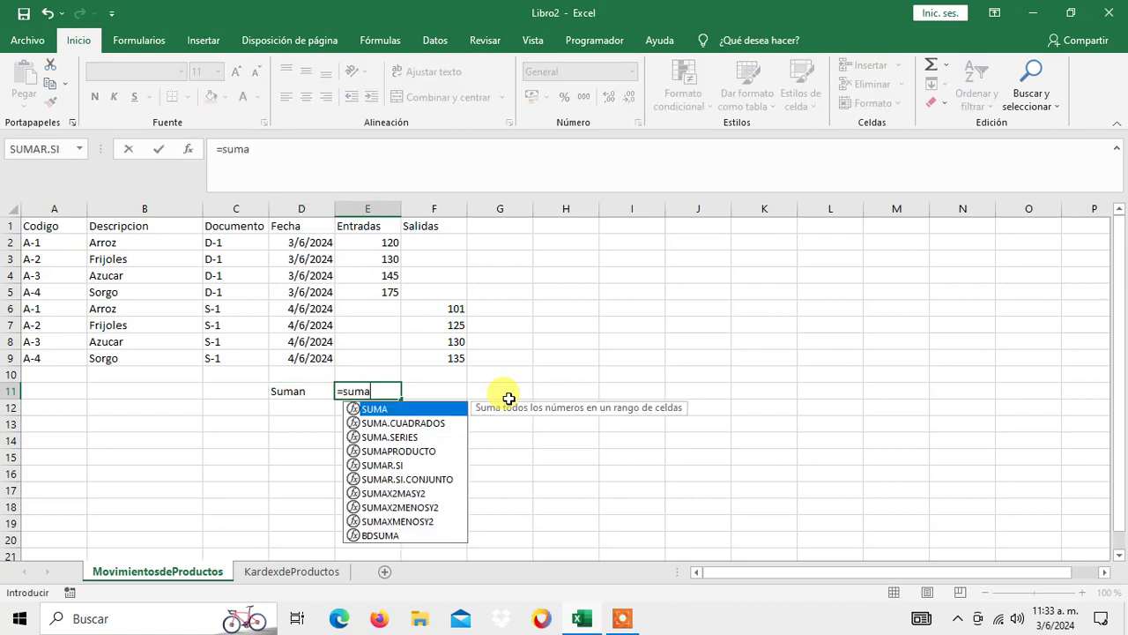
{"action": "type", "text": "("}
{"action": "key", "text": "Up"}
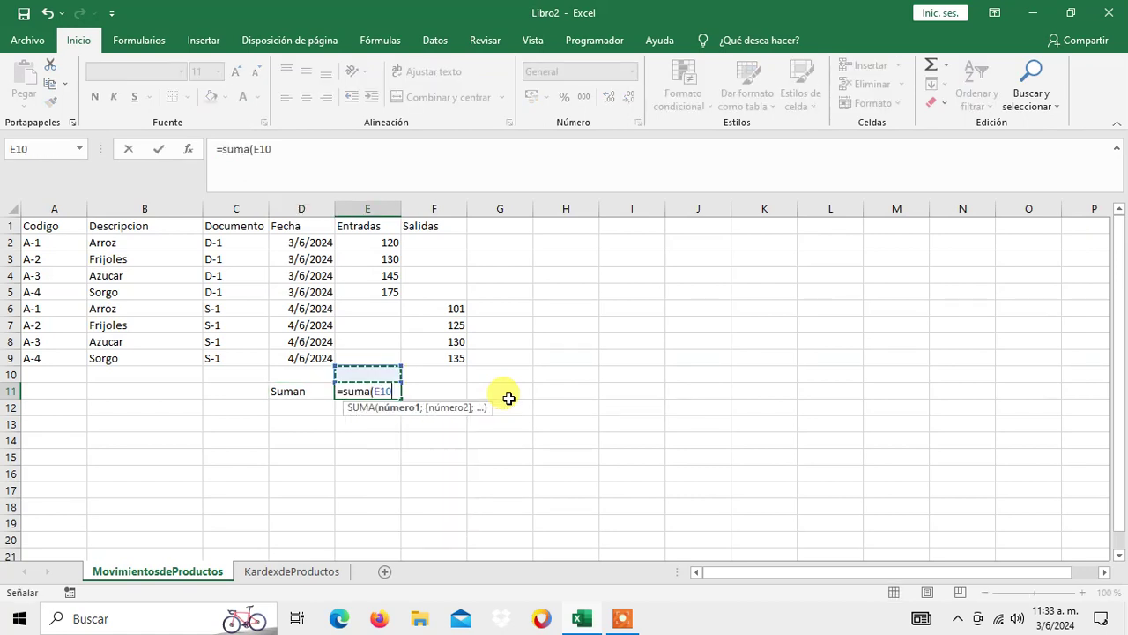
{"action": "key", "text": "shift+Up"}
{"action": "key", "text": "shift+Up"}
{"action": "key", "text": "shift+Up"}
{"action": "key", "text": "shift+Up"}
{"action": "key", "text": "shift+Up"}
{"action": "key", "text": "shift+Up"}
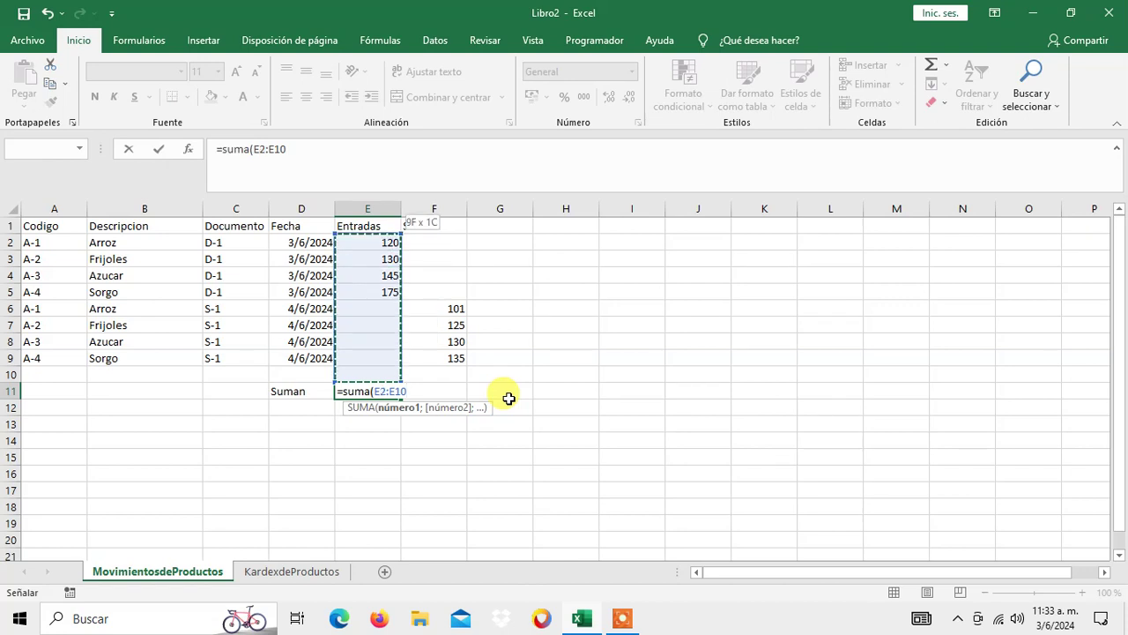
{"action": "key", "text": "ctrl+Return"}
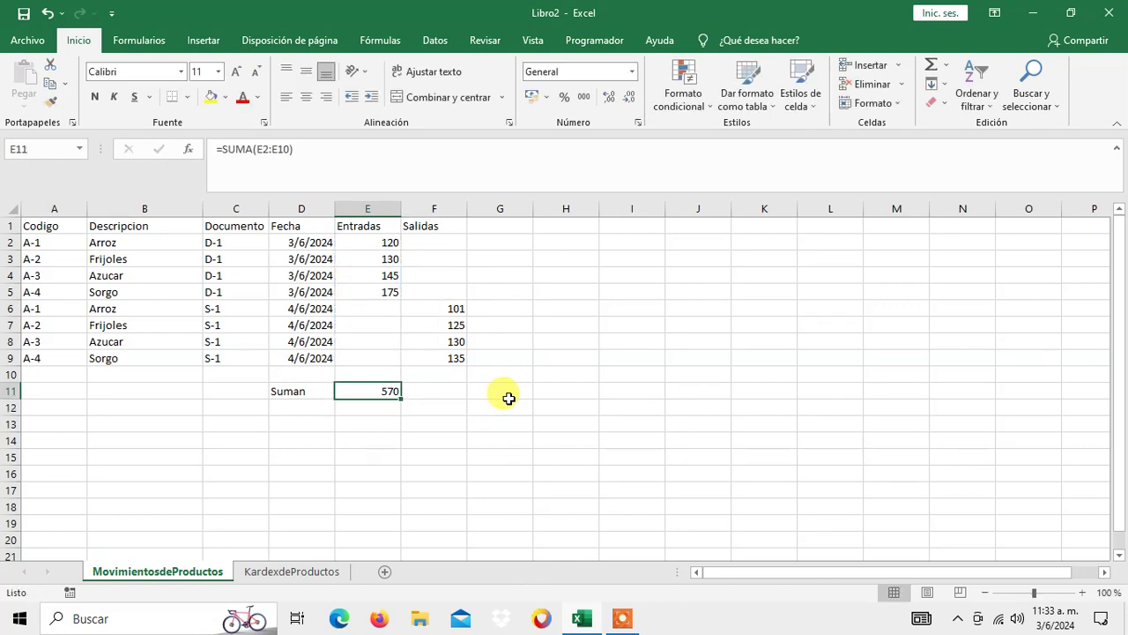
Copy the total formula into F11 and G11, giving 491 for Salidas
{"action": "key", "text": "ctrl+c"}
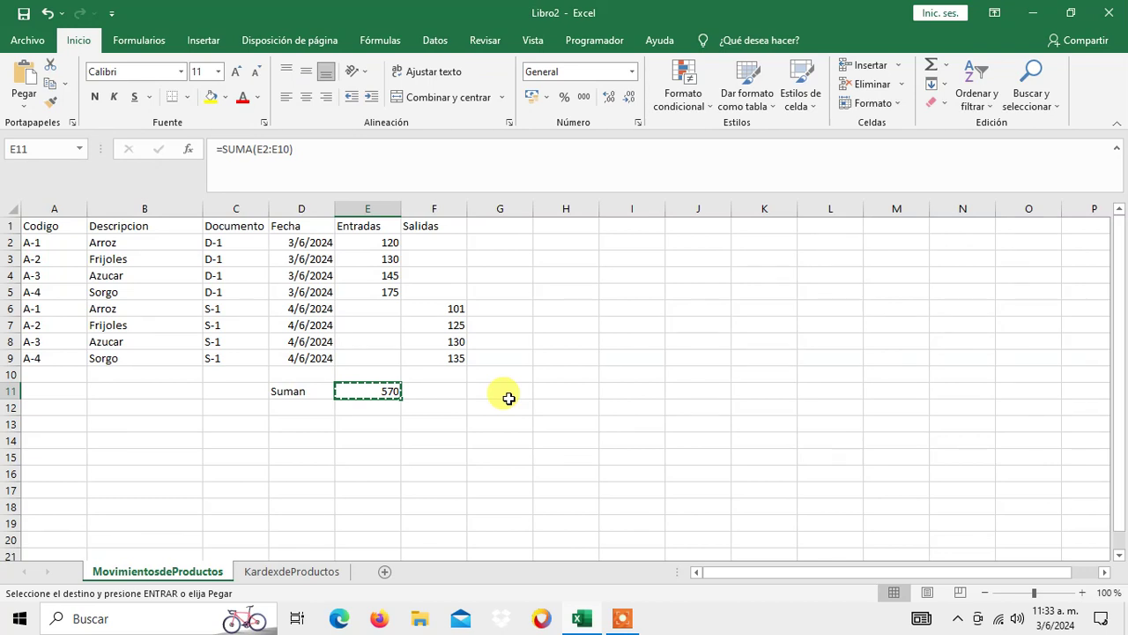
{"action": "key", "text": "Right"}
{"action": "key", "text": "Return"}
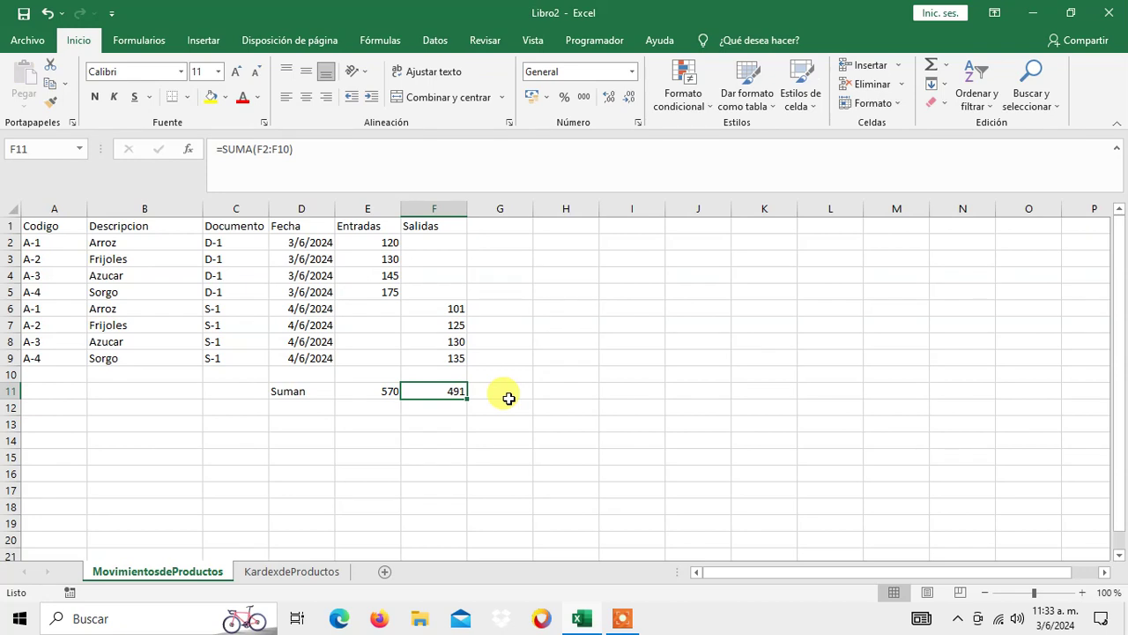
{"action": "key", "text": "ctrl+c"}
{"action": "key", "text": "Right"}
{"action": "key", "text": "Return"}
Enter the net movement formula =+E2-F2 in G2
{"action": "key", "text": "Up"}
{"action": "key", "text": "Up"}
{"action": "key", "text": "Up"}
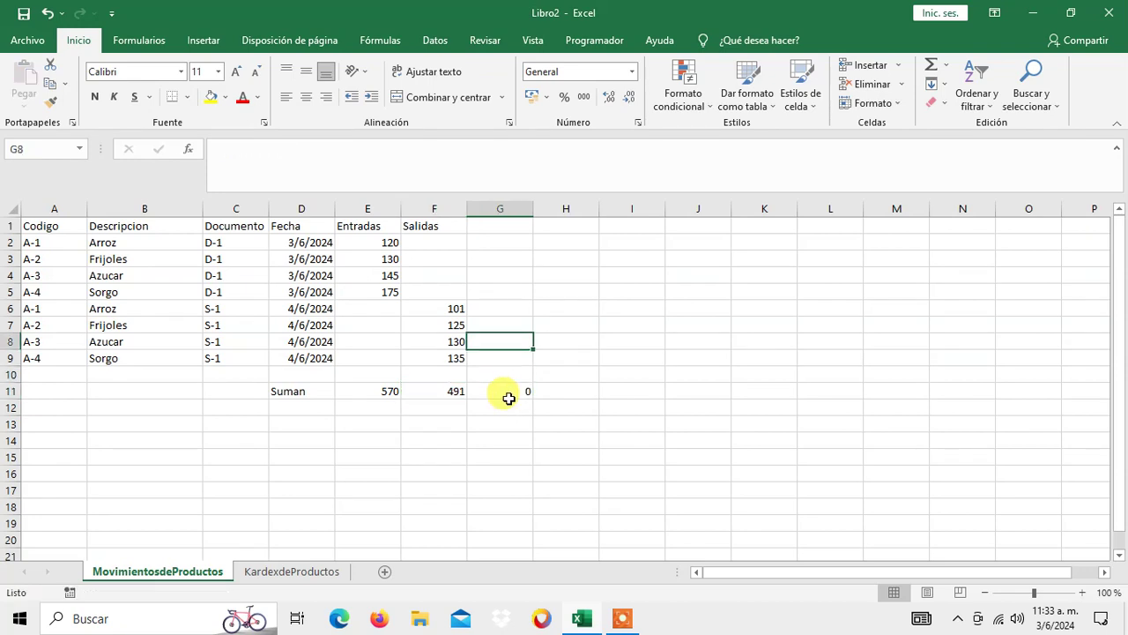
{"action": "key", "text": "Up"}
{"action": "key", "text": "Up"}
{"action": "key", "text": "Up"}
{"action": "key", "text": "Up"}
{"action": "key", "text": "Up"}
{"action": "key", "text": "Up"}
{"action": "type", "text": "+"}
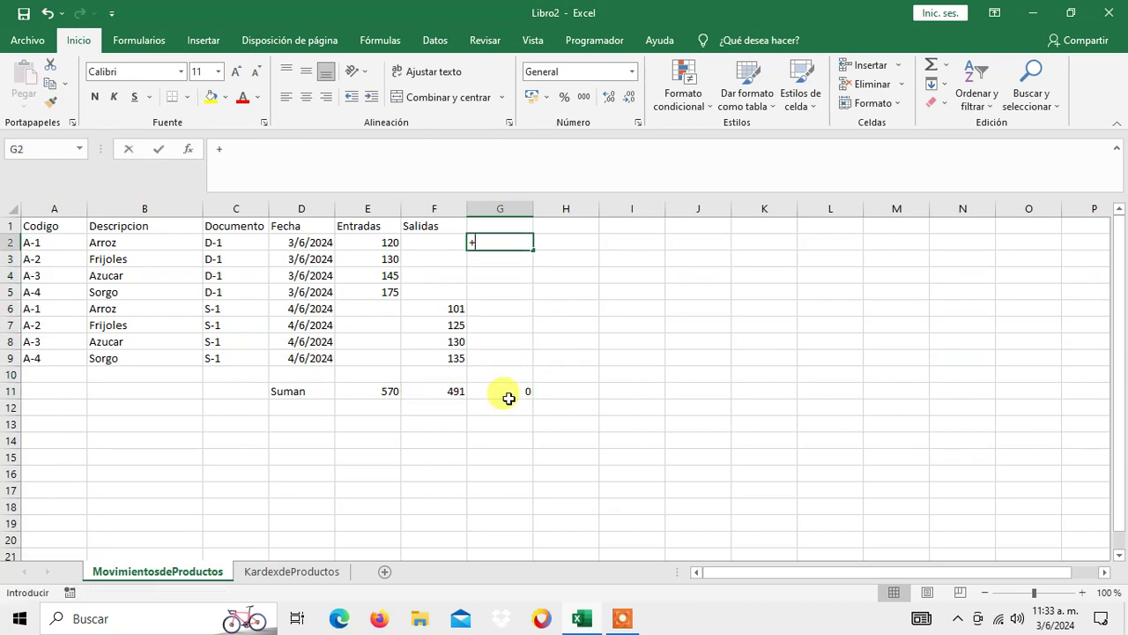
{"action": "key", "text": "Left"}
{"action": "key", "text": "Left"}
{"action": "type", "text": "-"}
{"action": "key", "text": "Left"}
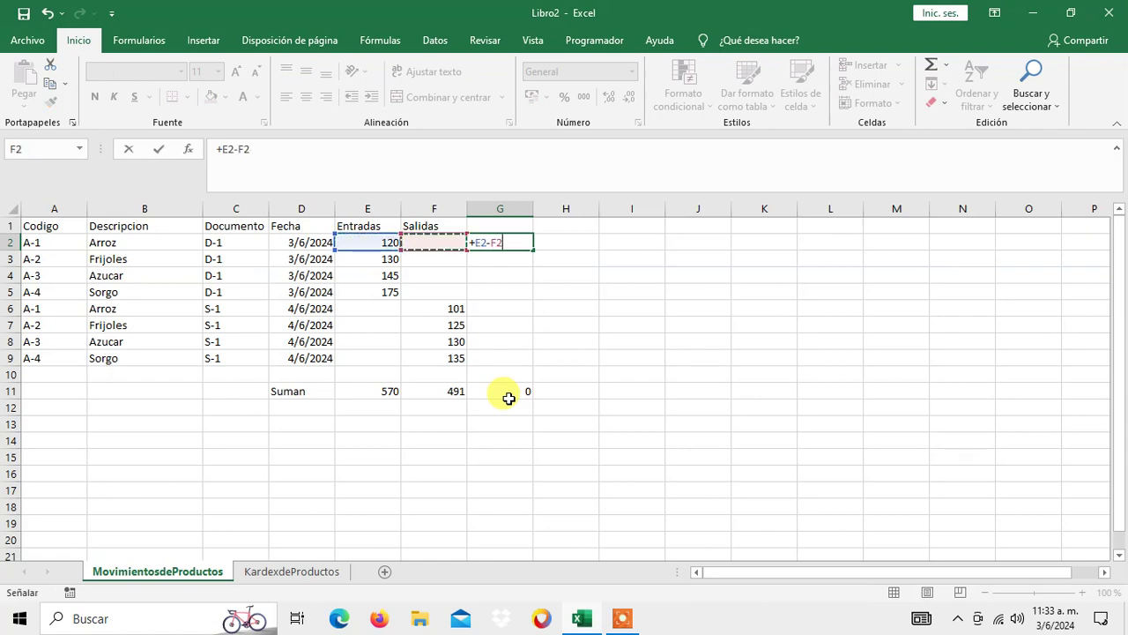
{"action": "key", "text": "Return"}
Copy the net movement formula to G3:G9 and check the 79 total in G11
{"action": "key", "text": "Up"}
{"action": "key", "text": "ctrl+c"}
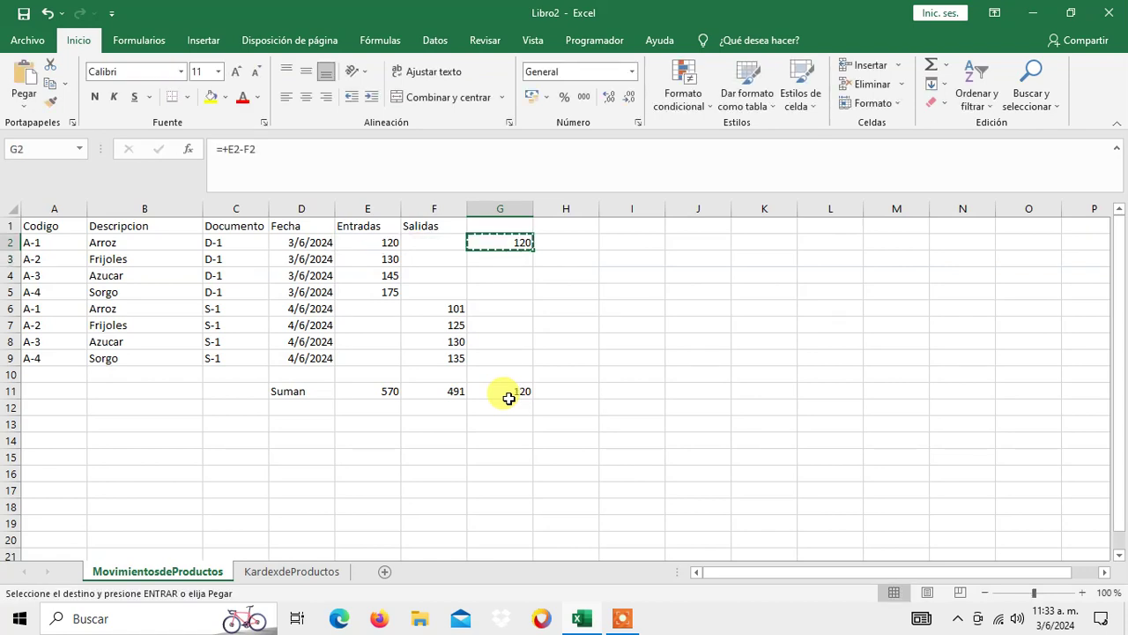
{"action": "key", "text": "Down"}
{"action": "key", "text": "shift+Down"}
{"action": "key", "text": "shift+Down"}
{"action": "key", "text": "shift+Down"}
{"action": "key", "text": "shift+Down"}
{"action": "key", "text": "shift+Down"}
{"action": "key", "text": "shift+Down"}
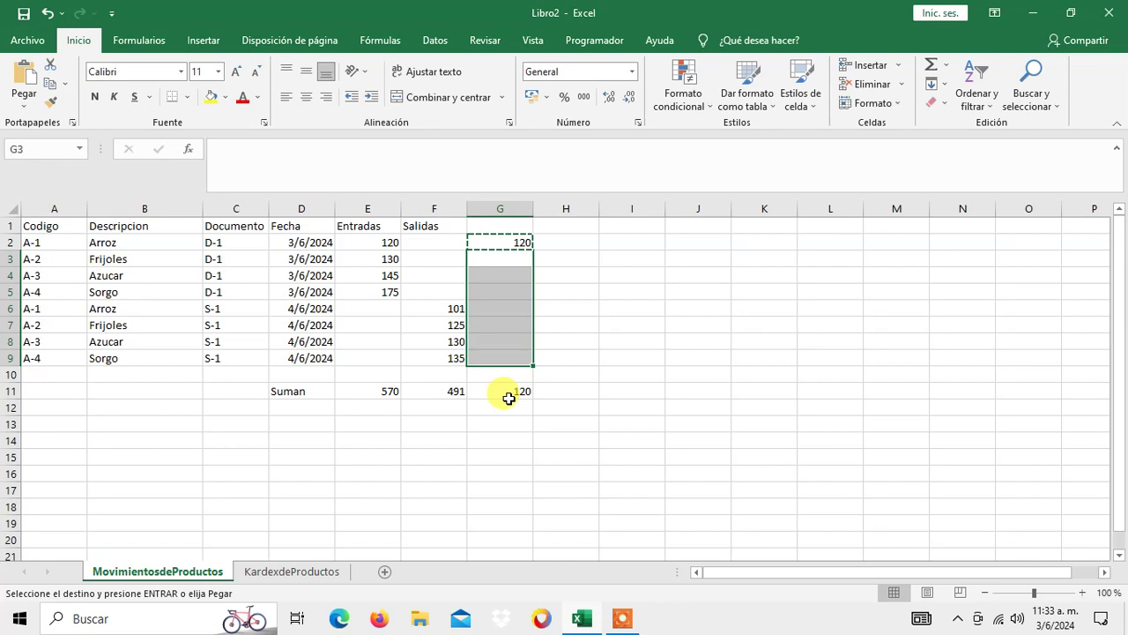
{"action": "key", "text": "Return"}
{"action": "key", "text": "Down"}
{"action": "key", "text": "Down"}
{"action": "key", "text": "Down"}
{"action": "key", "text": "Down"}
{"action": "key", "text": "Down"}
{"action": "key", "text": "Down"}
{"action": "key", "text": "Down"}
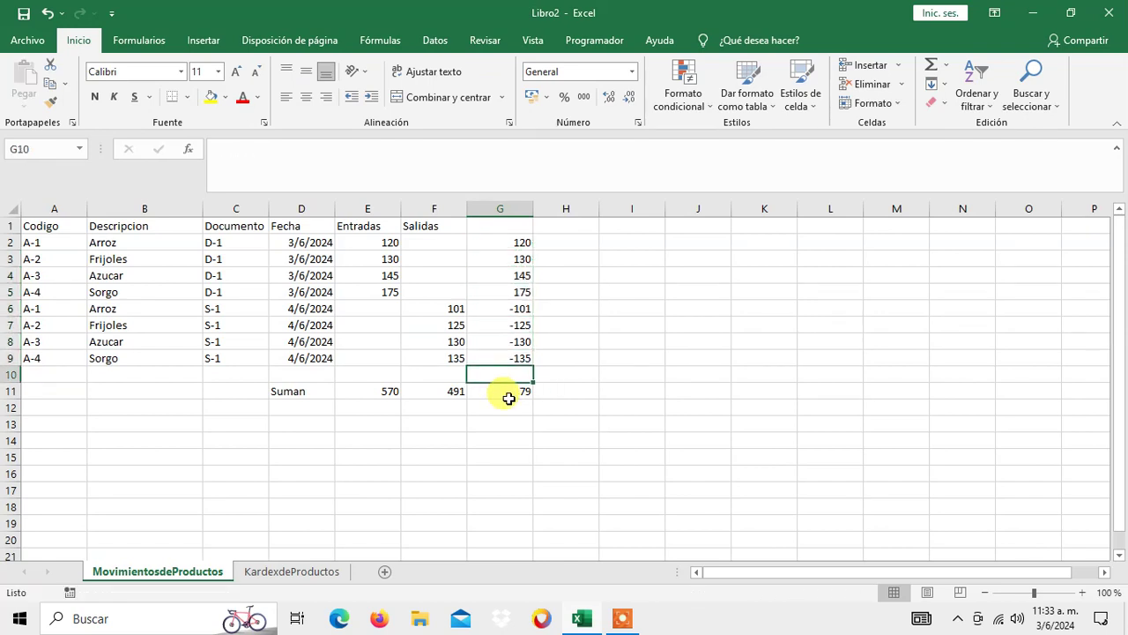
{"action": "left_click", "coordinate": [508, 399]}
{"action": "key", "text": "Up"}
{"action": "key", "text": "Up"}
{"action": "key", "text": "Up"}
{"action": "key", "text": "Up"}
{"action": "key", "text": "Up"}
{"action": "key", "text": "Up"}
{"action": "key", "text": "Up"}
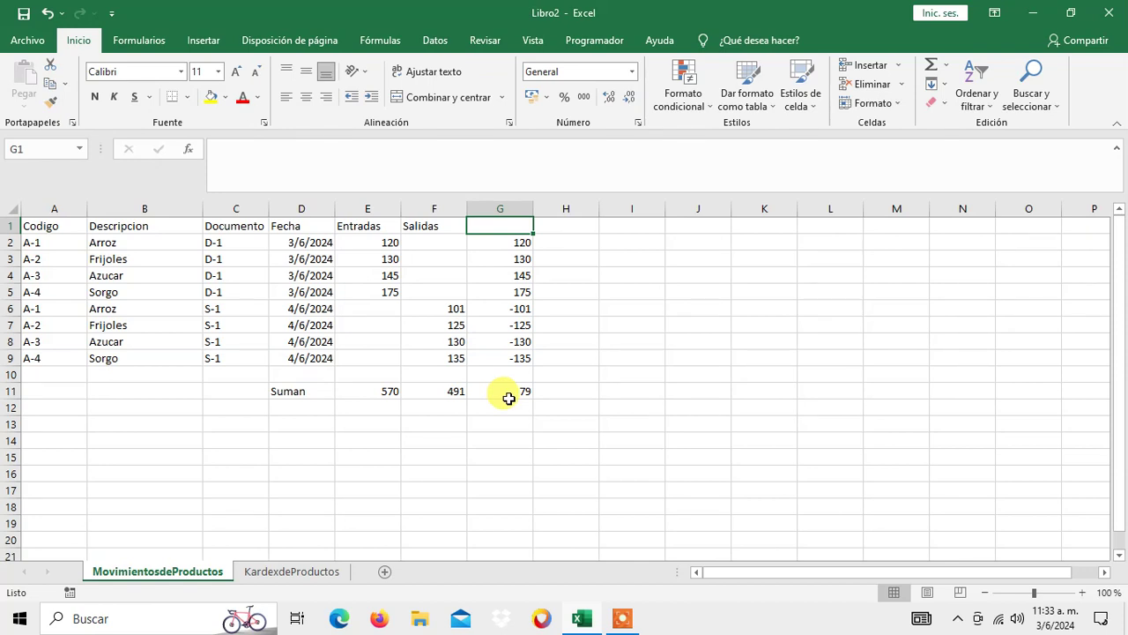
Head column G 'Mov. Neto', replacing an initial 'Saldo' label
{"action": "type", "text": "Saldo"}
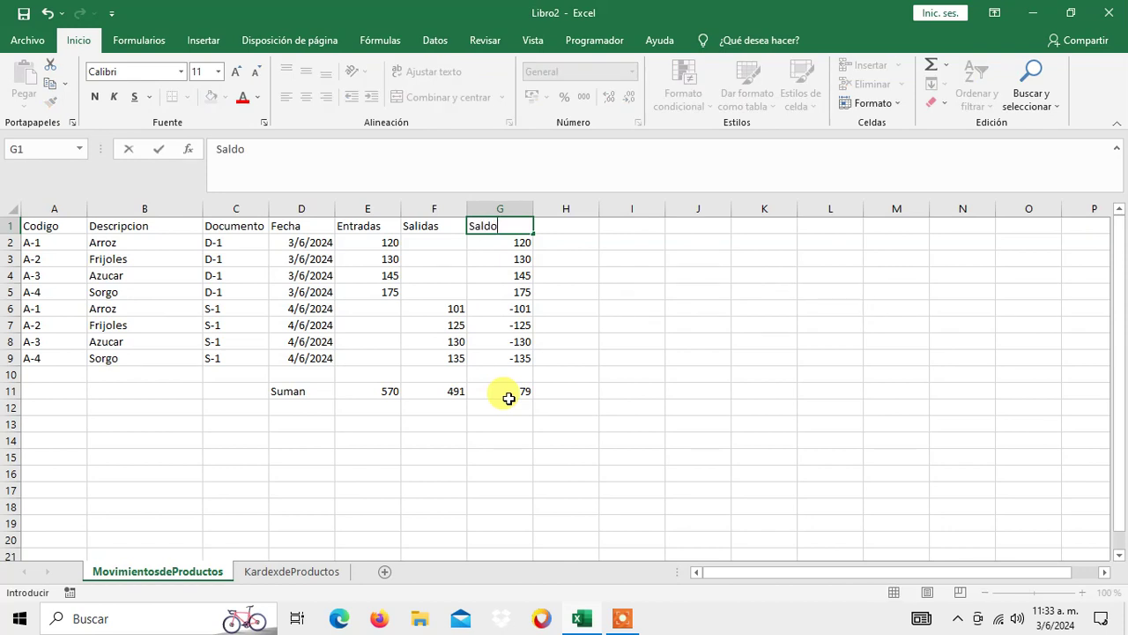
{"action": "key", "text": "ctrl+Return"}
{"action": "key", "text": "Left"}
{"action": "key", "text": "Left"}
{"action": "key", "text": "Down"}
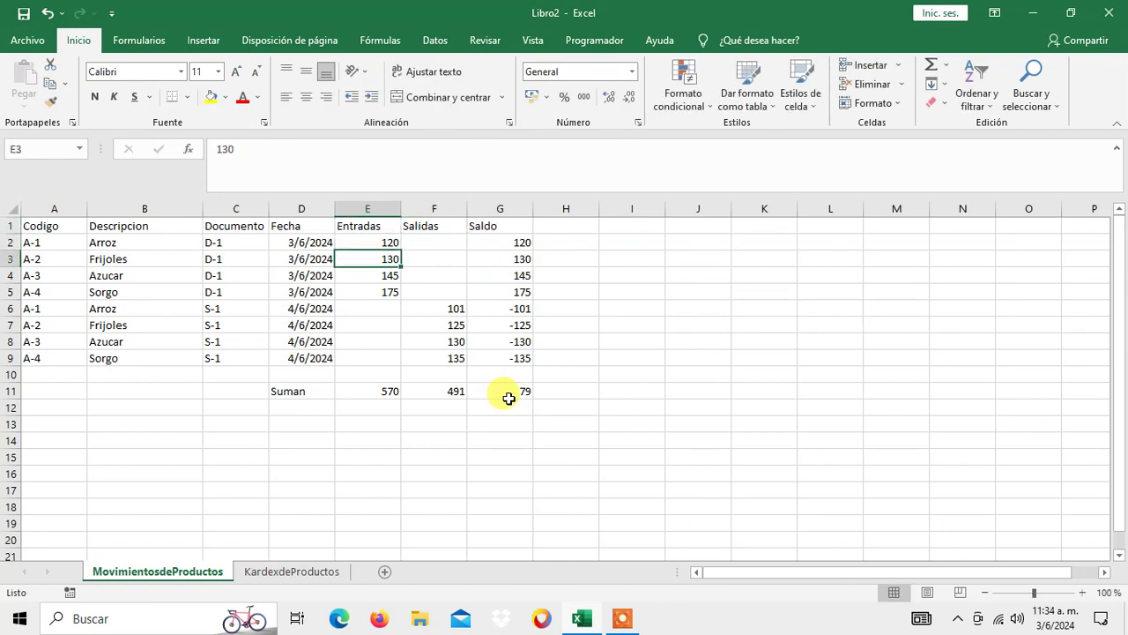
{"action": "key", "text": "Up"}
{"action": "key", "text": "Right"}
{"action": "key", "text": "Right"}
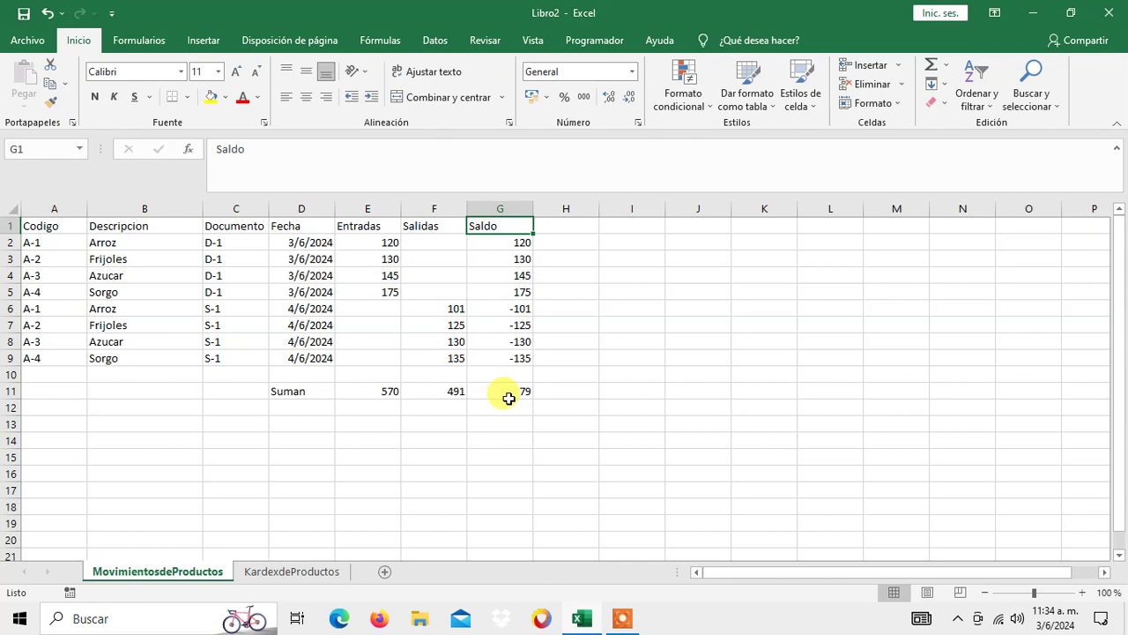
{"action": "type", "text": "Mo"}
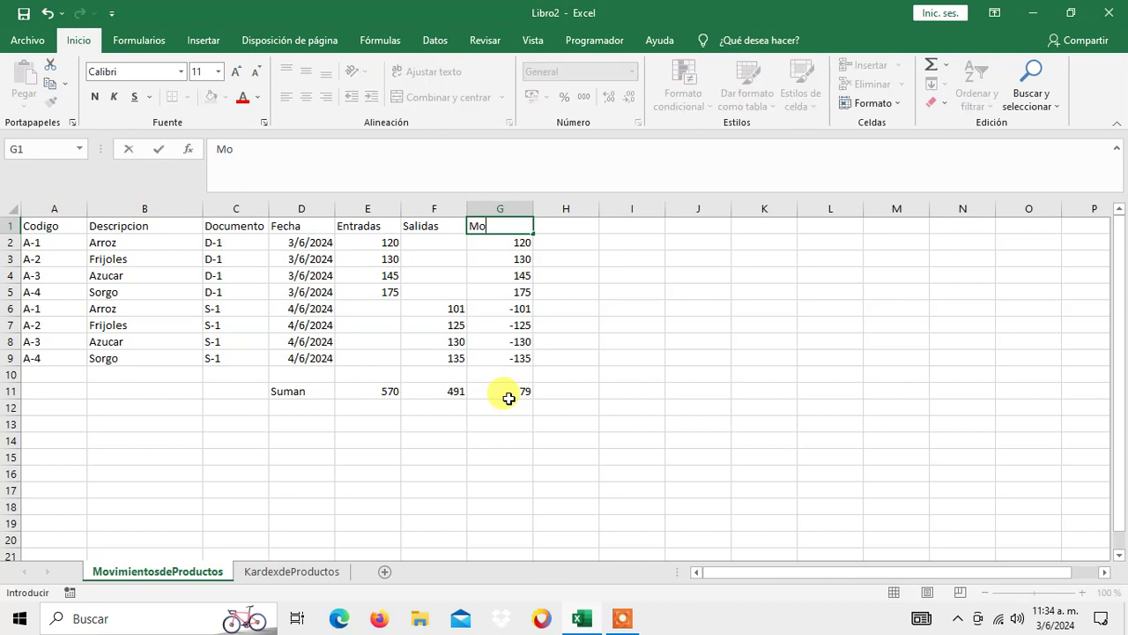
{"action": "type", "text": "v. N"}
{"action": "type", "text": "eto"}
{"action": "key", "text": "Return"}
{"action": "key", "text": "Down"}
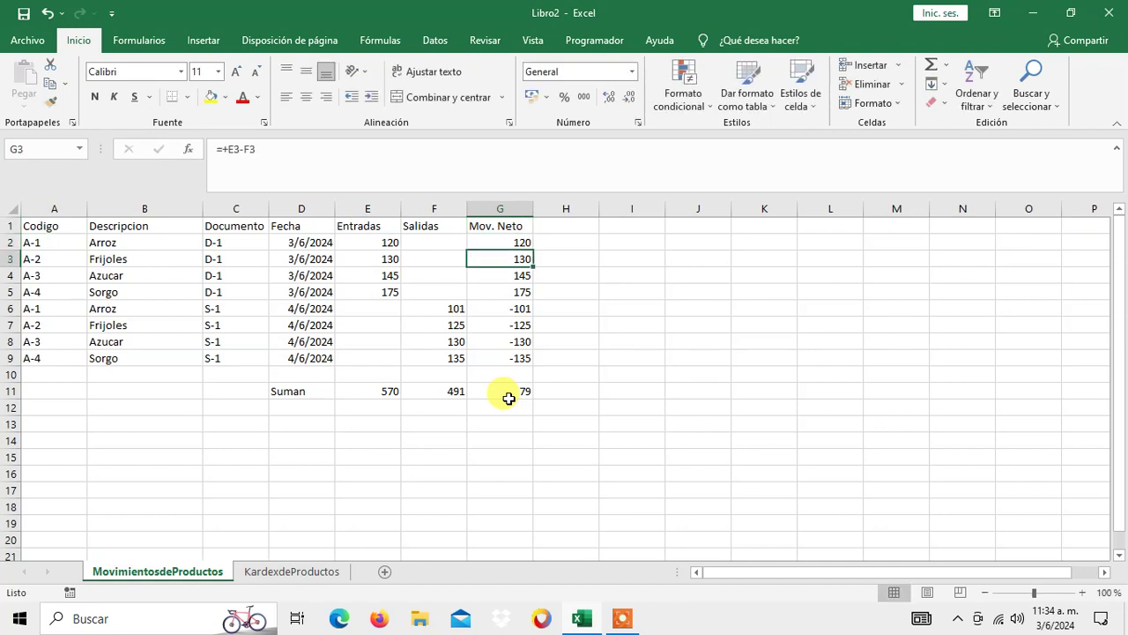
{"action": "key", "text": "Down"}
{"action": "key", "text": "Down"}
{"action": "key", "text": "Down"}
{"action": "key", "text": "Down"}
{"action": "key", "text": "Down"}
{"action": "key", "text": "Down"}
{"action": "key", "text": "Down"}
{"action": "key", "text": "Left"}
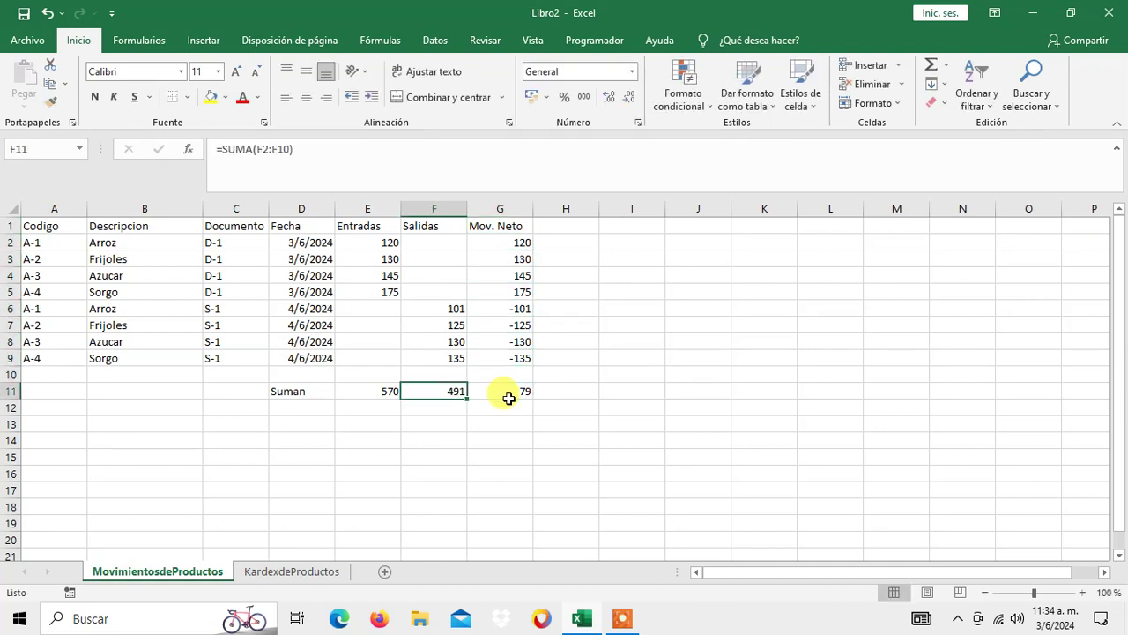
{"action": "key", "text": "Left"}
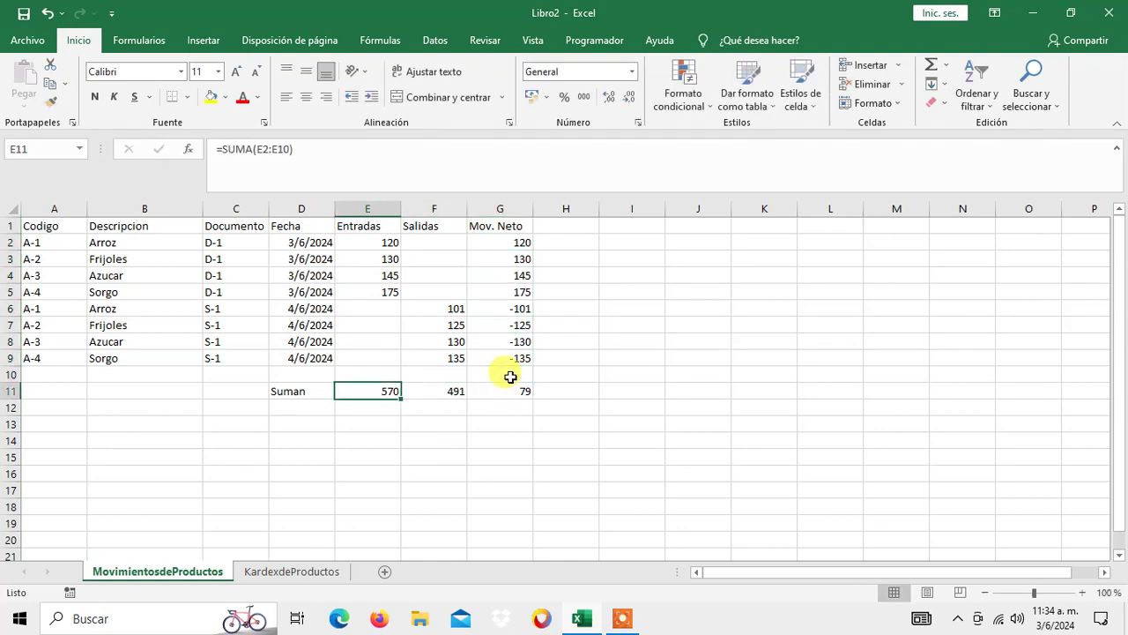
Review the MovimientosdeProductos data, then return to KardexdeProductos and select C2
{"action": "left_click", "coordinate": [303, 573]}
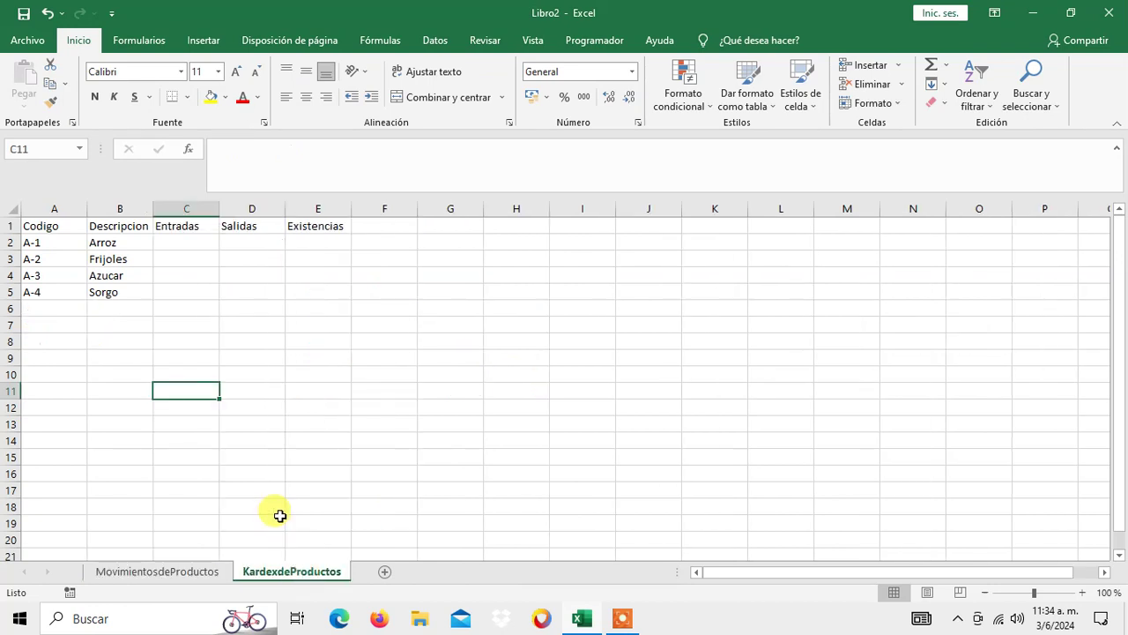
{"action": "left_click", "coordinate": [198, 571]}
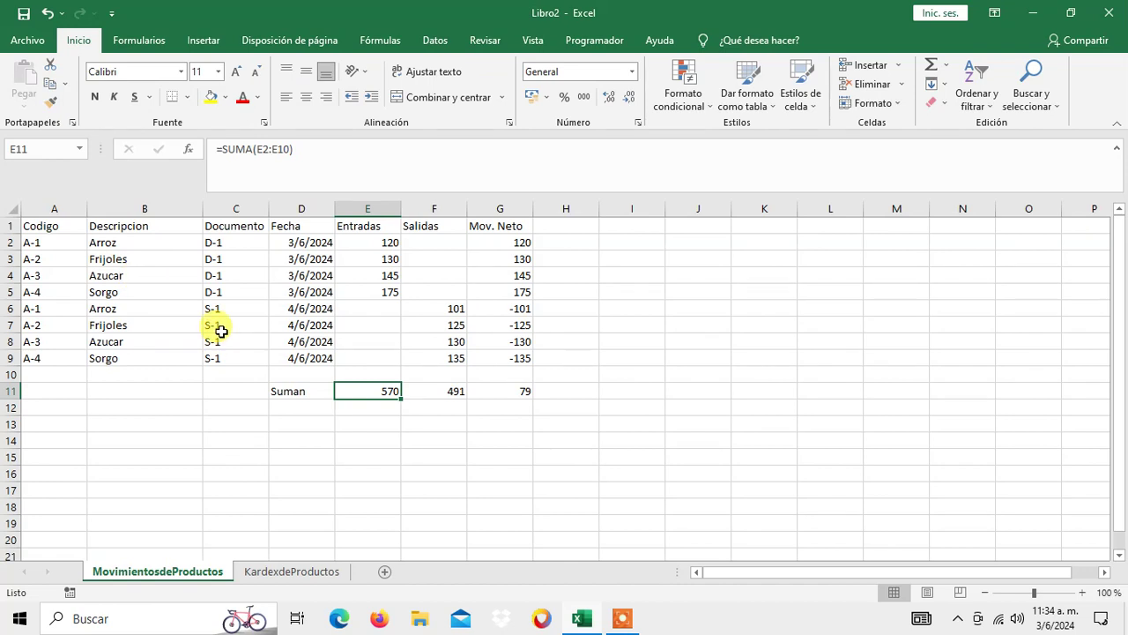
{"action": "left_click", "coordinate": [306, 573]}
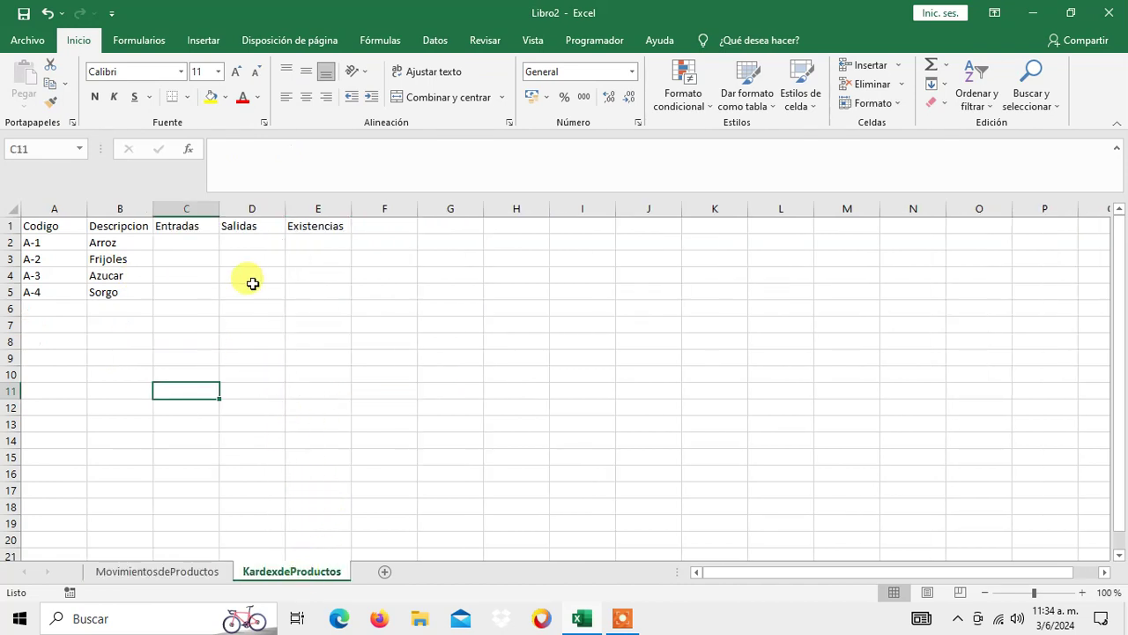
{"action": "left_click", "coordinate": [199, 251]}
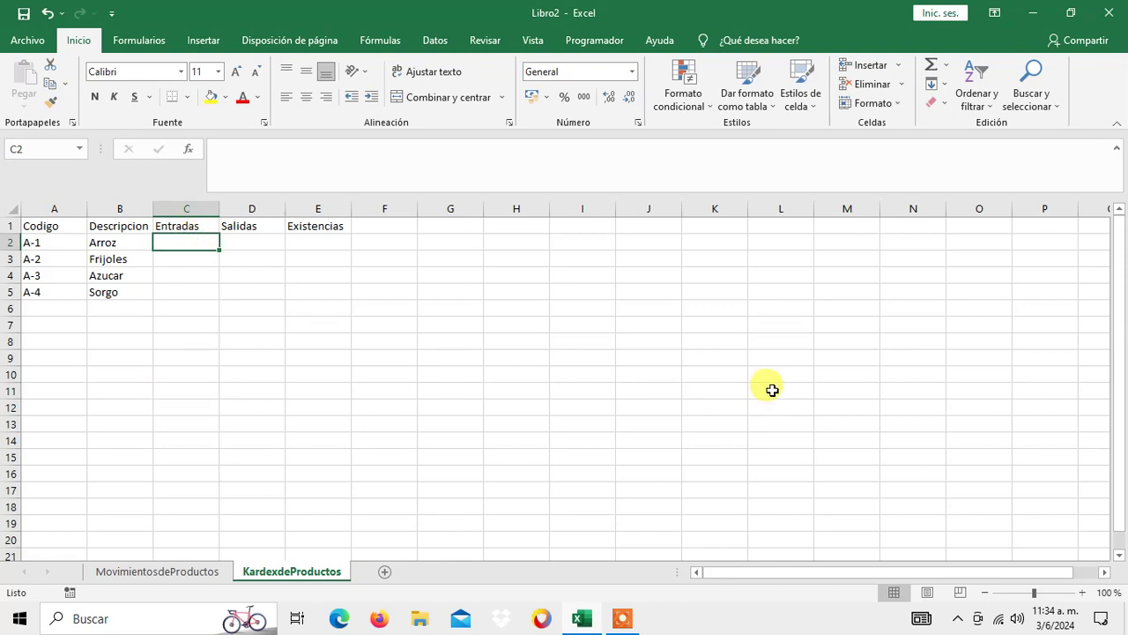
Start a SUMAR.SI in C2 with absolute range MovimientosdeProductos!$A$2:$F$9 and criterion A2
{"action": "type", "text": "="}
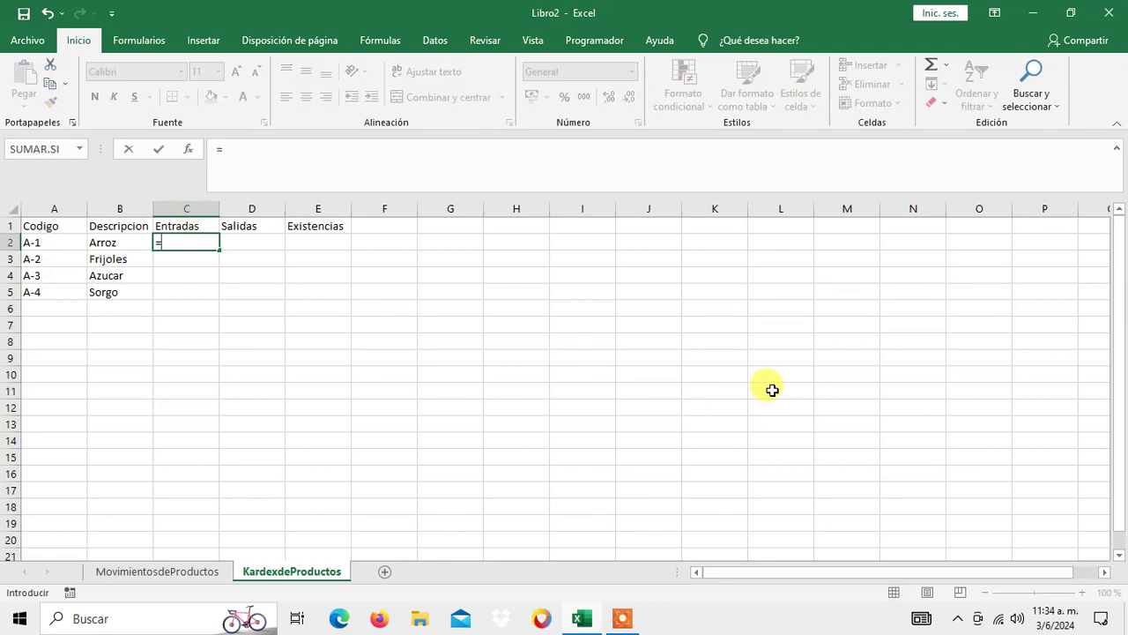
{"action": "type", "text": "sumar"}
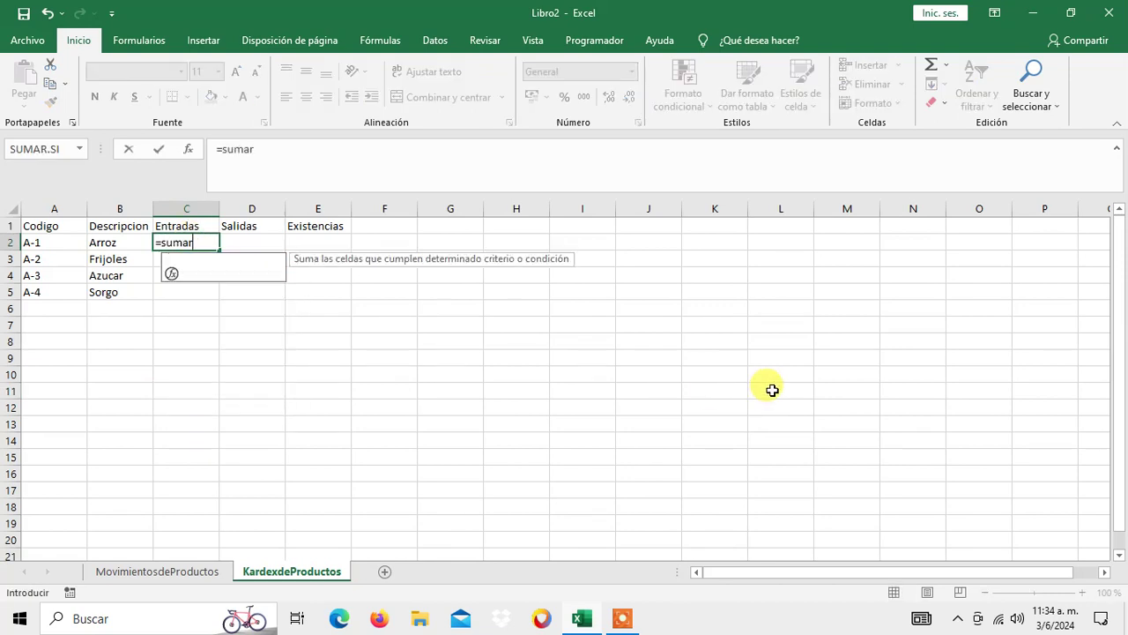
{"action": "type", "text": ".si("}
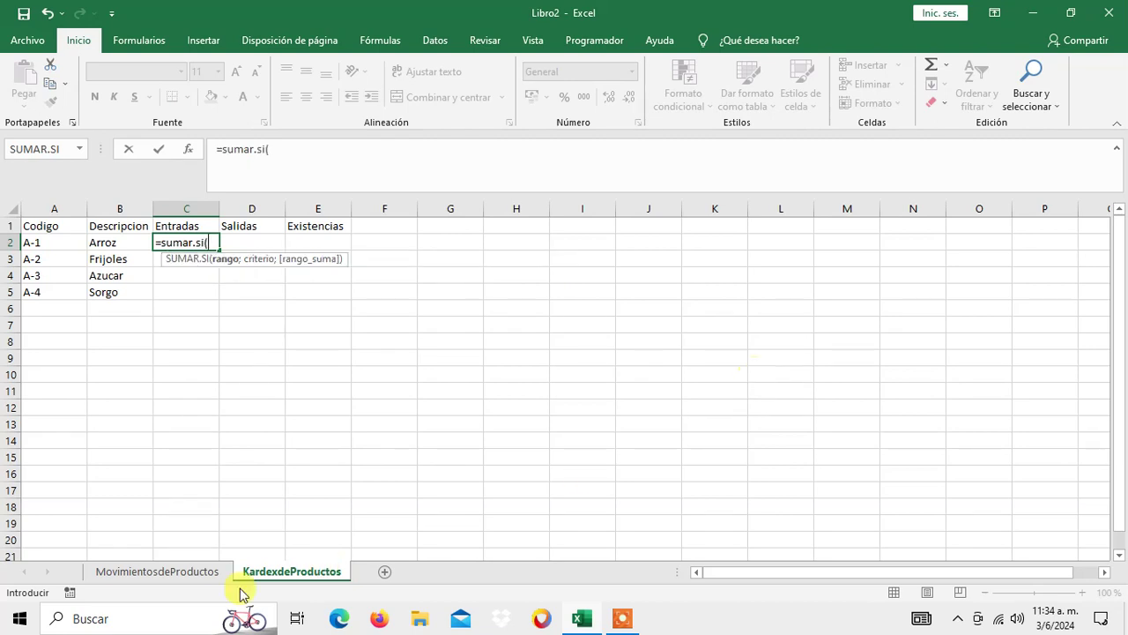
{"action": "left_click", "coordinate": [174, 571]}
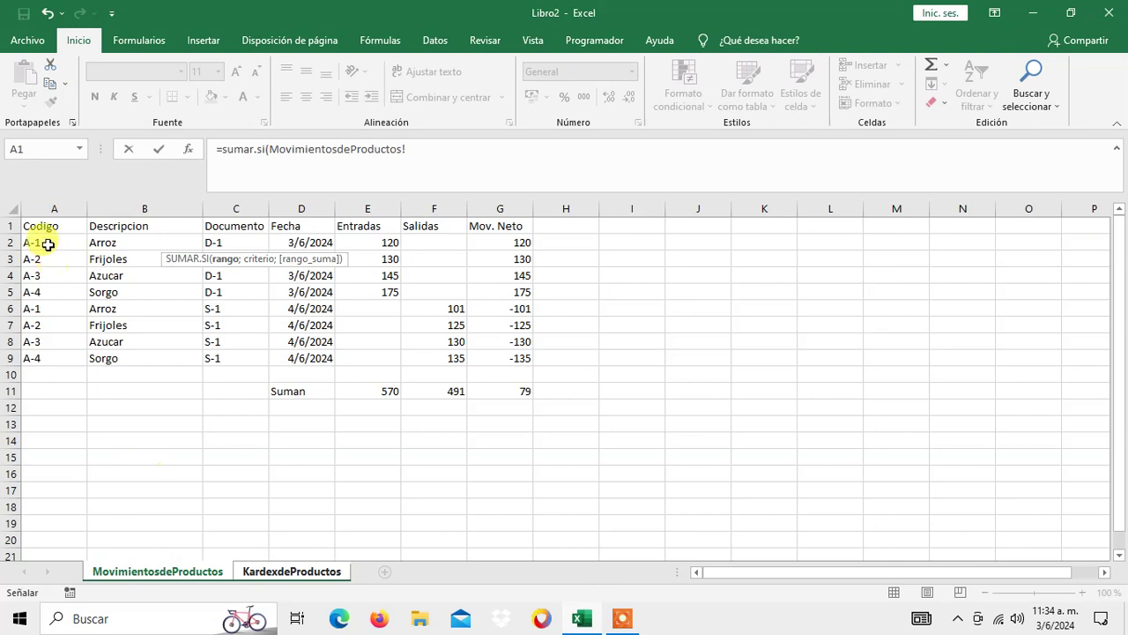
{"action": "mouse_move", "coordinate": [48, 244]}
{"action": "left_mouse_down"}
{"action": "mouse_move", "coordinate": [177, 369]}
{"action": "mouse_move", "coordinate": [433, 357]}
{"action": "left_mouse_up"}
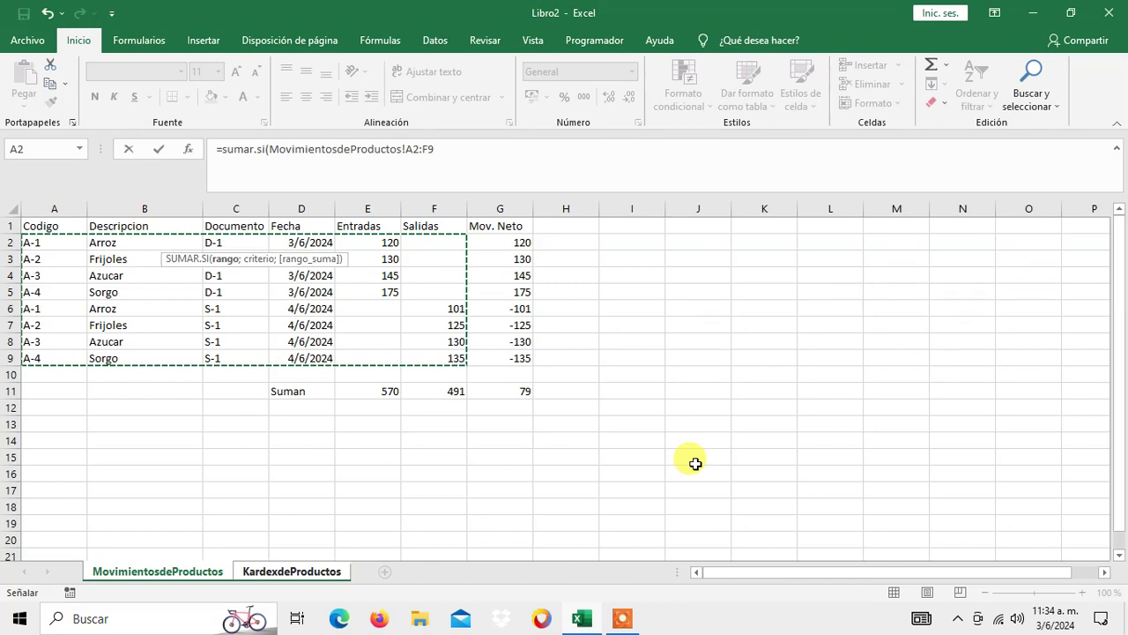
{"action": "key", "text": "F4"}
{"action": "type", "text": "$F$9;"}
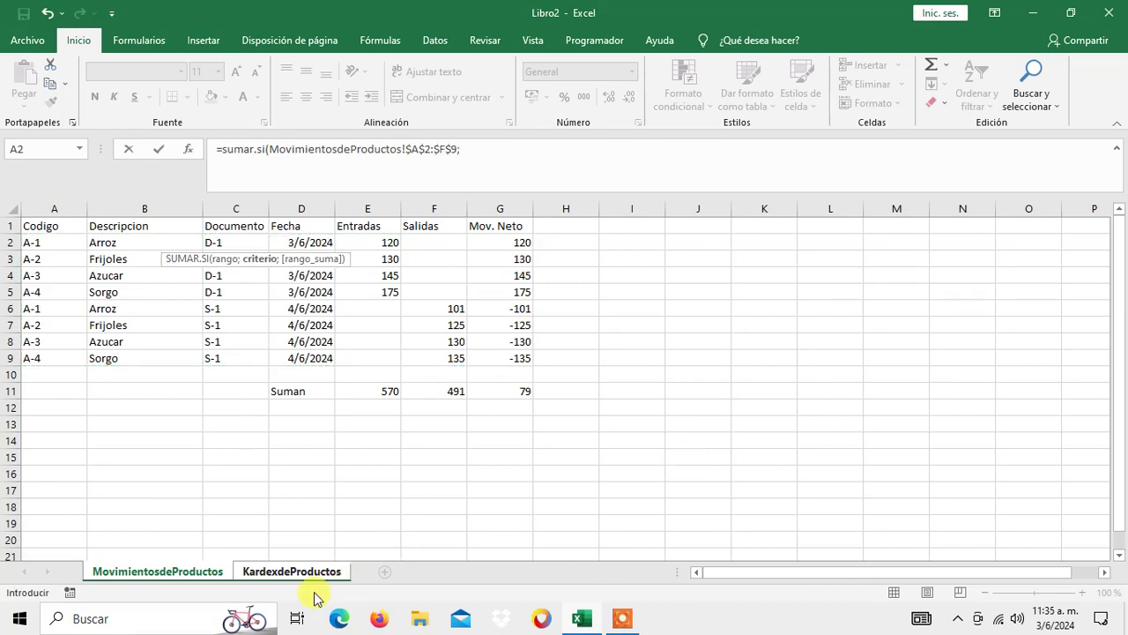
{"action": "left_click", "coordinate": [295, 571]}
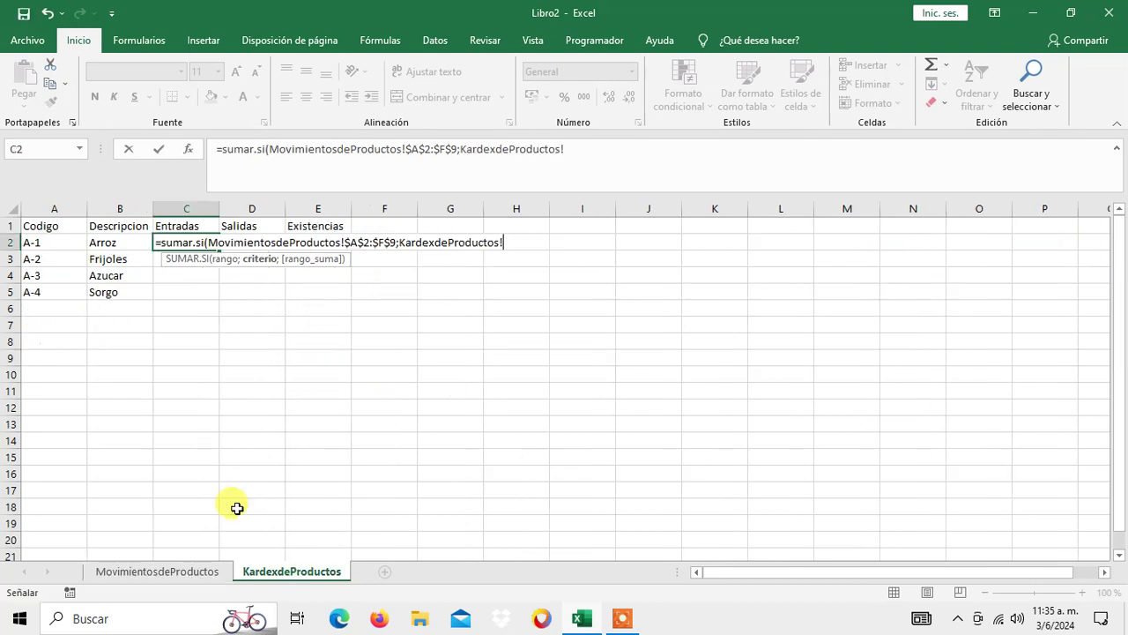
{"action": "left_click", "coordinate": [38, 246]}
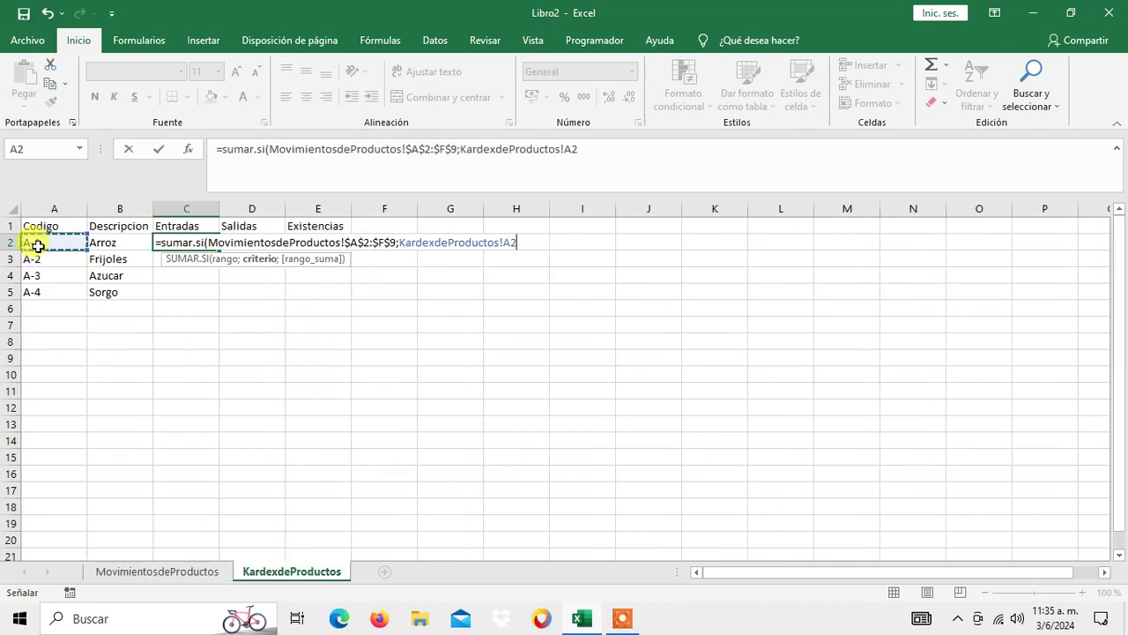
{"action": "type", "text": ";"}
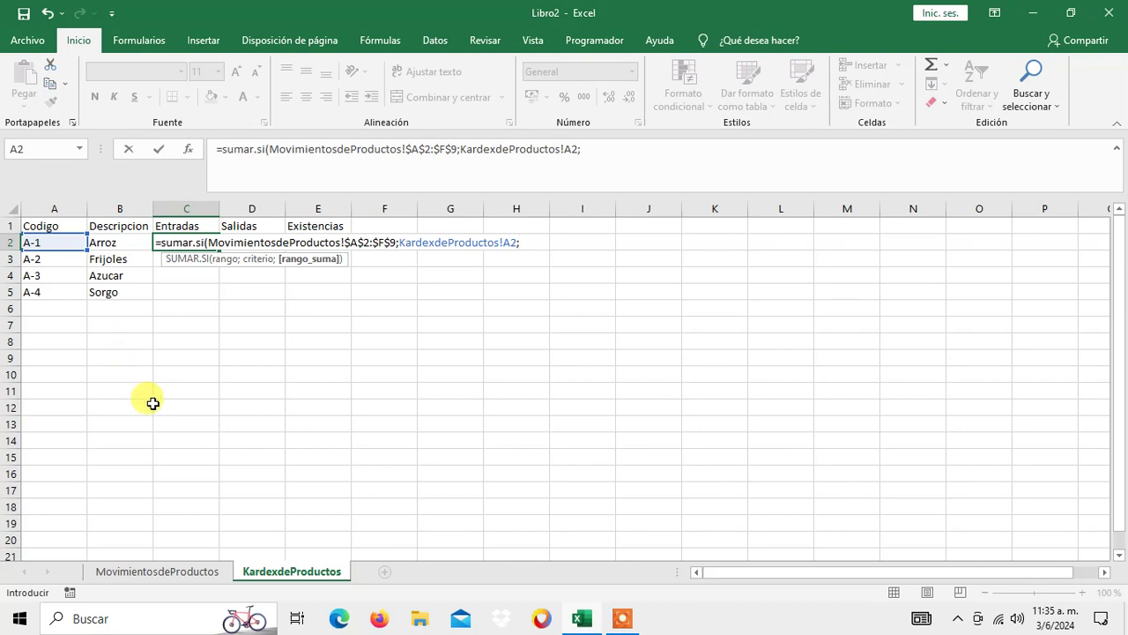
Finish with absolute sum range $E$2:$E$9 and fill the Entradas formula down to C5
{"action": "left_click", "coordinate": [157, 571]}
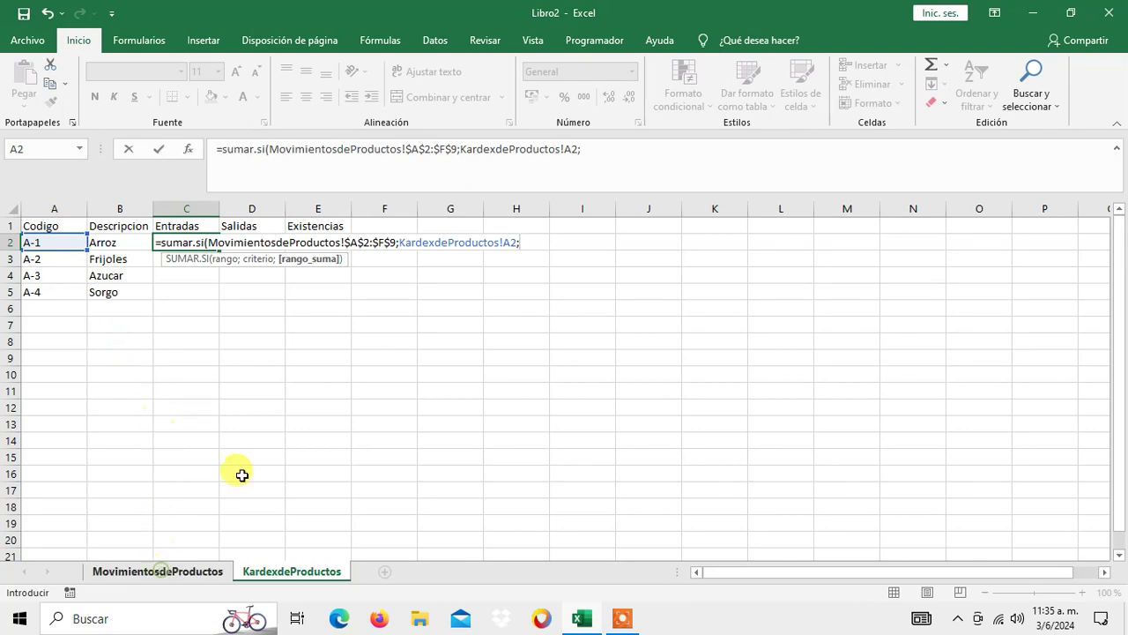
{"action": "left_click_drag", "start_coordinate": [377, 243], "coordinate": [374, 360]}
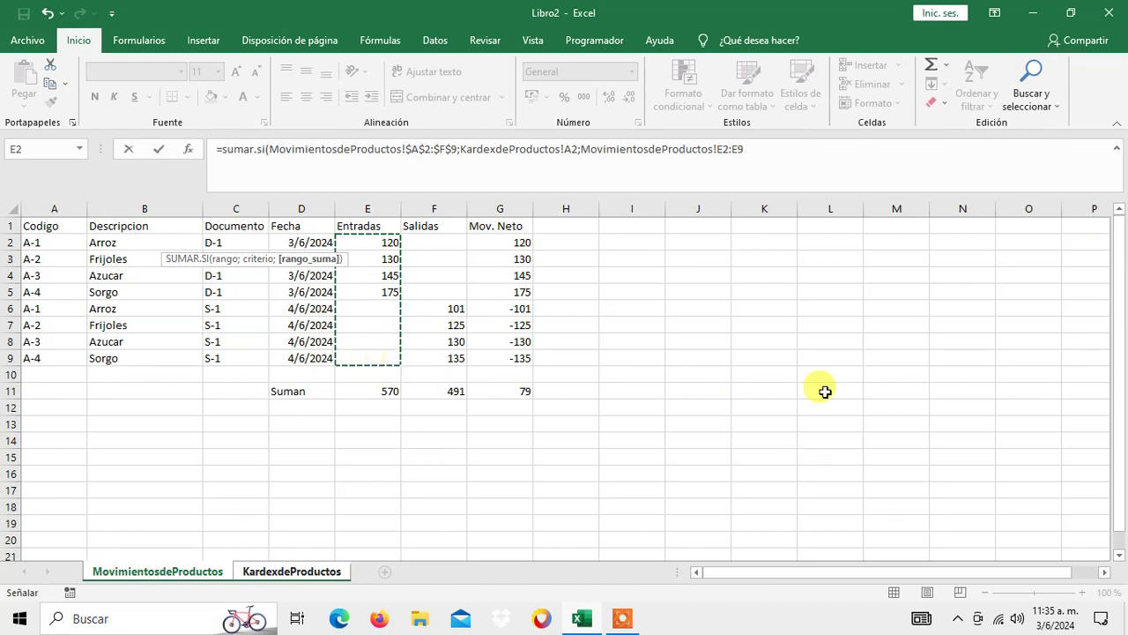
{"action": "key", "text": "F4"}
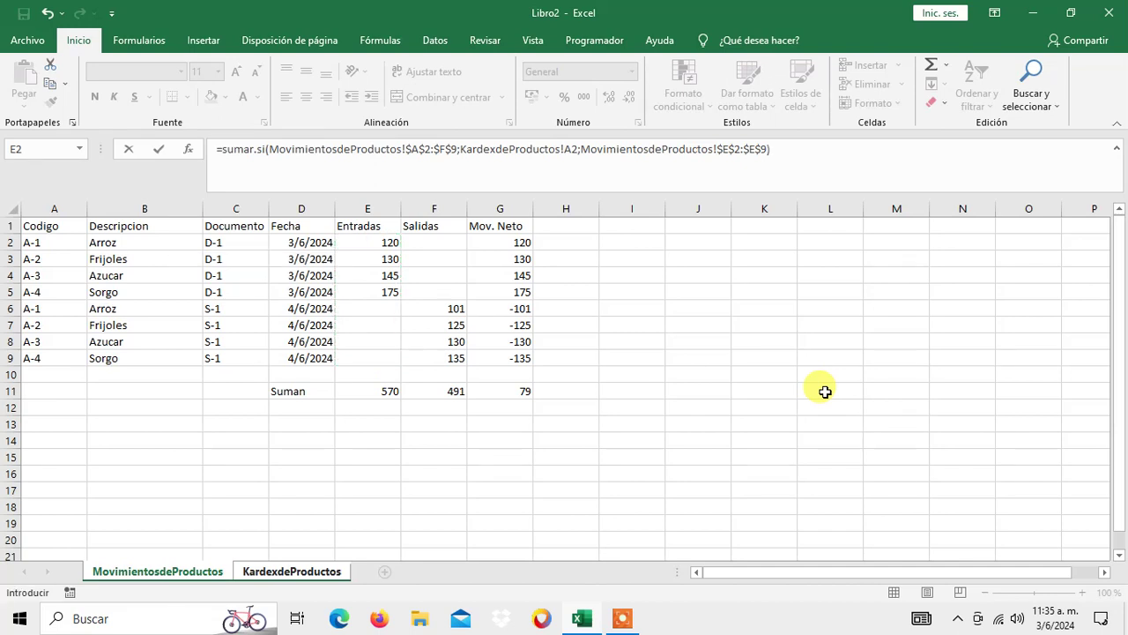
{"action": "key", "text": "Return"}
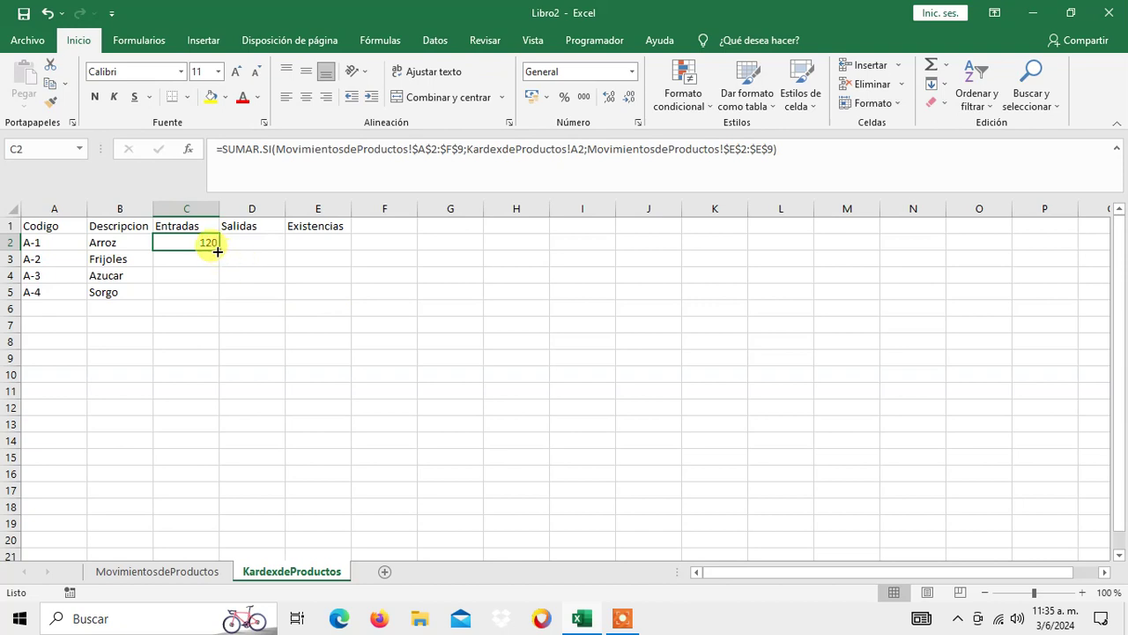
{"action": "left_click_drag", "start_coordinate": [219, 250], "coordinate": [219, 300]}
In D2, replace a mistaken lookup with SUMAR.SI over the movements table, criterion A2
{"action": "left_click", "coordinate": [264, 250]}
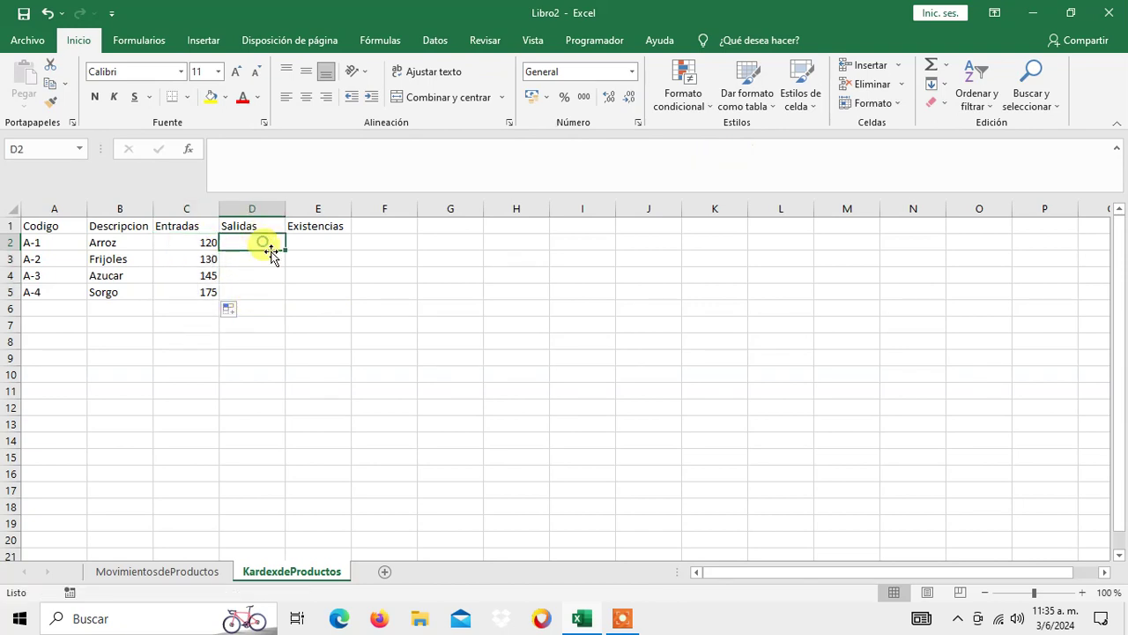
{"action": "type", "text": "="}
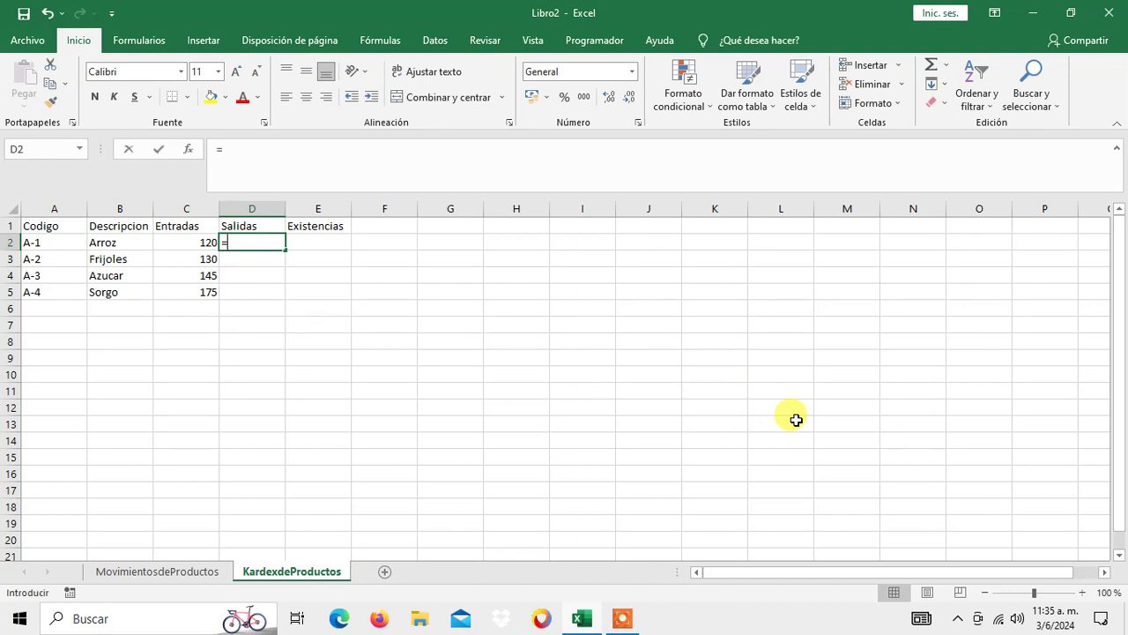
{"action": "type", "text": "busc"}
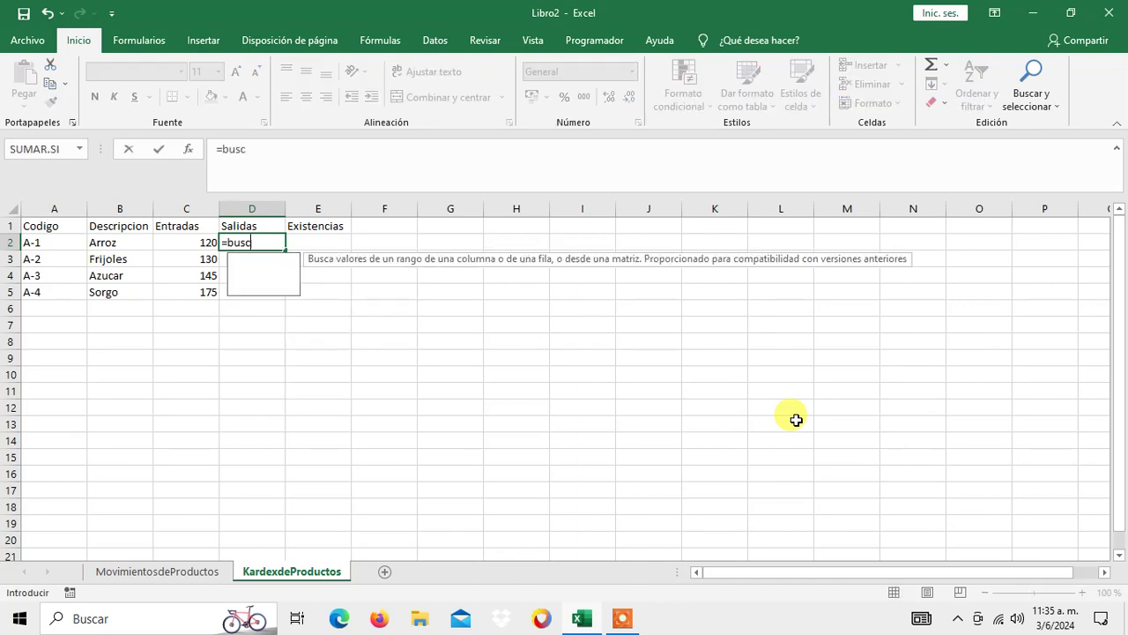
{"action": "type", "text": "ar.si("}
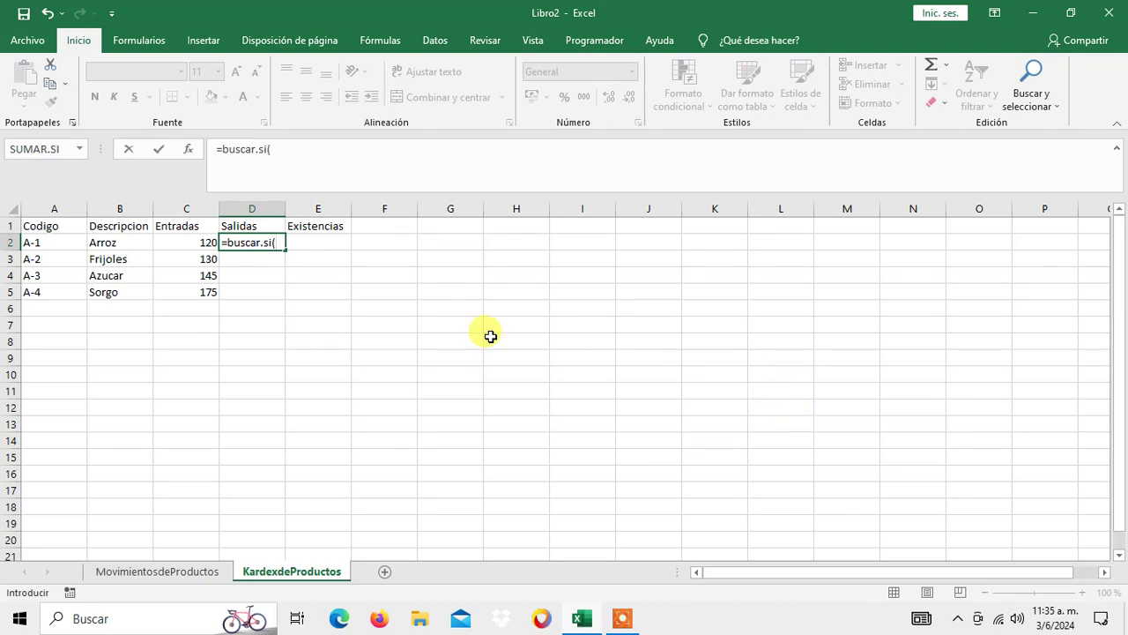
{"action": "key", "text": "Escape"}
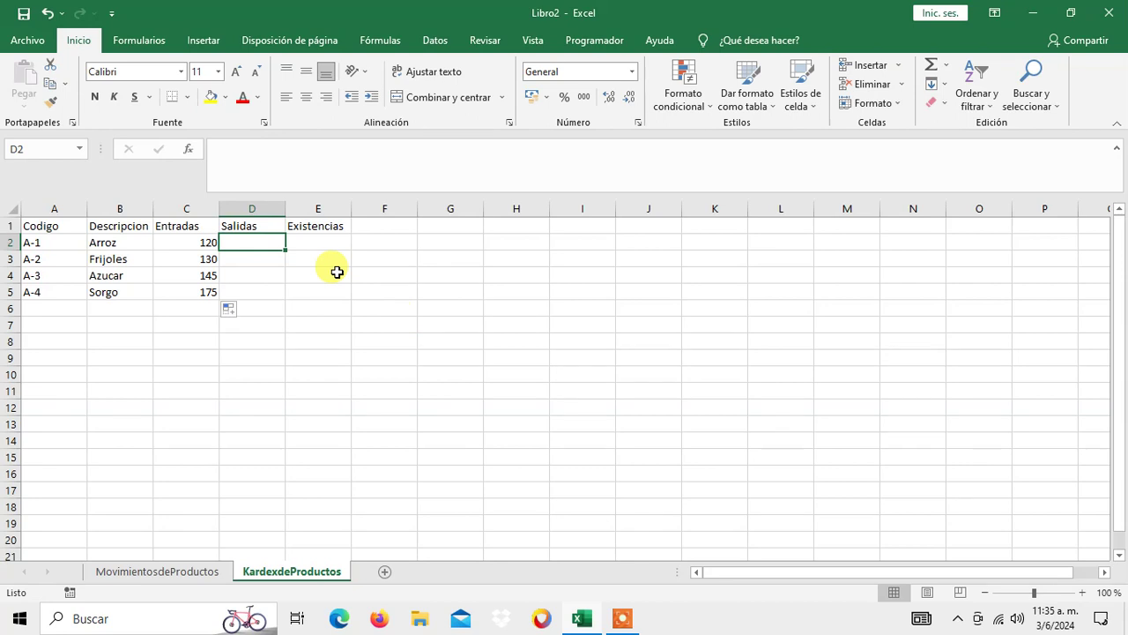
{"action": "type", "text": "=sumar.si"}
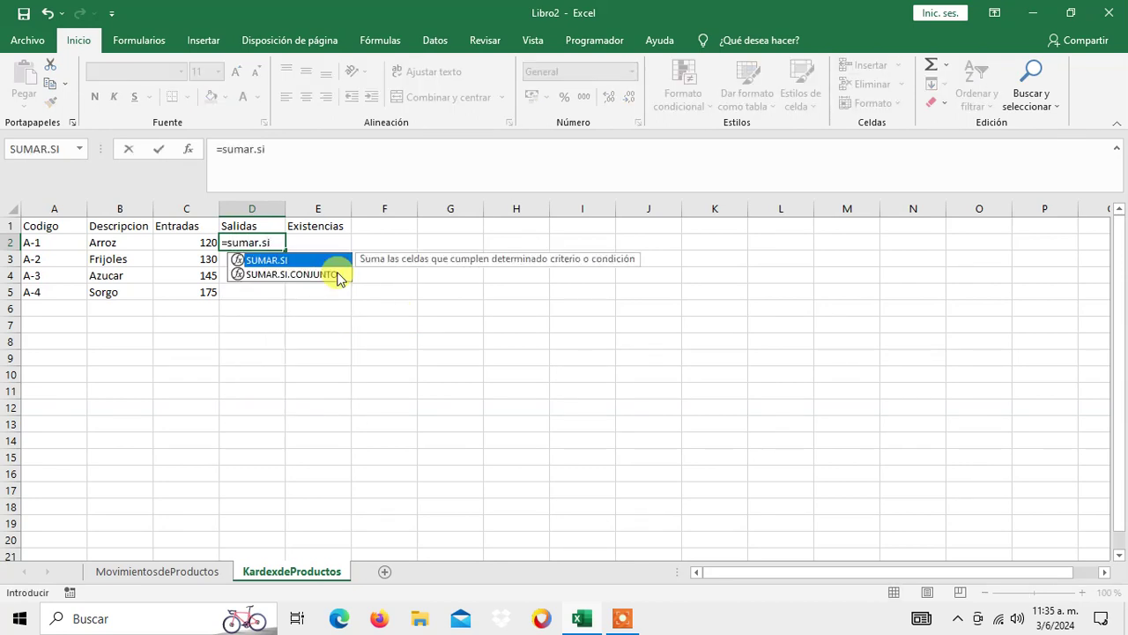
{"action": "type", "text": "("}
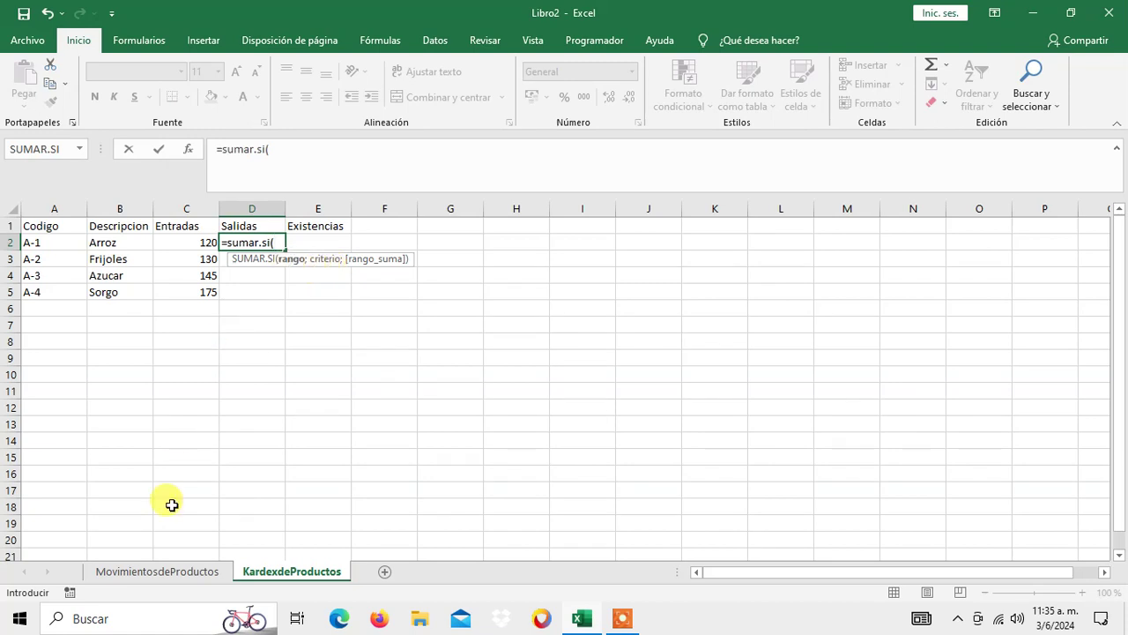
{"action": "left_click", "coordinate": [179, 584]}
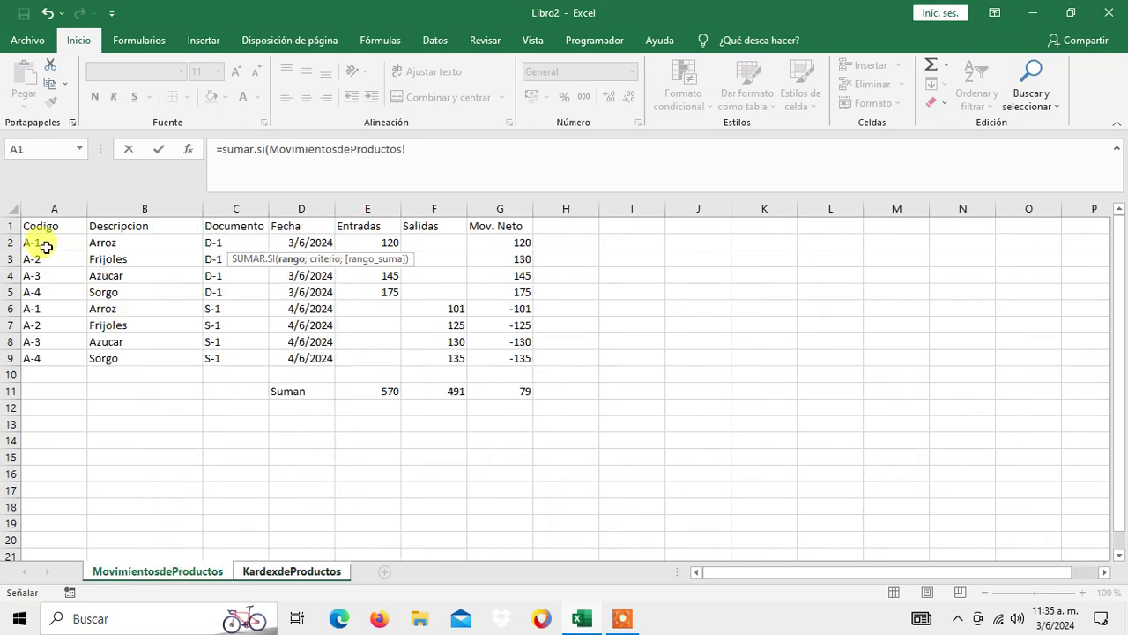
{"action": "left_click_drag", "start_coordinate": [44, 244], "coordinate": [438, 360]}
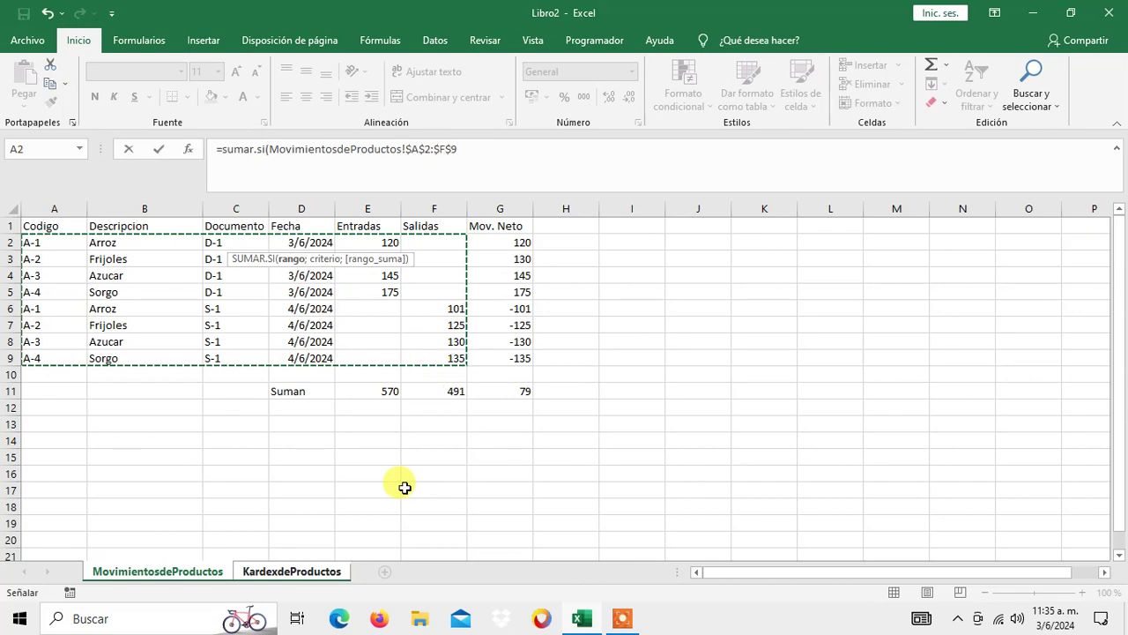
{"action": "type", "text": ";"}
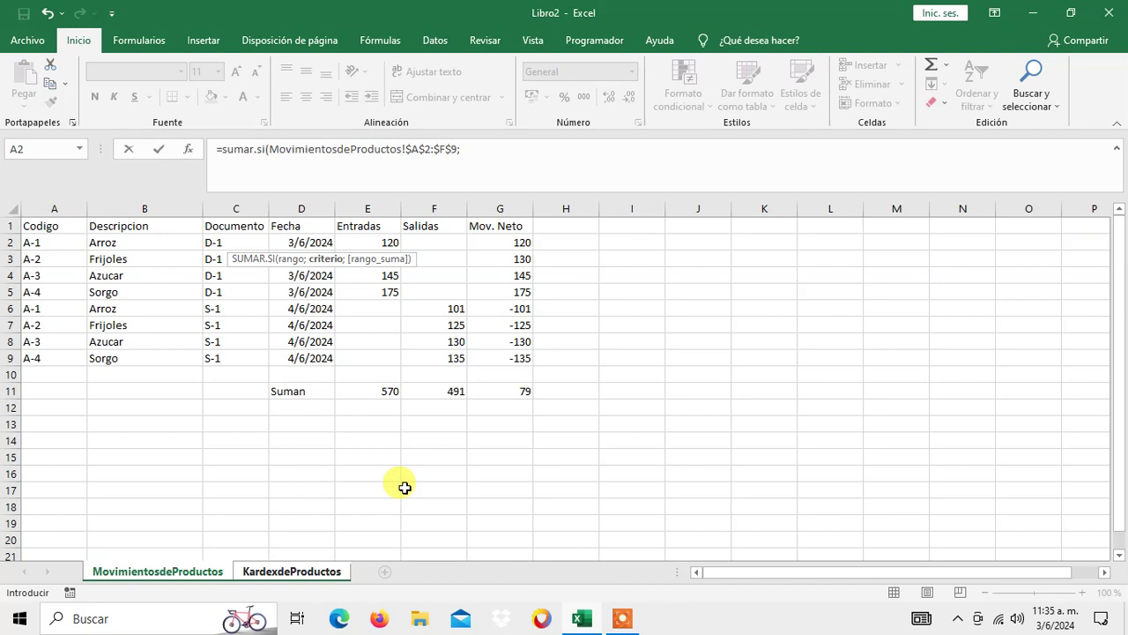
{"action": "left_click", "coordinate": [279, 572]}
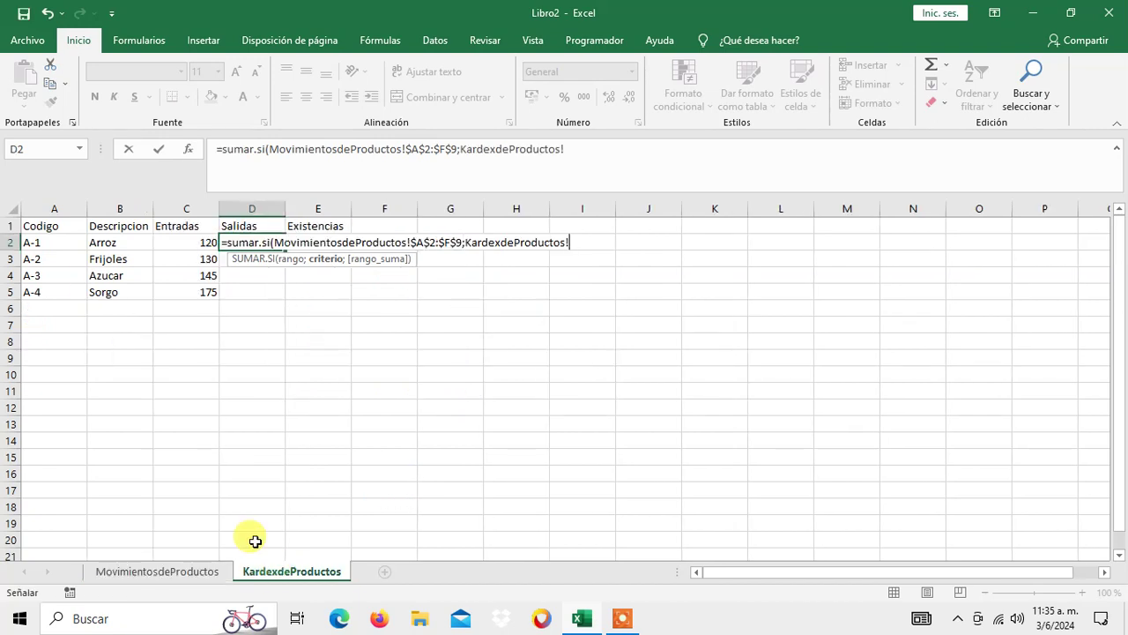
{"action": "left_click", "coordinate": [35, 242]}
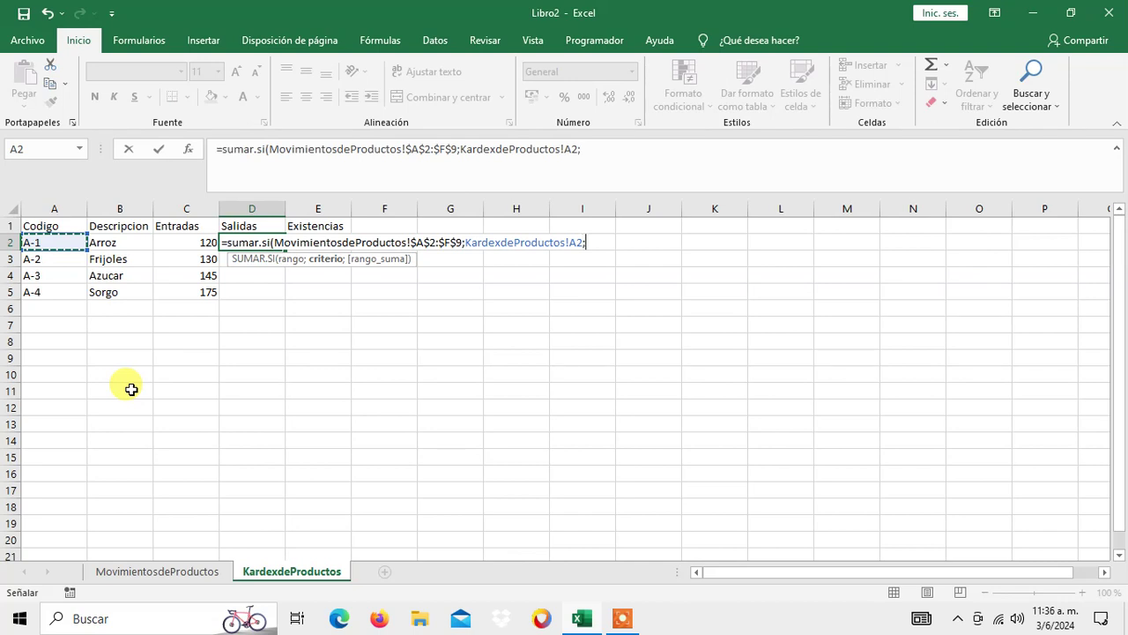
Use the Salidas quantities as the sum range and fill the formula down to D5
{"action": "left_click", "coordinate": [136, 573]}
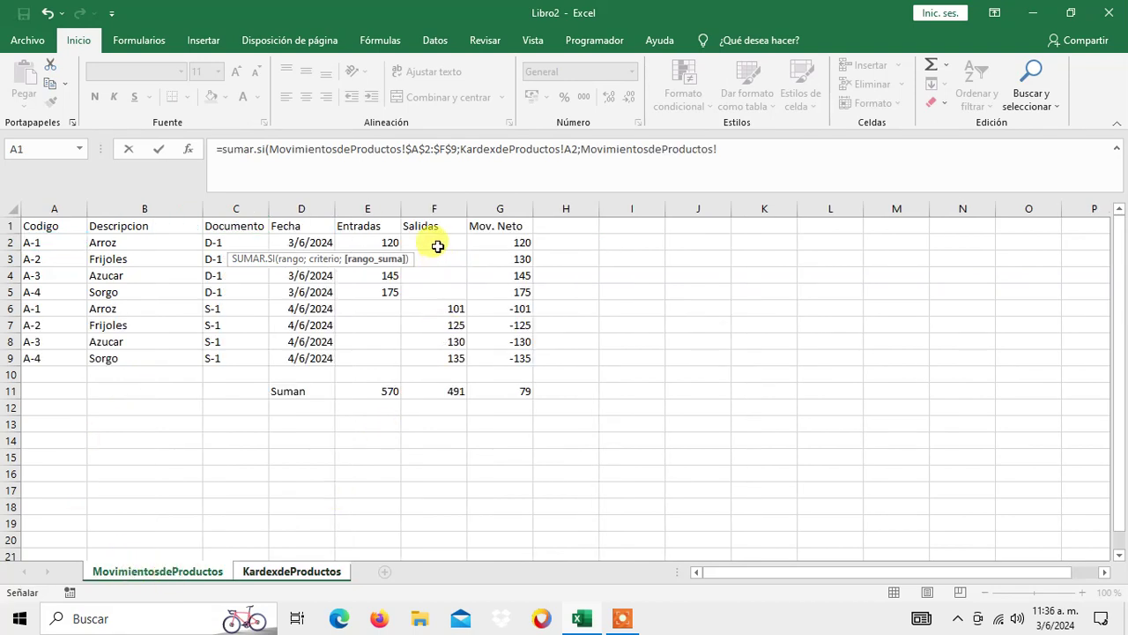
{"action": "left_click_drag", "start_coordinate": [438, 242], "coordinate": [440, 355]}
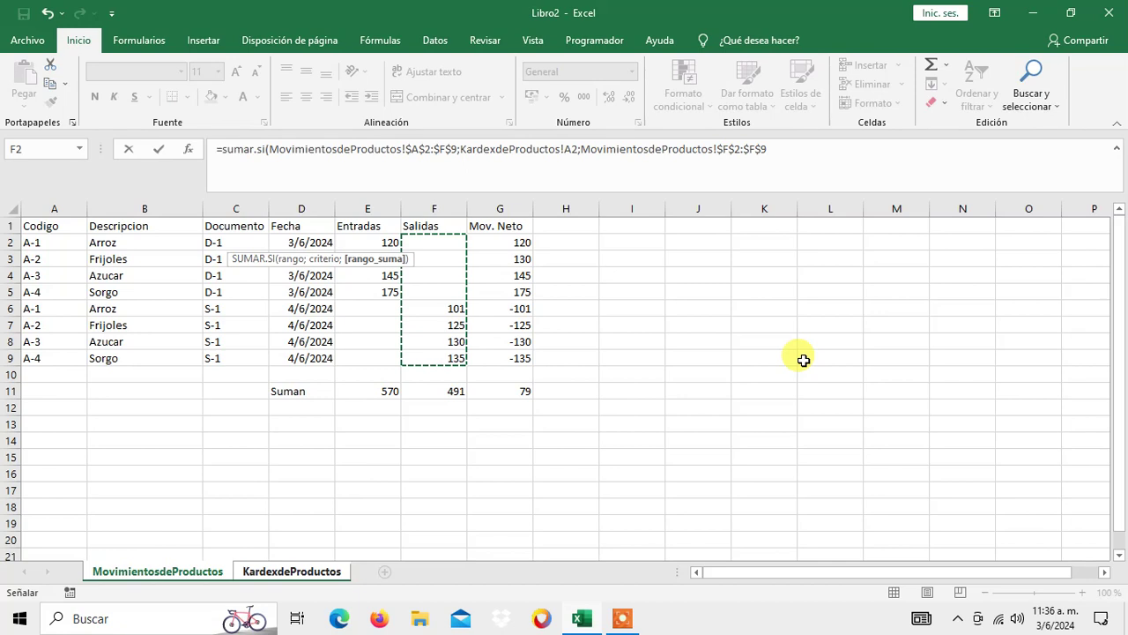
{"action": "key", "text": "Return"}
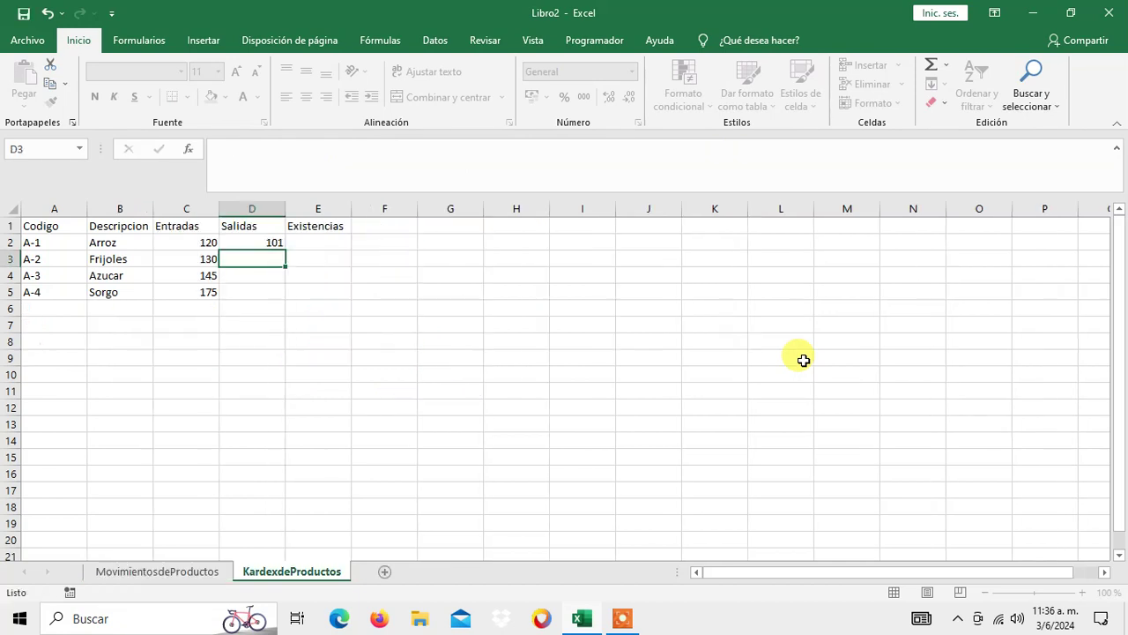
{"action": "key", "text": "Up"}
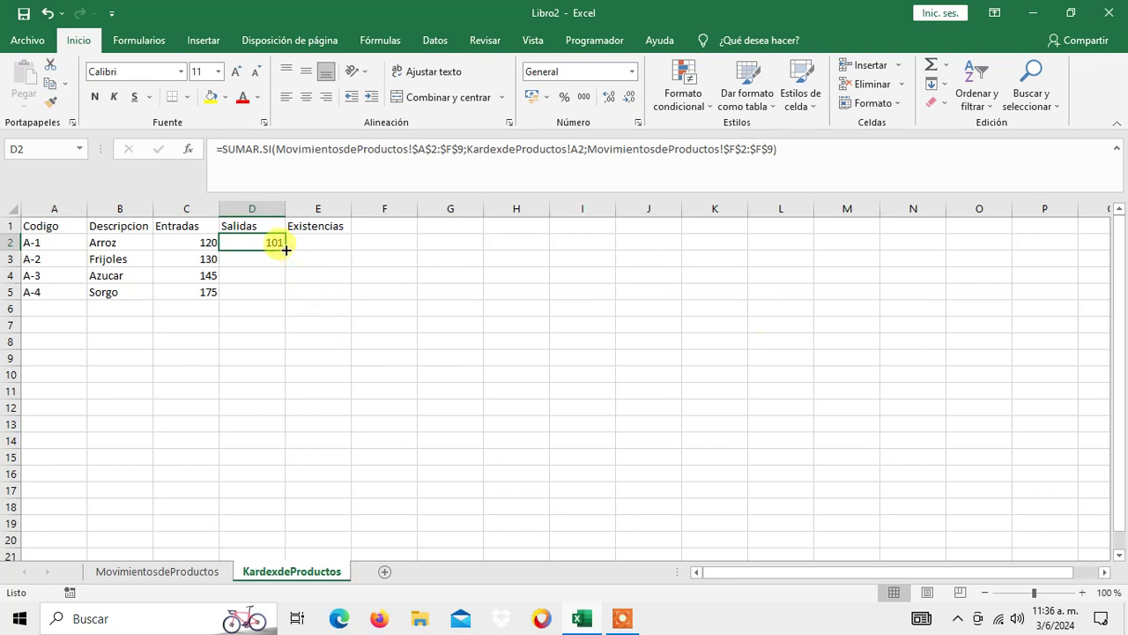
{"action": "left_click_drag", "start_coordinate": [286, 249], "coordinate": [284, 304]}
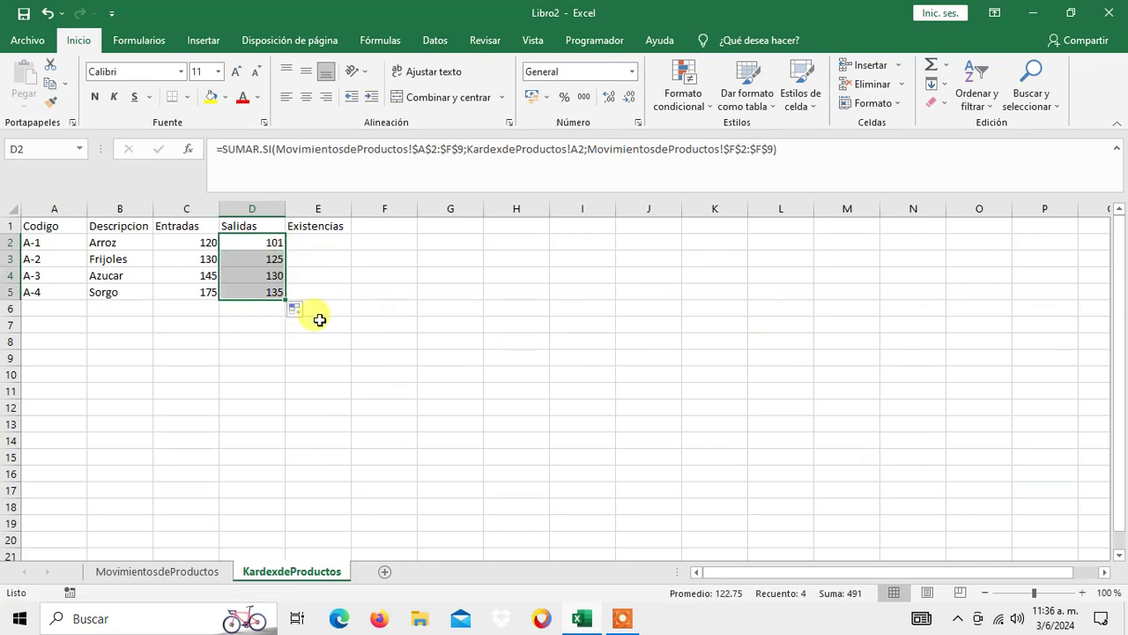
{"action": "left_click", "coordinate": [335, 243]}
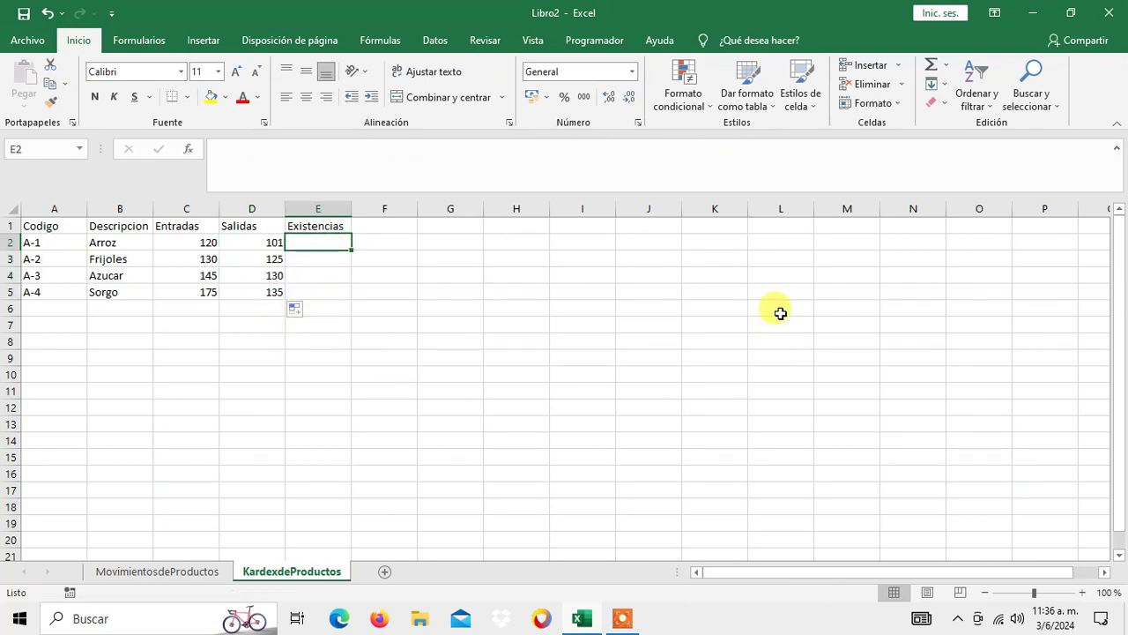
Enter the stock formula =+C2-D2 in E2 and copy it down to E3:E5
{"action": "type", "text": "+"}
{"action": "key", "text": "Left"}
{"action": "key", "text": "Left"}
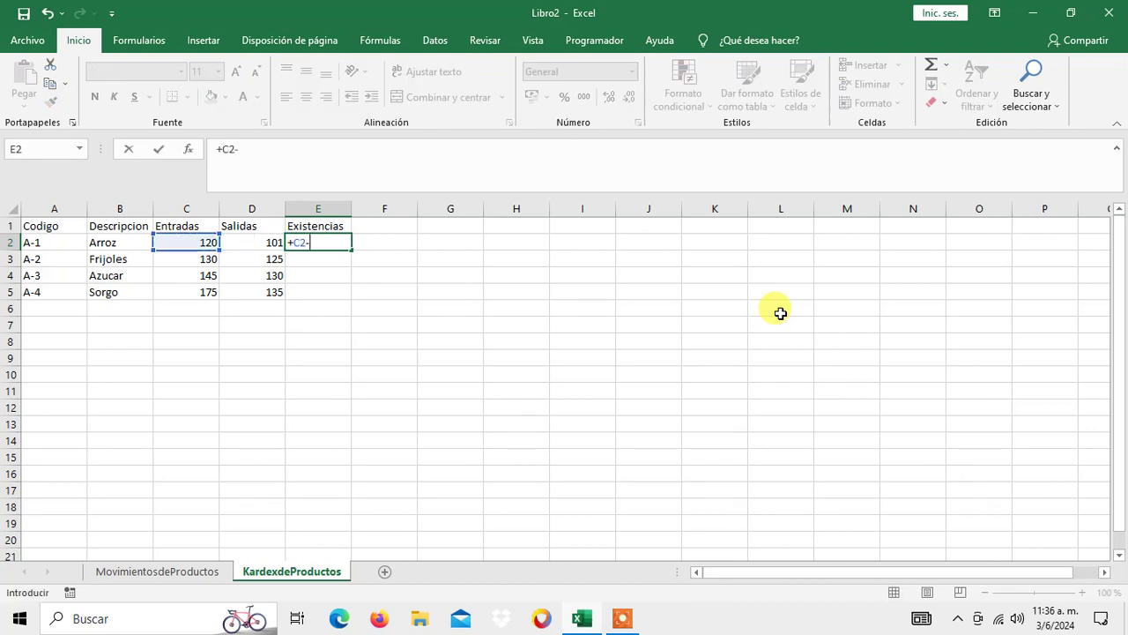
{"action": "key", "text": "Left"}
{"action": "key", "text": "ctrl+Return"}
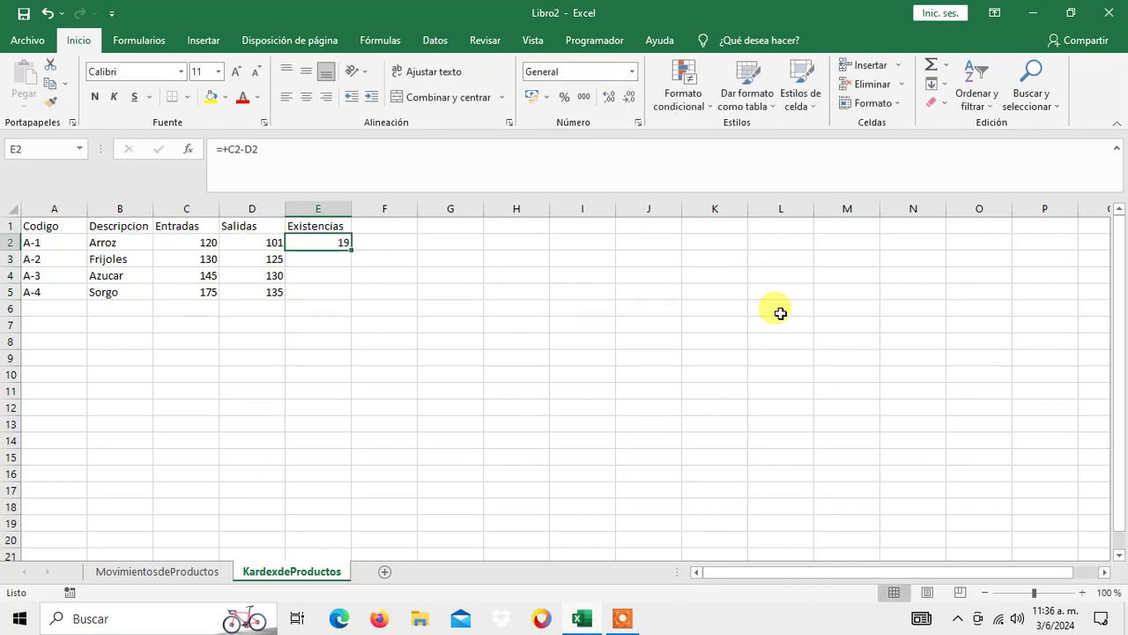
{"action": "key", "text": "ctrl+c"}
{"action": "key", "text": "Down"}
{"action": "key", "text": "shift+Down"}
{"action": "key", "text": "shift+Down"}
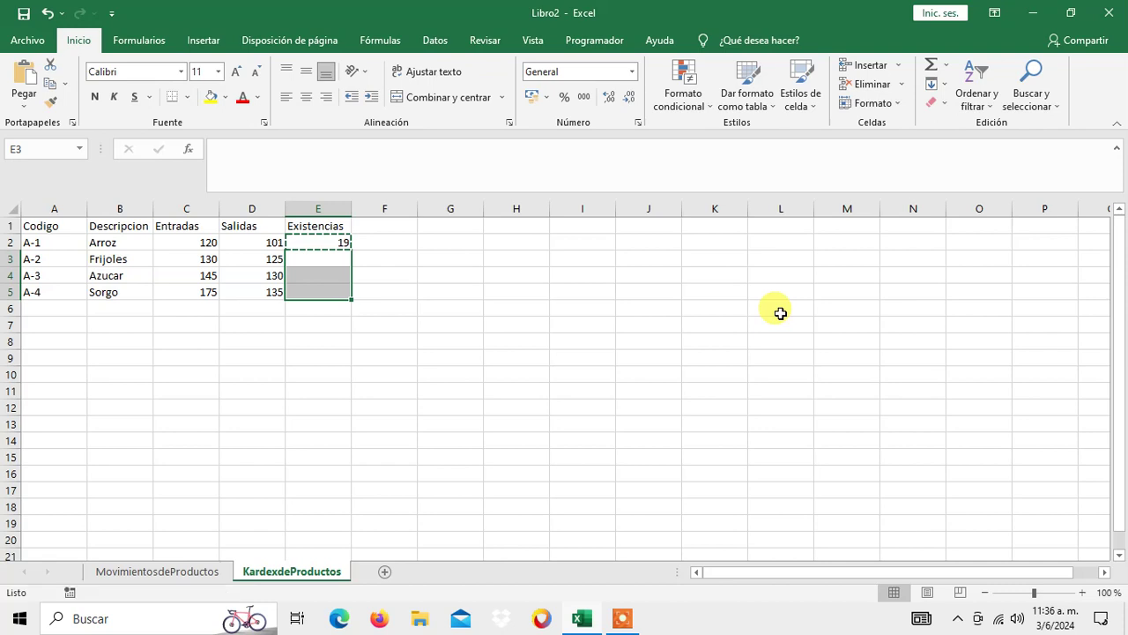
{"action": "key", "text": "ctrl+v"}
Type the totals label Suman in B7
{"action": "key", "text": "Down"}
{"action": "key", "text": "Down"}
{"action": "key", "text": "Down"}
{"action": "key", "text": "Left"}
{"action": "key", "text": "Left"}
{"action": "key", "text": "Left"}
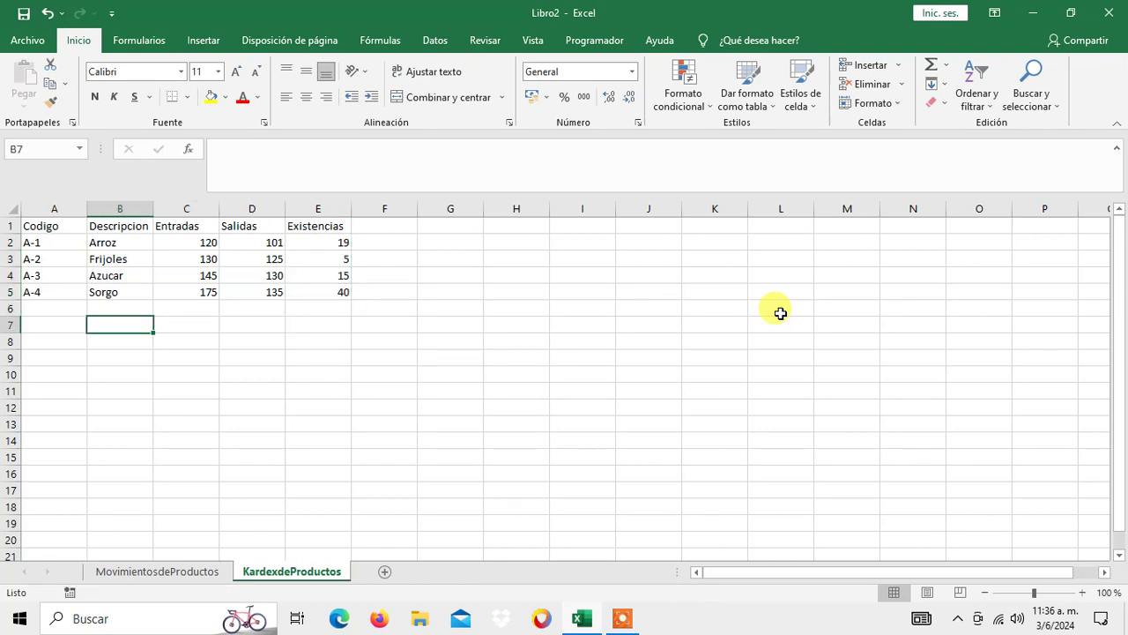
{"action": "type", "text": "Suman"}
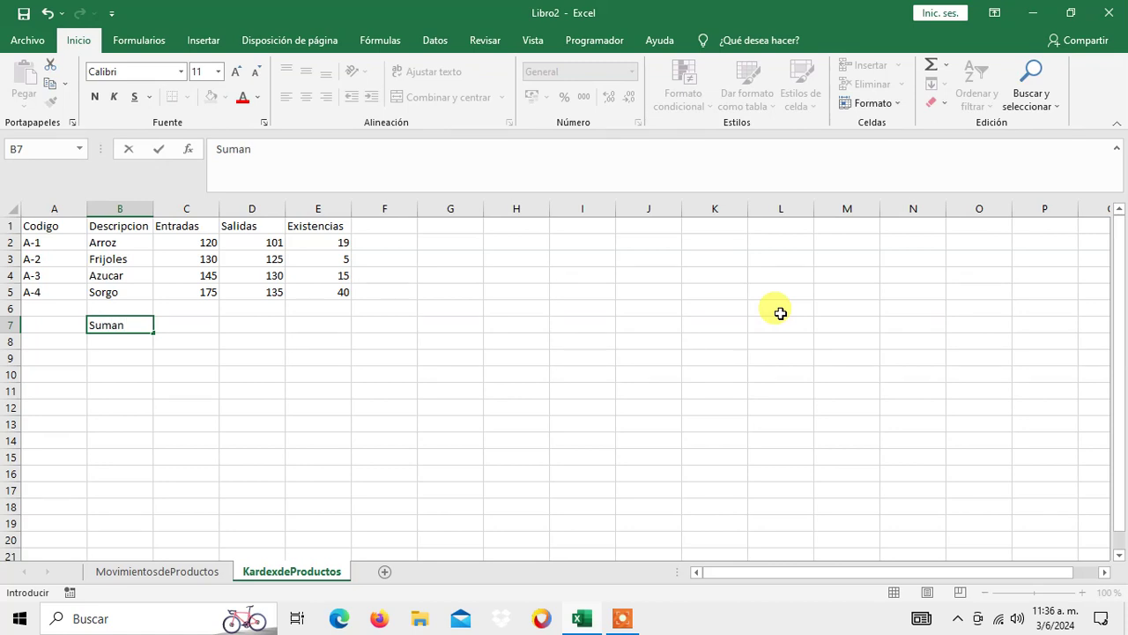
{"action": "key", "text": "Return"}
Total Entradas with =SUMA(C2:C6) in C7 and copy it across D7:E7
{"action": "key", "text": "Up"}
{"action": "key", "text": "Right"}
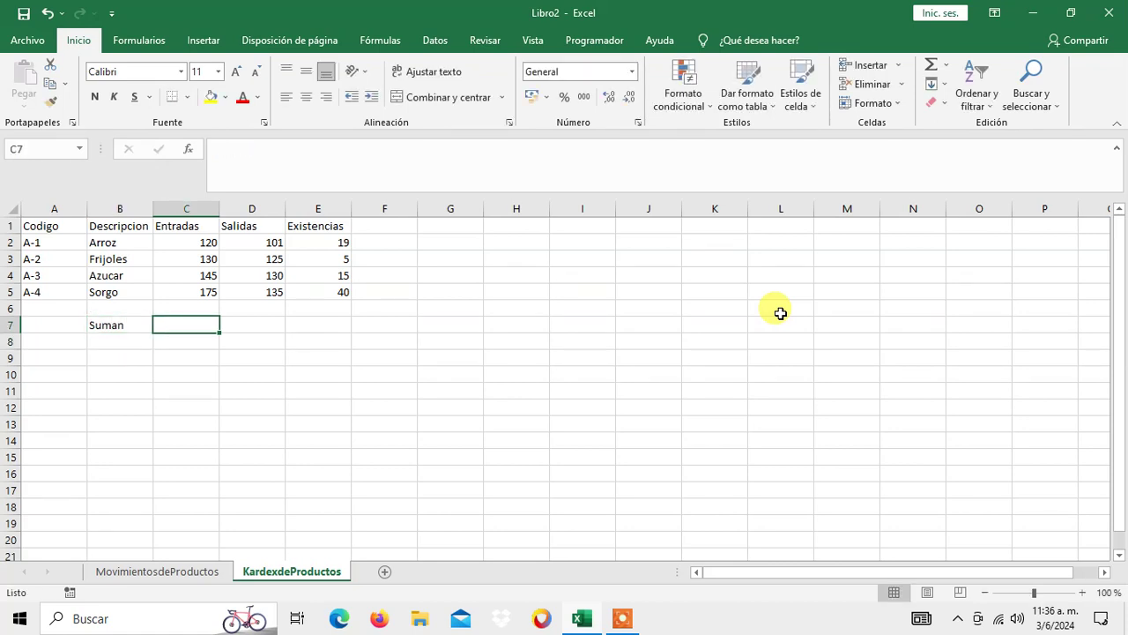
{"action": "type", "text": "=suma"}
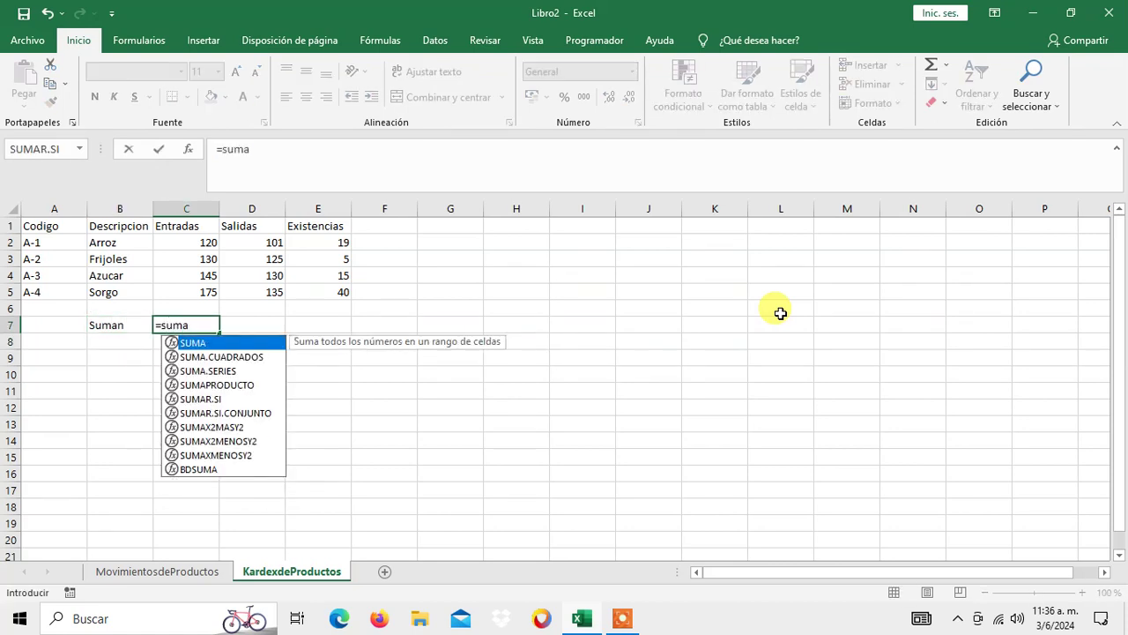
{"action": "type", "text": "("}
{"action": "key", "text": "Up"}
{"action": "key", "text": "shift+Up"}
{"action": "key", "text": "shift+Up"}
{"action": "key", "text": "shift+Up"}
{"action": "key", "text": "shift+Up"}
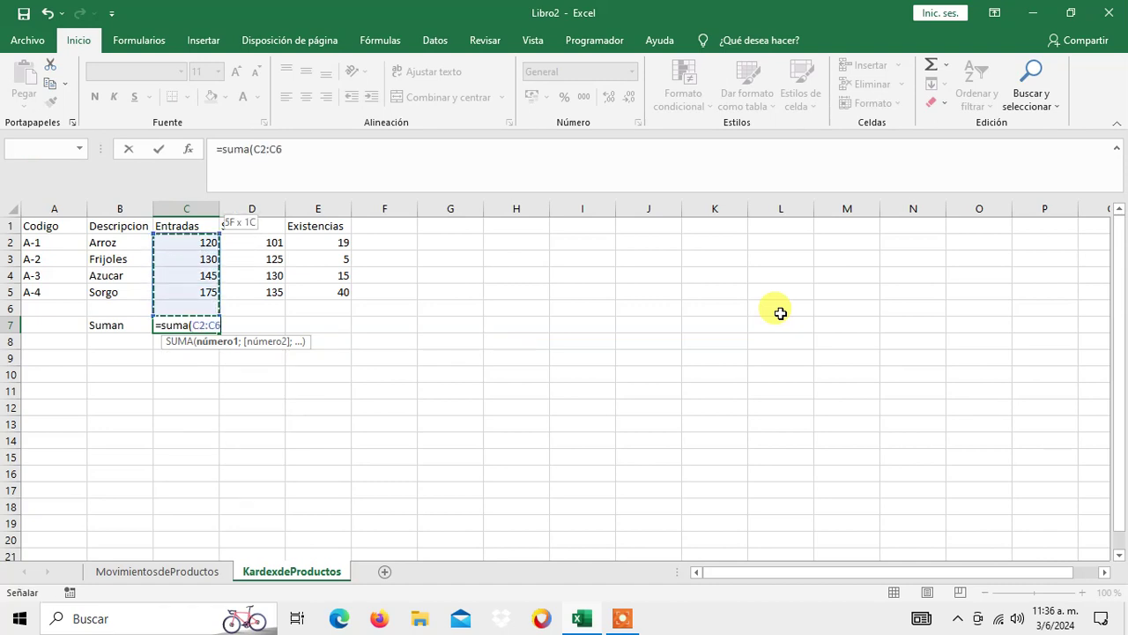
{"action": "type", "text": ")"}
{"action": "key", "text": "Return"}
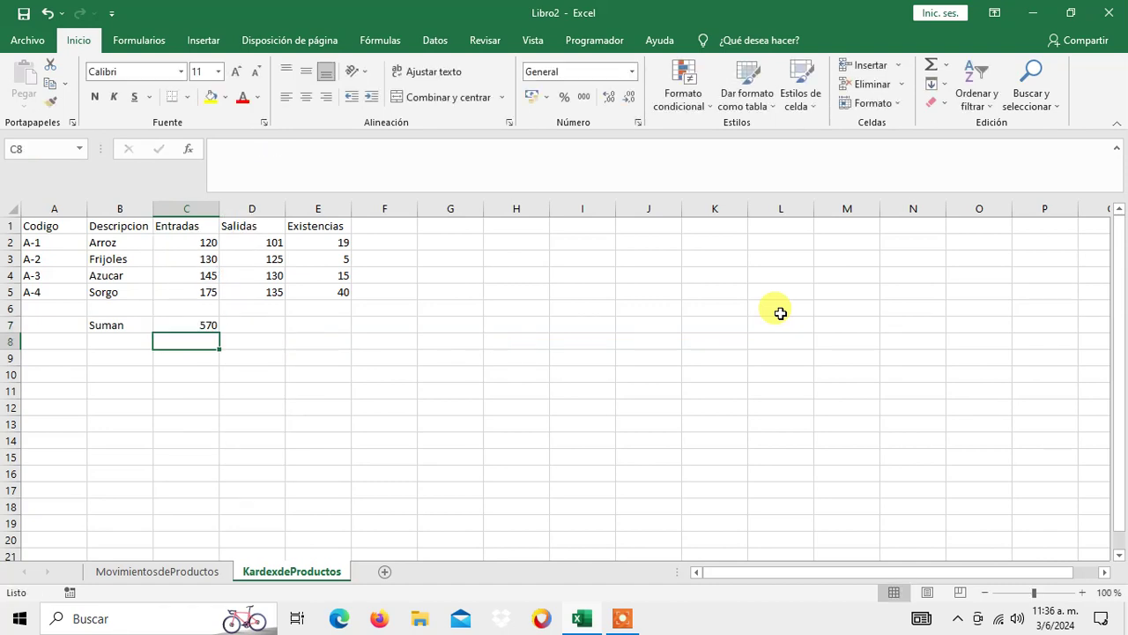
{"action": "key", "text": "Up"}
{"action": "key", "text": "ctrl+c"}
{"action": "key", "text": "Right"}
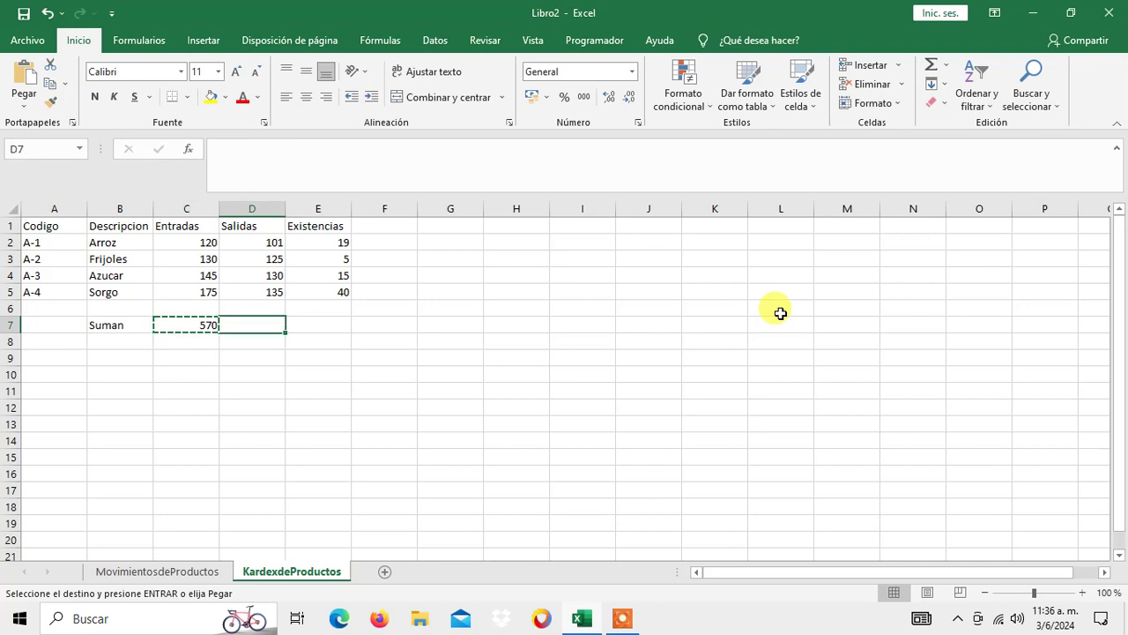
{"action": "key", "text": "shift+Right"}
{"action": "key", "text": "ctrl+v"}
{"action": "key", "text": "Left"}
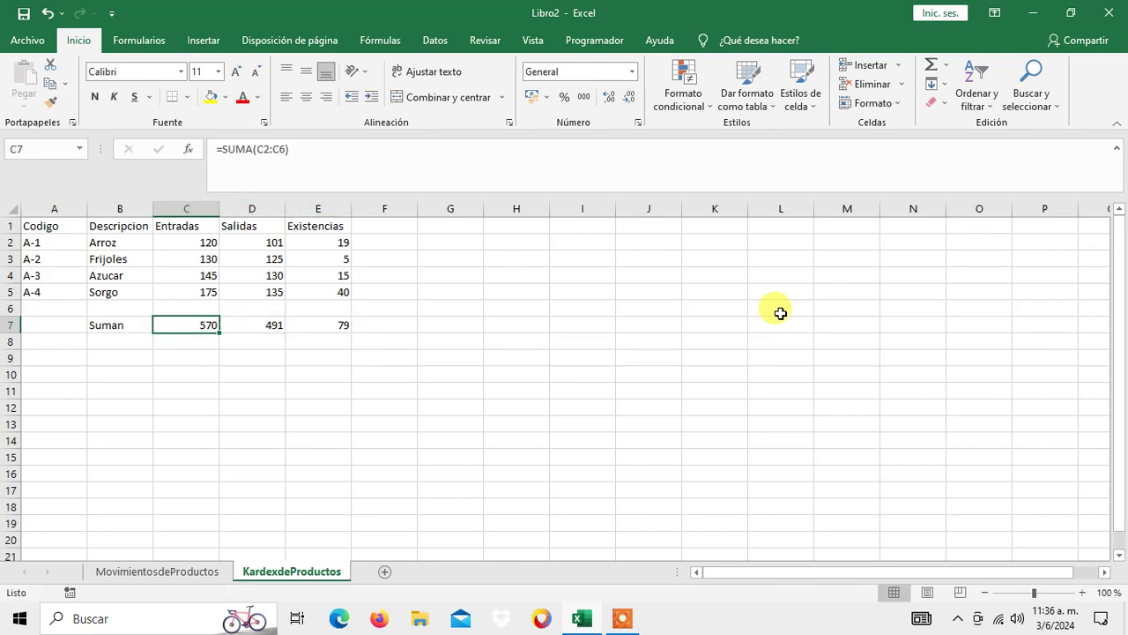
{"action": "left_click", "coordinate": [180, 573]}
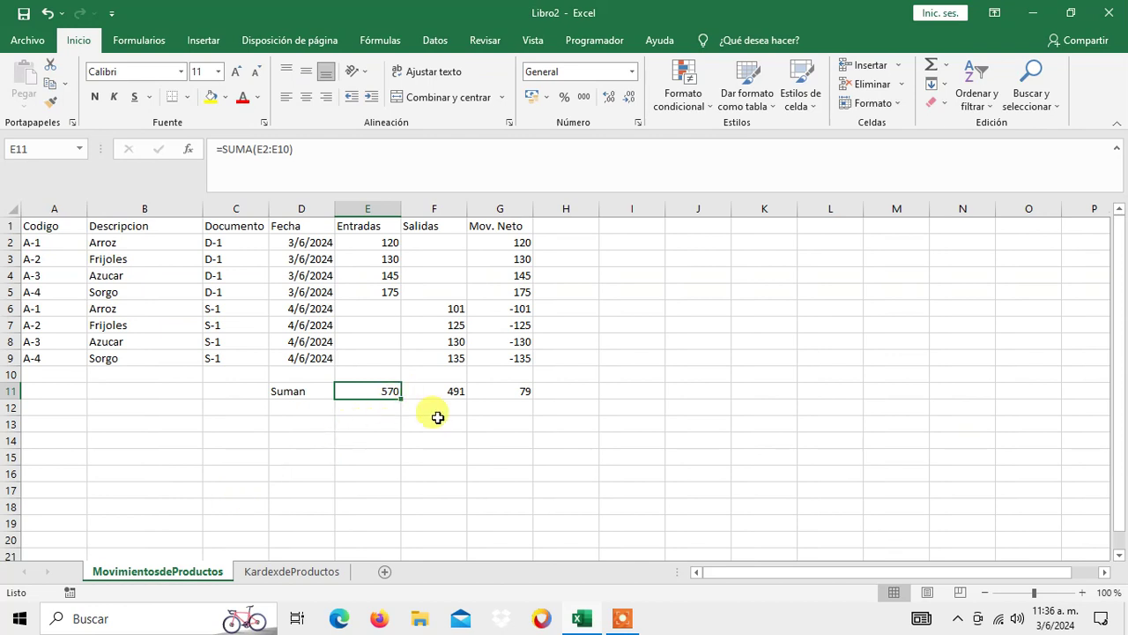
{"action": "left_click", "coordinate": [264, 571]}
{"action": "left_click", "coordinate": [274, 323]}
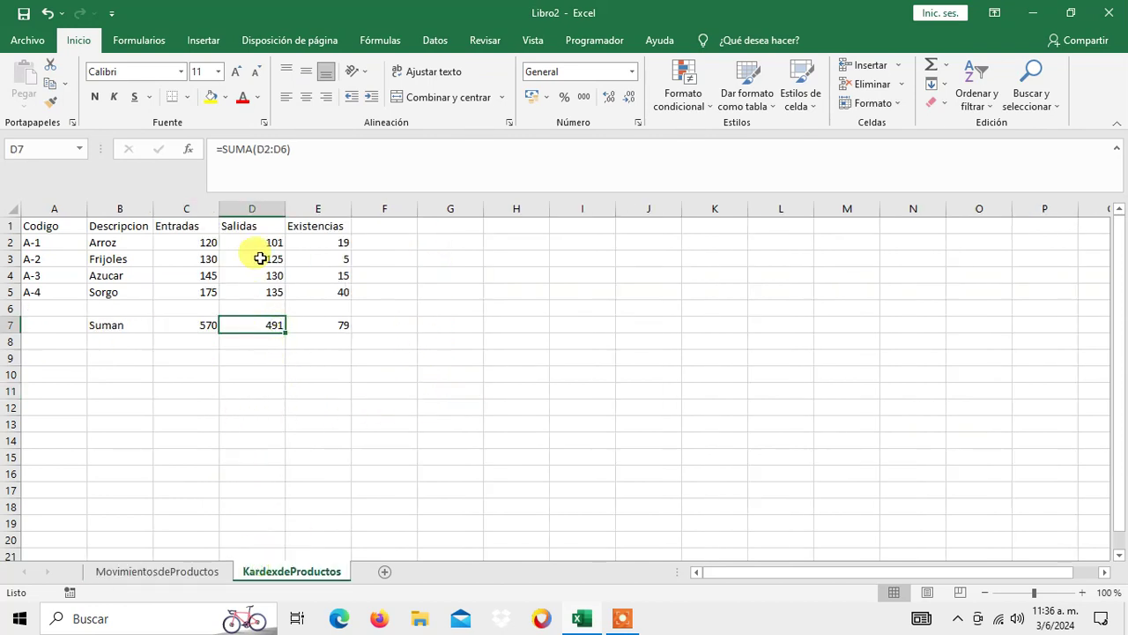
{"action": "left_click", "coordinate": [340, 326]}
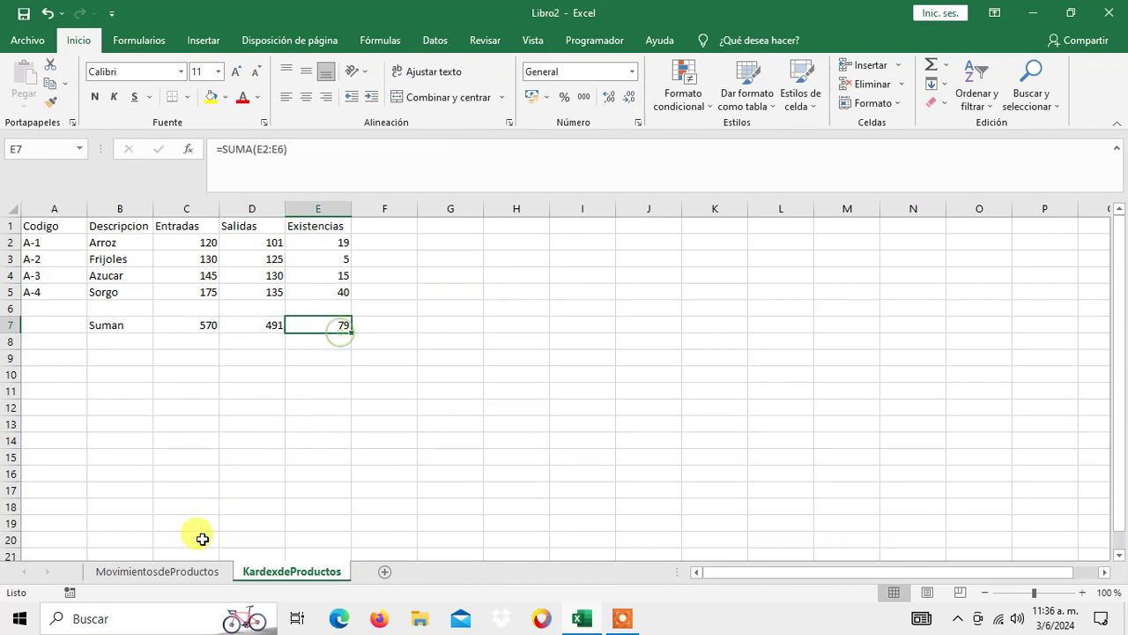
{"action": "left_click", "coordinate": [185, 571]}
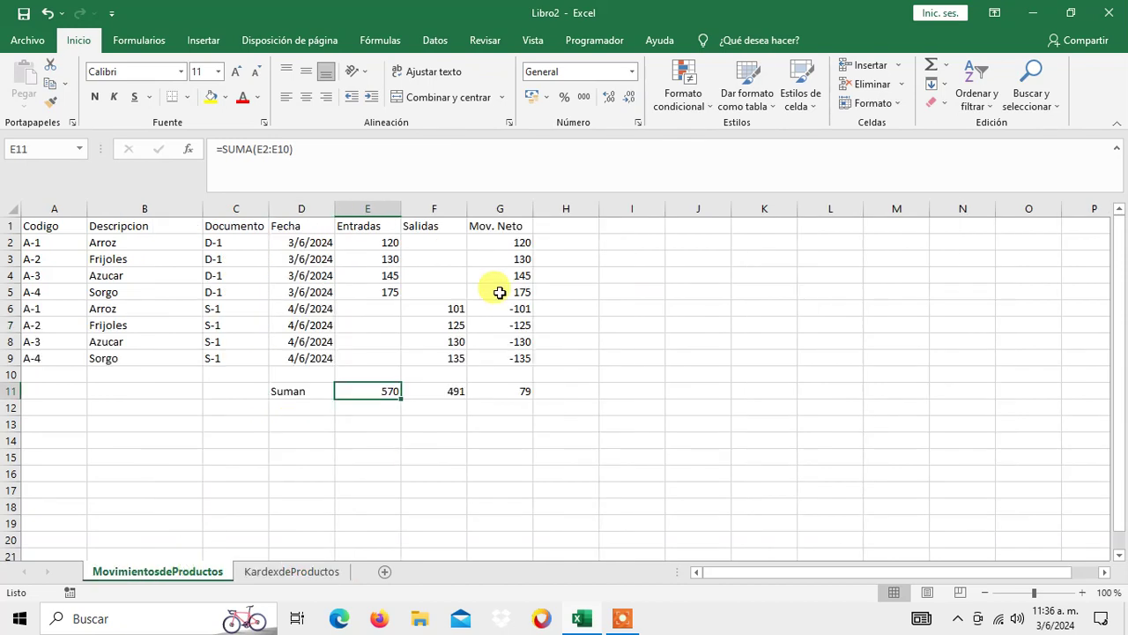
{"action": "left_click", "coordinate": [525, 390]}
{"action": "left_click", "coordinate": [315, 571]}
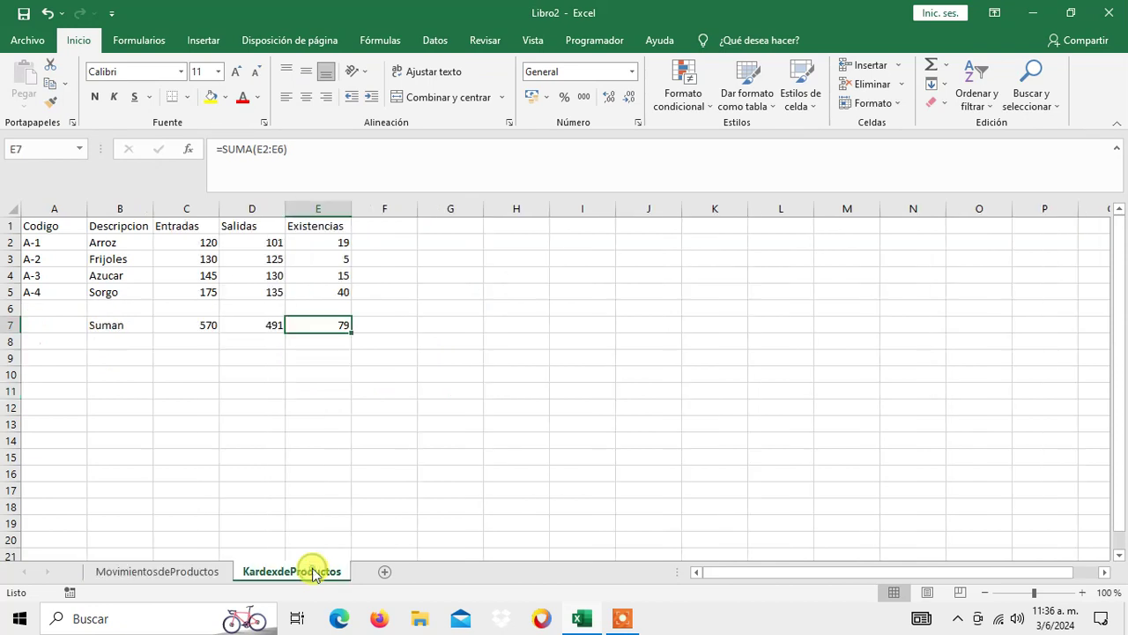
{"action": "left_click", "coordinate": [168, 569]}
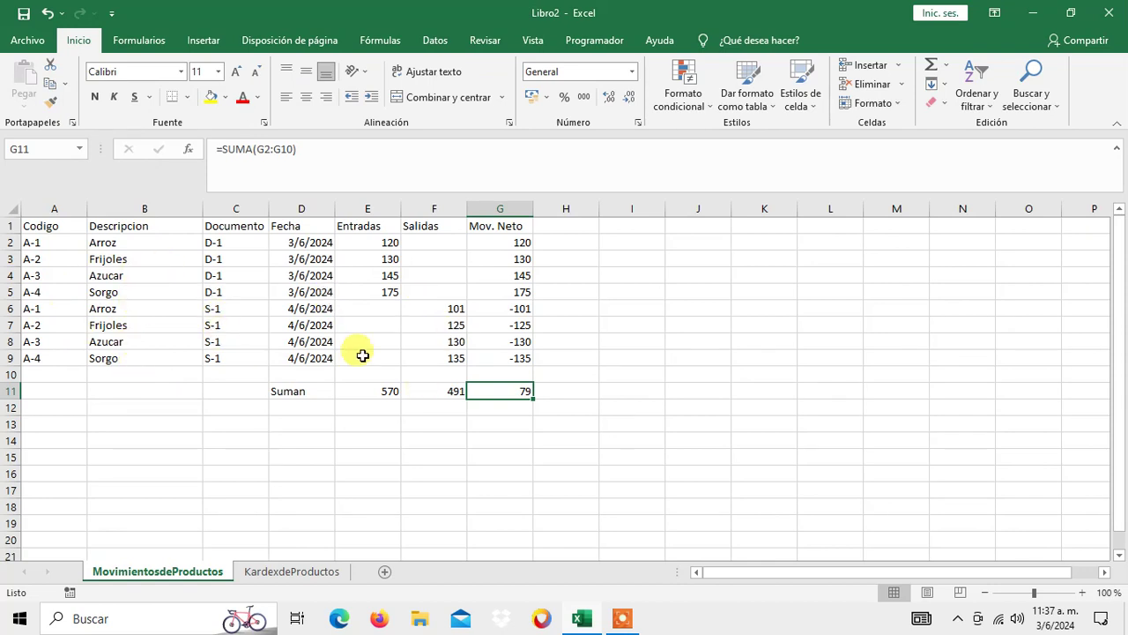
{"action": "left_click", "coordinate": [297, 570]}
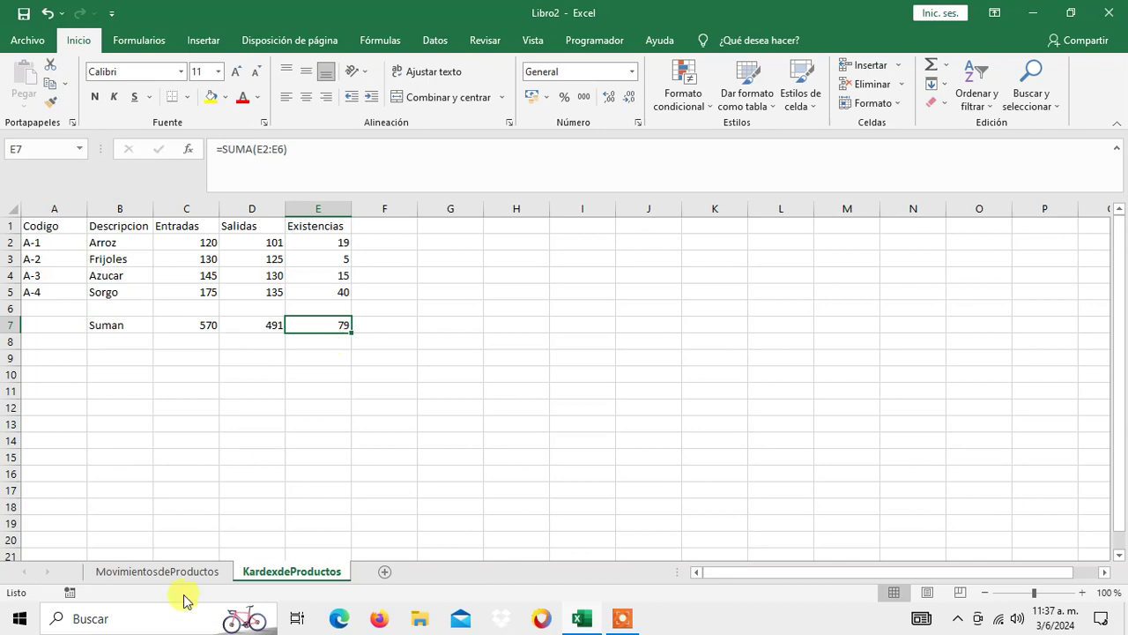
{"action": "left_click", "coordinate": [201, 571]}
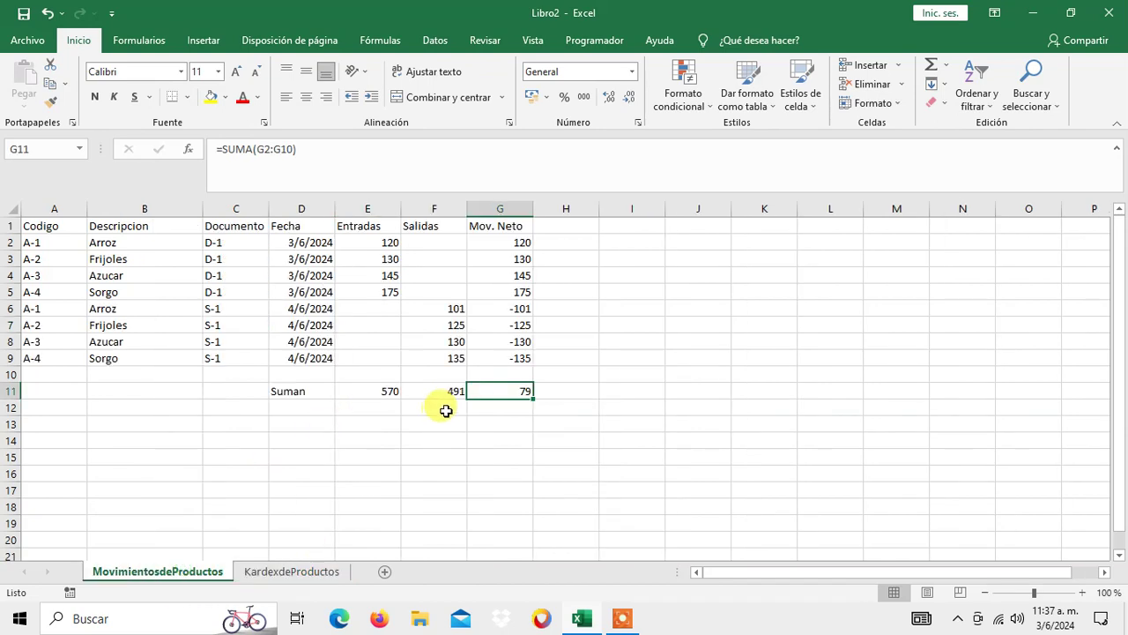
{"action": "left_click", "coordinate": [255, 582]}
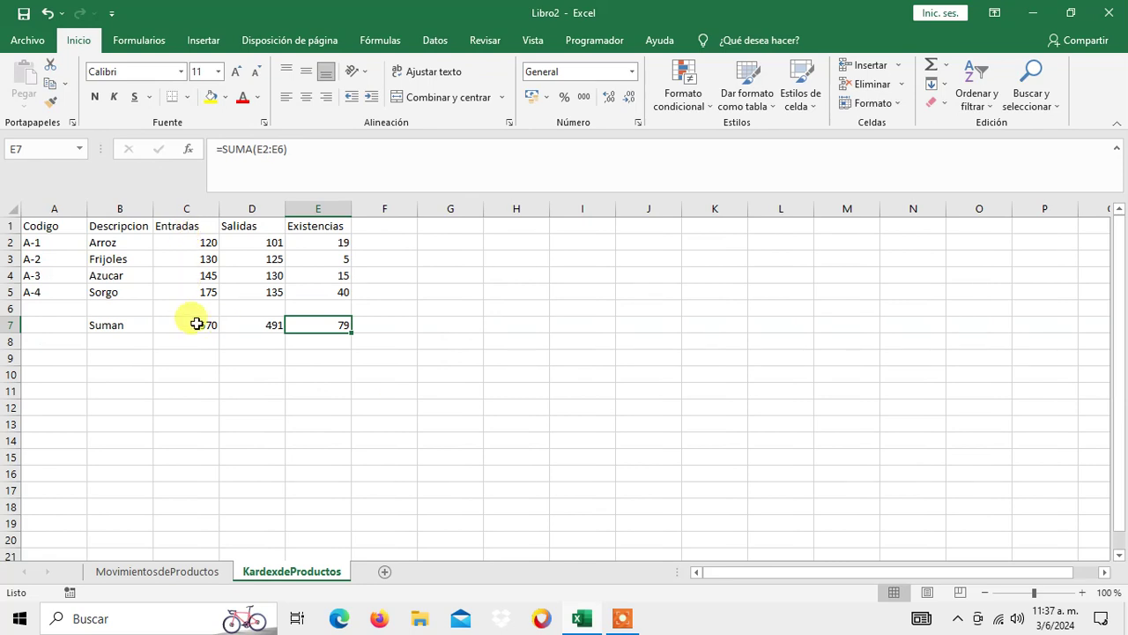
{"action": "left_click", "coordinate": [194, 324]}
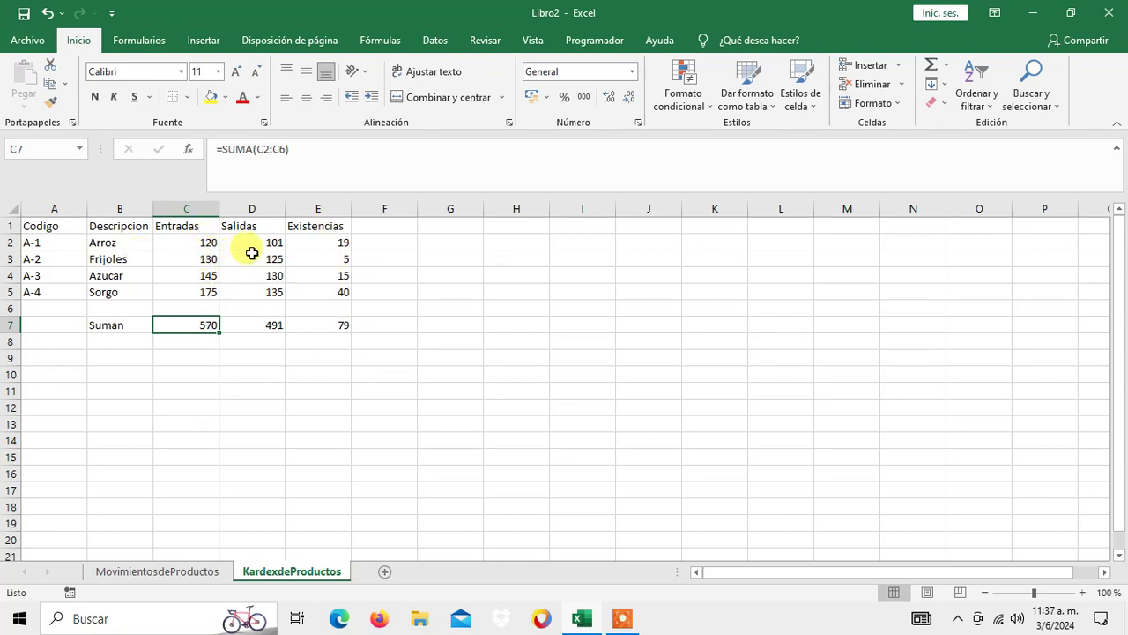
Center-align the header cells A1:E1, Codigo through Existencias, then select the whole table A1:E7
{"action": "left_click", "coordinate": [345, 327]}
{"action": "key", "text": "ctrl+v"}
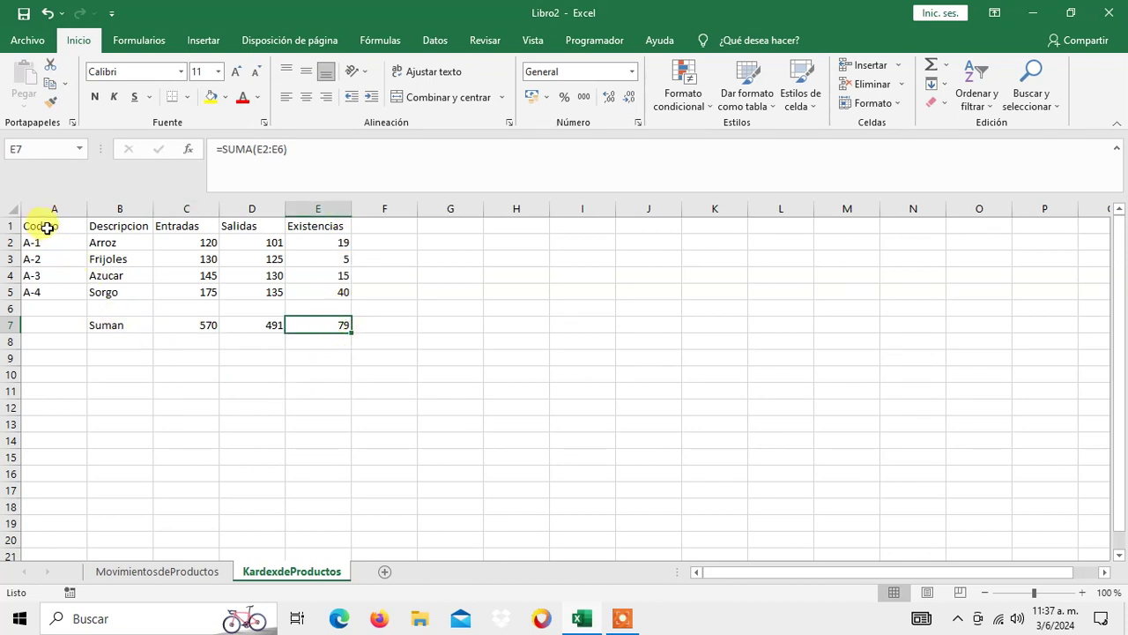
{"action": "mouse_move", "coordinate": [46, 228]}
{"action": "left_mouse_down"}
{"action": "mouse_move", "coordinate": [322, 241]}
{"action": "mouse_move", "coordinate": [317, 225]}
{"action": "left_mouse_up"}
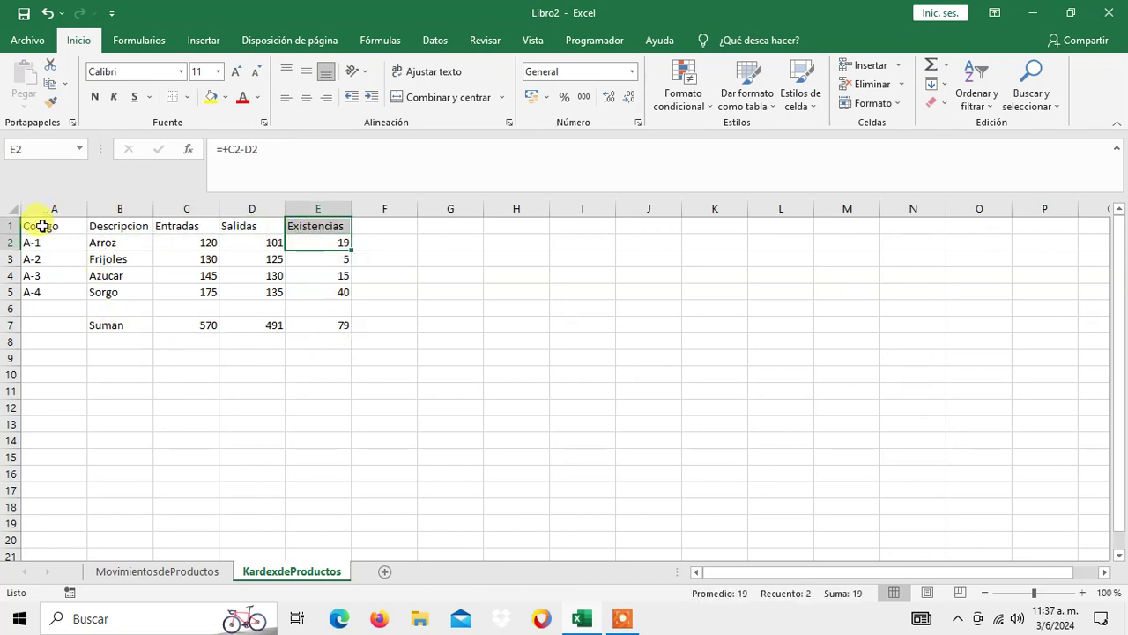
{"action": "left_click_drag", "start_coordinate": [42, 226], "coordinate": [325, 226]}
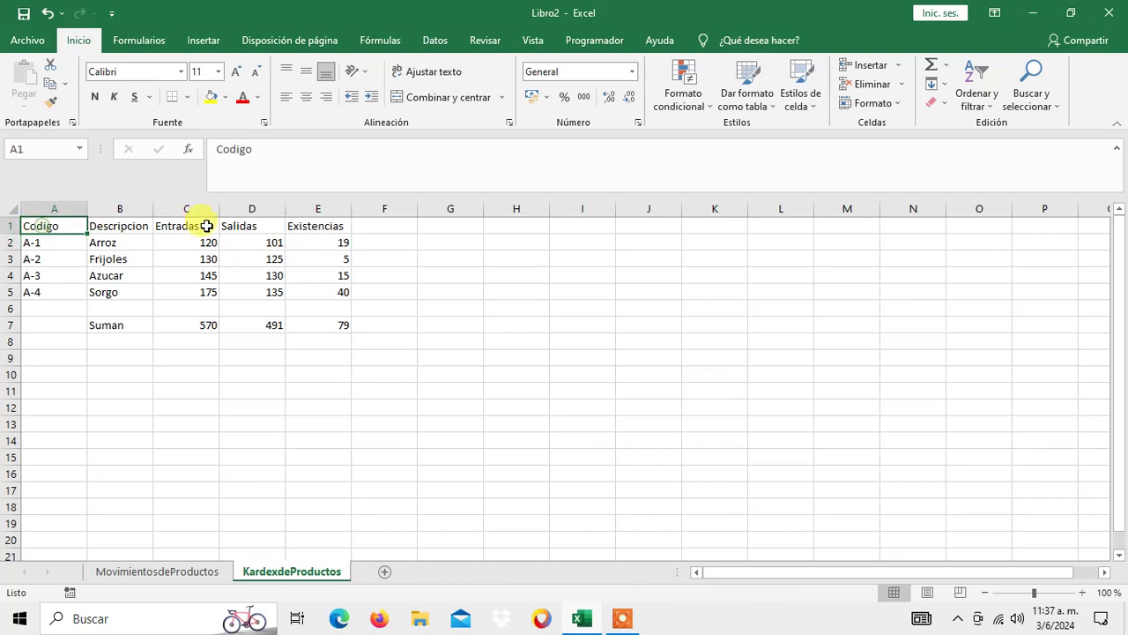
{"action": "left_click", "coordinate": [306, 98]}
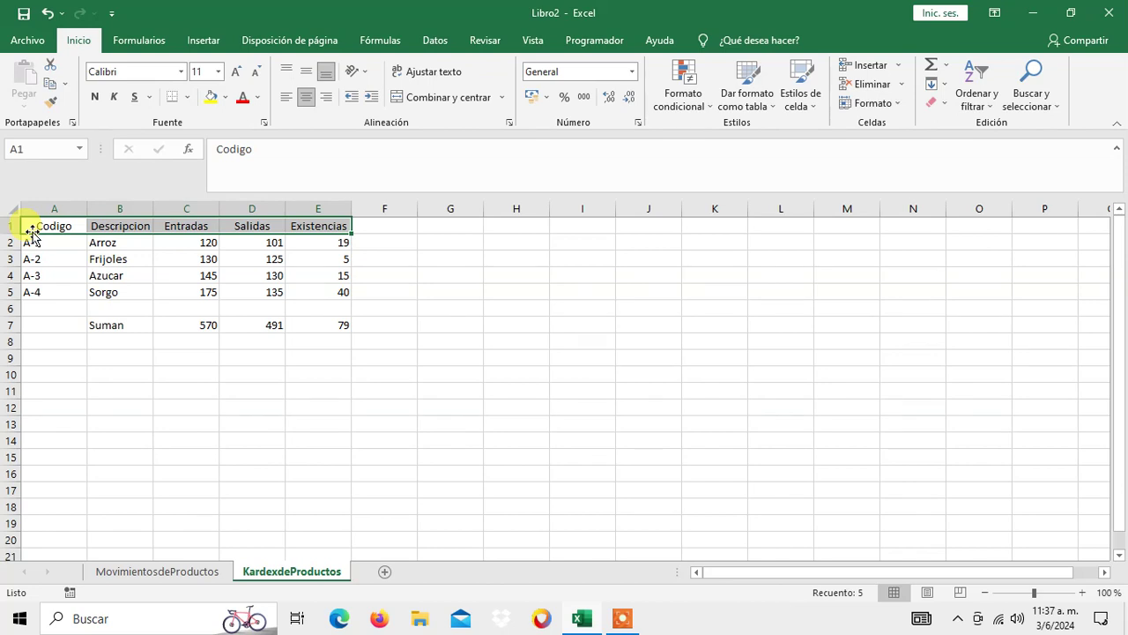
{"action": "key", "text": "shift+Down"}
{"action": "key", "text": "shift+Down"}
{"action": "key", "text": "shift+Down"}
{"action": "key", "text": "shift+Down"}
{"action": "key", "text": "shift+Down"}
{"action": "key", "text": "shift+Down"}
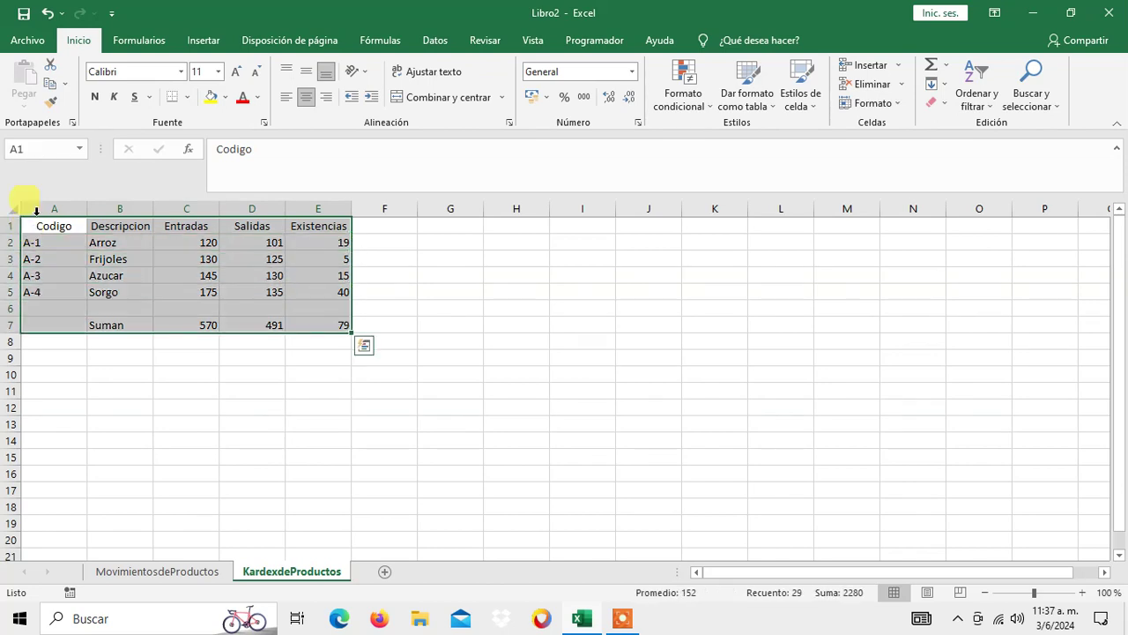
Put borders on every cell of the table A1:E7
{"action": "left_click", "coordinate": [186, 97]}
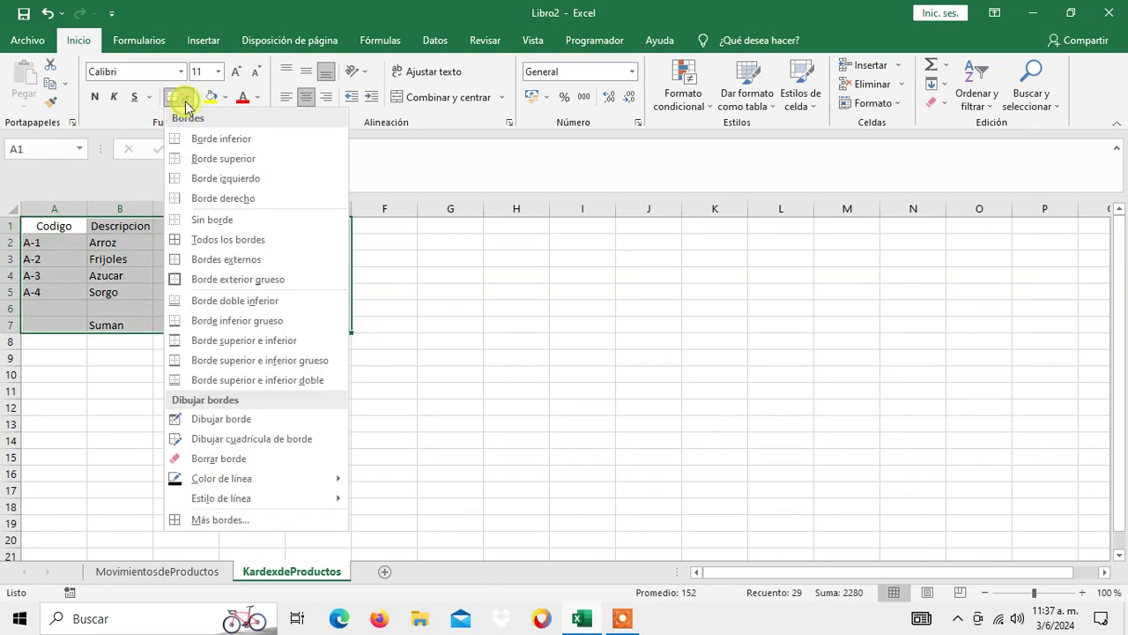
{"action": "left_click", "coordinate": [202, 239]}
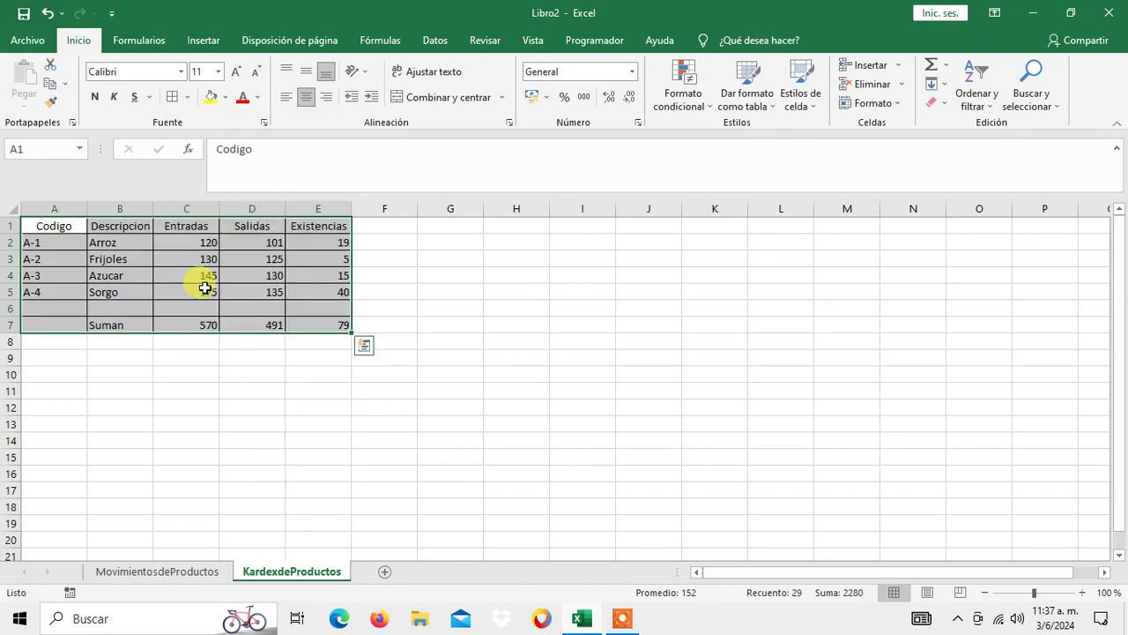
{"action": "left_click", "coordinate": [176, 325]}
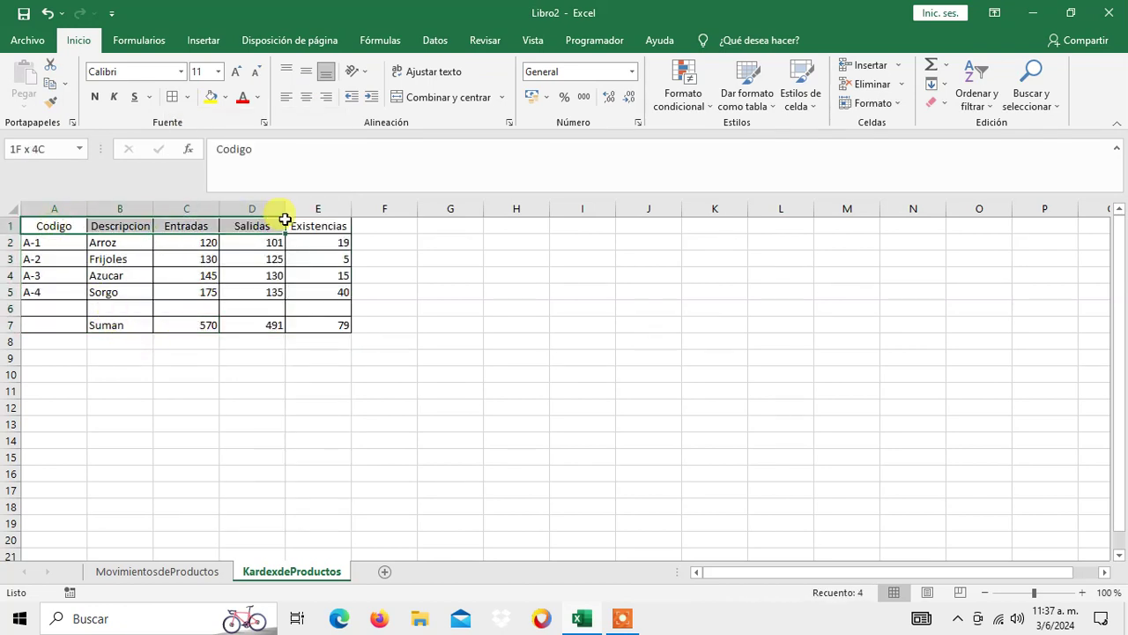
Fill the header row A1:E1 orange and the body rows A2:E6 yellow
{"action": "left_click_drag", "start_coordinate": [53, 227], "coordinate": [313, 226]}
{"action": "left_click", "coordinate": [225, 104]}
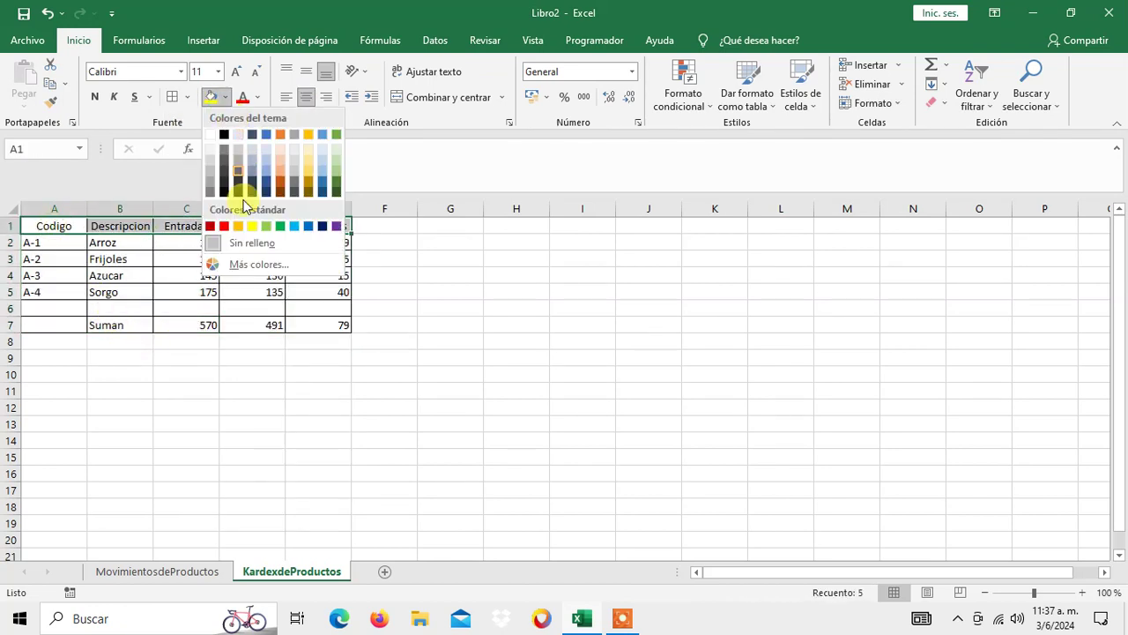
{"action": "left_click", "coordinate": [240, 227]}
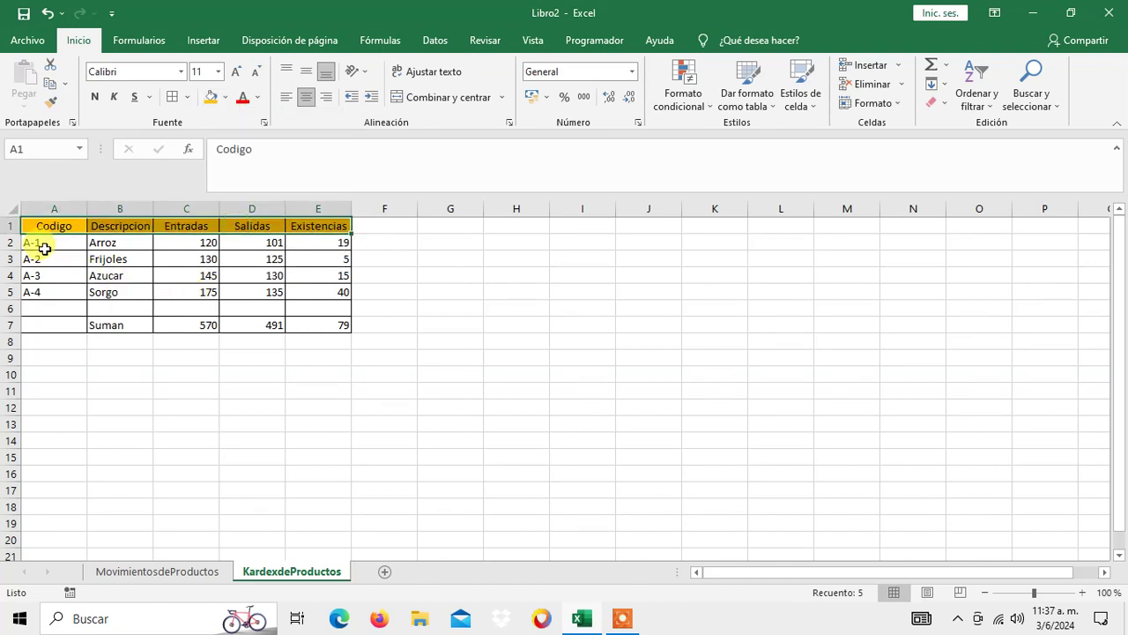
{"action": "left_click_drag", "start_coordinate": [40, 243], "coordinate": [304, 308]}
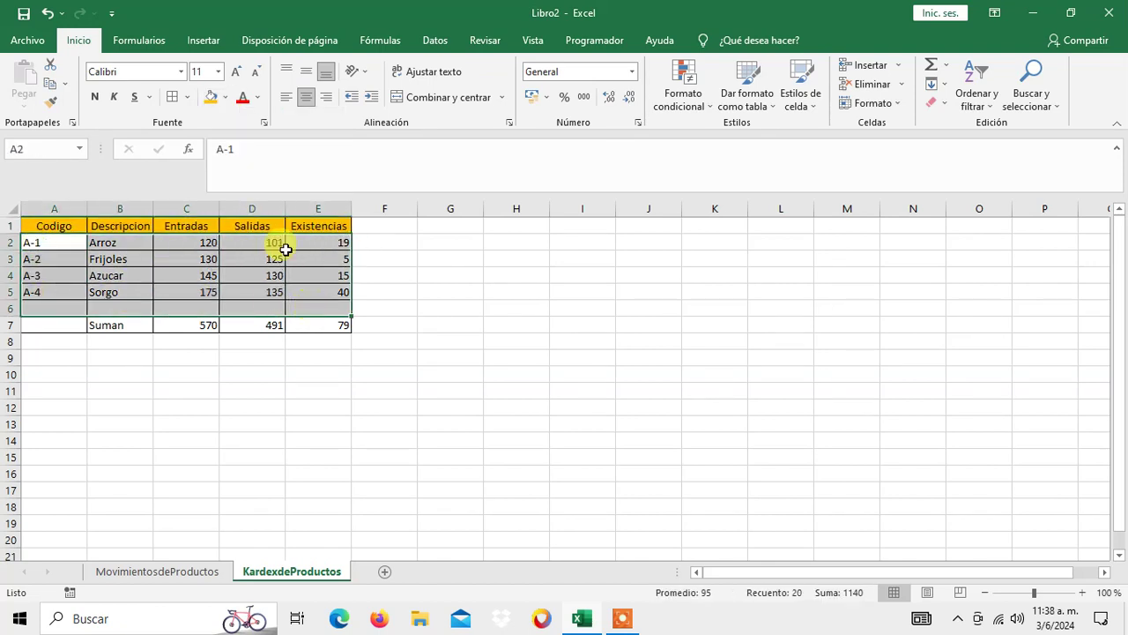
{"action": "left_click", "coordinate": [228, 101]}
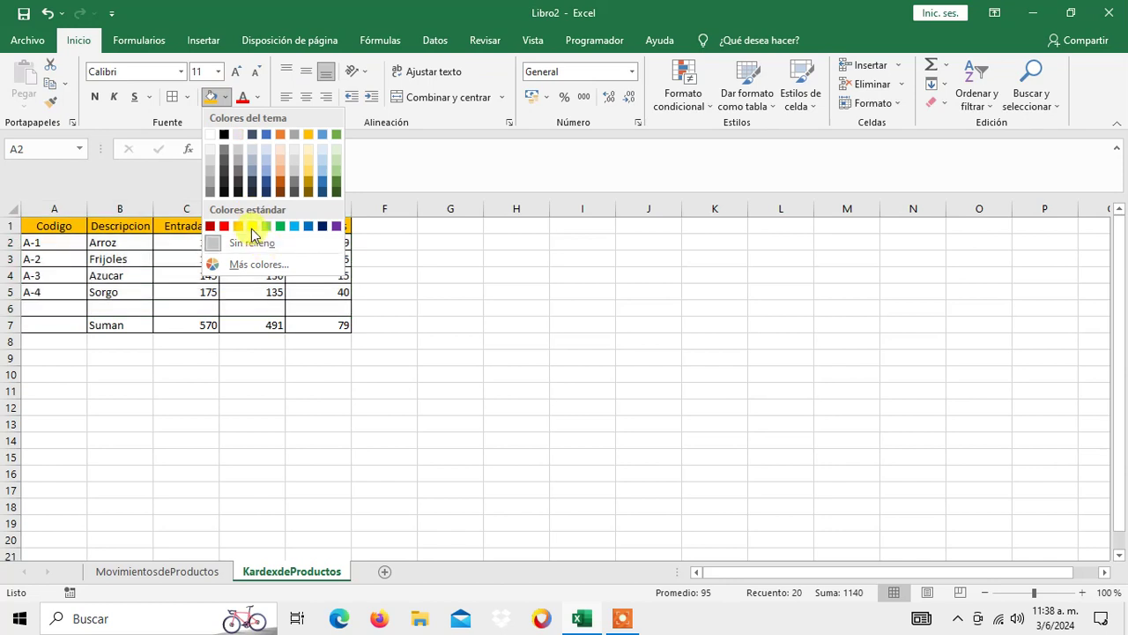
{"action": "left_click", "coordinate": [253, 227]}
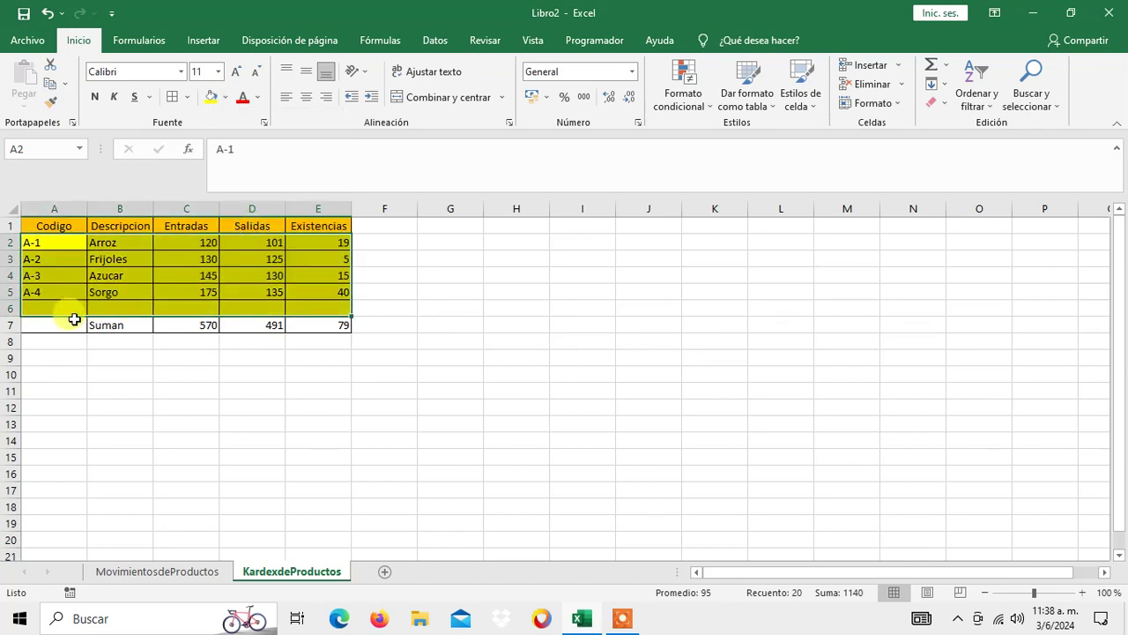
Fill the Suman totals row A7:E7 light green
{"action": "left_click_drag", "start_coordinate": [50, 323], "coordinate": [330, 326]}
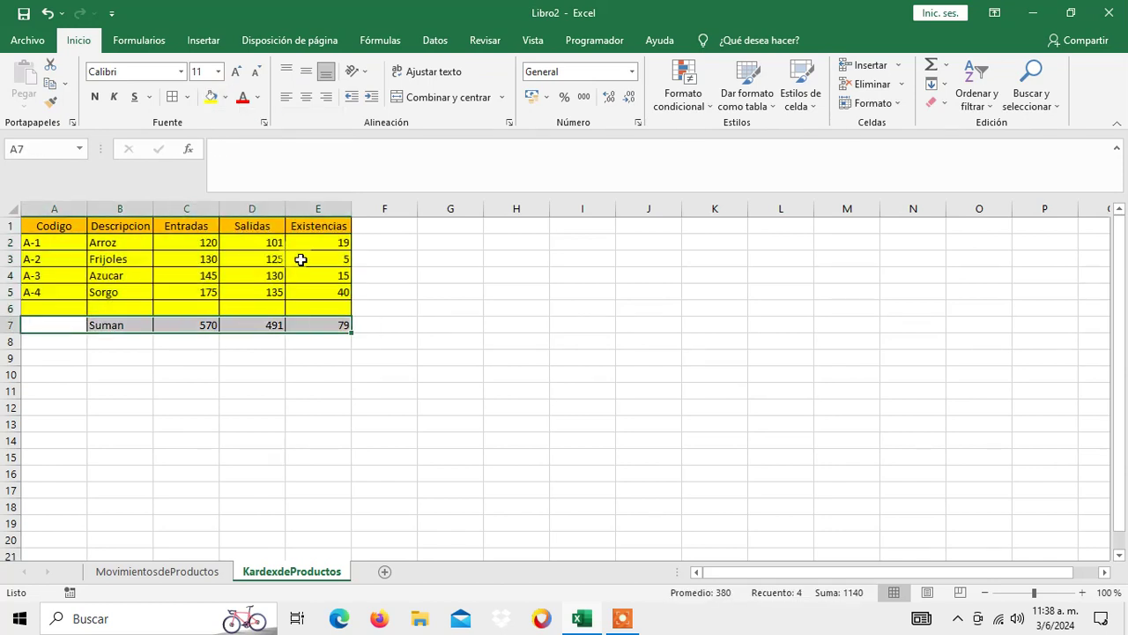
{"action": "left_click", "coordinate": [226, 99]}
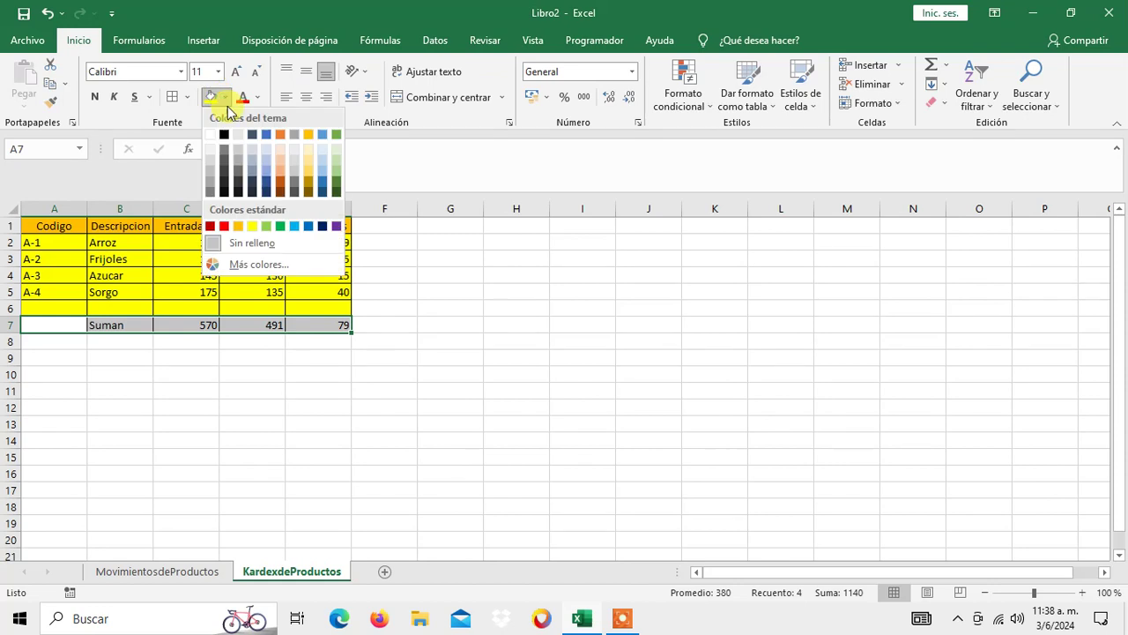
{"action": "left_click", "coordinate": [266, 227]}
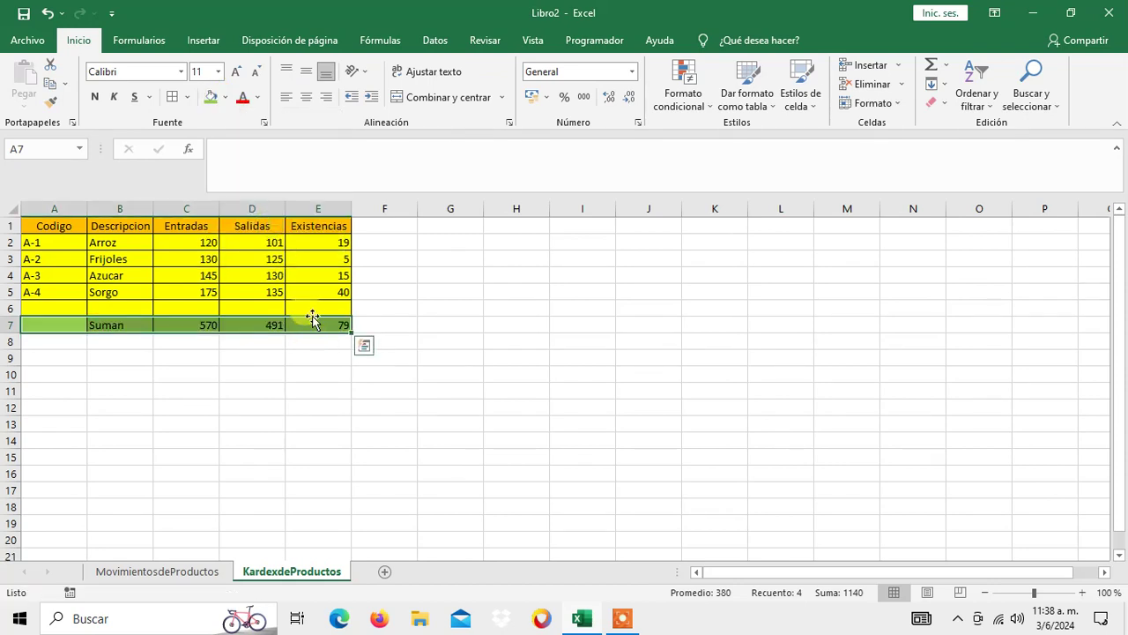
{"action": "left_click", "coordinate": [226, 99]}
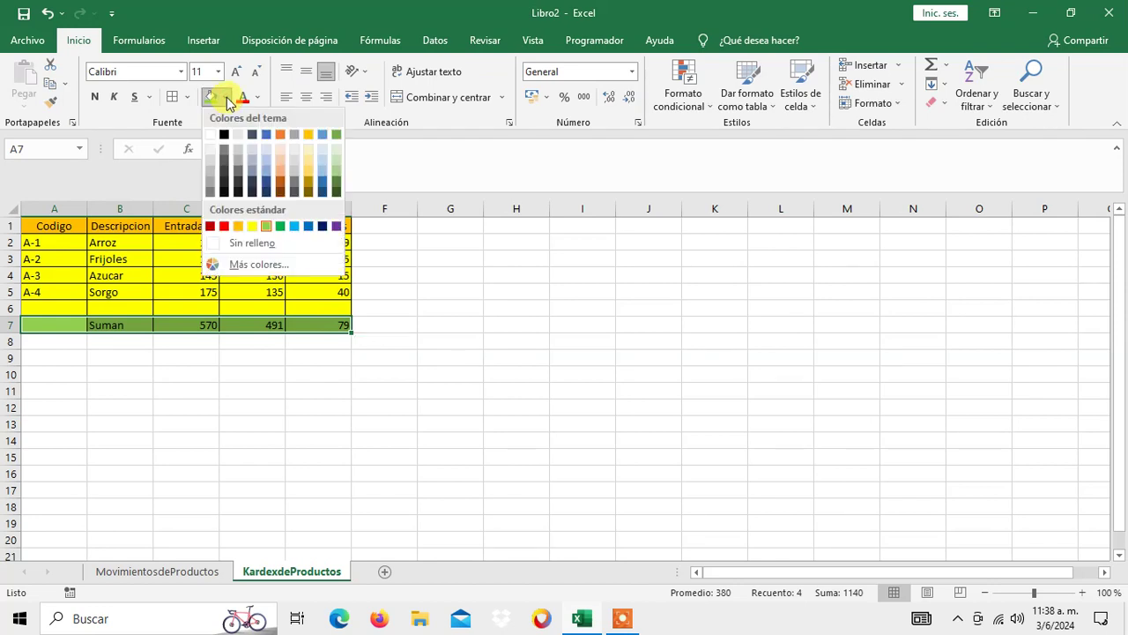
{"action": "left_click", "coordinate": [370, 318]}
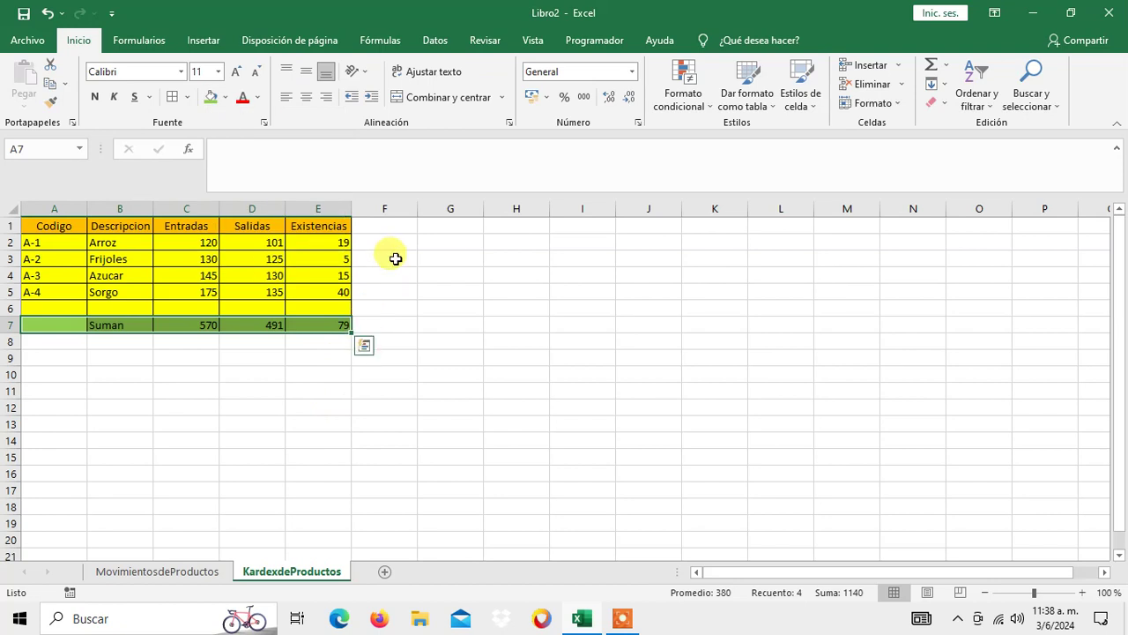
{"action": "left_click", "coordinate": [396, 255]}
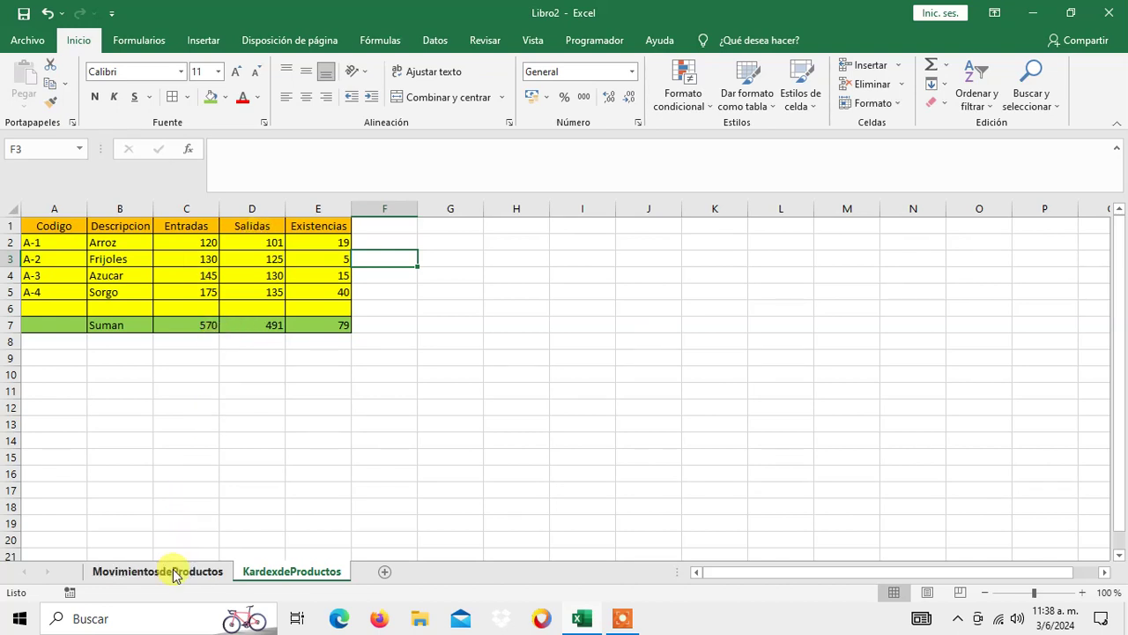
Insert blank rows above the table's header row
{"action": "left_click", "coordinate": [67, 220]}
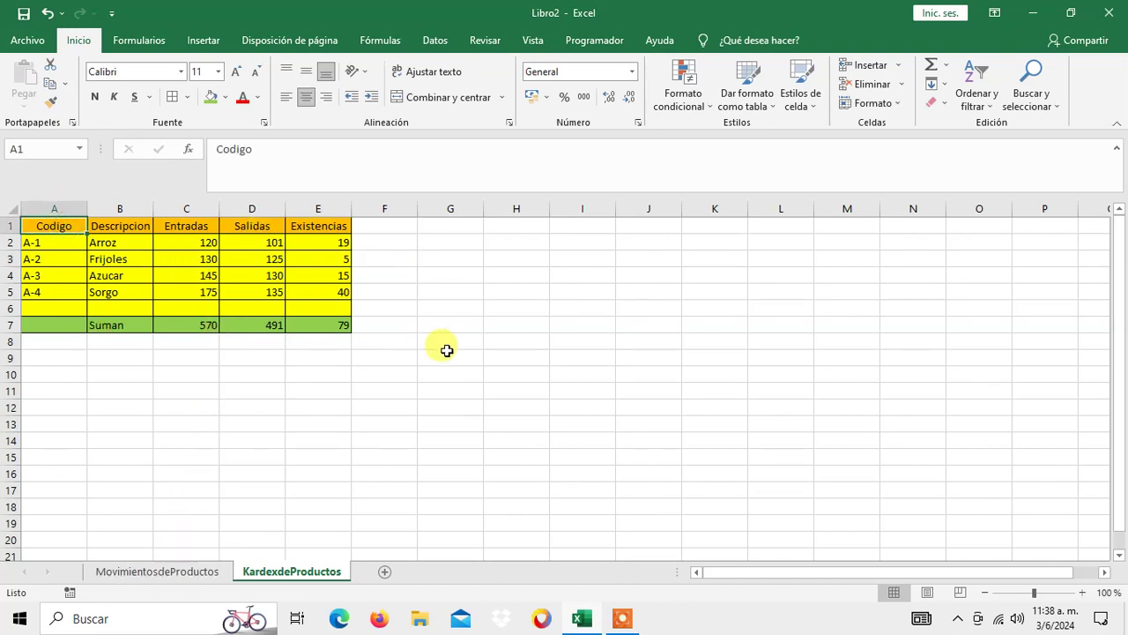
{"action": "left_click", "coordinate": [898, 64]}
{"action": "left_click", "coordinate": [903, 107]}
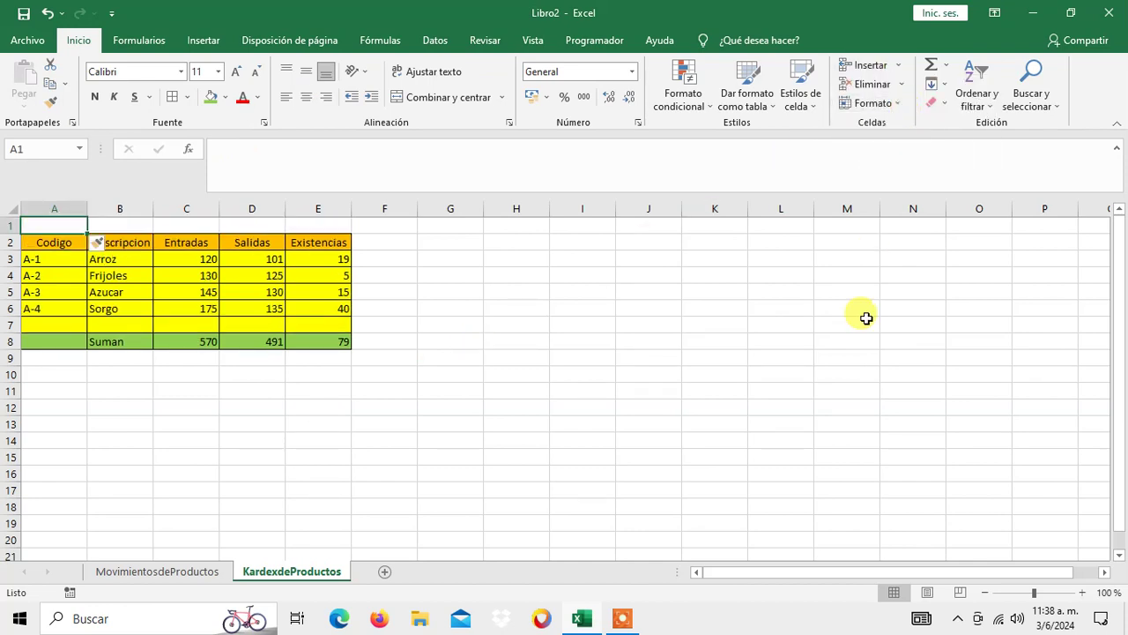
{"action": "key", "text": "F4"}
{"action": "key", "text": "F4"}
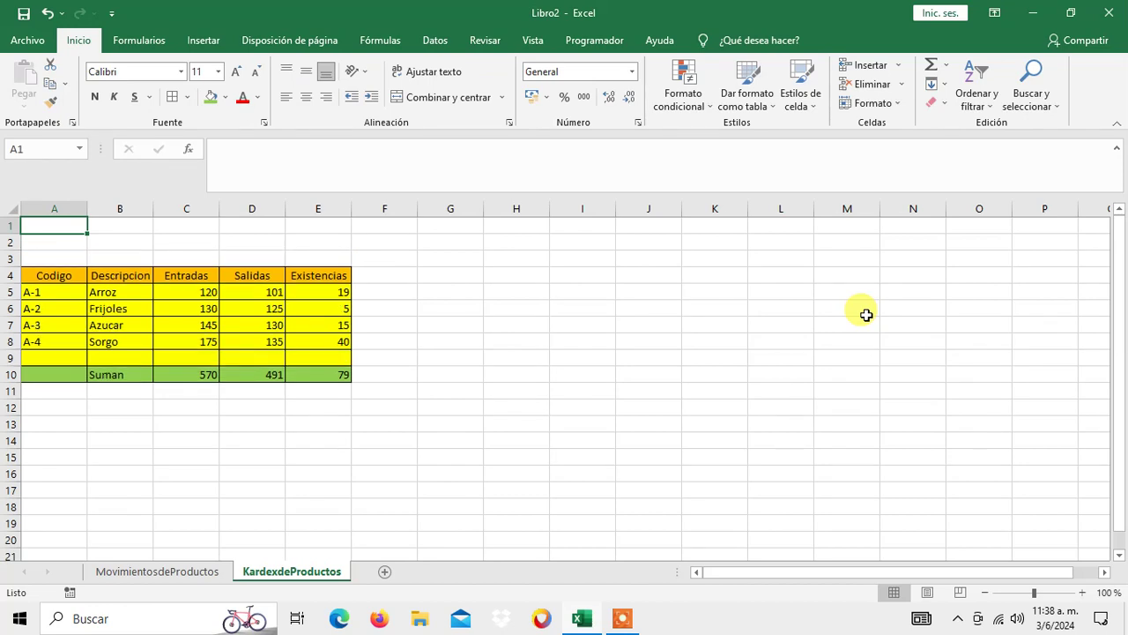
Type Kardex de Productos in A2 and merge and centre it across A2:E2
{"action": "key", "text": "Down"}
{"action": "type", "text": "K"}
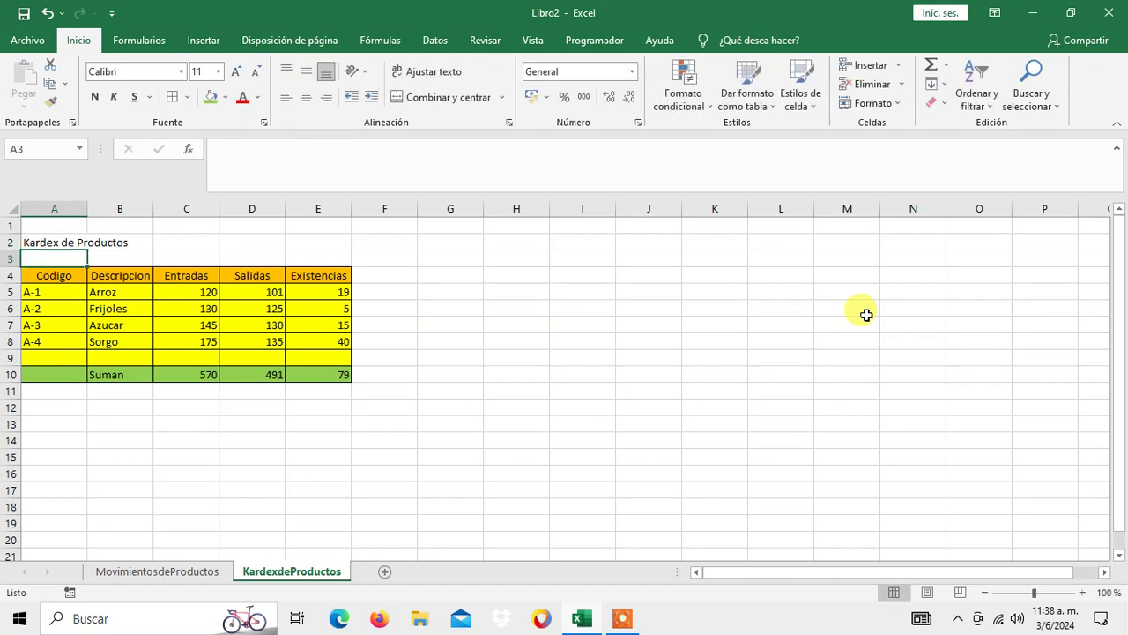
{"action": "key", "text": "shift+Right"}
{"action": "key", "text": "shift+Right"}
{"action": "key", "text": "shift+Right"}
{"action": "key", "text": "shift+Right"}
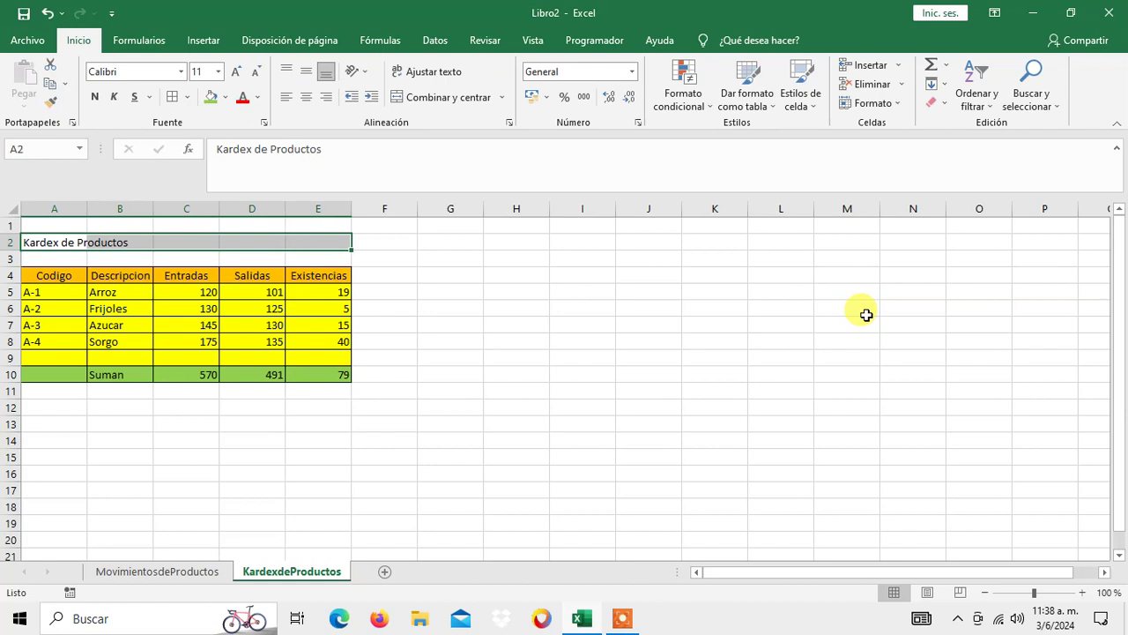
{"action": "left_click", "coordinate": [441, 99]}
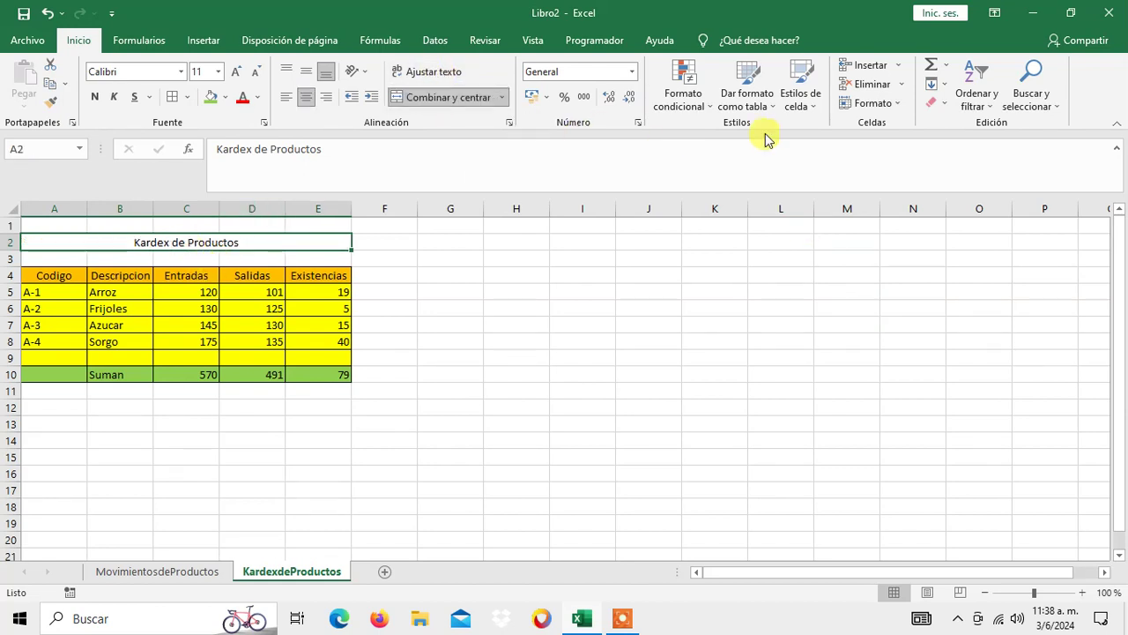
Insert two more blank rows at the top of the sheet, above the title
{"action": "left_click", "coordinate": [234, 227]}
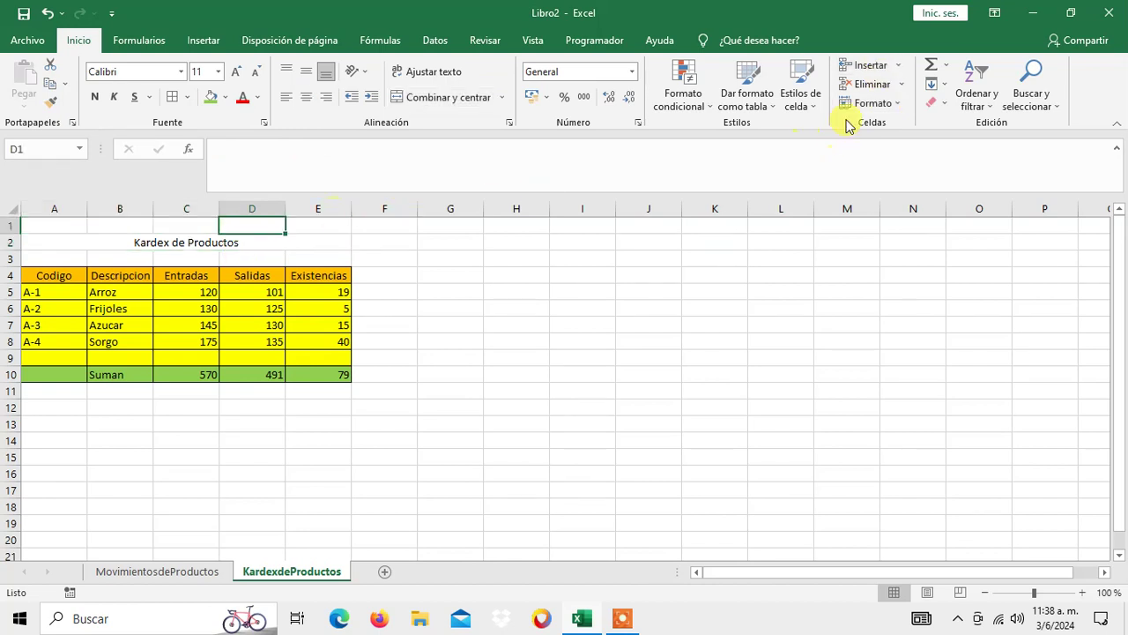
{"action": "left_click", "coordinate": [896, 71]}
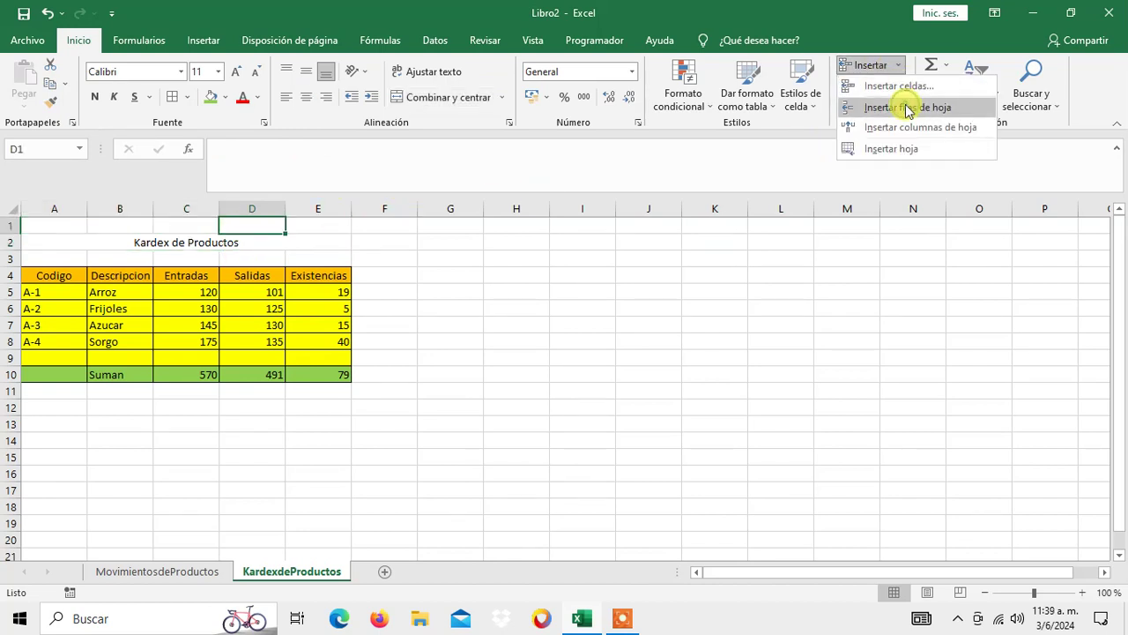
{"action": "left_click", "coordinate": [908, 106]}
{"action": "key", "text": "F4"}
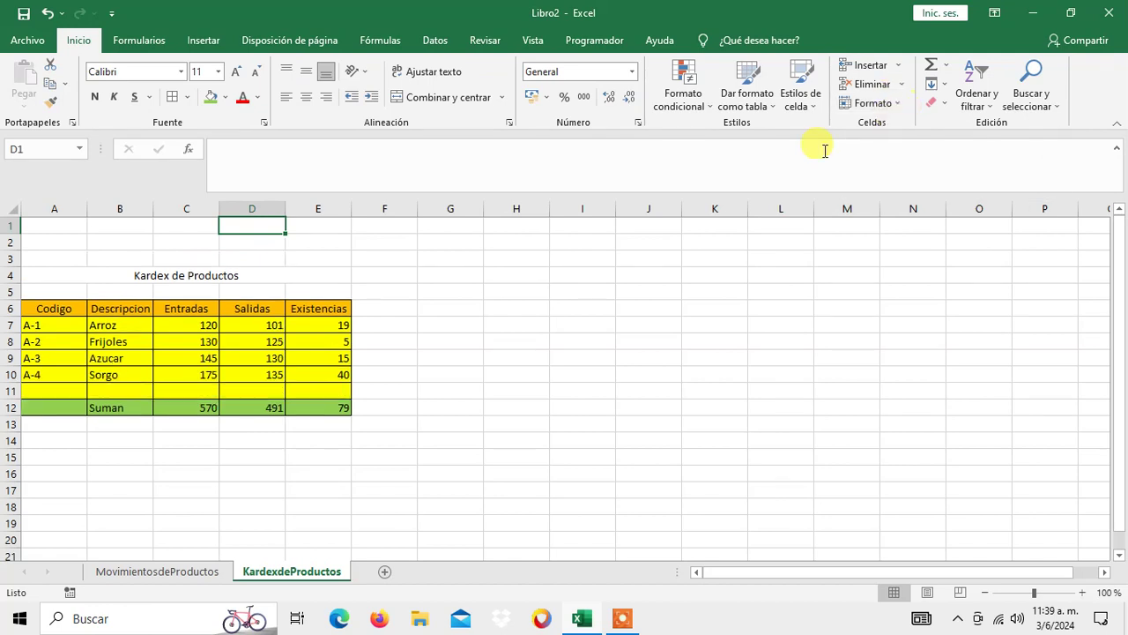
{"action": "left_click", "coordinate": [54, 247]}
{"action": "type", "text": "Compañía de Productos Agrícolas"}
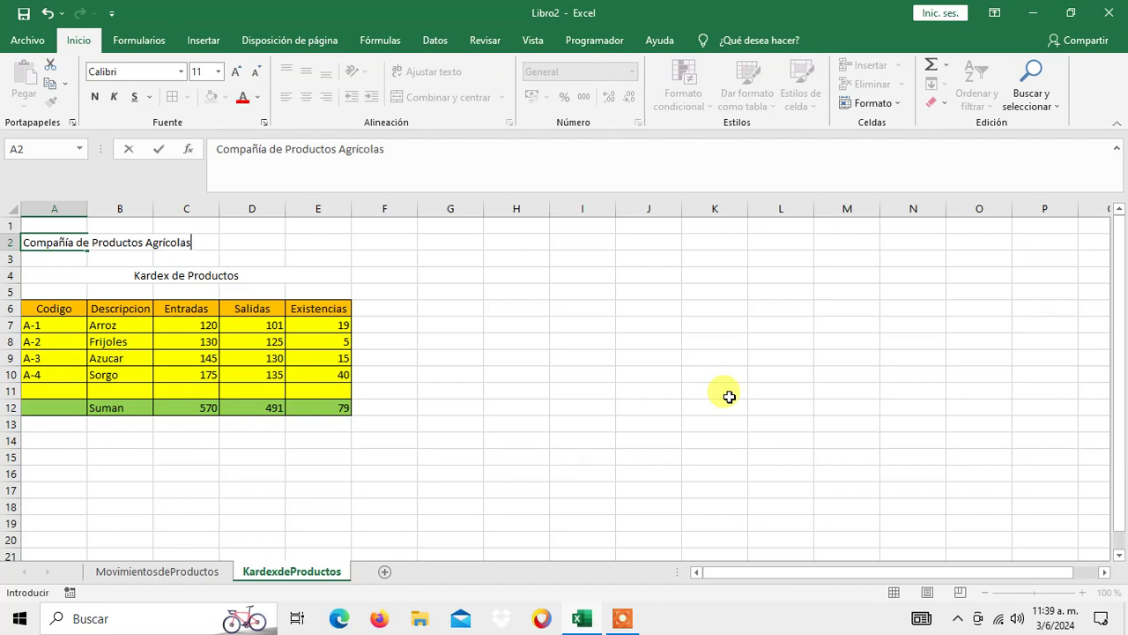
Merge and centre the company name Compañía de Productos Agrícolas across A2:E2
{"action": "key", "text": "Return"}
{"action": "key", "text": "Up"}
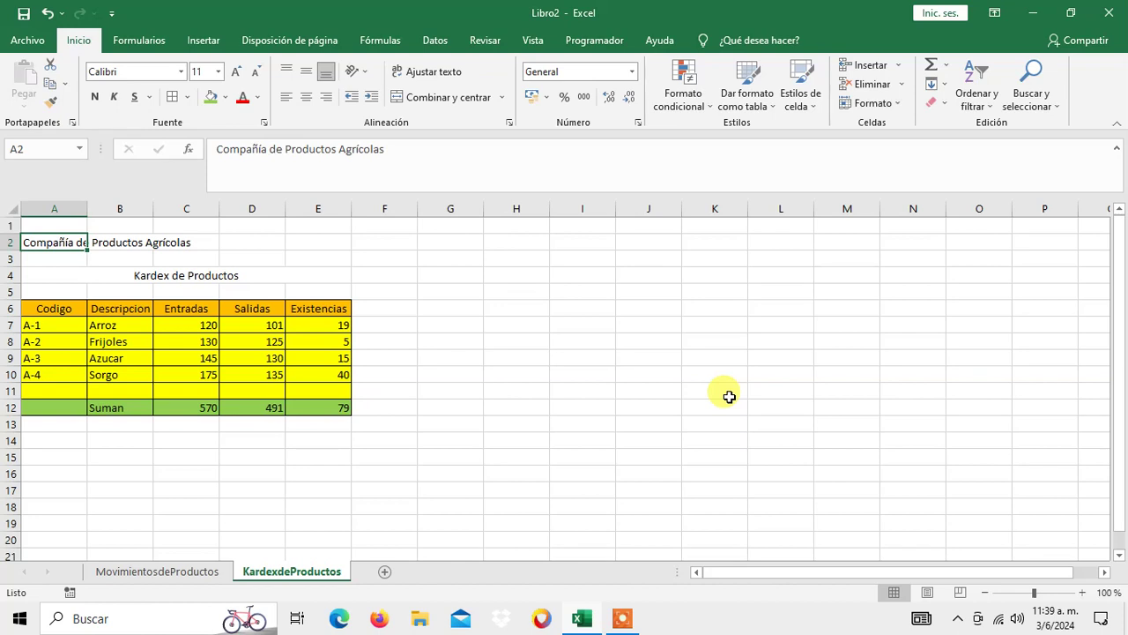
{"action": "key", "text": "shift+Right"}
{"action": "key", "text": "shift+Right"}
{"action": "key", "text": "shift+Right"}
{"action": "key", "text": "shift+Right"}
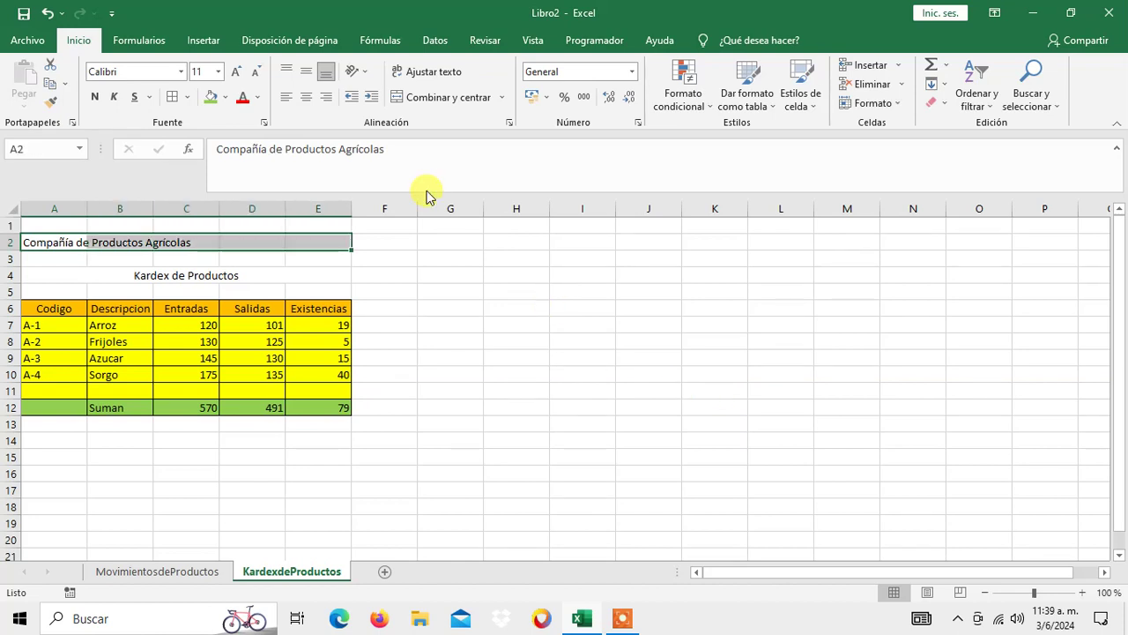
{"action": "left_click", "coordinate": [459, 103]}
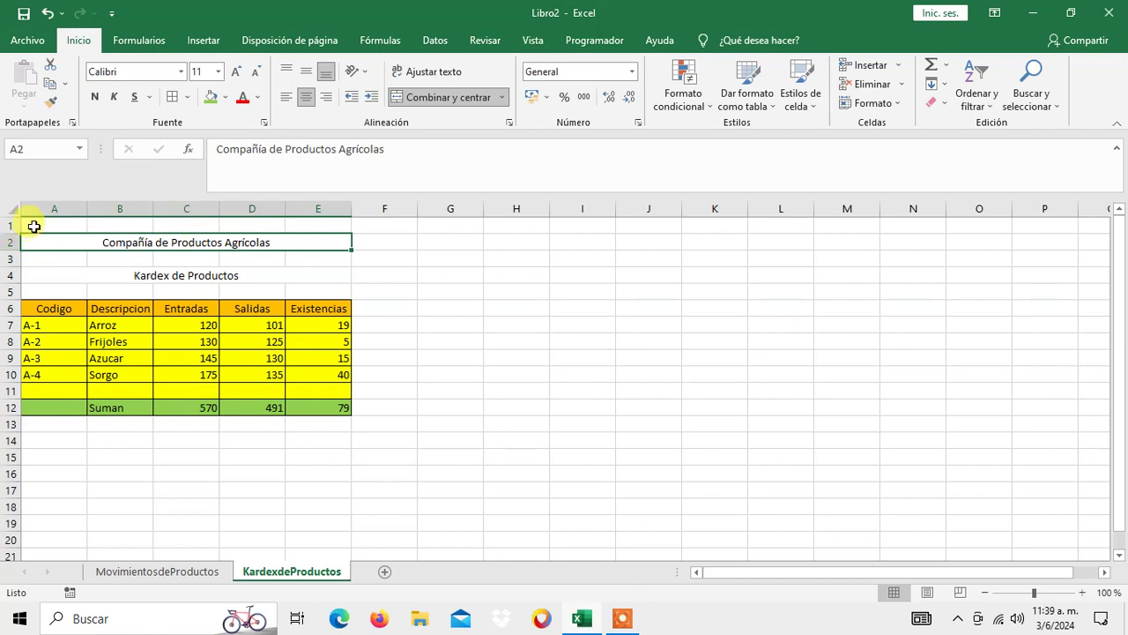
Give the title block A1:E5 a thick outside border
{"action": "left_click_drag", "start_coordinate": [33, 226], "coordinate": [32, 287]}
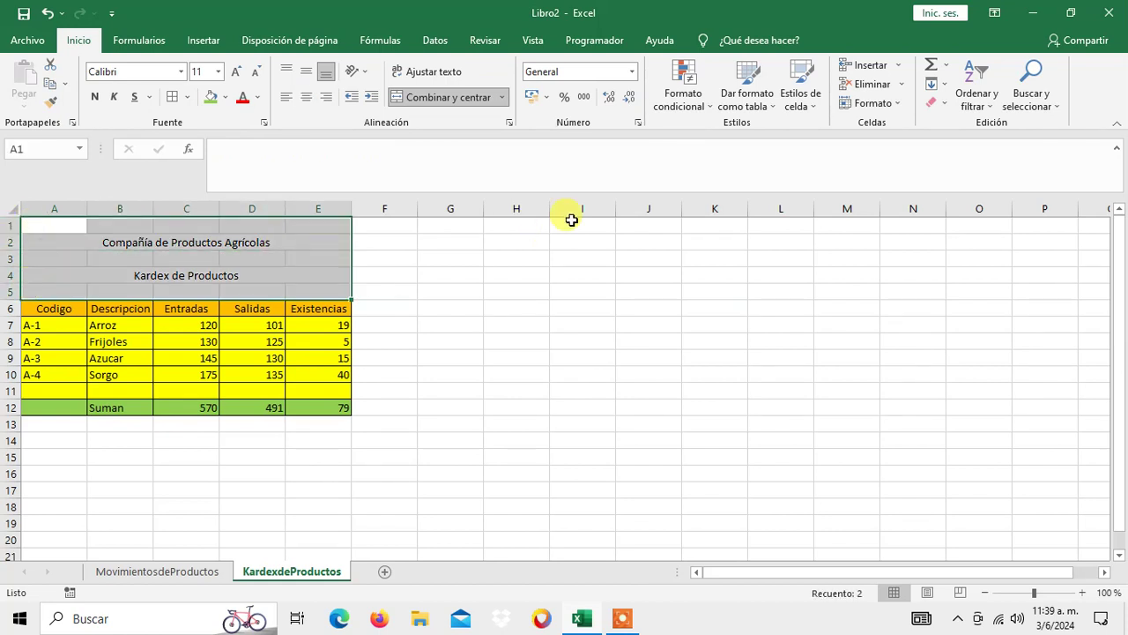
{"action": "left_click", "coordinate": [227, 103]}
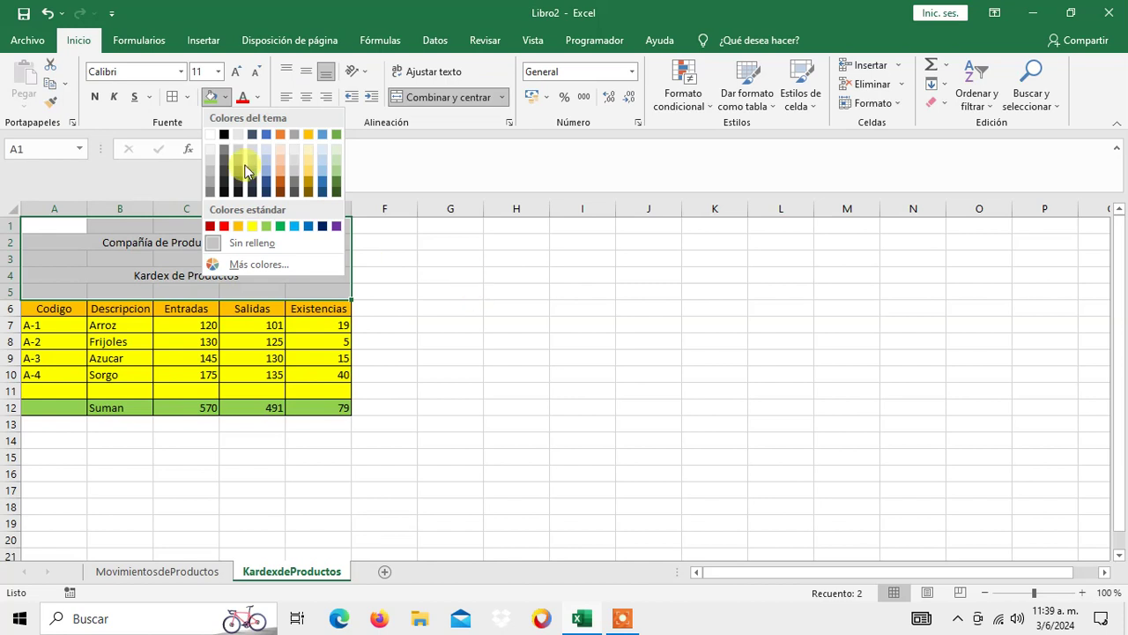
{"action": "left_click", "coordinate": [186, 99]}
{"action": "left_click", "coordinate": [220, 277]}
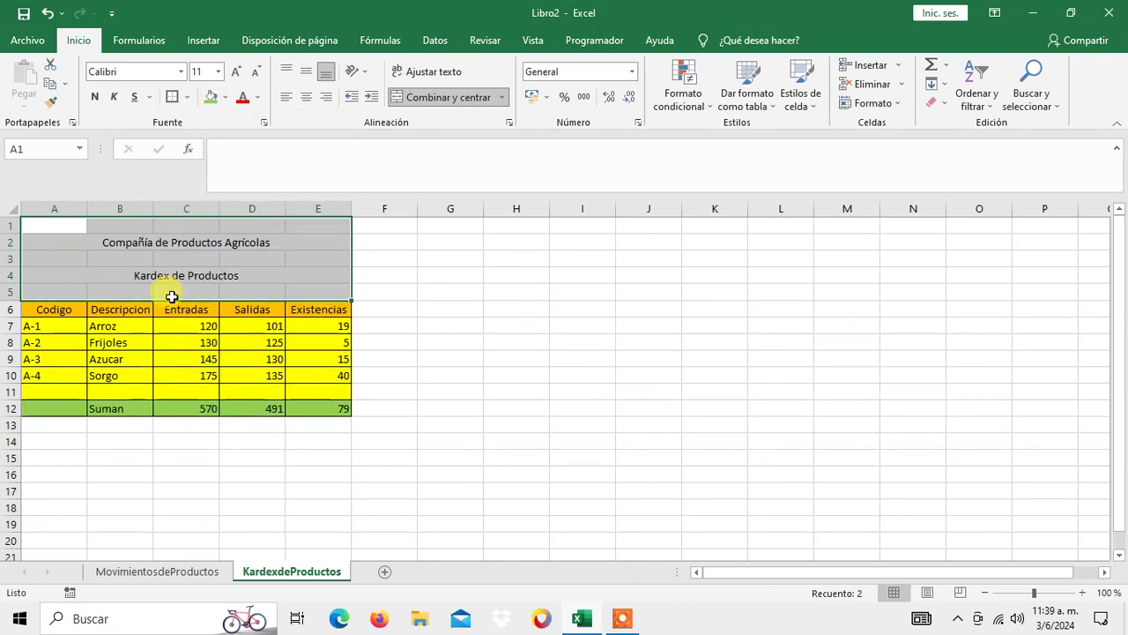
{"action": "left_click", "coordinate": [172, 296]}
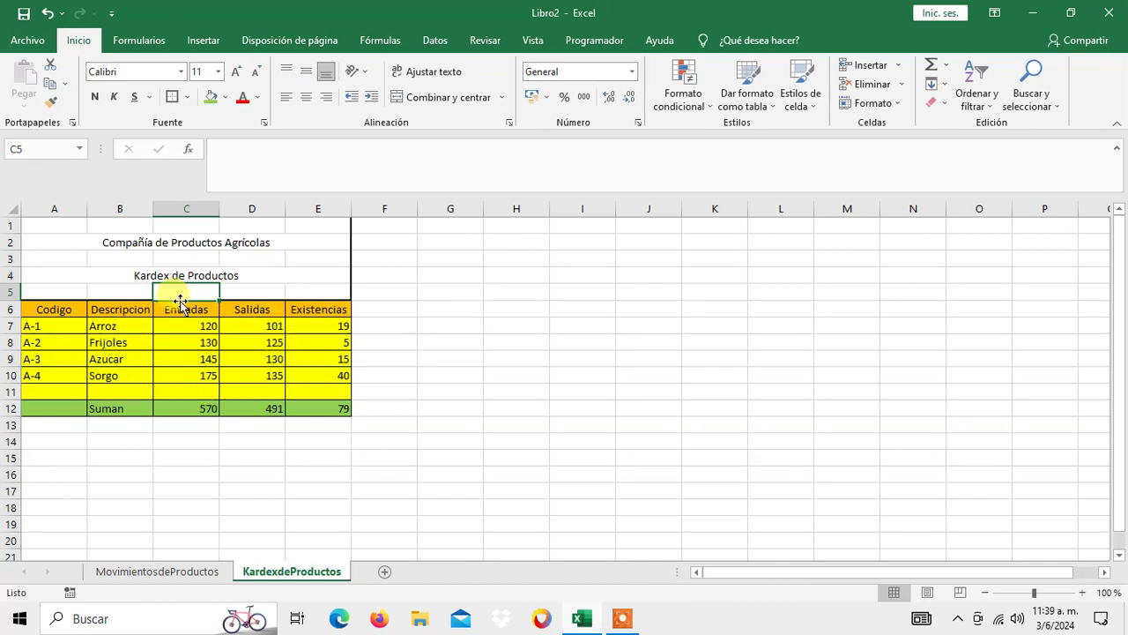
Select the merged company name cell and open its font colour choices
{"action": "left_click", "coordinate": [156, 243]}
{"action": "left_click", "coordinate": [152, 275]}
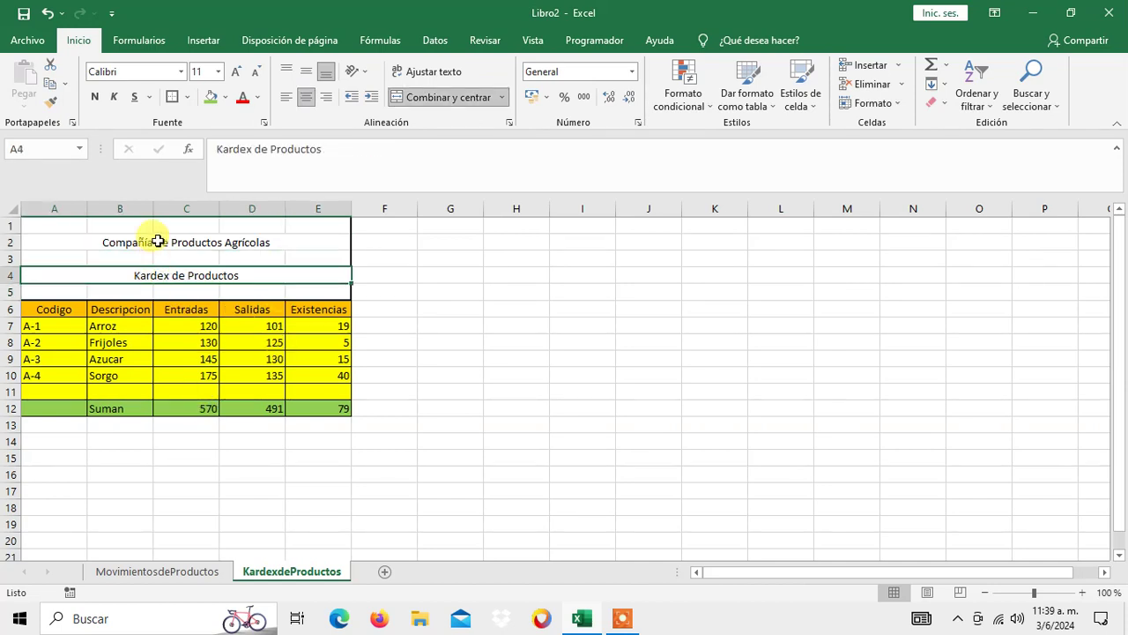
{"action": "left_click", "coordinate": [157, 241]}
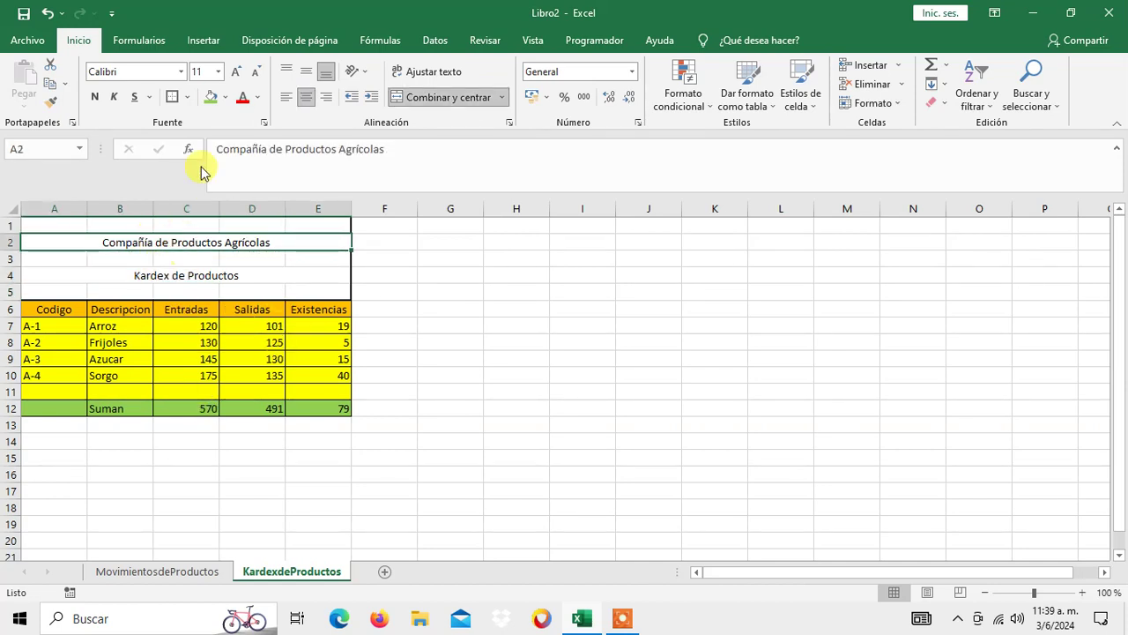
{"action": "left_click", "coordinate": [257, 97]}
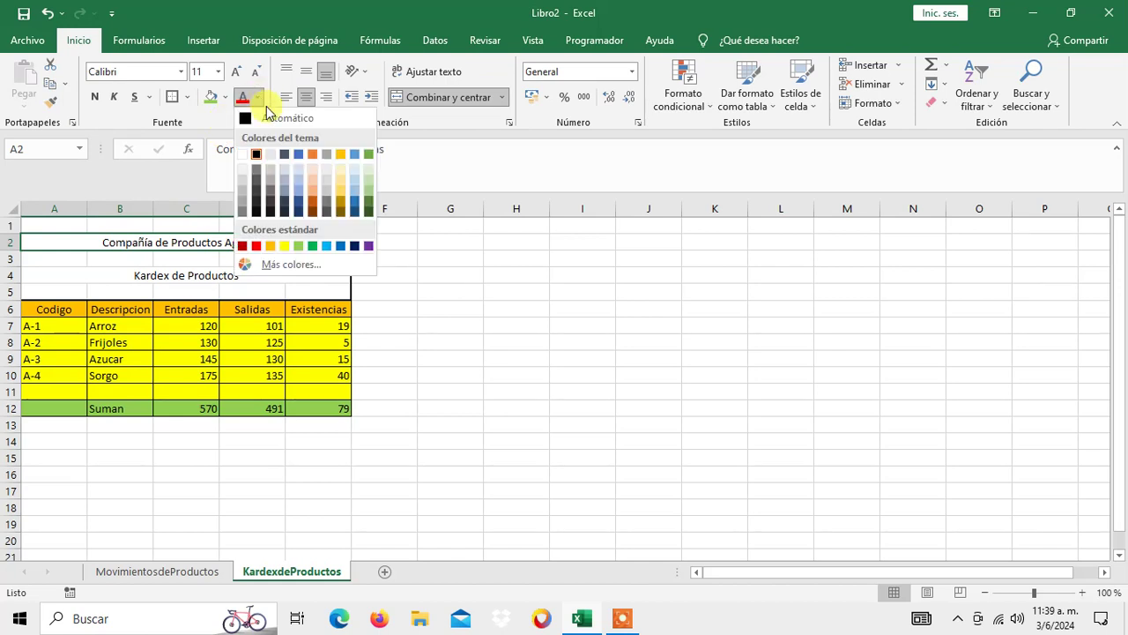
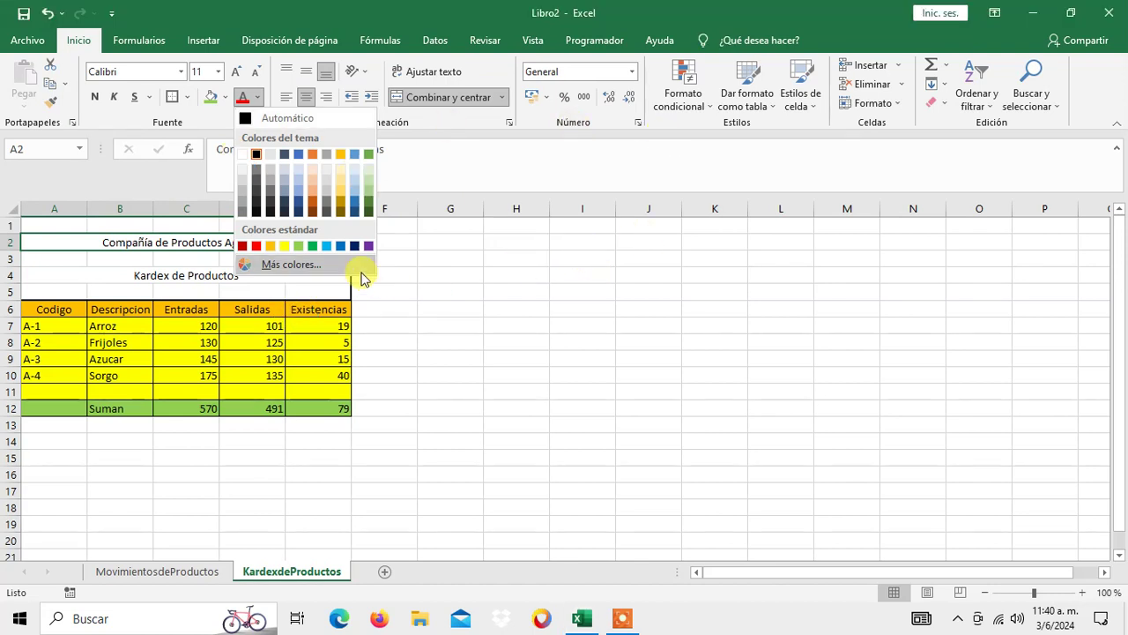
Make the company title in A2 and the Kardex de Productos title in A4 magenta
{"action": "left_click", "coordinate": [298, 266]}
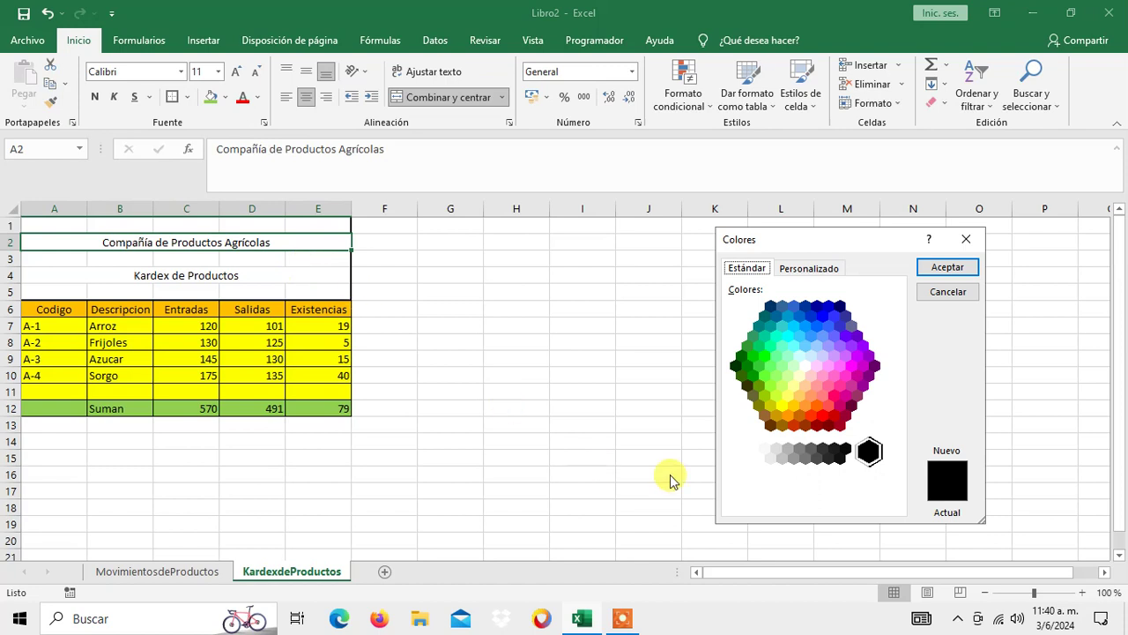
{"action": "left_click", "coordinate": [856, 357]}
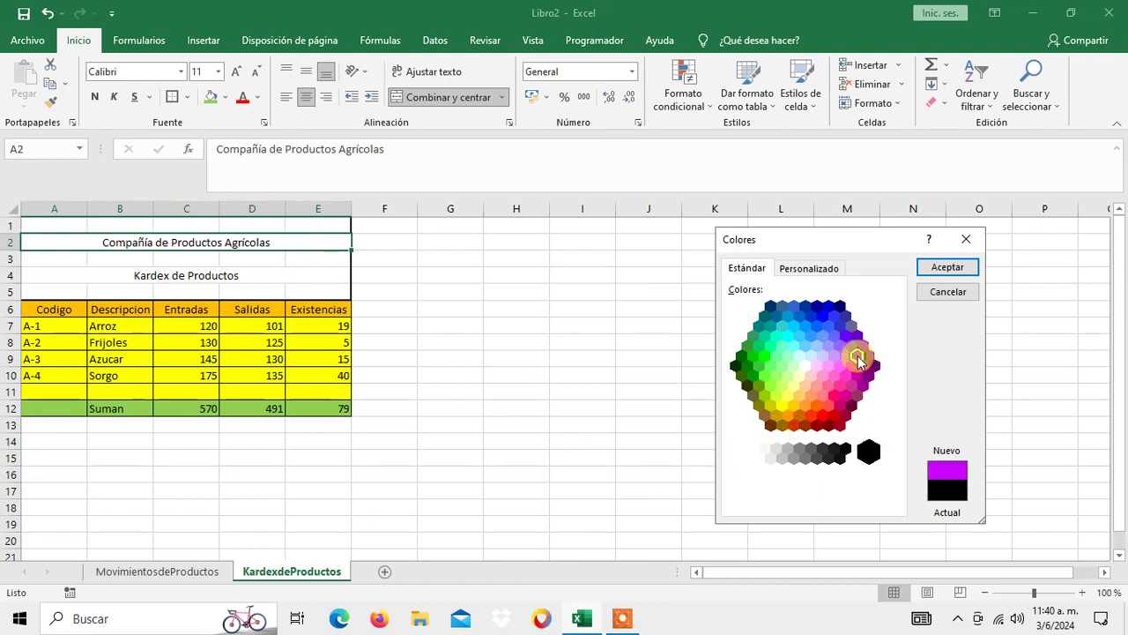
{"action": "double_click", "coordinate": [857, 357]}
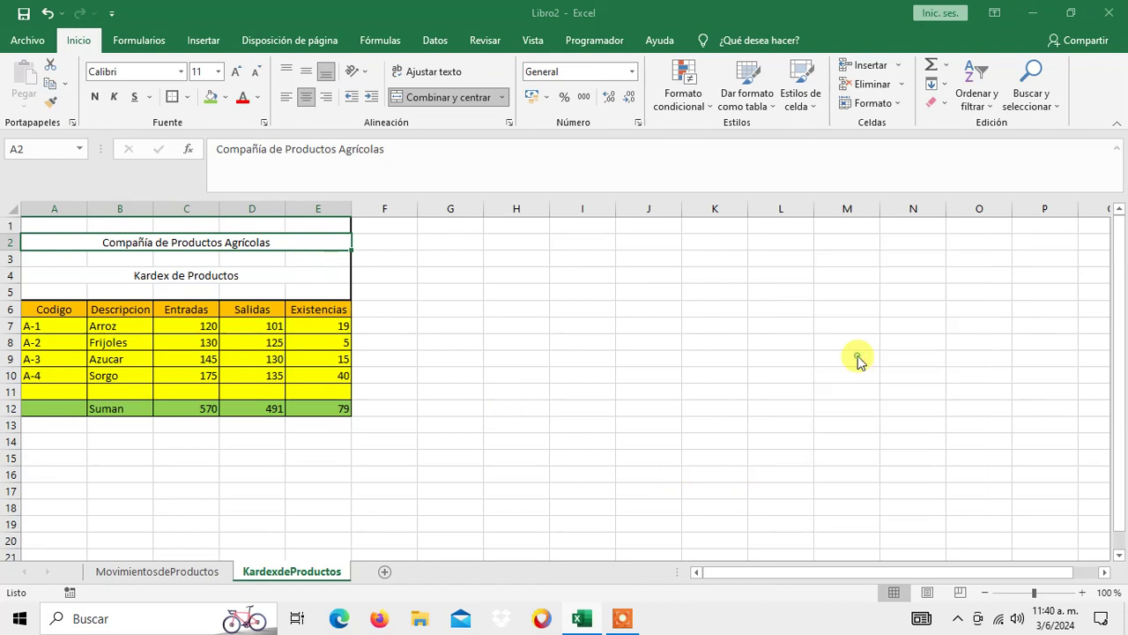
{"action": "left_click", "coordinate": [242, 282]}
{"action": "left_click", "coordinate": [244, 98]}
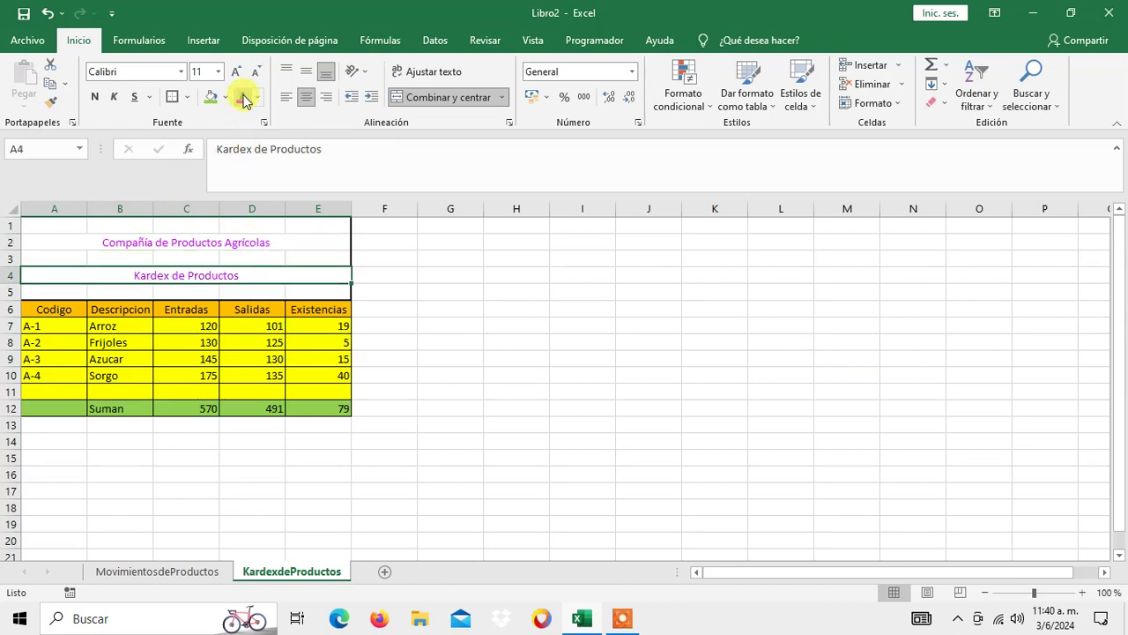
Turn the row 6 column headers red and the Suman totals row B12:E12 magenta
{"action": "left_click_drag", "start_coordinate": [50, 309], "coordinate": [335, 310]}
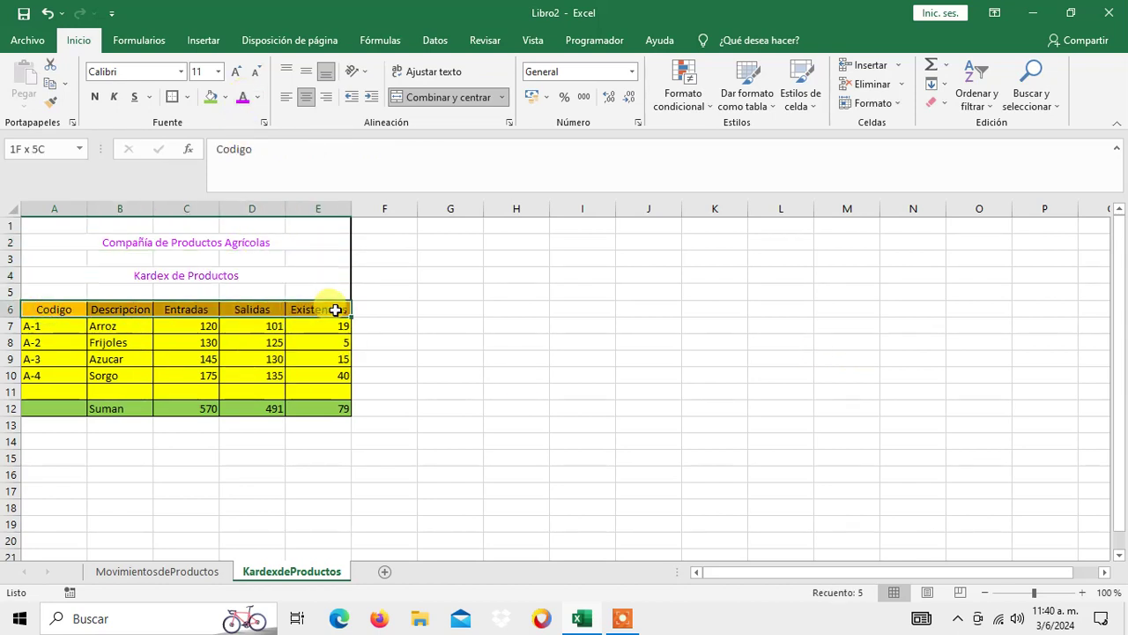
{"action": "left_click", "coordinate": [242, 97]}
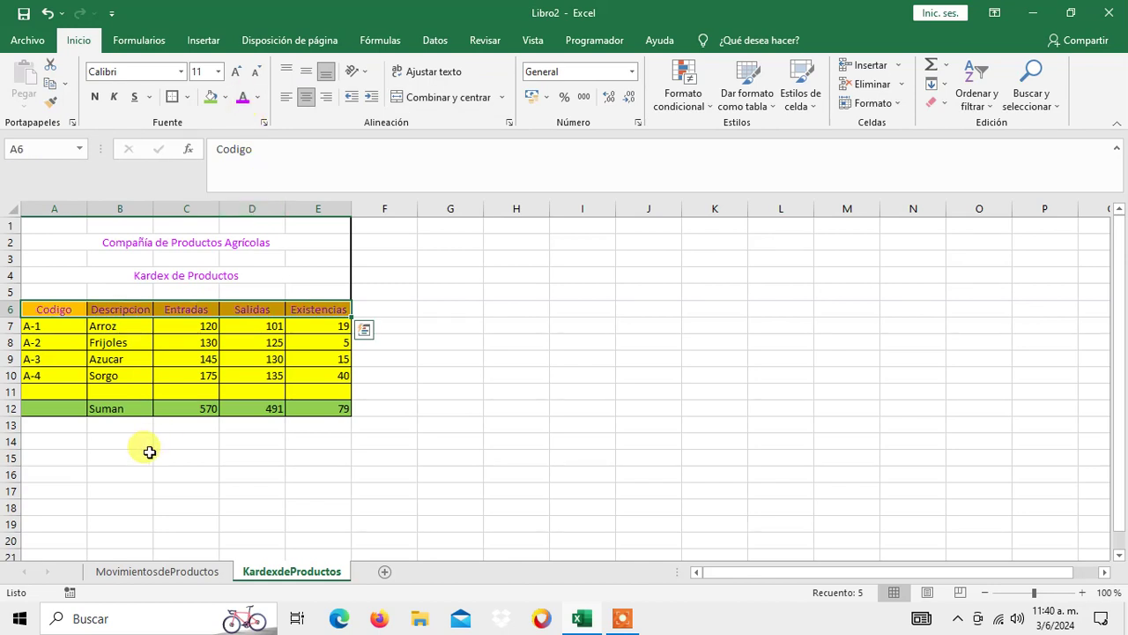
{"action": "left_click_drag", "start_coordinate": [102, 409], "coordinate": [345, 408]}
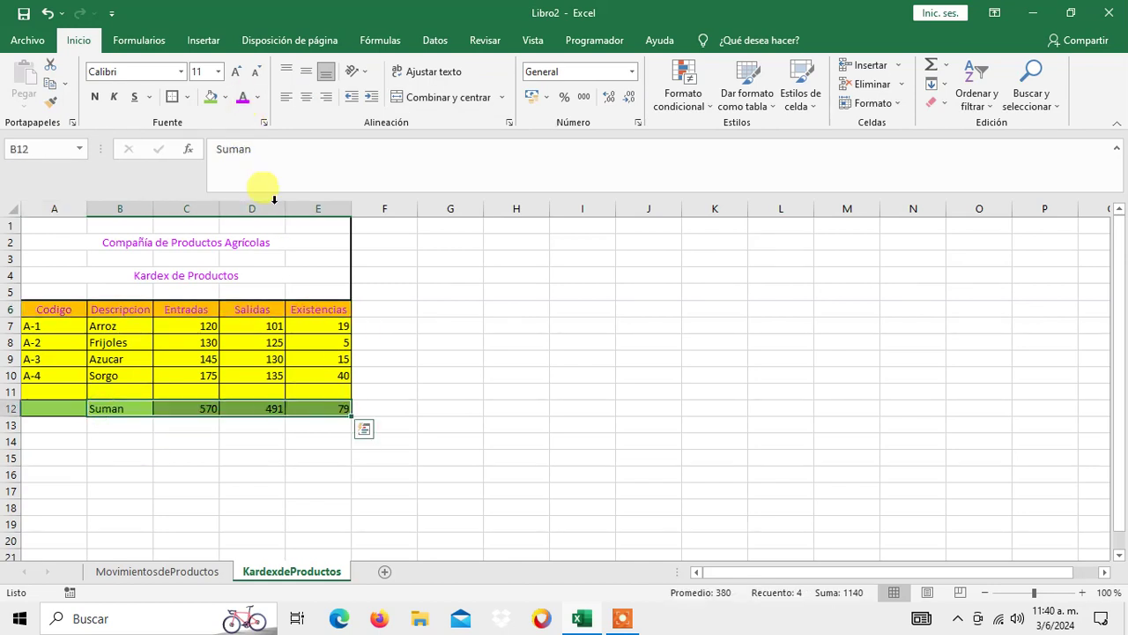
{"action": "left_click", "coordinate": [243, 100]}
{"action": "left_click", "coordinate": [451, 470]}
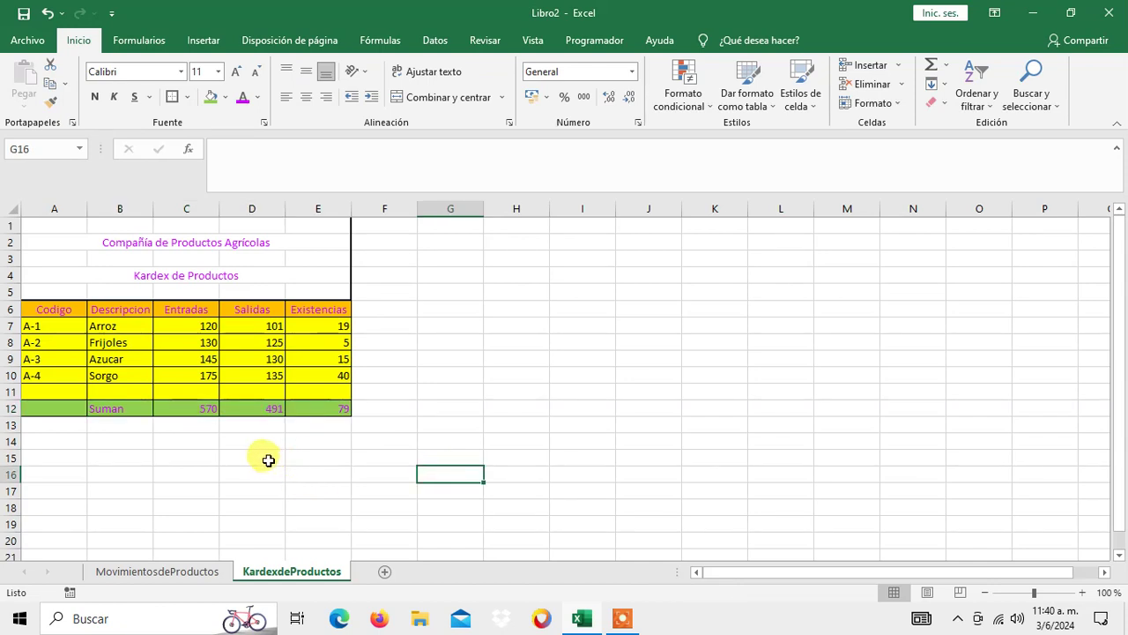
Centre the product codes A-1 to A-4 in A7:A10
{"action": "left_click_drag", "start_coordinate": [41, 329], "coordinate": [42, 374]}
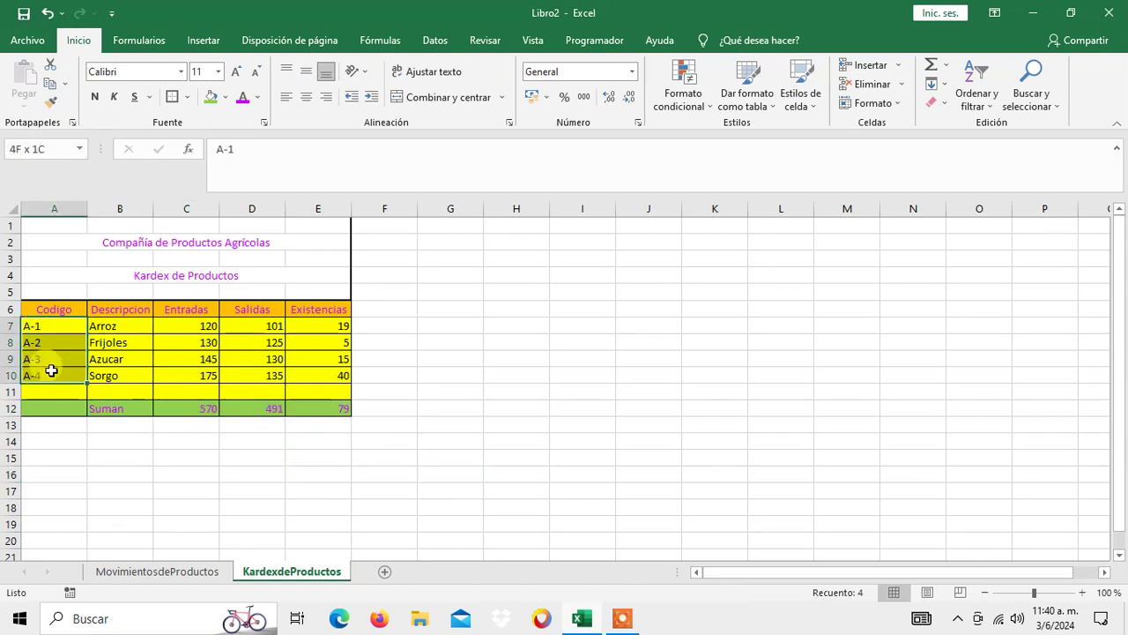
{"action": "left_click", "coordinate": [305, 97]}
{"action": "left_click", "coordinate": [504, 374]}
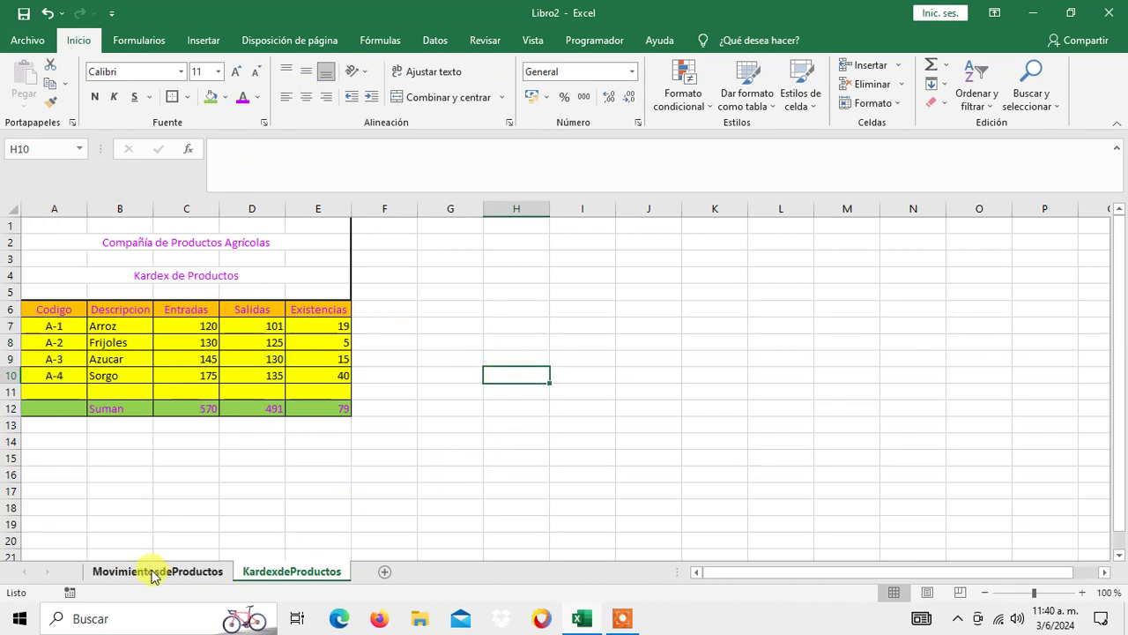
Insert a blank sheet row at the top of the MovimientosdeProductos sheet
{"action": "left_click", "coordinate": [222, 228]}
{"action": "left_click", "coordinate": [222, 245]}
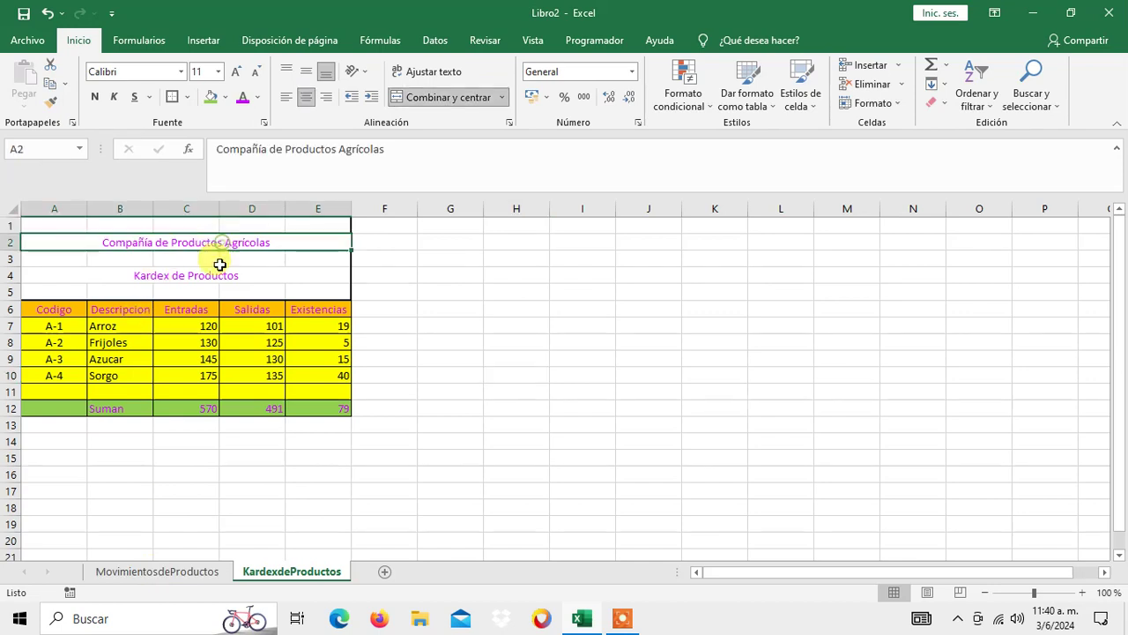
{"action": "left_click", "coordinate": [221, 259]}
{"action": "left_click", "coordinate": [220, 275]}
{"action": "left_click", "coordinate": [220, 290]}
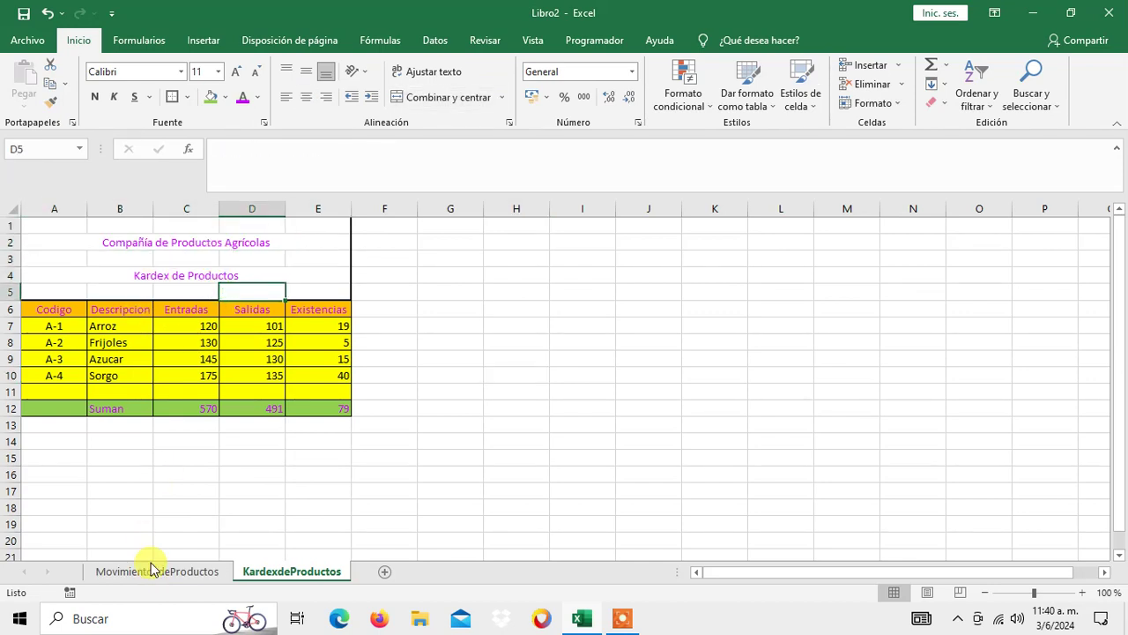
{"action": "left_click", "coordinate": [151, 570]}
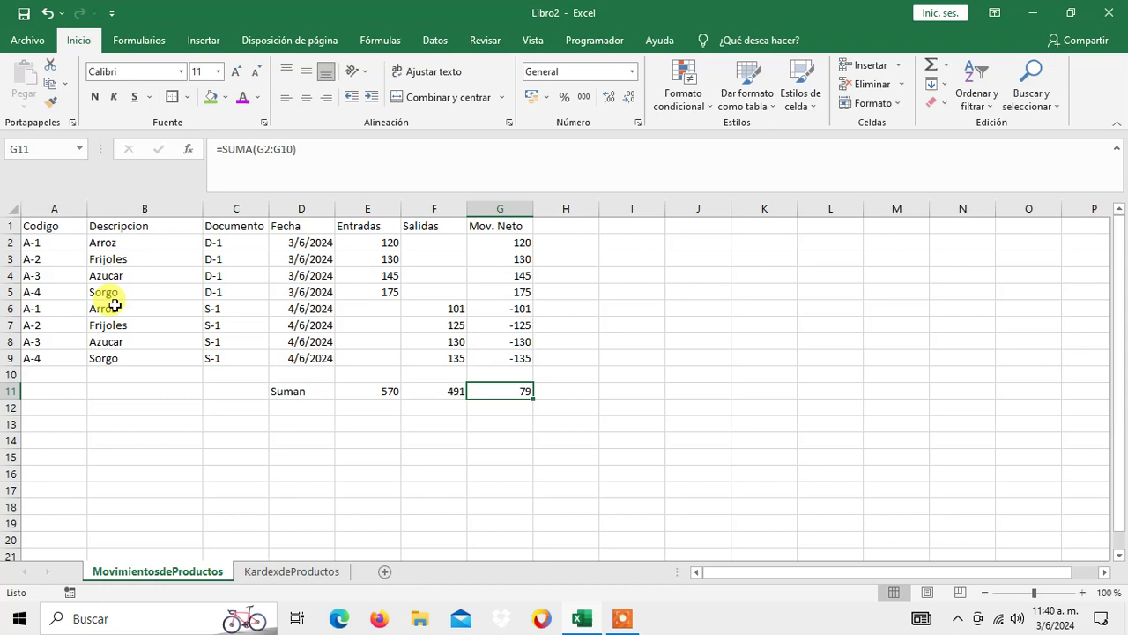
{"action": "left_click", "coordinate": [113, 224]}
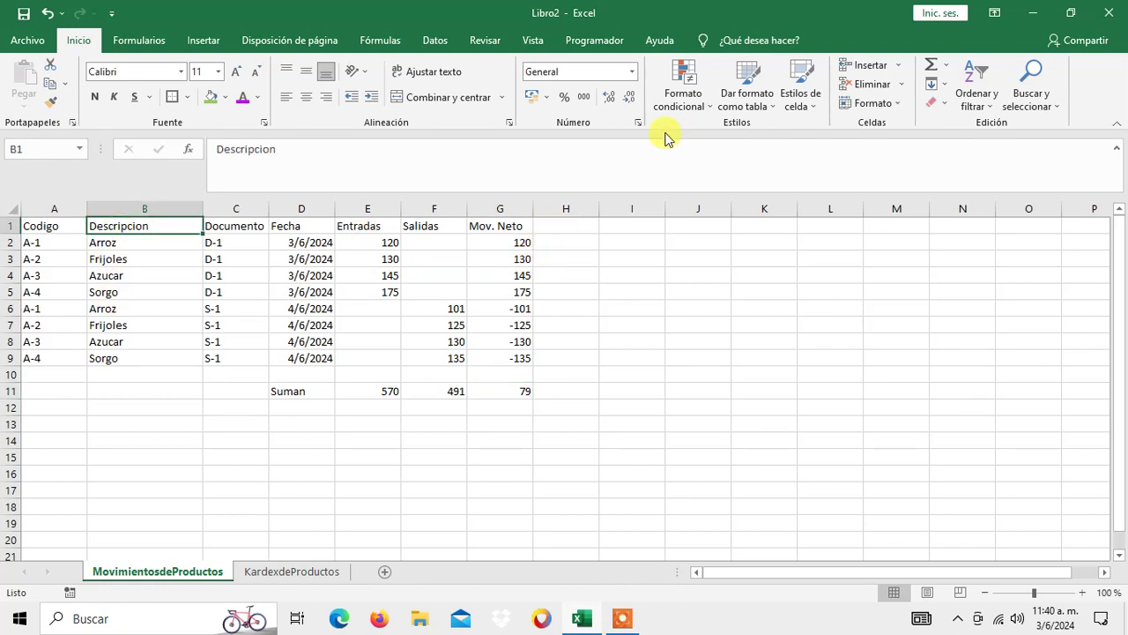
{"action": "left_click", "coordinate": [901, 70]}
{"action": "left_click", "coordinate": [906, 107]}
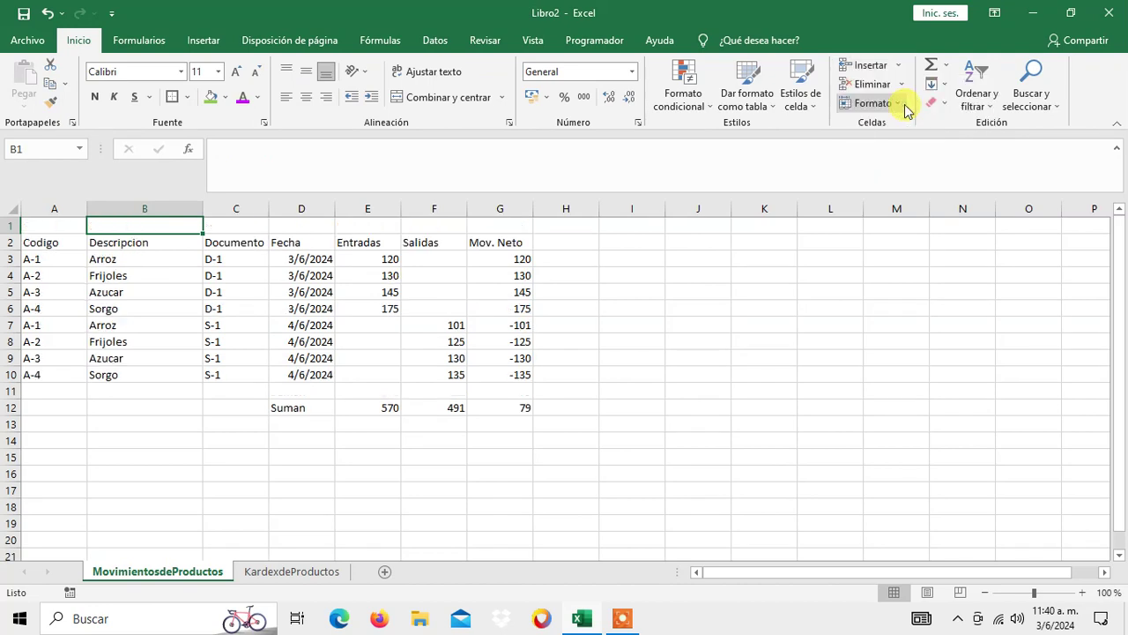
Repeat the row insertion with F4 and go back to KardexdeProductos
{"action": "key", "text": "F4"}
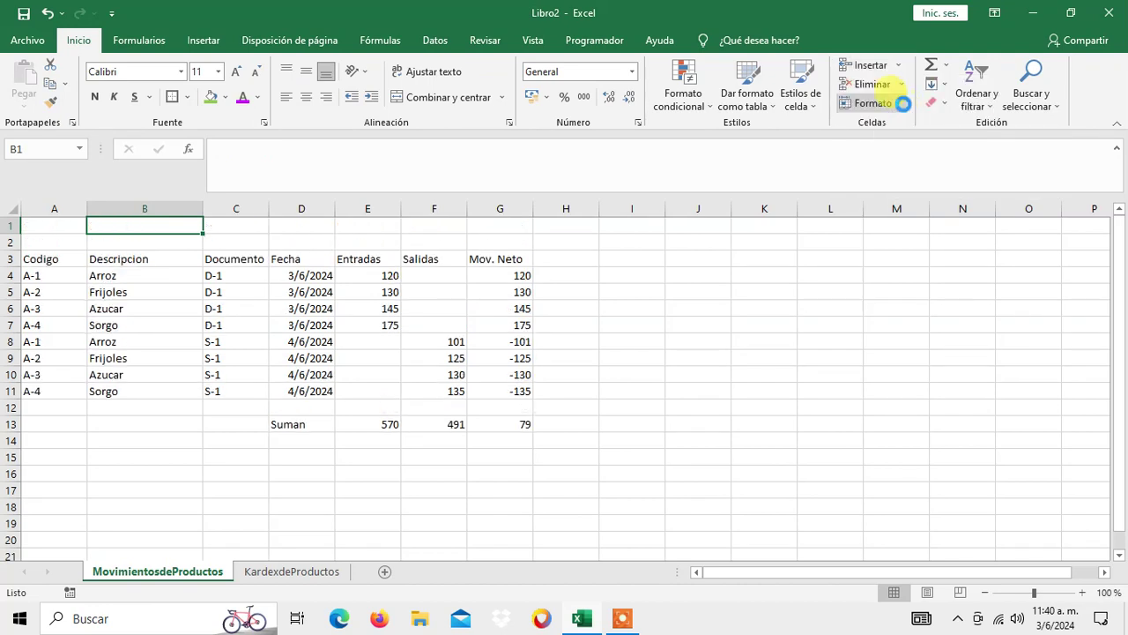
{"action": "key", "text": "F4"}
{"action": "key", "text": "F4"}
{"action": "key", "text": "F4"}
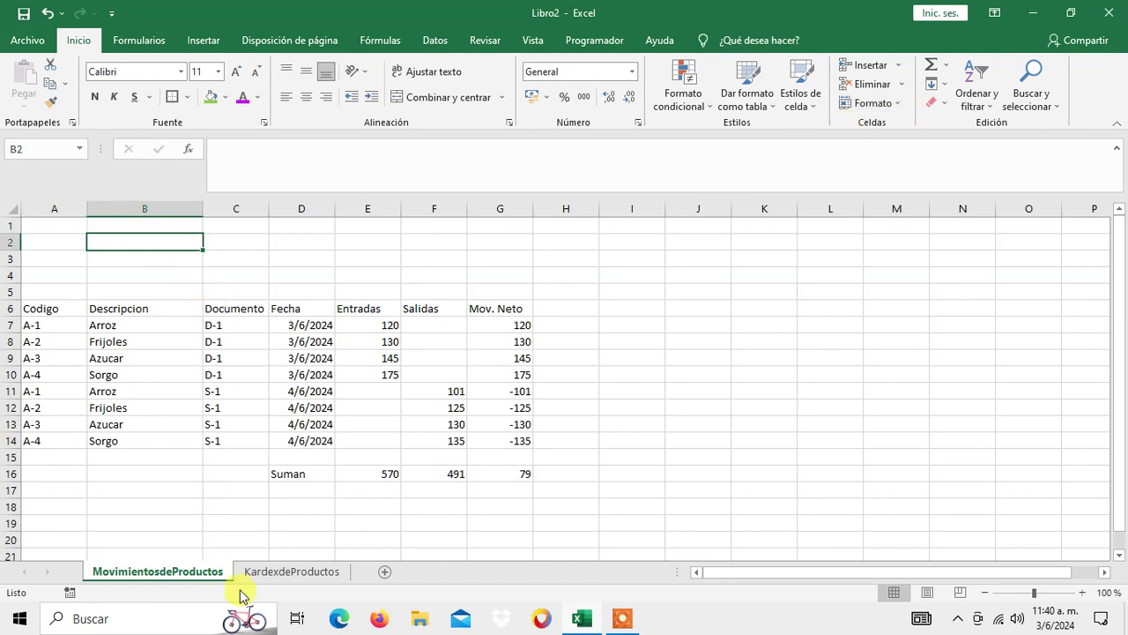
{"action": "left_click", "coordinate": [293, 571]}
Copy the 'Compañía de Productos Agrícolas' title from KardexdeProductos into A2 of MovimientosdeProductos
{"action": "left_click", "coordinate": [172, 246]}
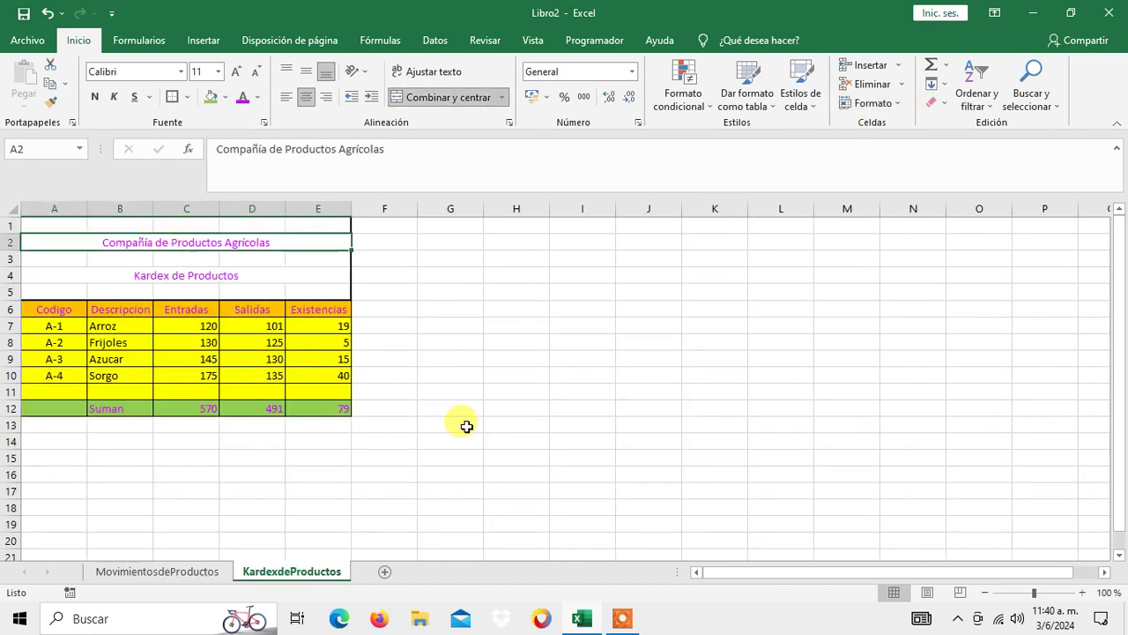
{"action": "key", "text": "ctrl+c"}
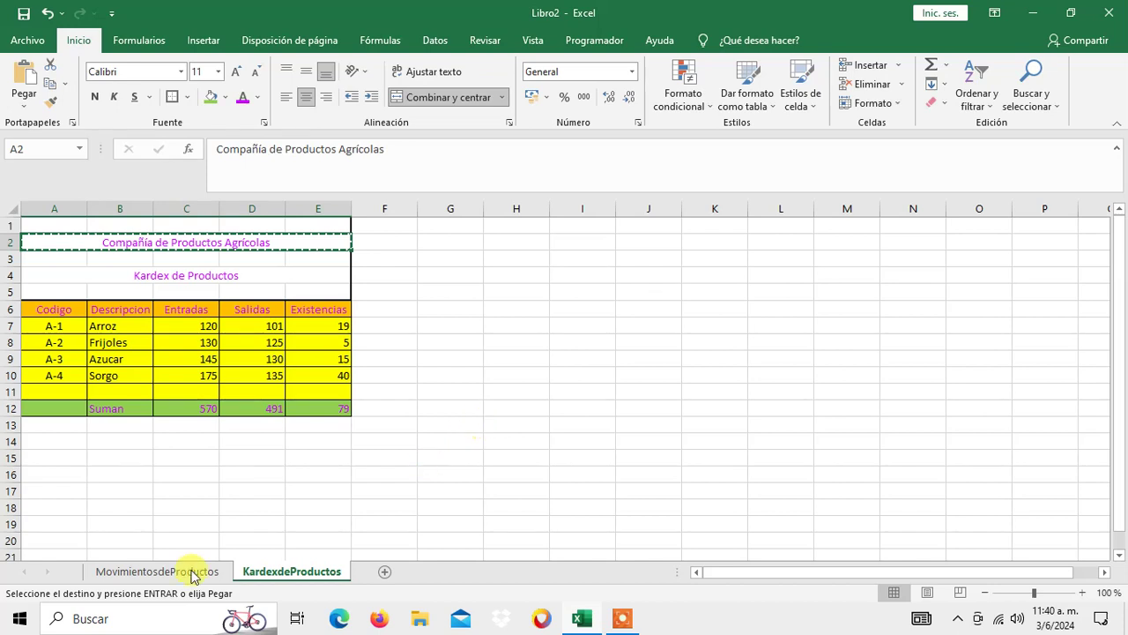
{"action": "left_click", "coordinate": [166, 570]}
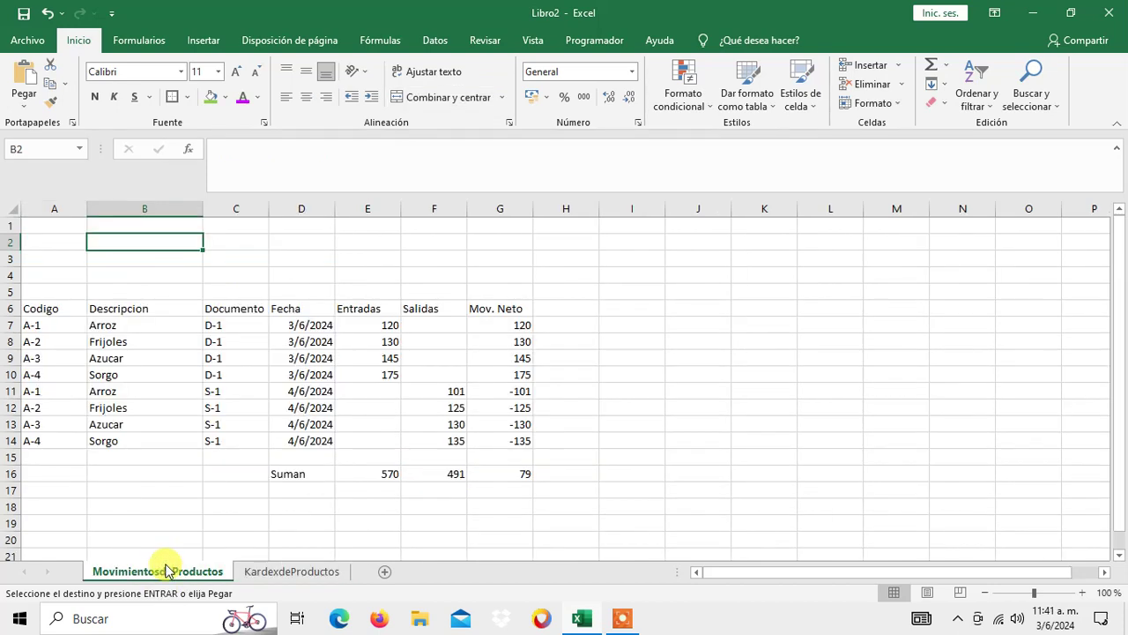
{"action": "key", "text": "Left"}
{"action": "key", "text": "ctrl+v"}
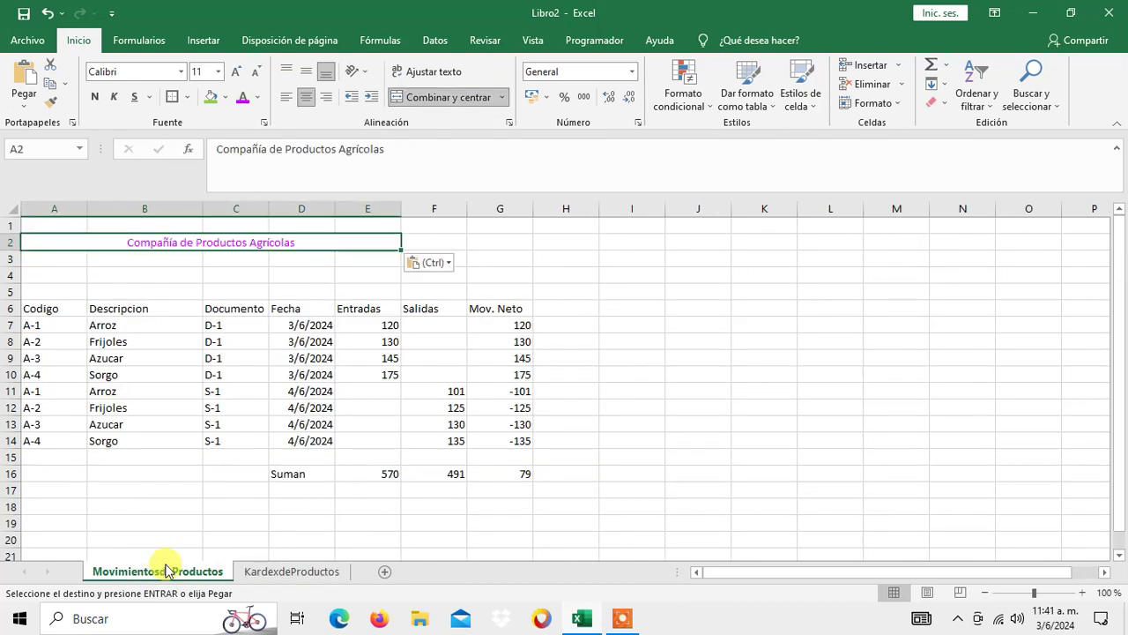
{"action": "key", "text": "Down"}
{"action": "key", "text": "Down"}
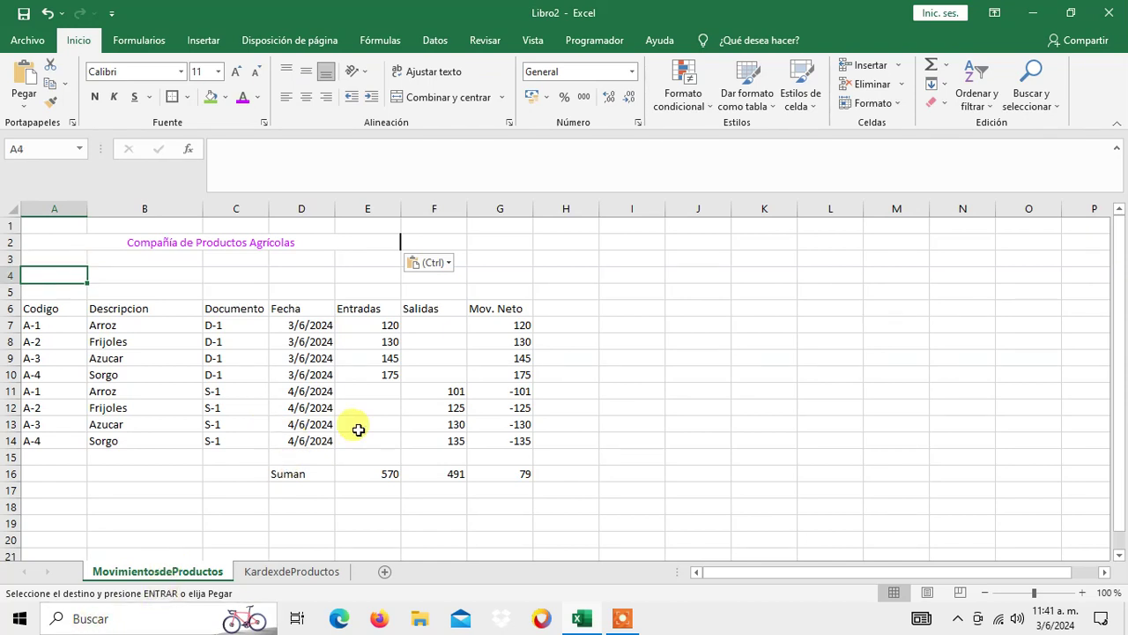
Enter the subtitle 'Movimientos de Entradas y Salidas de Productos' in A4
{"action": "type", "text": "M"}
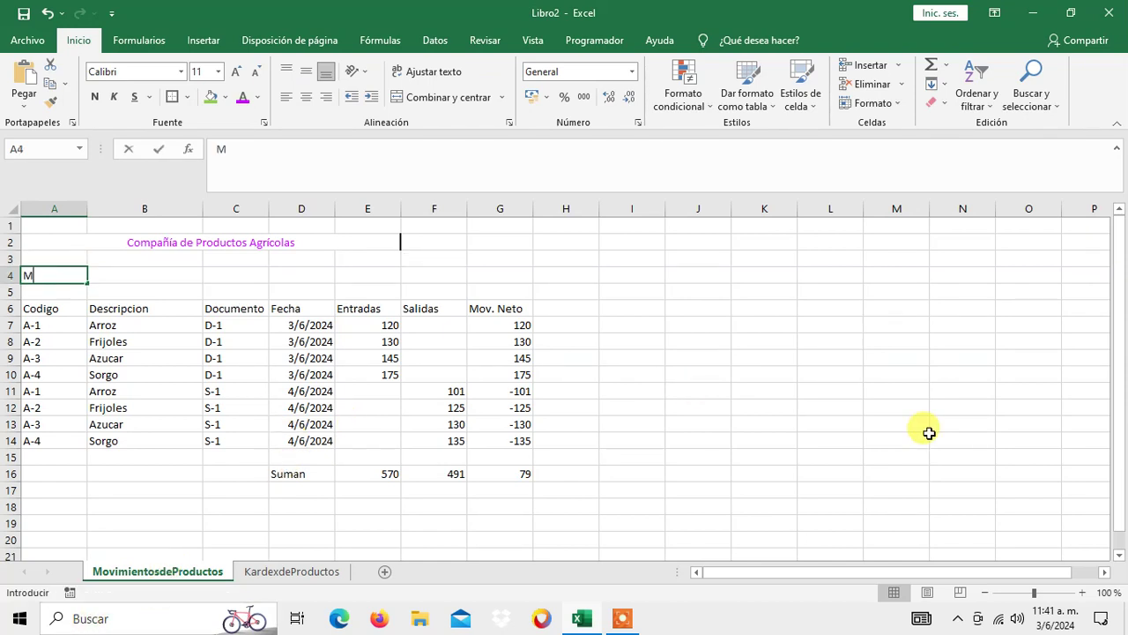
{"action": "type", "text": "ovimientos de Compras y Salidas"}
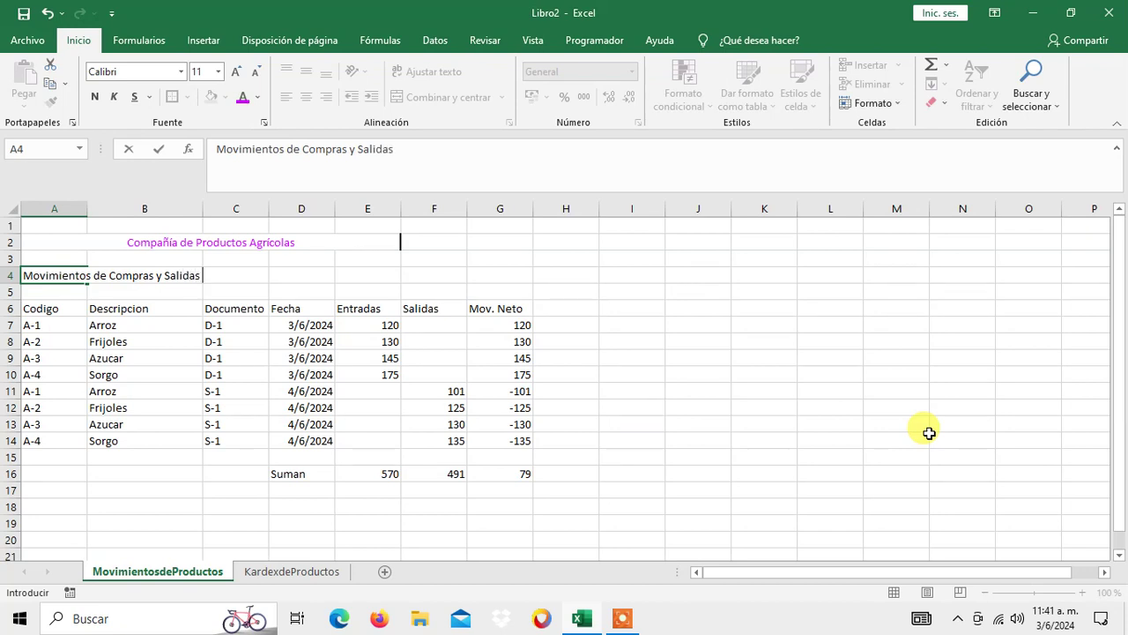
{"action": "key", "text": "BackSpace"}
{"action": "key", "text": "BackSpace"}
{"action": "key", "text": "BackSpace"}
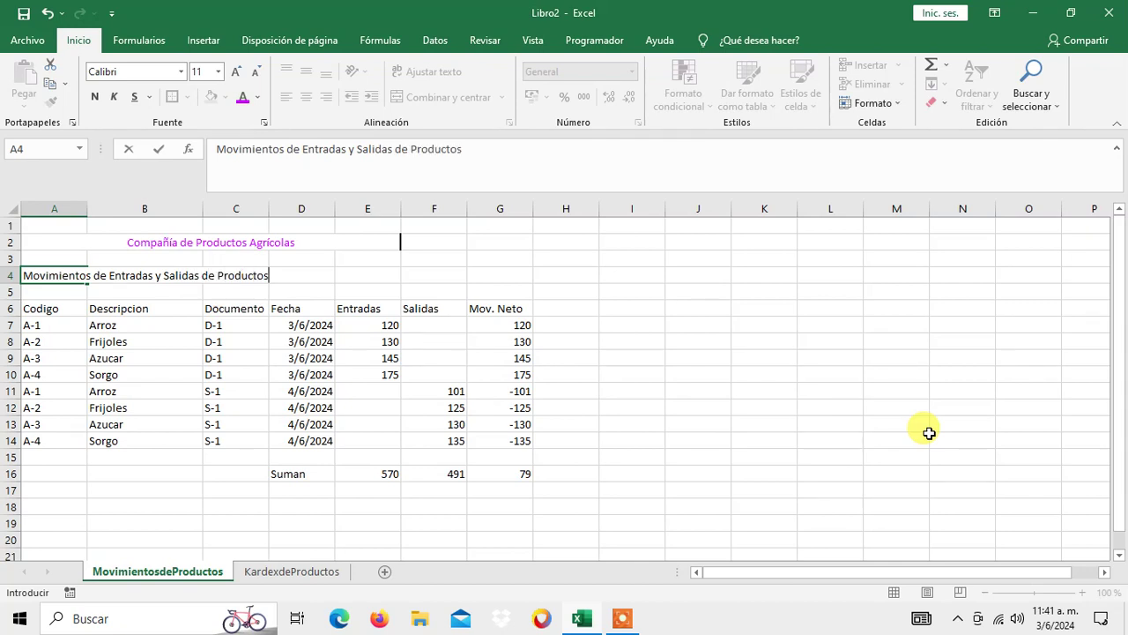
{"action": "key", "text": "Return"}
Make the subtitle magenta and merge and centre it across A4:G4
{"action": "key", "text": "Up"}
{"action": "key", "text": "shift+Right"}
{"action": "key", "text": "shift+Right"}
{"action": "key", "text": "shift+Right"}
{"action": "key", "text": "shift+Right"}
{"action": "key", "text": "shift+Right"}
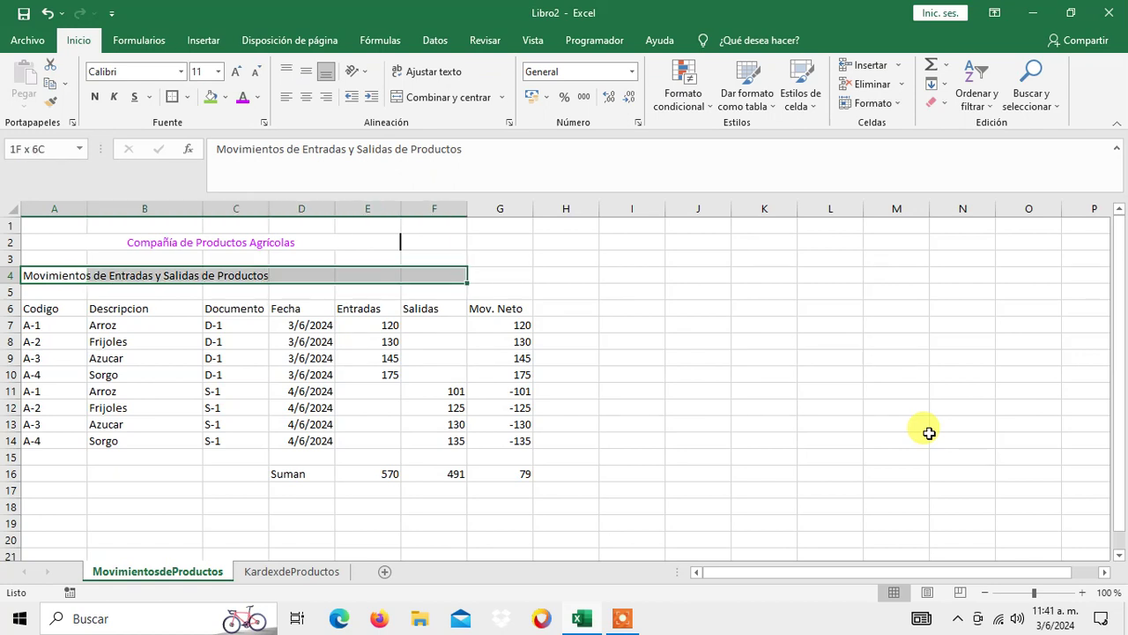
{"action": "key", "text": "shift+Right"}
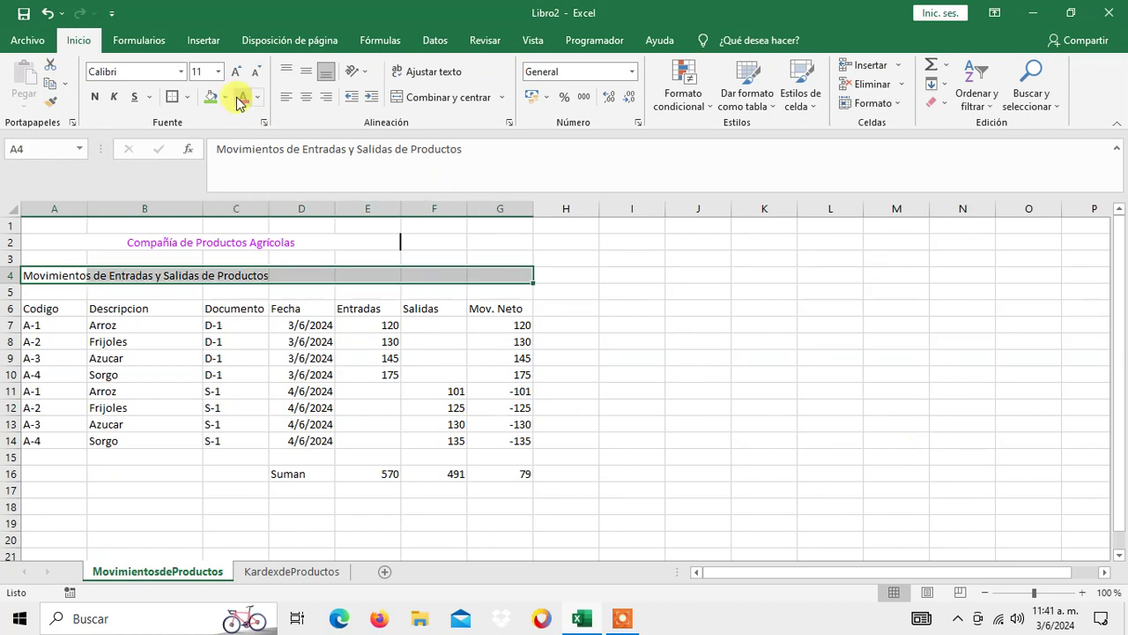
{"action": "left_click", "coordinate": [238, 101]}
{"action": "left_click", "coordinate": [434, 99]}
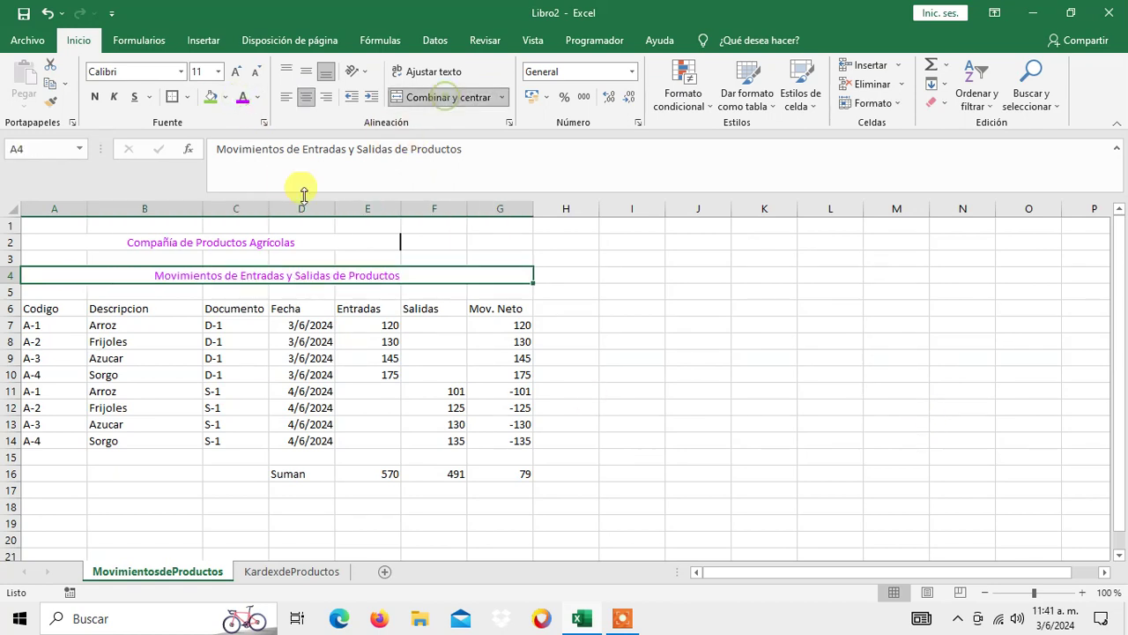
Merge and centre the company title across A2:G2
{"action": "left_click", "coordinate": [227, 242]}
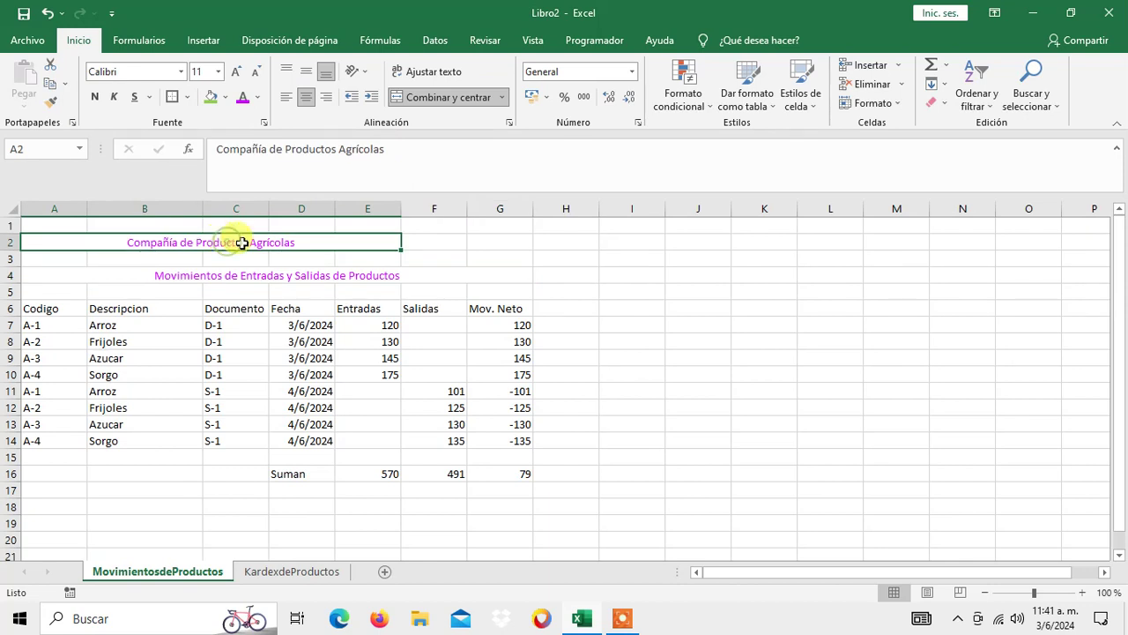
{"action": "left_click", "coordinate": [507, 236], "text": "shift"}
{"action": "left_click", "coordinate": [411, 99]}
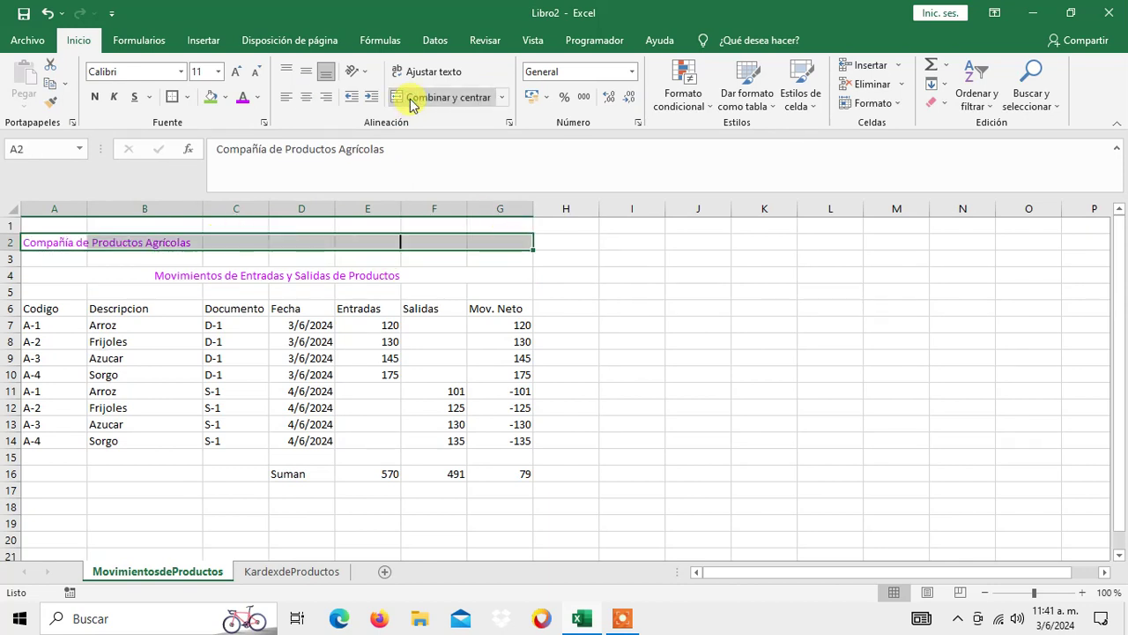
{"action": "left_click", "coordinate": [411, 100]}
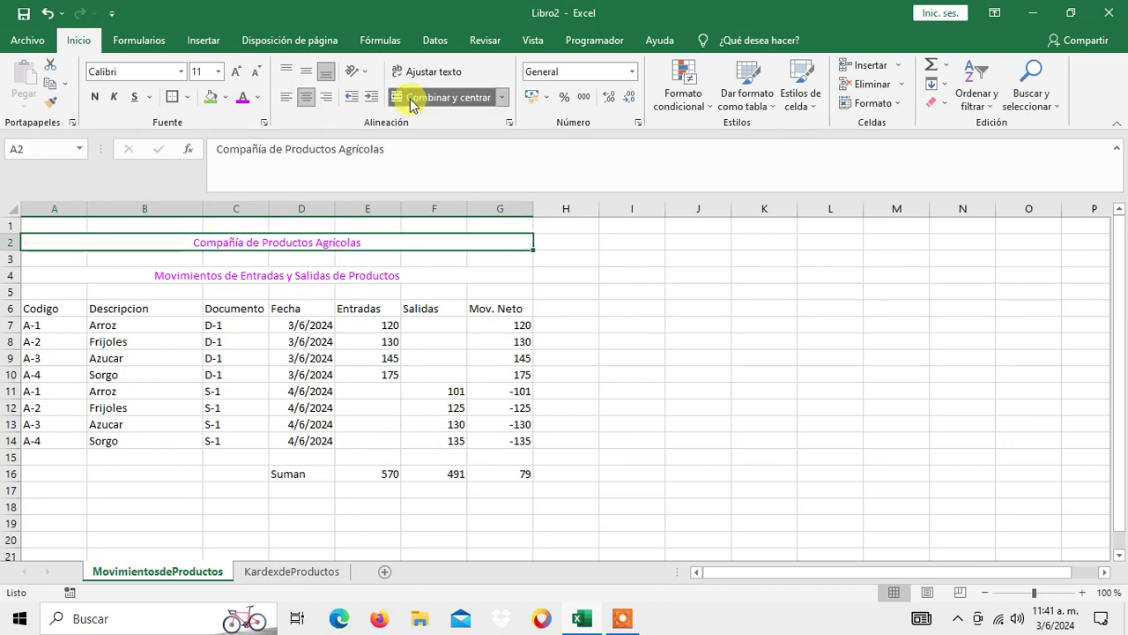
{"action": "left_click", "coordinate": [310, 220]}
Apply All Borders to the Movimientos table A6:G16
{"action": "mouse_move", "coordinate": [43, 220]}
{"action": "left_mouse_down"}
{"action": "mouse_move", "coordinate": [56, 291]}
{"action": "mouse_move", "coordinate": [458, 485]}
{"action": "mouse_move", "coordinate": [518, 474]}
{"action": "left_mouse_up"}
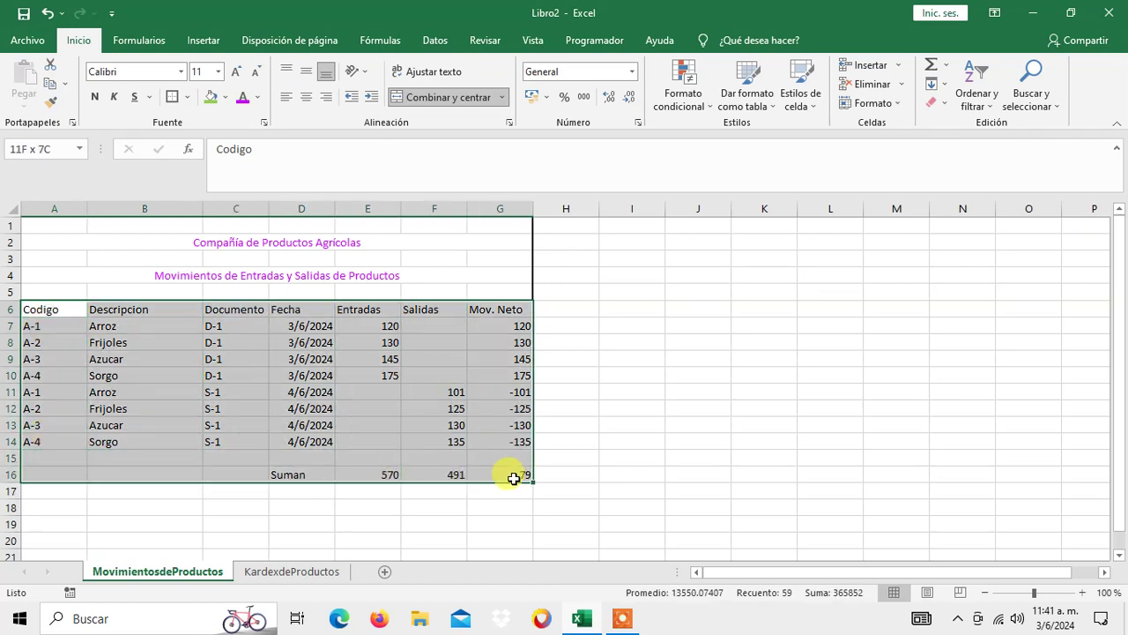
{"action": "left_click", "coordinate": [188, 98]}
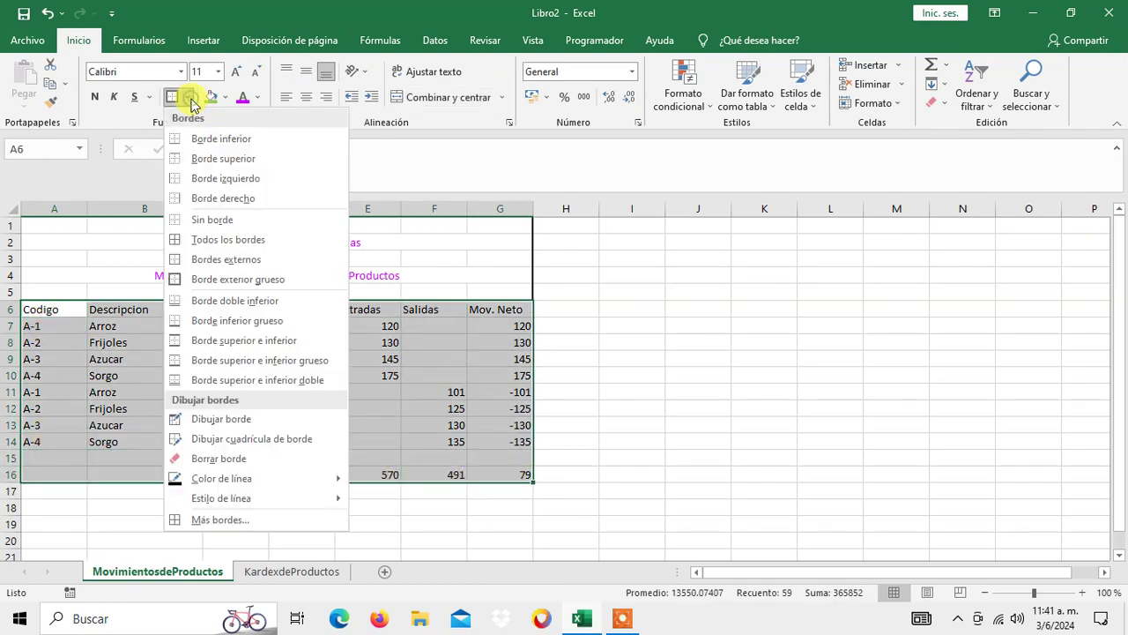
{"action": "left_click", "coordinate": [195, 240]}
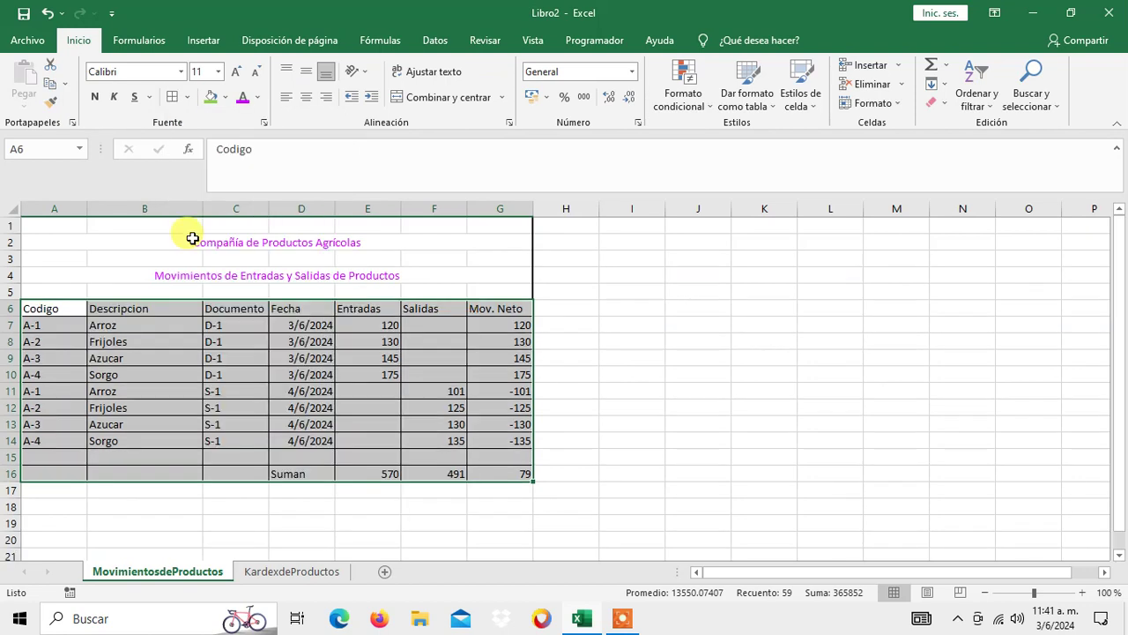
{"action": "left_click", "coordinate": [72, 307]}
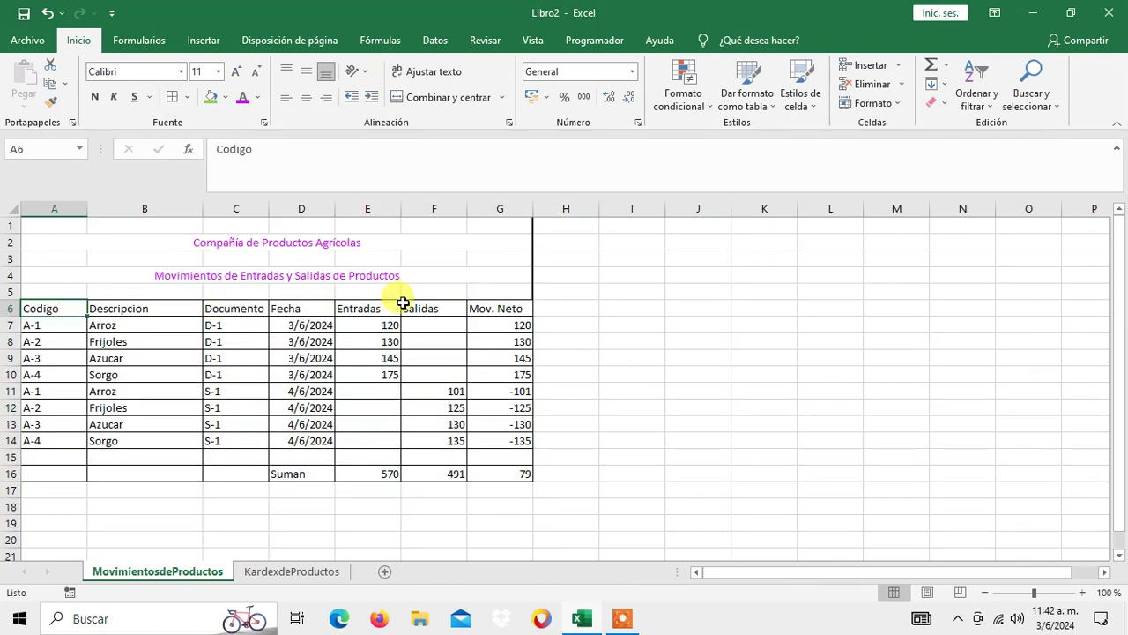
Centre the column headers in A6:G6
{"action": "left_click", "coordinate": [480, 307], "text": "shift"}
{"action": "left_click", "coordinate": [306, 96]}
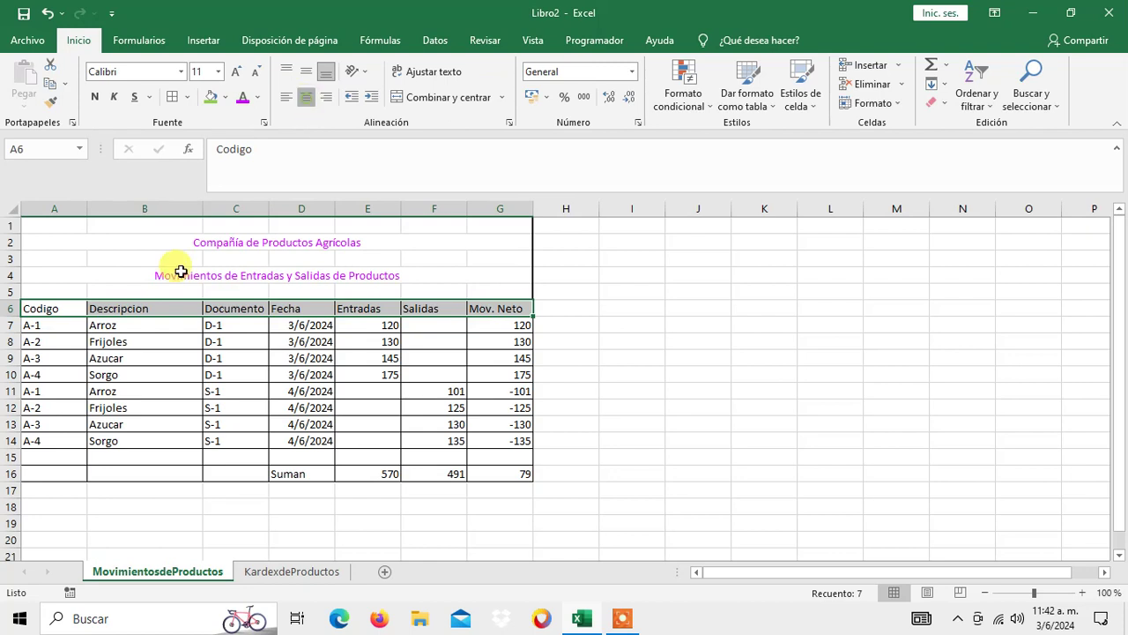
{"action": "left_click_drag", "start_coordinate": [40, 324], "coordinate": [44, 441]}
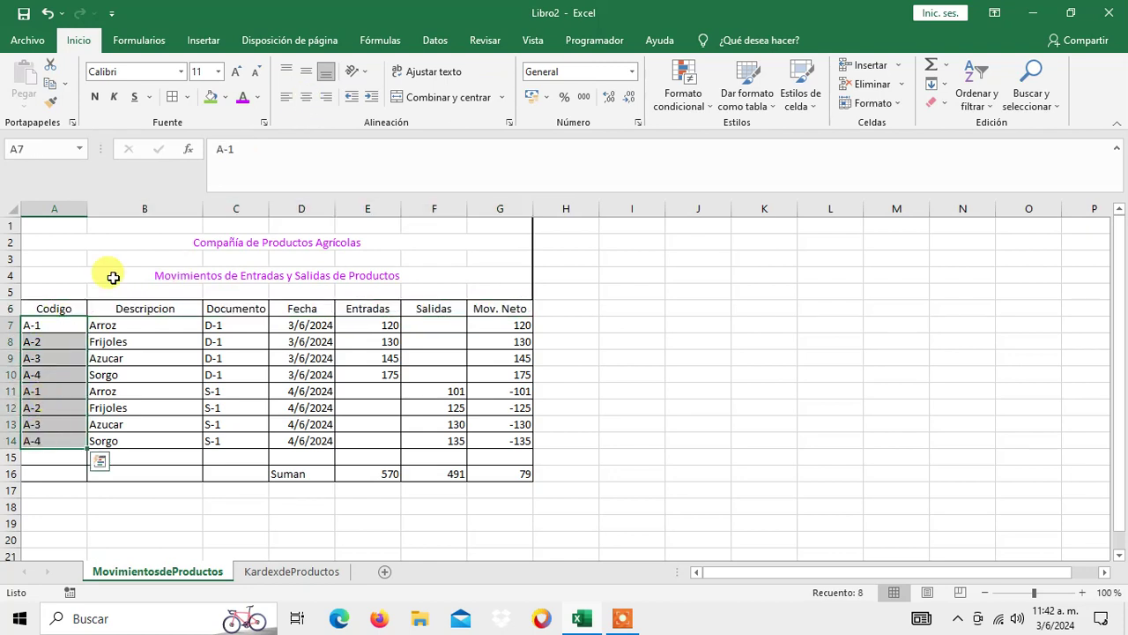
Centre the product codes and fill the header row A6:G6 orange
{"action": "left_click", "coordinate": [306, 97]}
{"action": "left_click", "coordinate": [79, 311]}
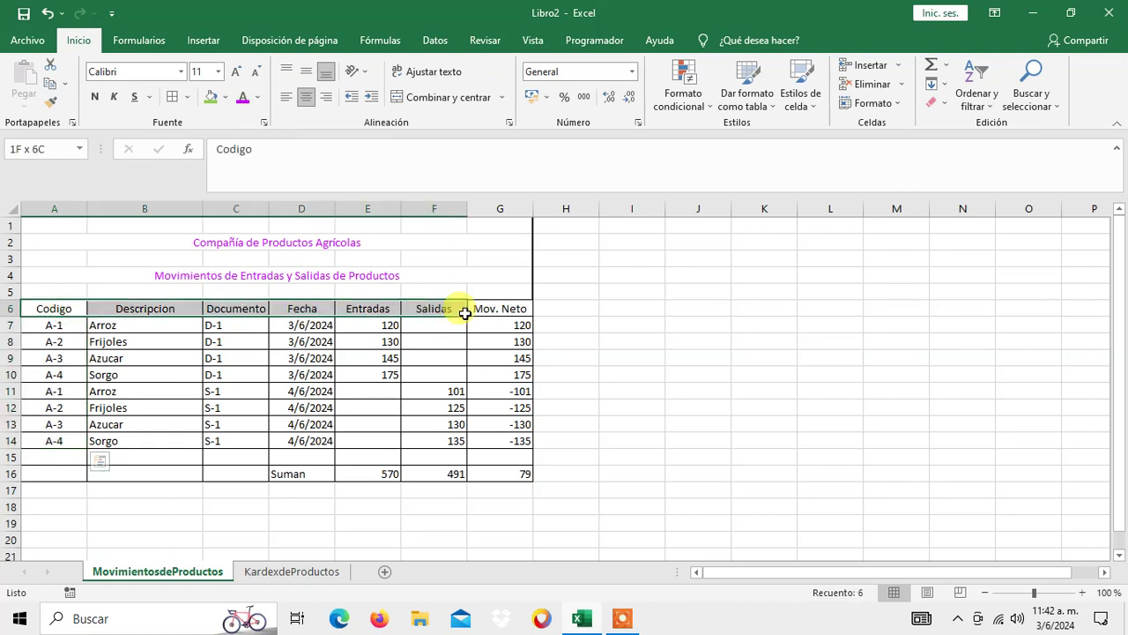
{"action": "left_click_drag", "start_coordinate": [89, 313], "coordinate": [502, 309]}
{"action": "left_click", "coordinate": [292, 572]}
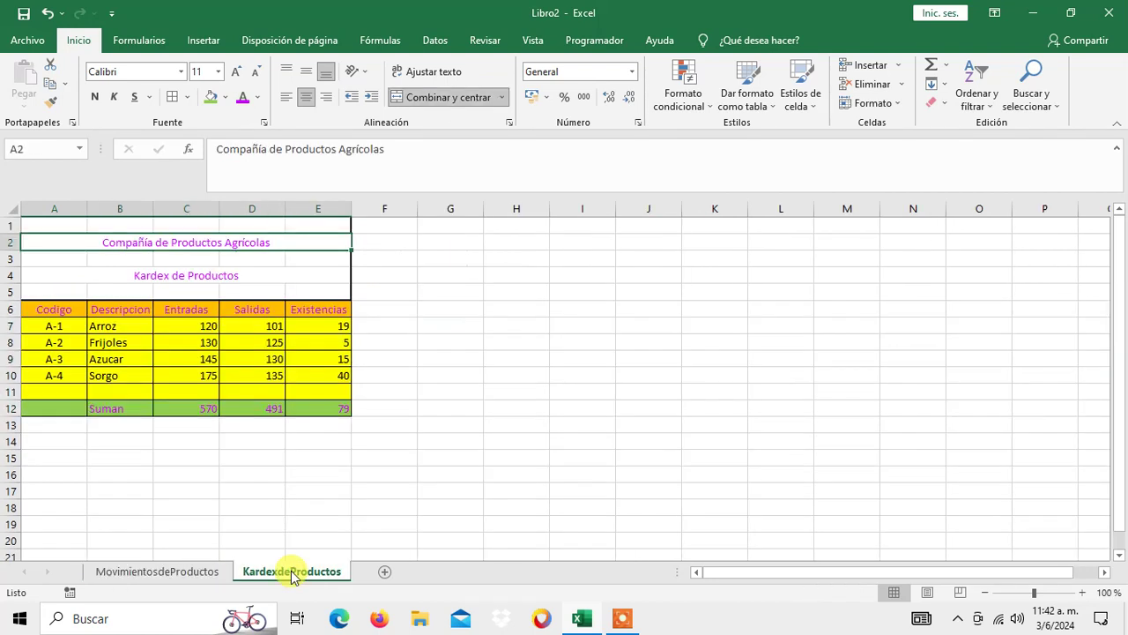
{"action": "left_click", "coordinate": [156, 571]}
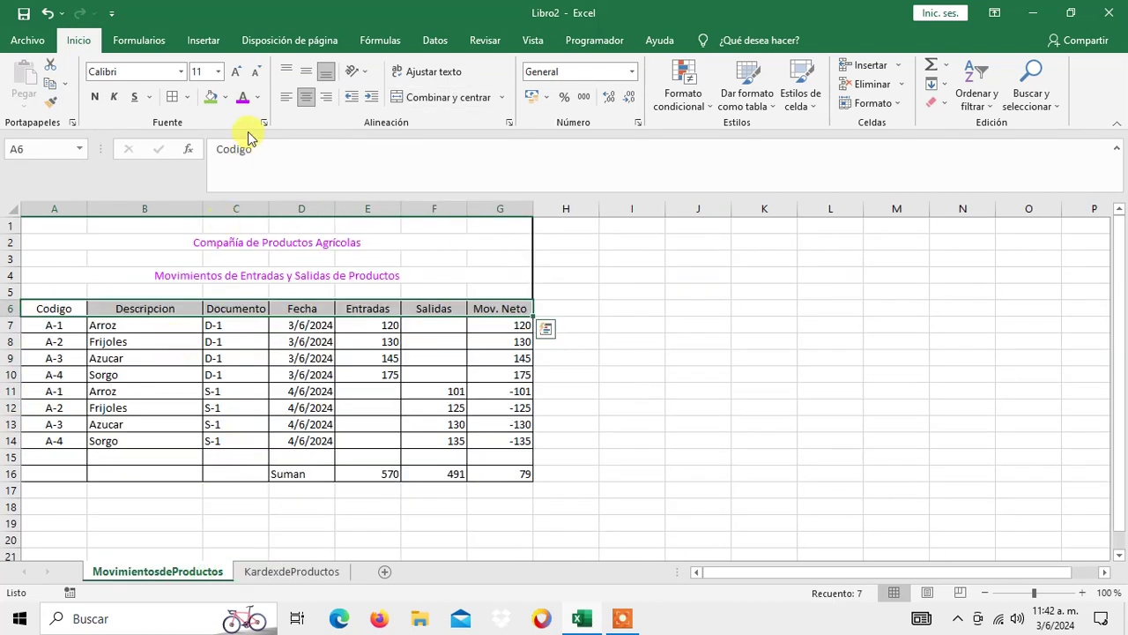
{"action": "left_click", "coordinate": [225, 99]}
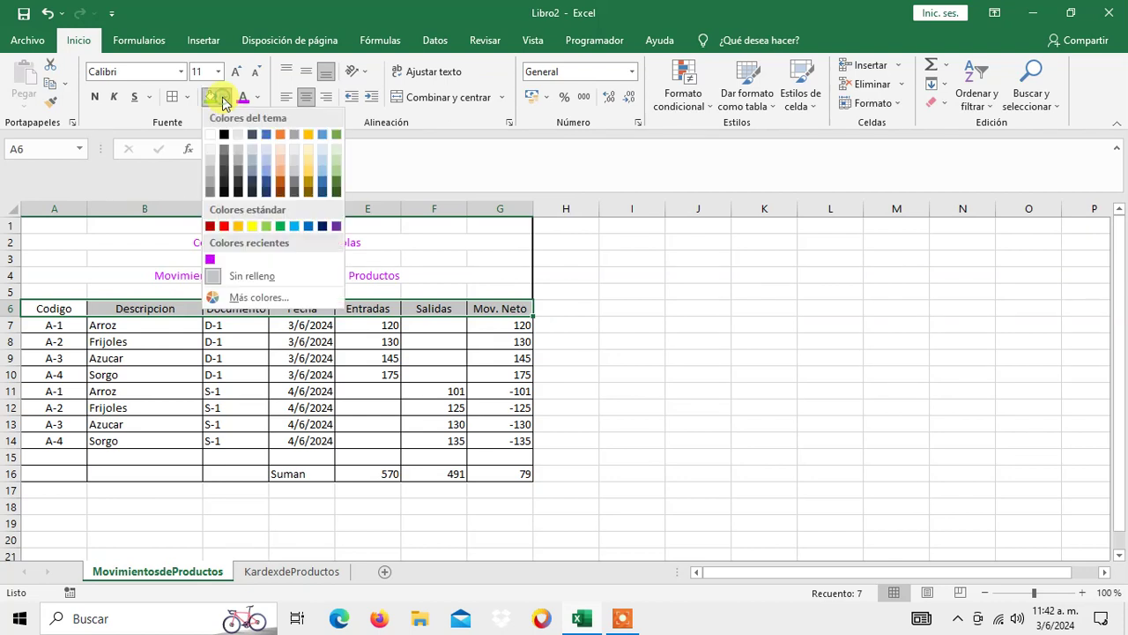
{"action": "left_click", "coordinate": [235, 223]}
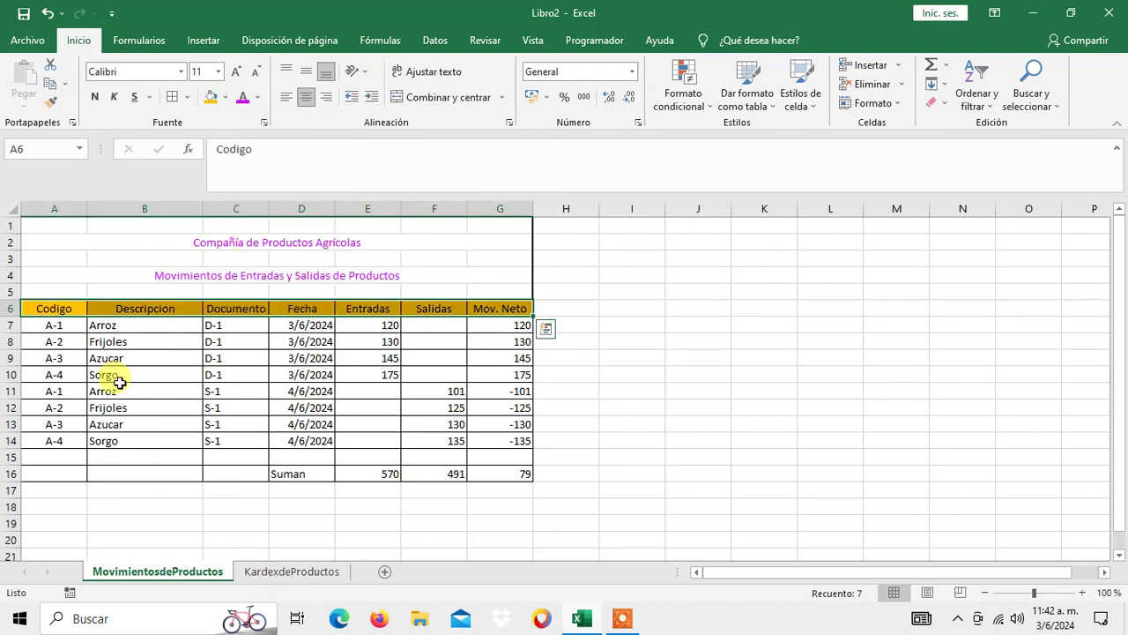
Fill the data rows A7:G15 yellow
{"action": "left_click_drag", "start_coordinate": [73, 328], "coordinate": [494, 456]}
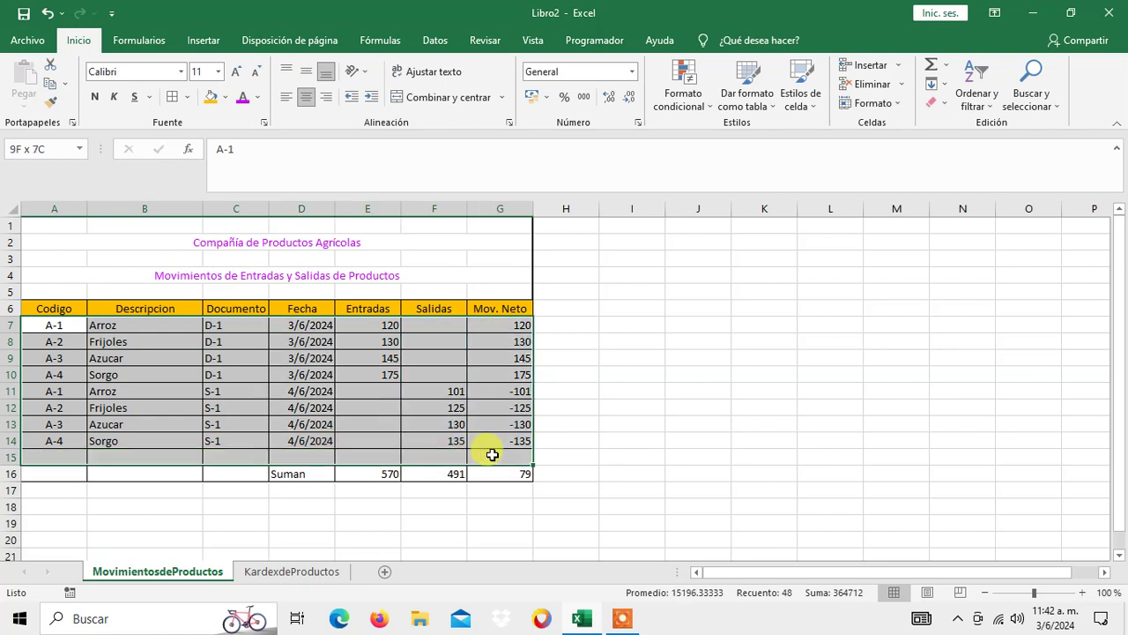
{"action": "left_click", "coordinate": [225, 98]}
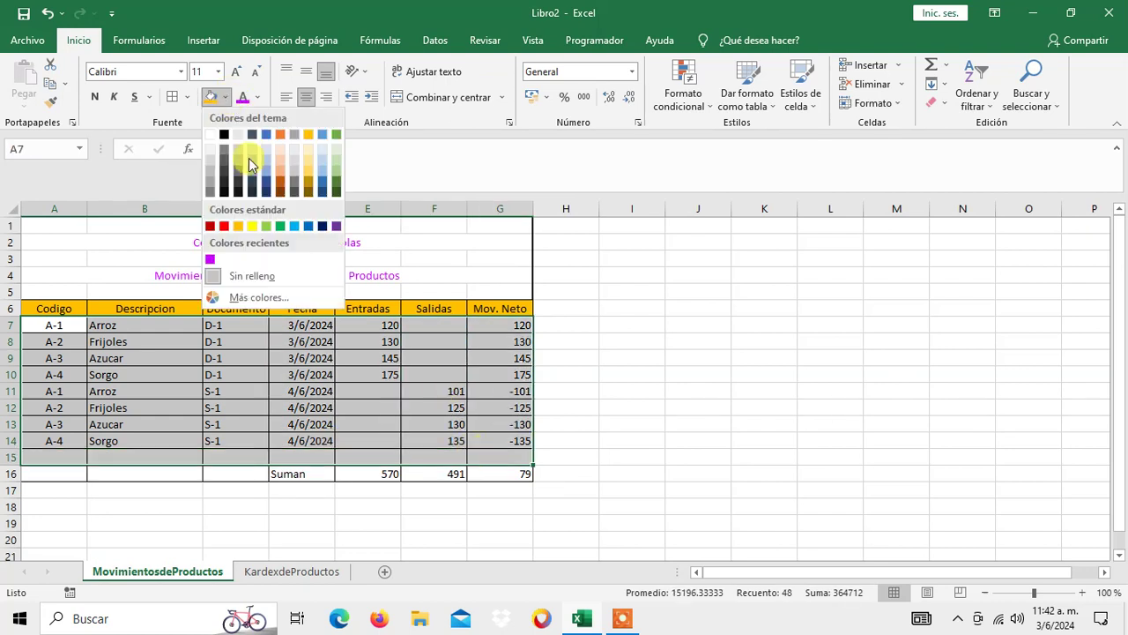
{"action": "left_click", "coordinate": [251, 226]}
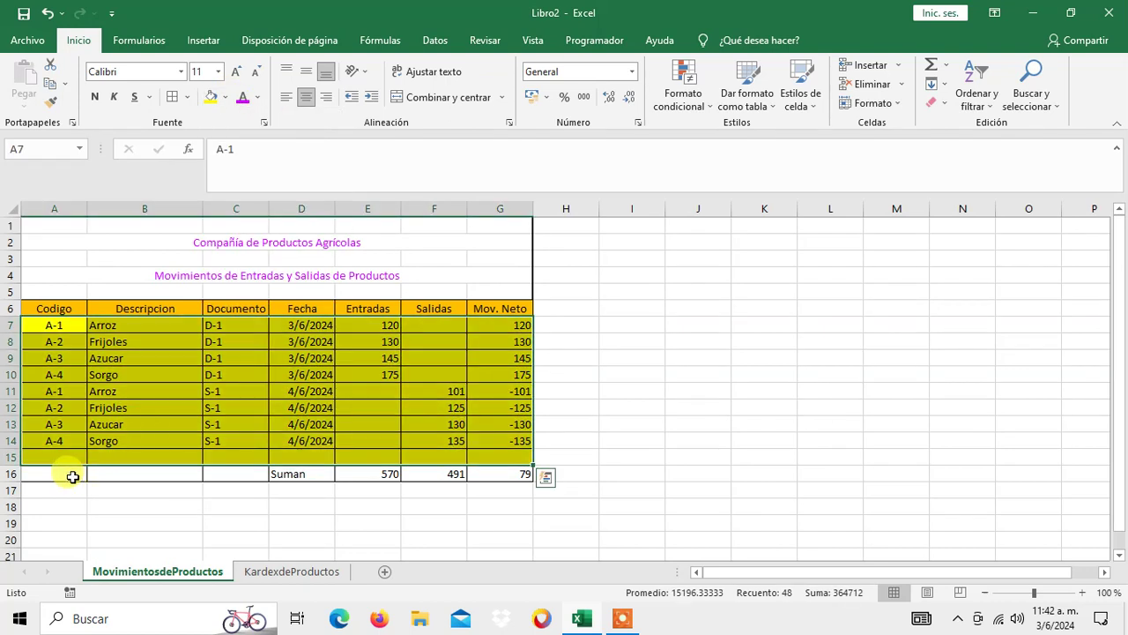
Fill the Suman totals row 16 green
{"action": "left_click_drag", "start_coordinate": [71, 473], "coordinate": [504, 474]}
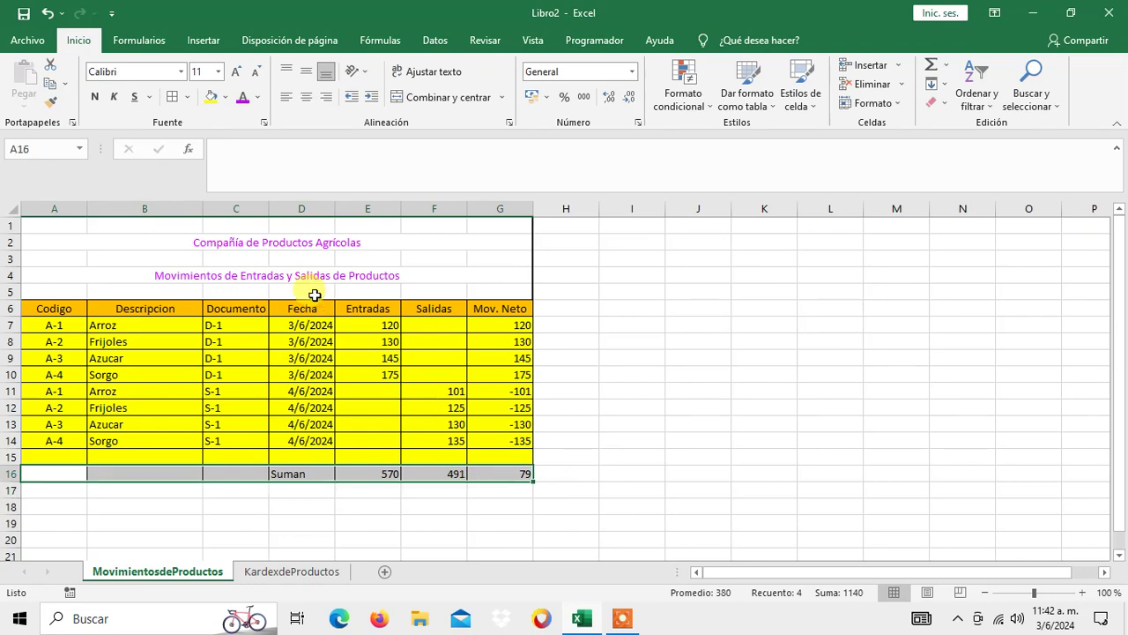
{"action": "left_click", "coordinate": [298, 573]}
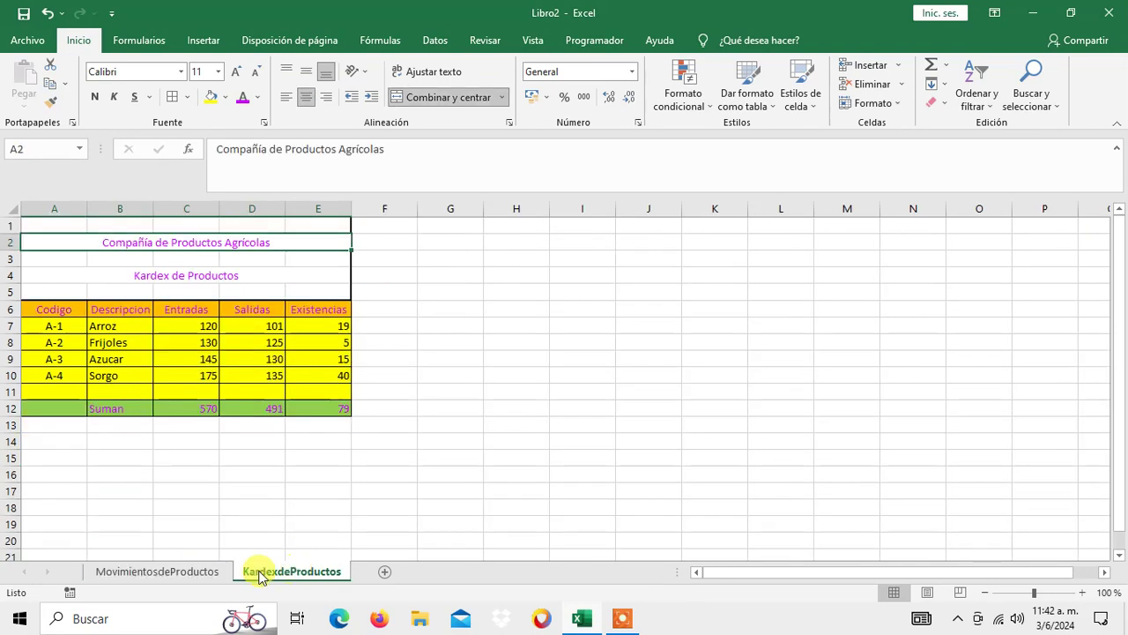
{"action": "left_click", "coordinate": [212, 573]}
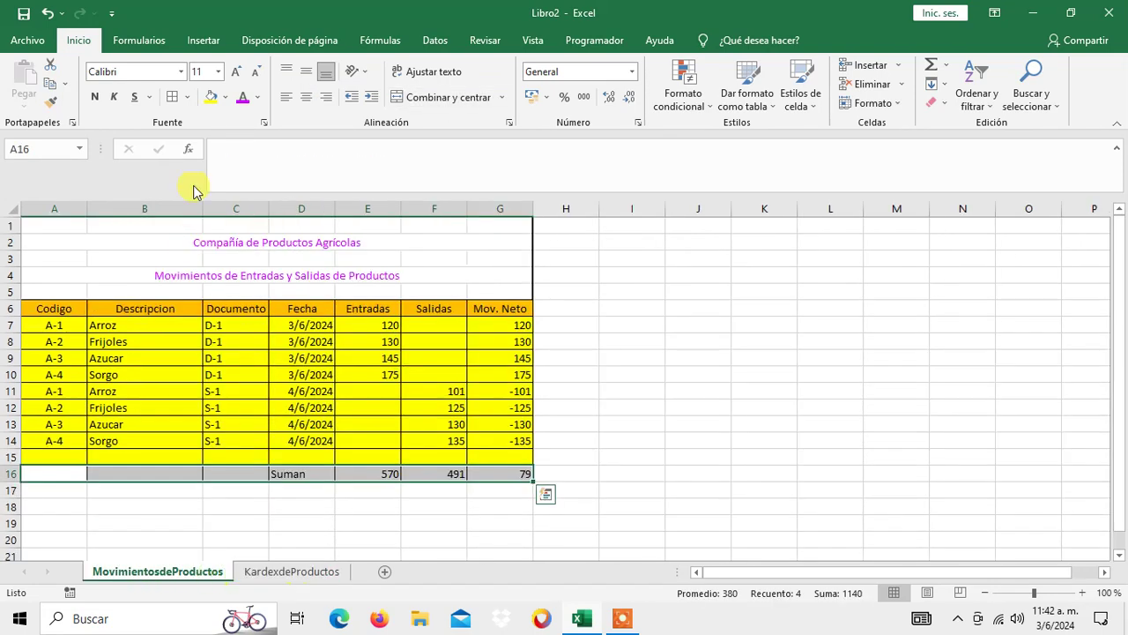
{"action": "left_click", "coordinate": [225, 97]}
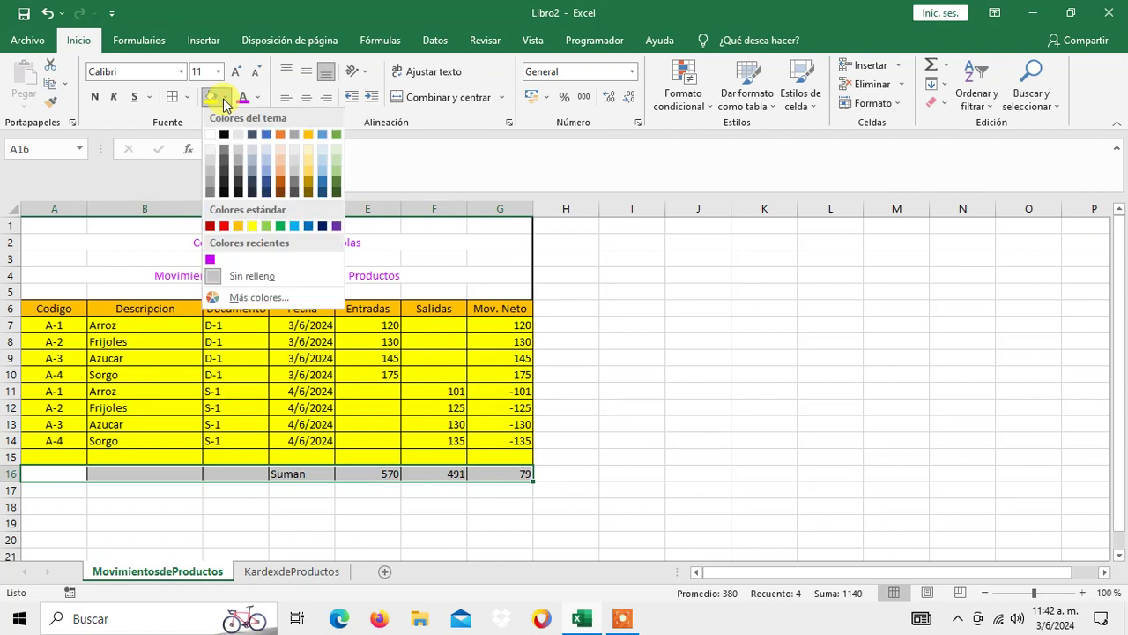
{"action": "left_click", "coordinate": [266, 225]}
{"action": "left_click", "coordinate": [596, 424]}
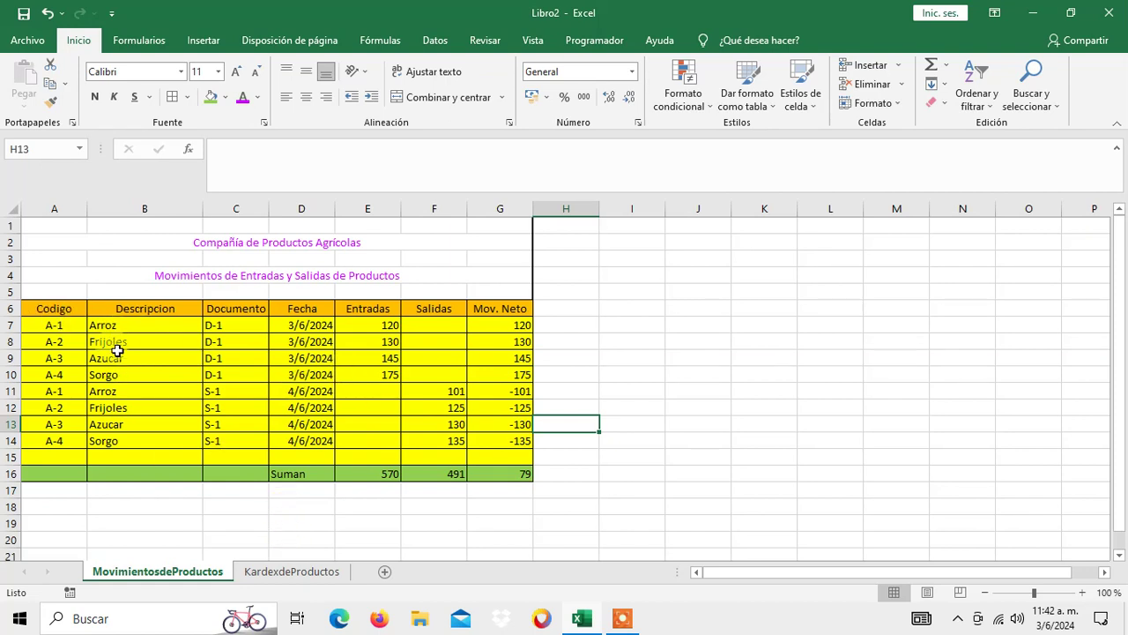
Make the header row A6:G6 and the Suman totals cells red
{"action": "left_click_drag", "start_coordinate": [58, 307], "coordinate": [494, 306]}
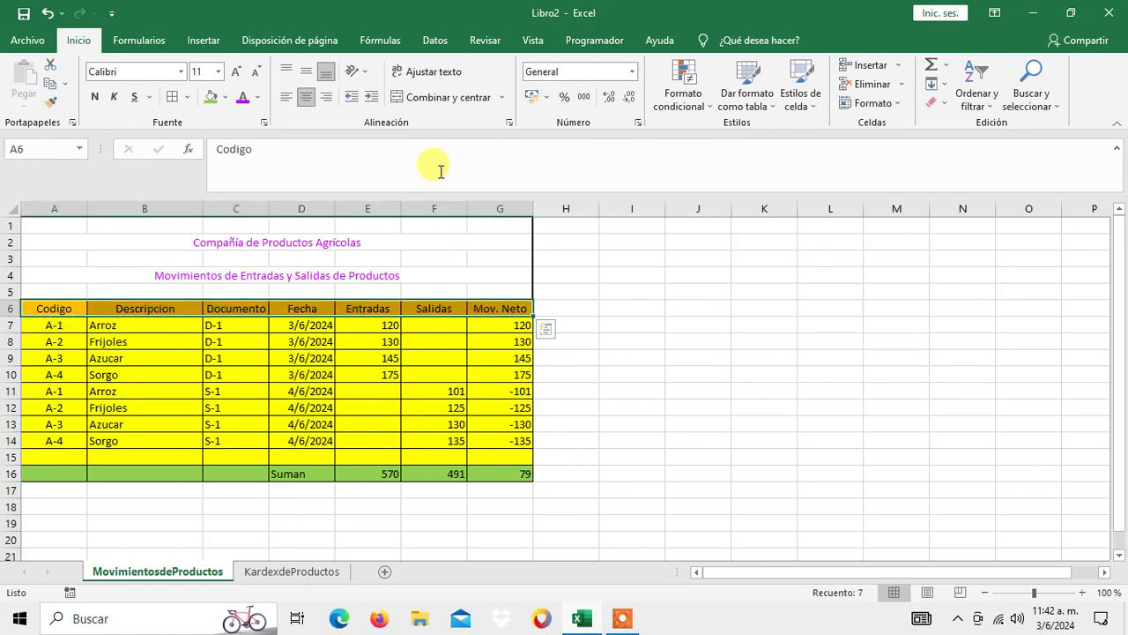
{"action": "left_click", "coordinate": [242, 96]}
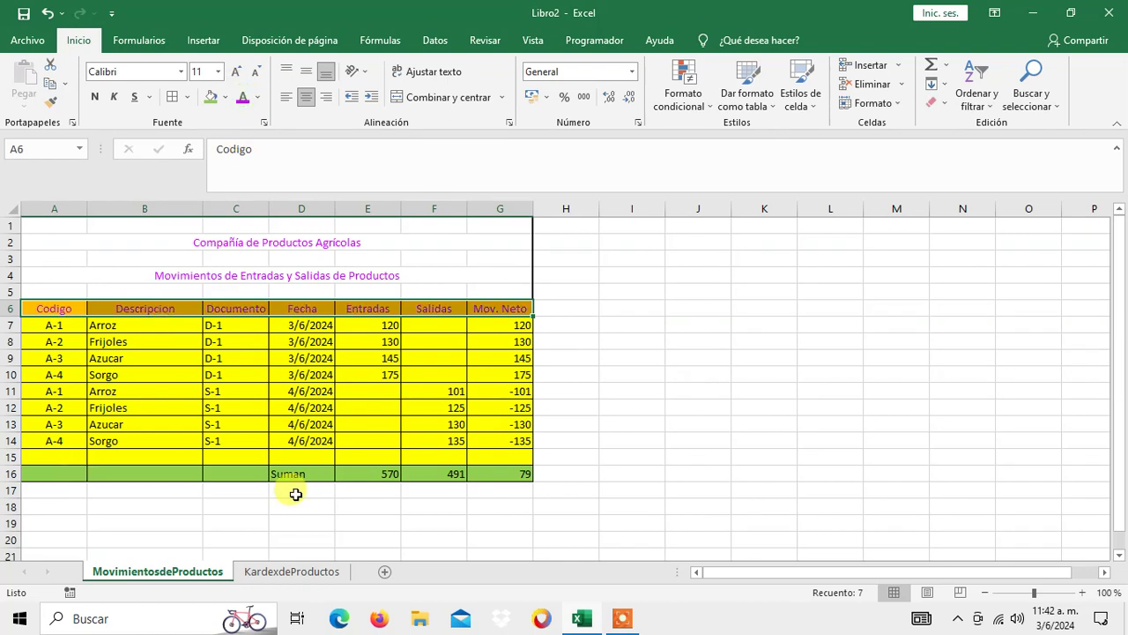
{"action": "left_click_drag", "start_coordinate": [291, 476], "coordinate": [498, 473]}
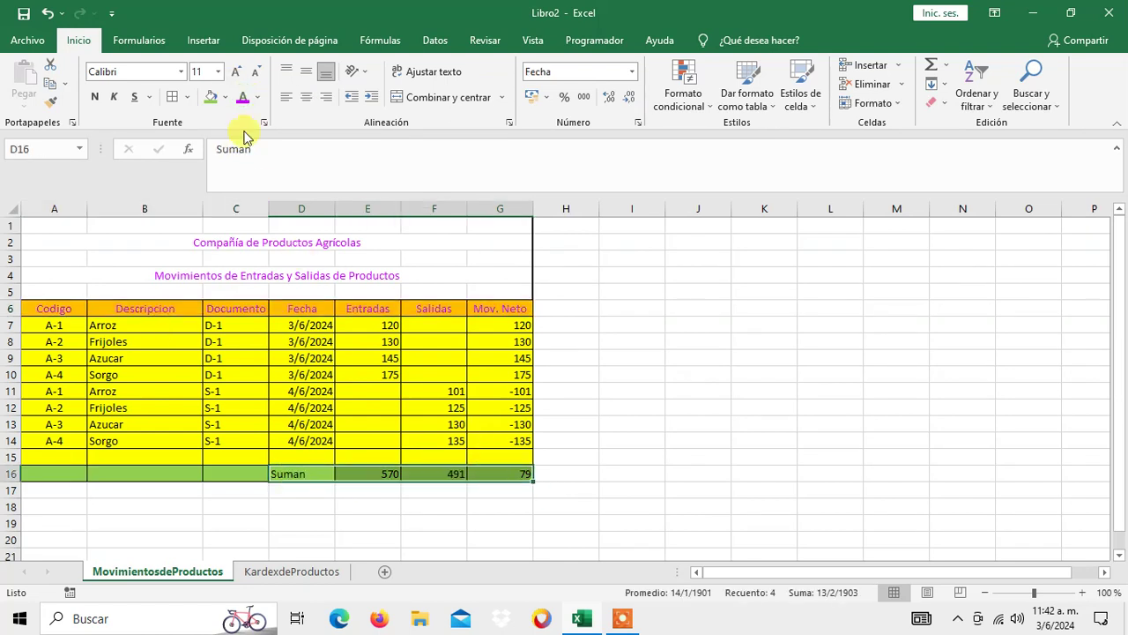
{"action": "left_click", "coordinate": [243, 96]}
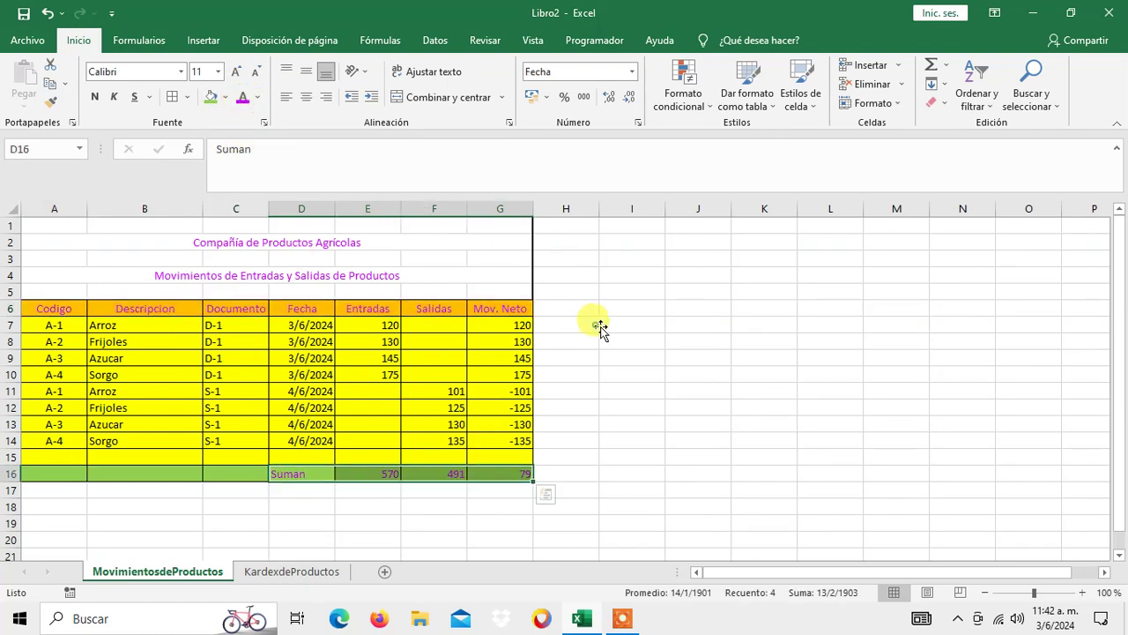
{"action": "left_click", "coordinate": [591, 324]}
Colour the data rows A7:G14 red, then undo that change
{"action": "mouse_move", "coordinate": [51, 324]}
{"action": "left_mouse_down"}
{"action": "mouse_move", "coordinate": [64, 423]}
{"action": "mouse_move", "coordinate": [500, 441]}
{"action": "left_mouse_up"}
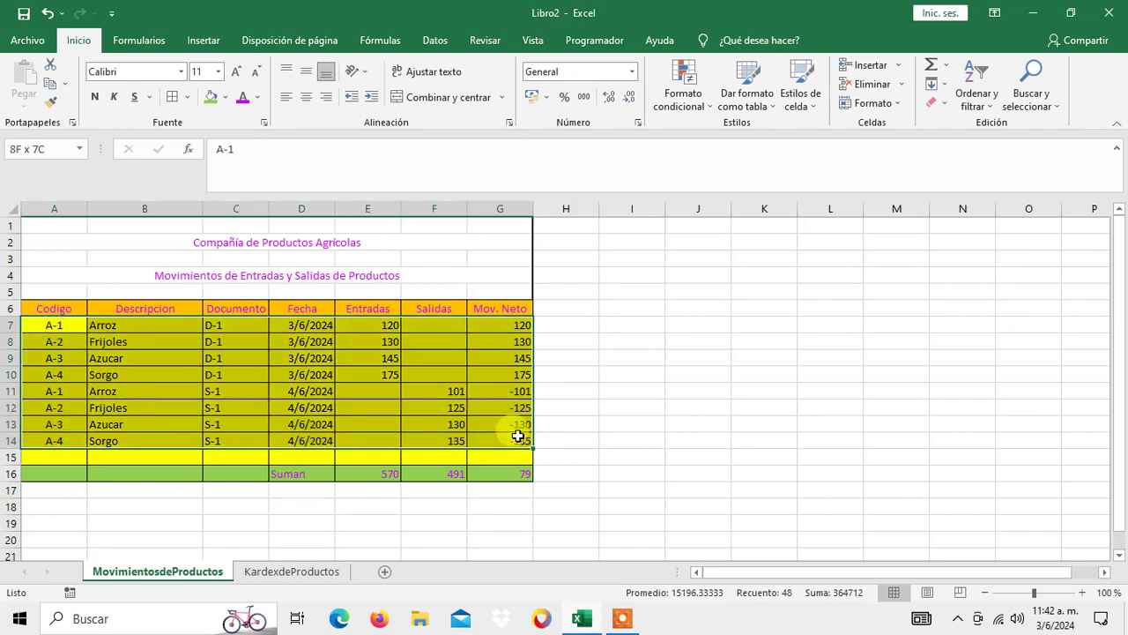
{"action": "left_click", "coordinate": [242, 96]}
{"action": "left_click", "coordinate": [613, 368]}
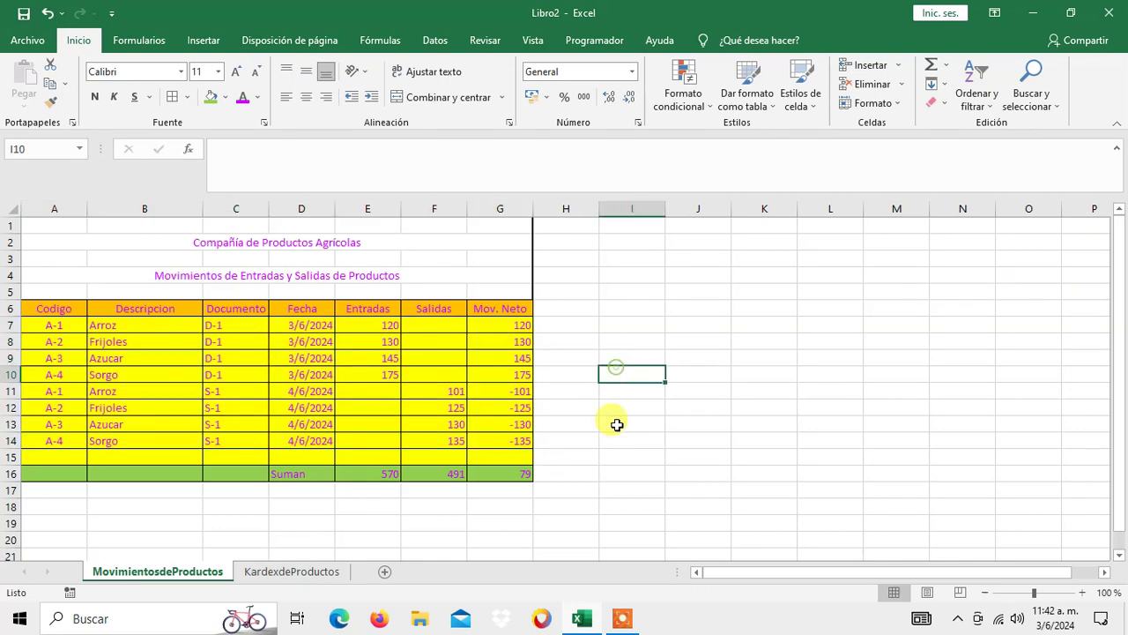
{"action": "left_click", "coordinate": [313, 571]}
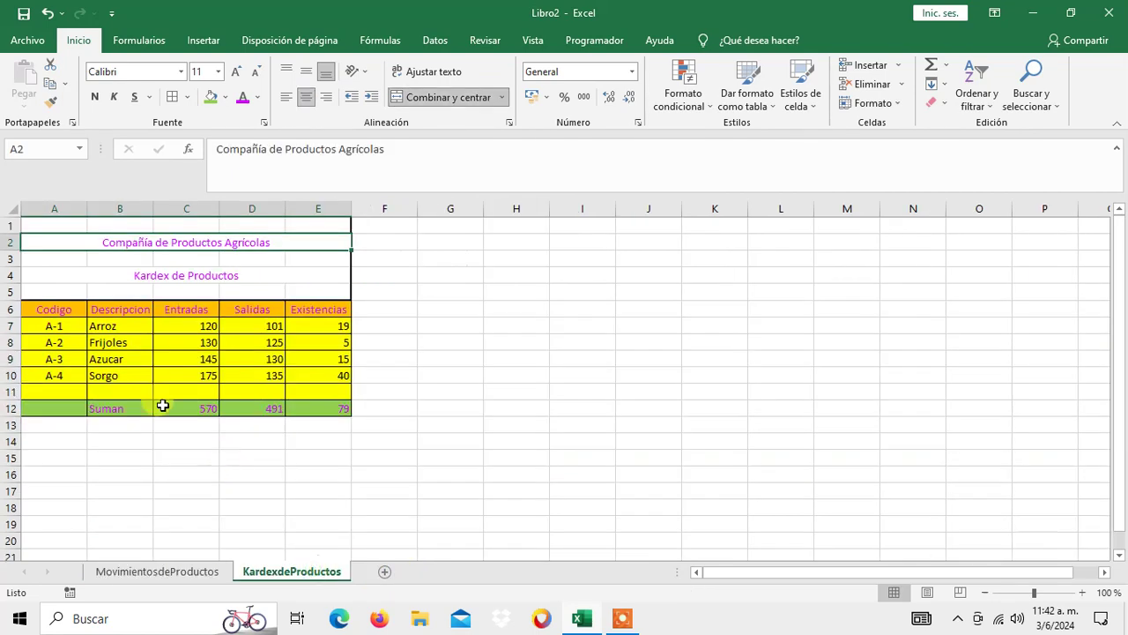
{"action": "left_click", "coordinate": [189, 571]}
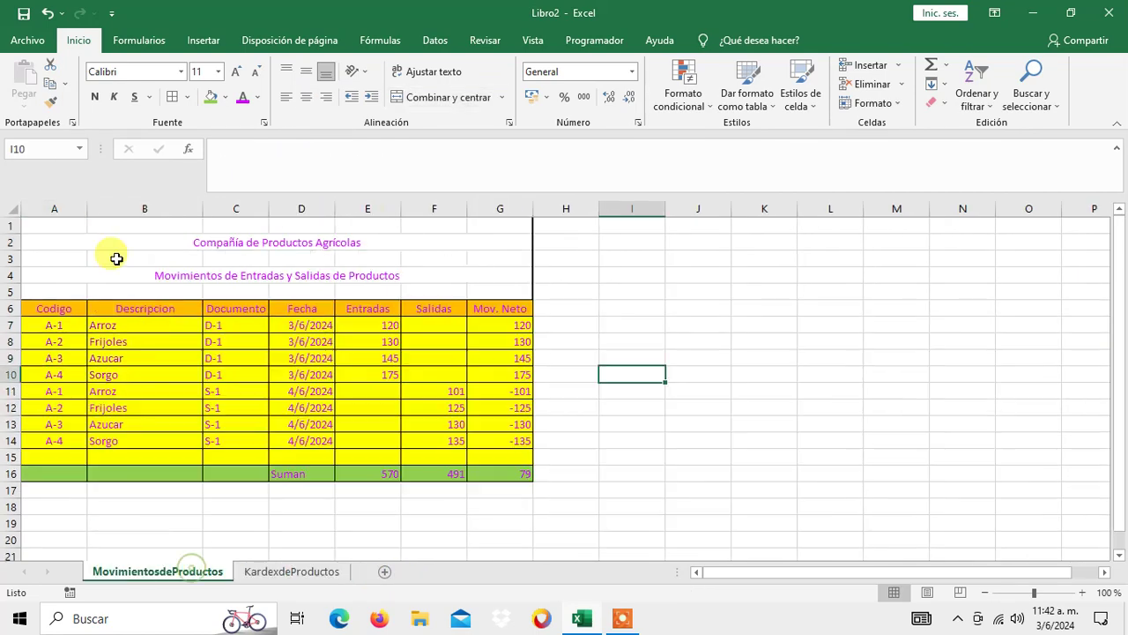
{"action": "left_click", "coordinate": [47, 14]}
Return to the top of MovimientosdeProductos and display the KardexdeProductos sheet
{"action": "left_click", "coordinate": [590, 359]}
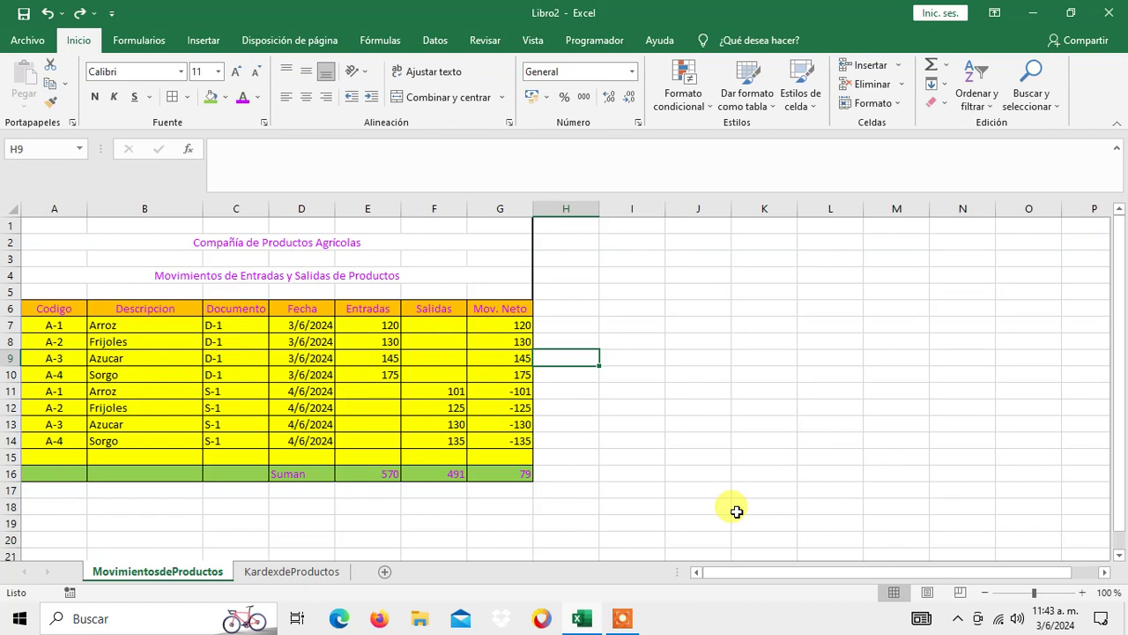
{"action": "key", "text": "Left"}
{"action": "key", "text": "Left"}
{"action": "key", "text": "Left"}
{"action": "key", "text": "Left"}
{"action": "key", "text": "Left"}
{"action": "key", "text": "Left"}
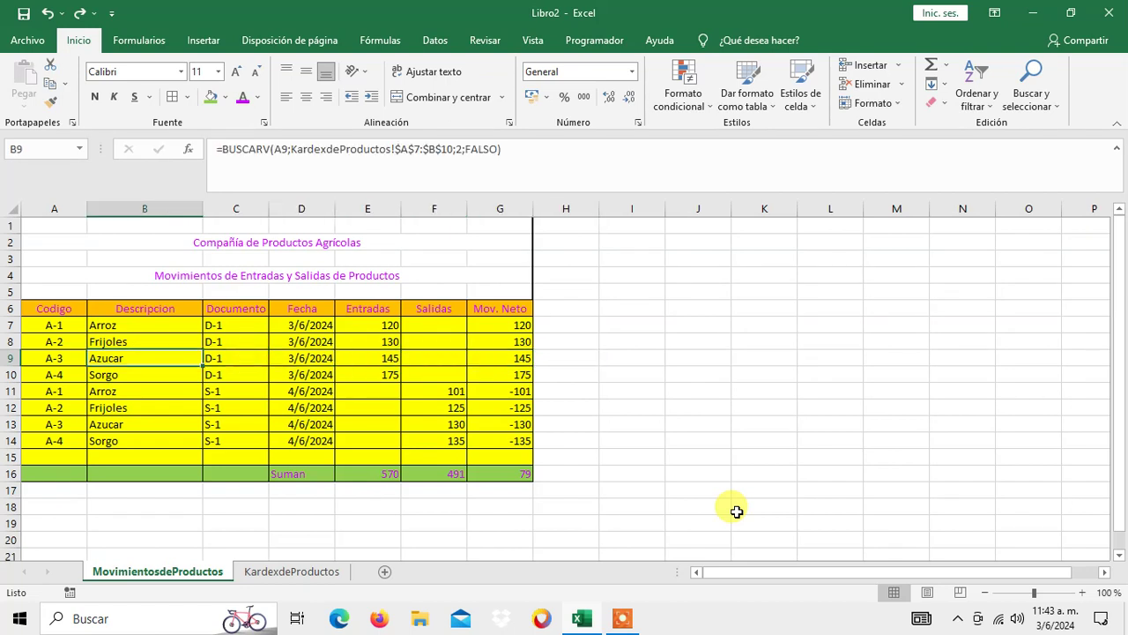
{"action": "key", "text": "Left"}
{"action": "key", "text": "Up"}
{"action": "key", "text": "Up"}
{"action": "key", "text": "Up"}
{"action": "key", "text": "Up"}
{"action": "key", "text": "Down"}
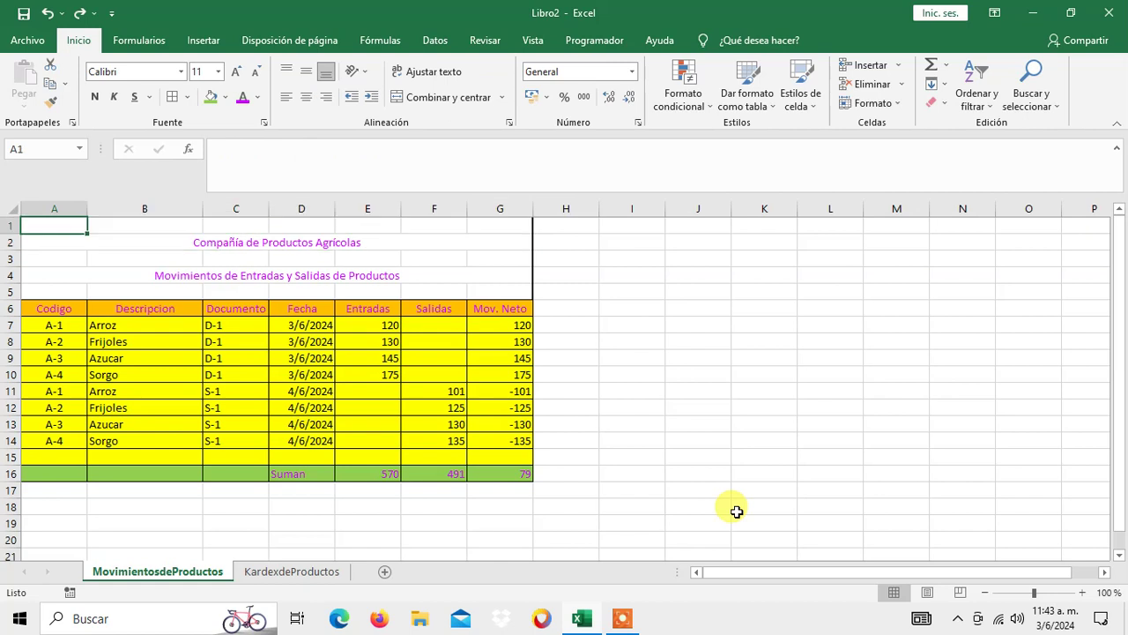
{"action": "key", "text": "Up"}
{"action": "key", "text": "Up"}
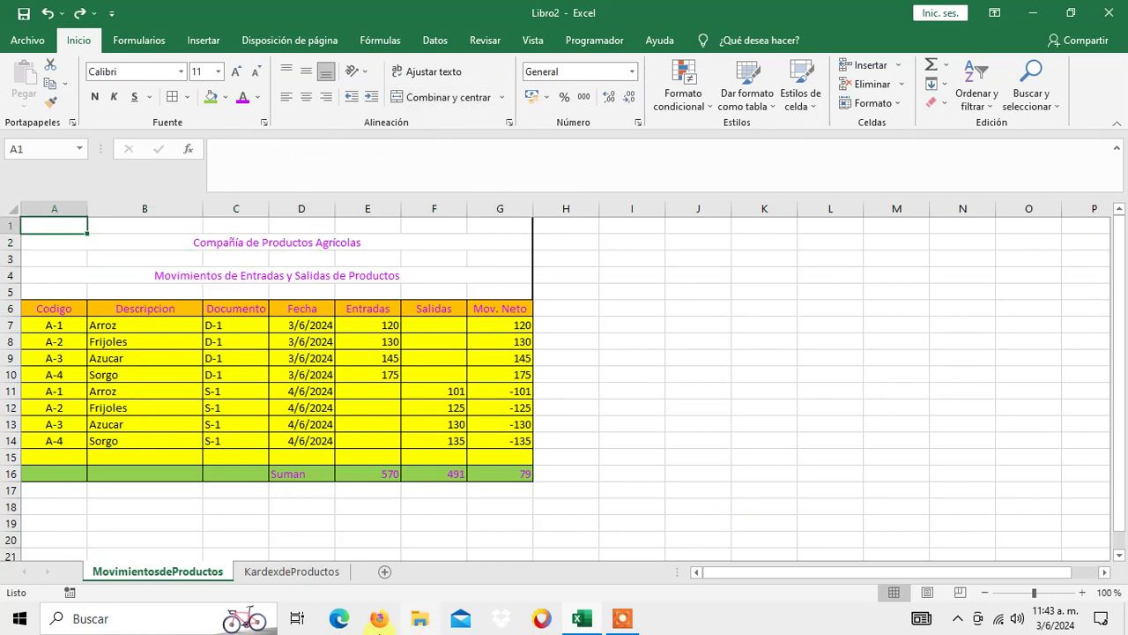
{"action": "left_click", "coordinate": [266, 570]}
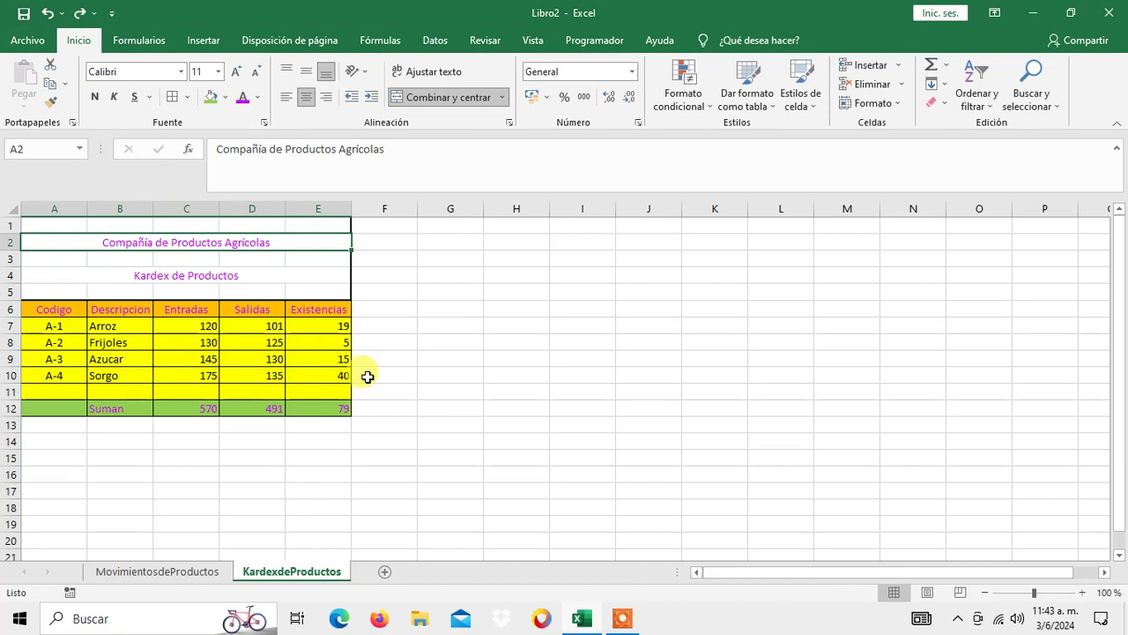
{"action": "left_click", "coordinate": [216, 578]}
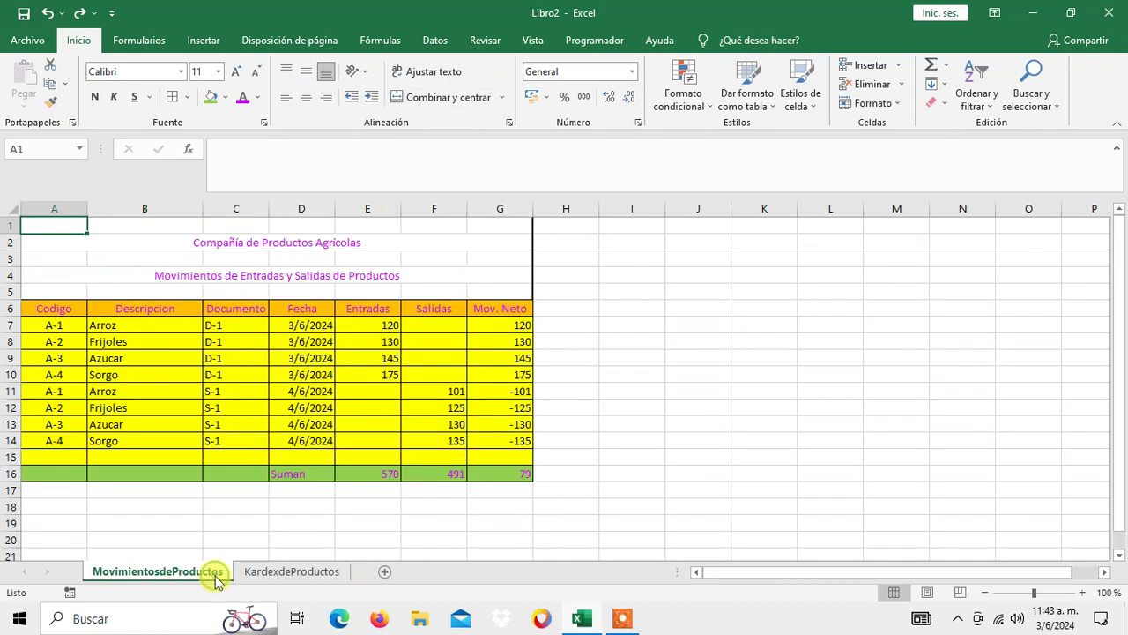
{"action": "left_click", "coordinate": [284, 574]}
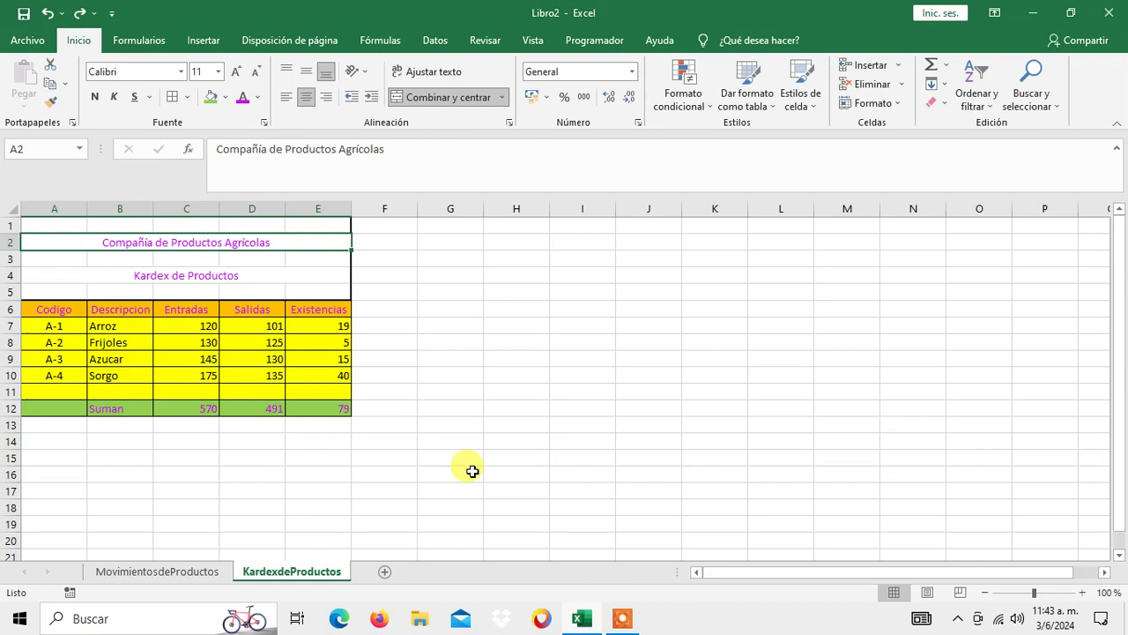
Save As to the Documentos folder with the file name KardexdeProductosconFuncionSumarSI
{"action": "left_click", "coordinate": [28, 42]}
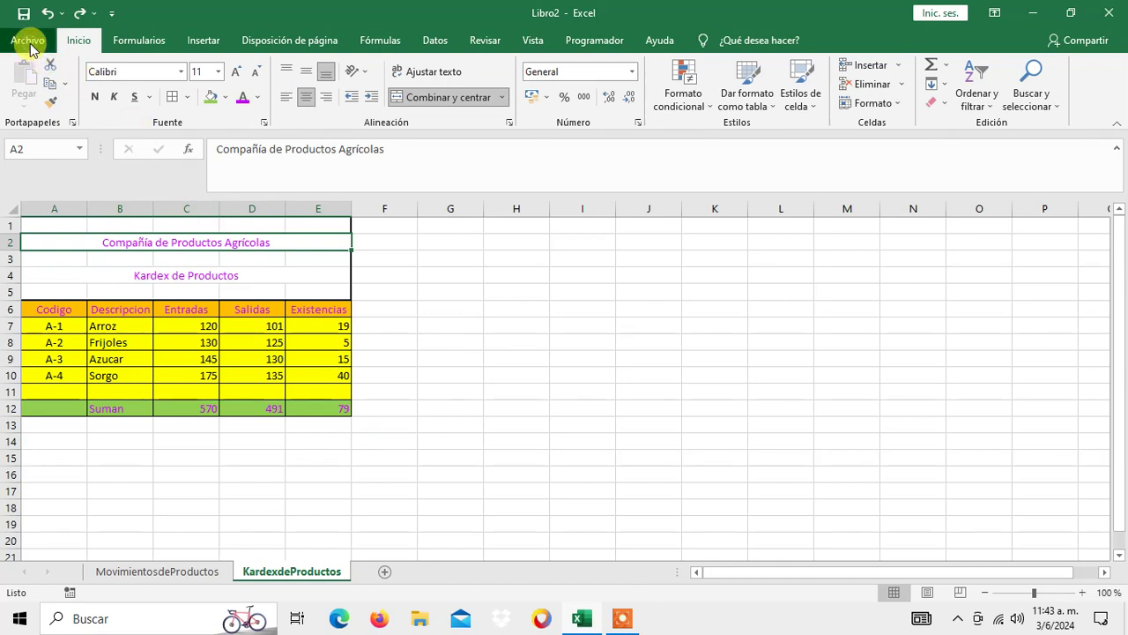
{"action": "left_click", "coordinate": [87, 265]}
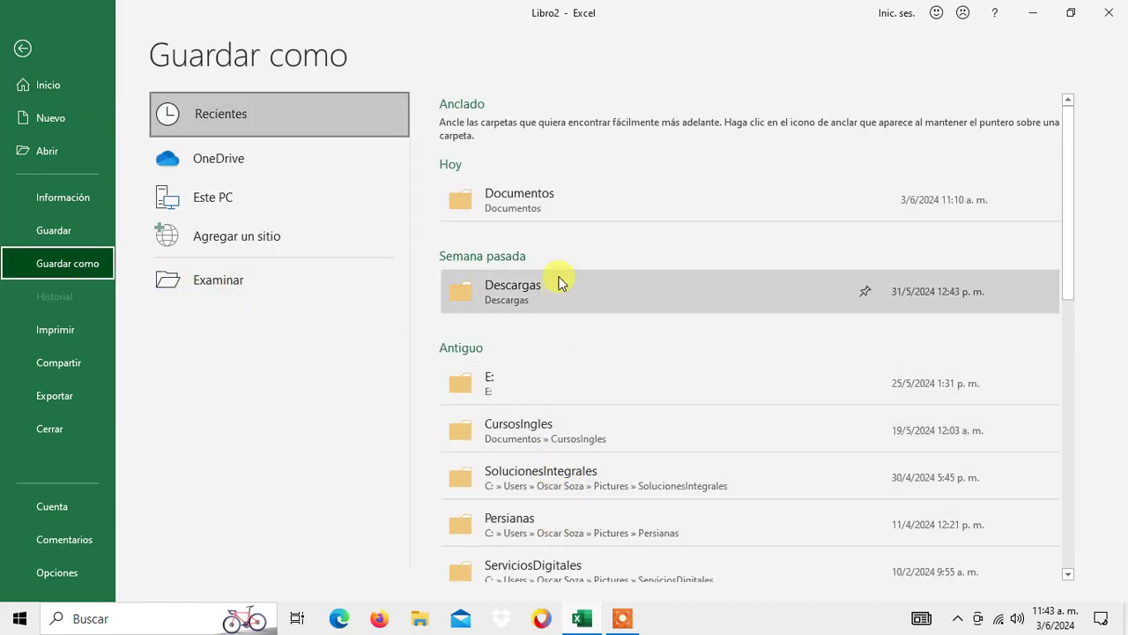
{"action": "left_click", "coordinate": [542, 198]}
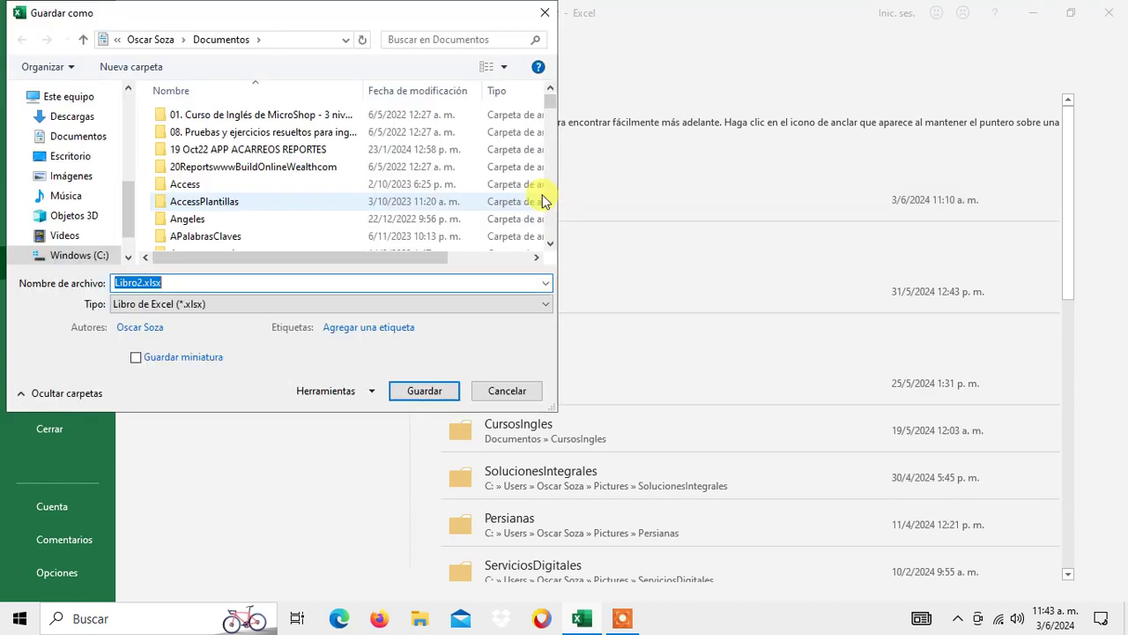
{"action": "key", "text": "BackSpace"}
{"action": "type", "text": "Kar"}
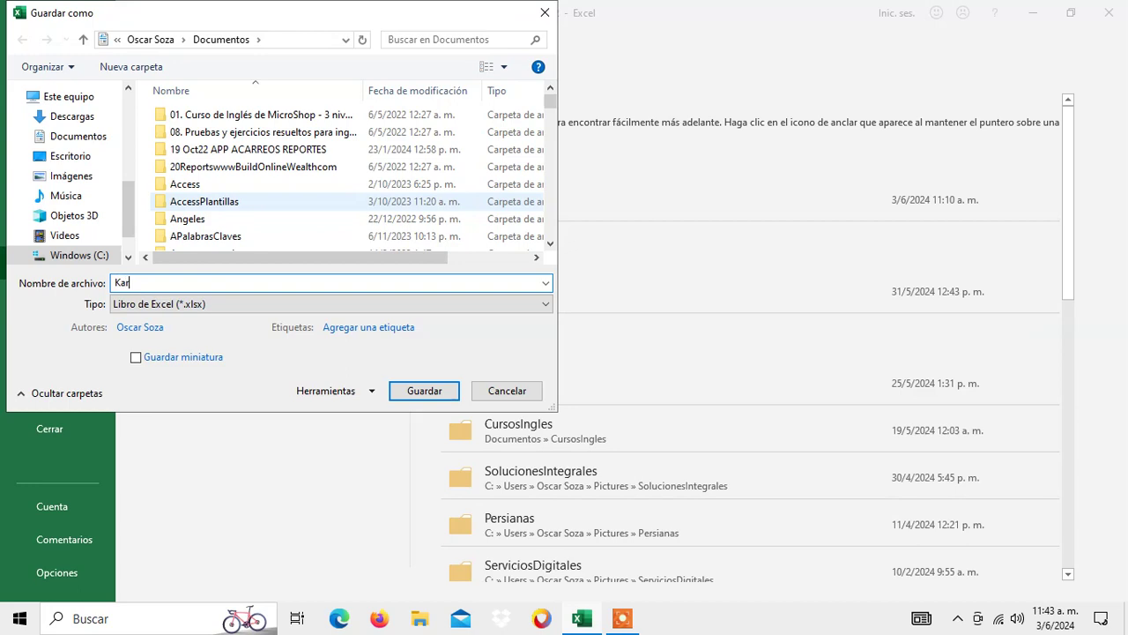
{"action": "type", "text": "dex"}
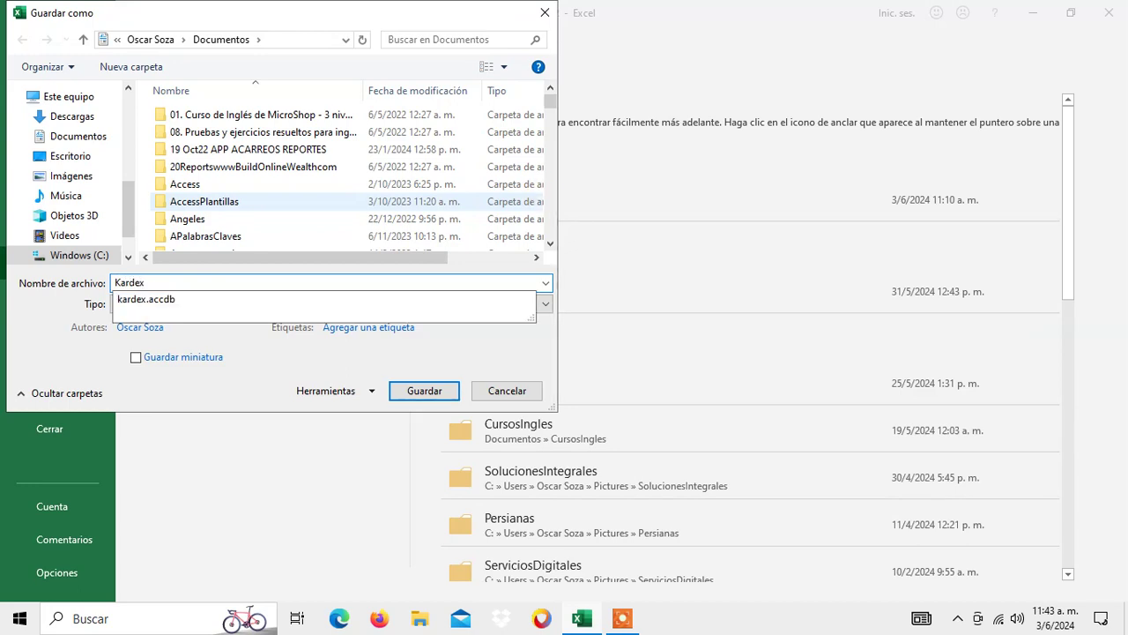
{"action": "type", "text": "dePro"}
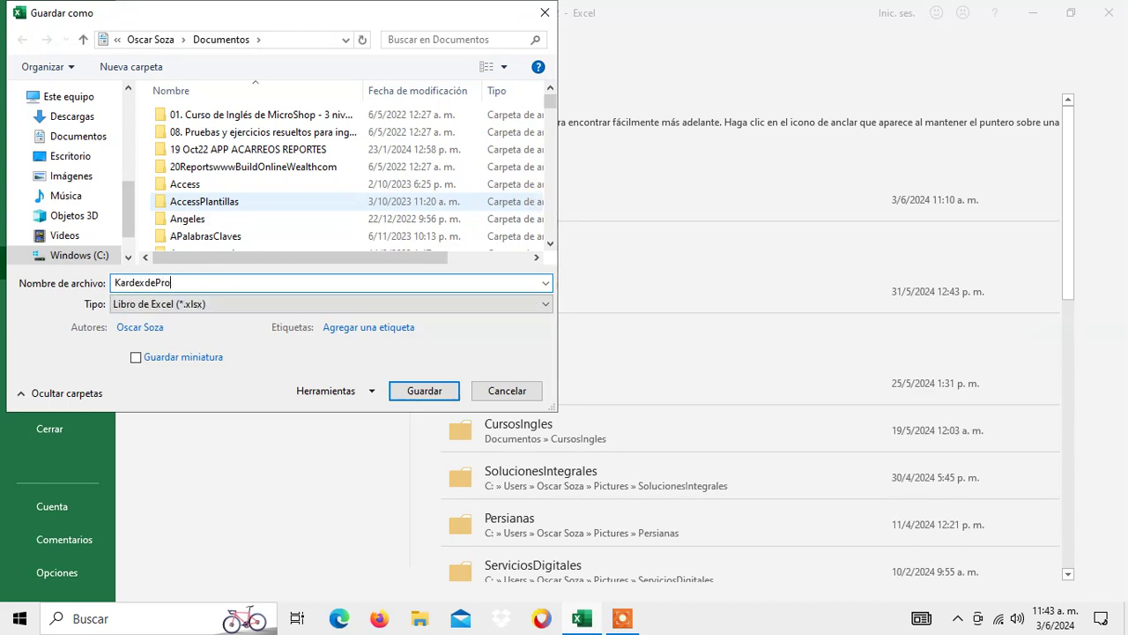
{"action": "type", "text": "ductos"}
{"action": "key", "text": "BackSpace"}
{"action": "type", "text": "Funcion"}
{"action": "type", "text": "SumarSI"}
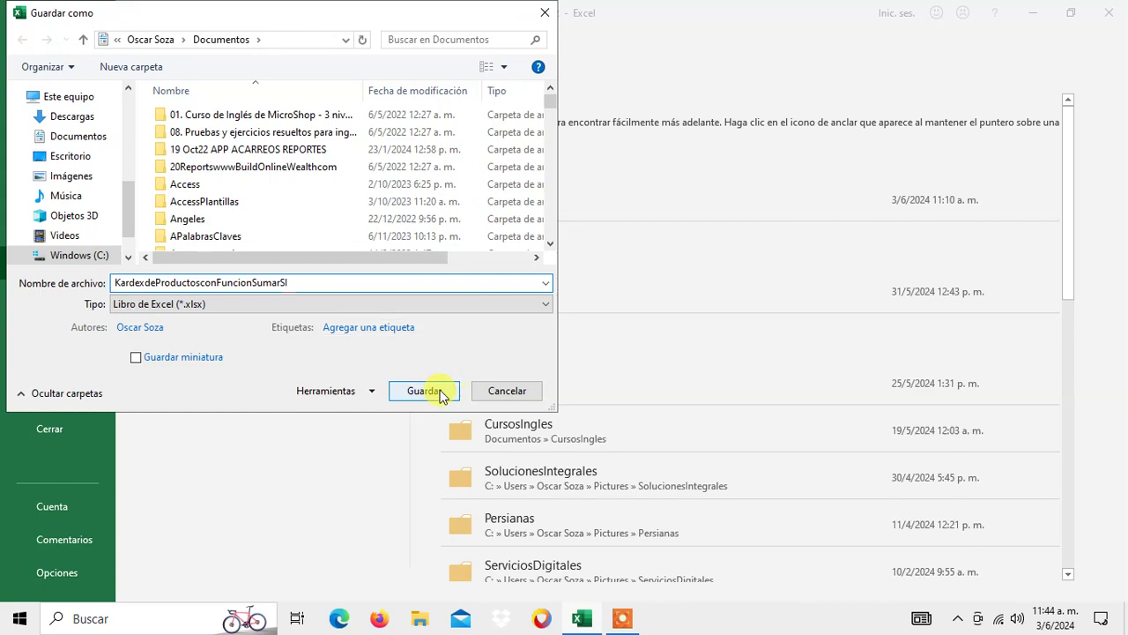
{"action": "left_click", "coordinate": [439, 392]}
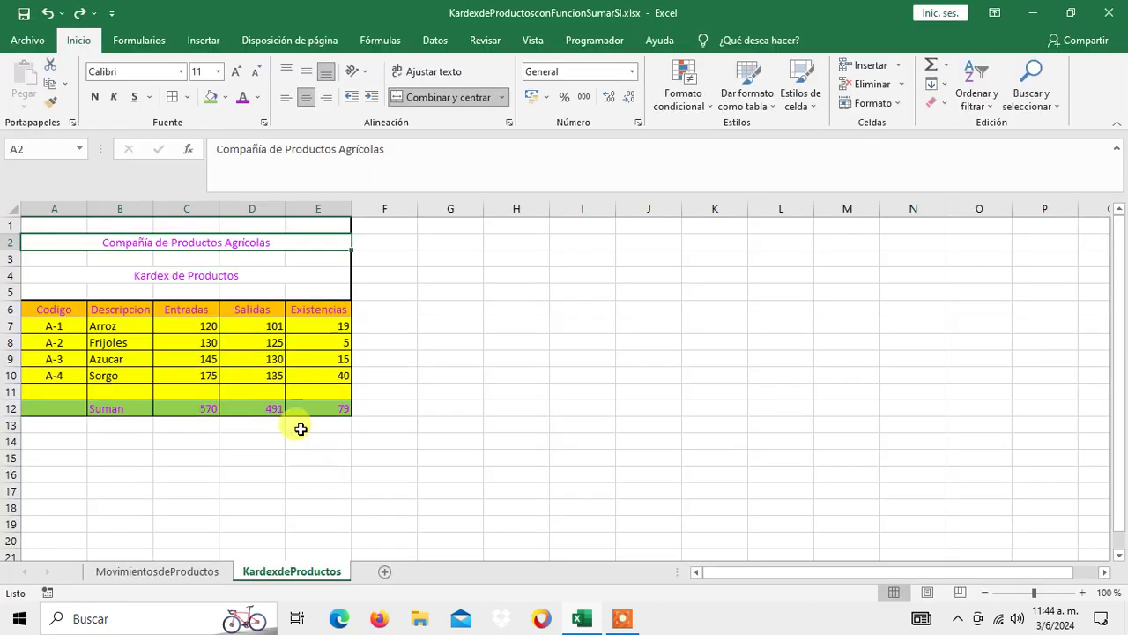